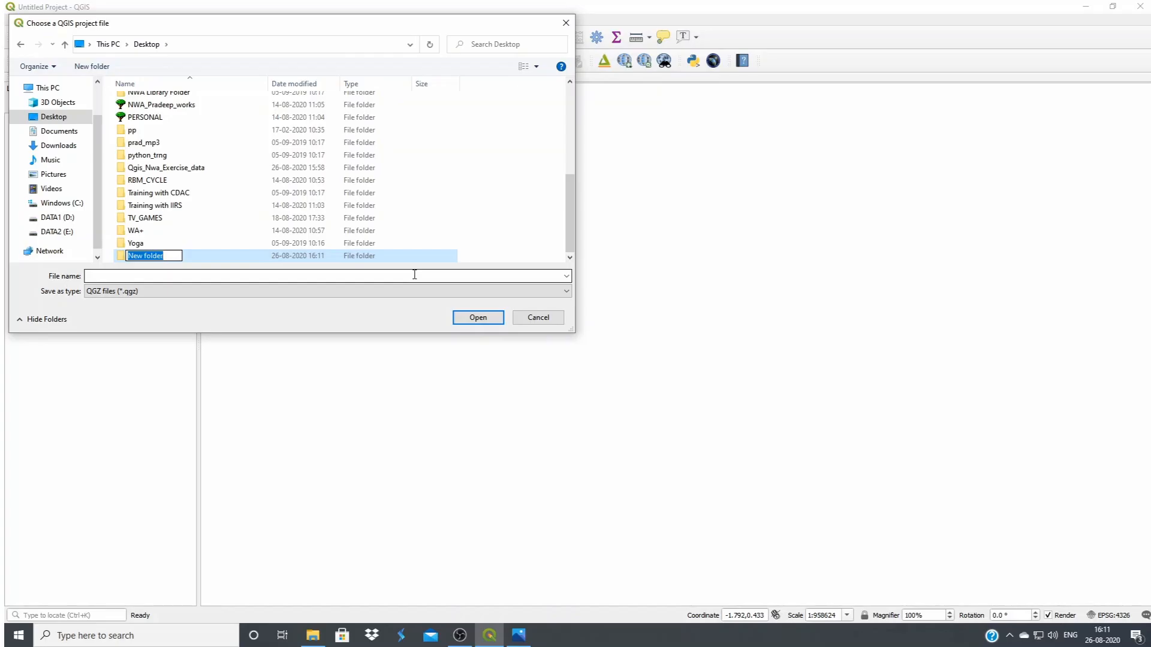
Name the new desktop folder Jurala_Irrigation_project and open it as the project's save location
{"action": "type", "text": "Jurala_Irrigation_project"}
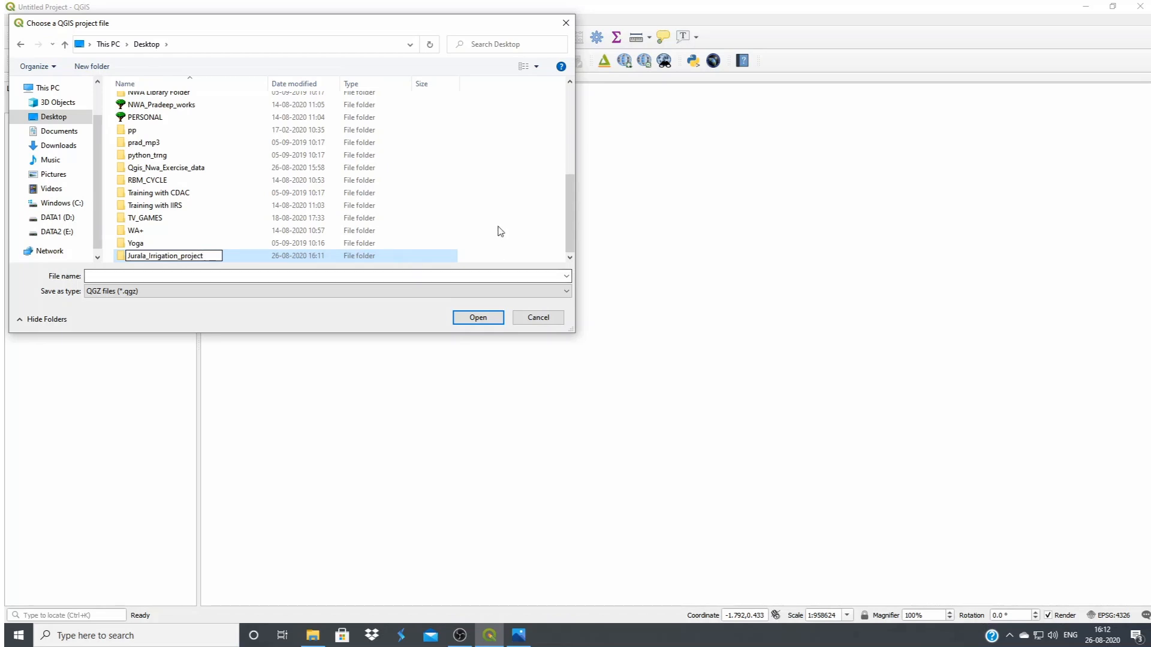
{"action": "left_click", "coordinate": [132, 256]}
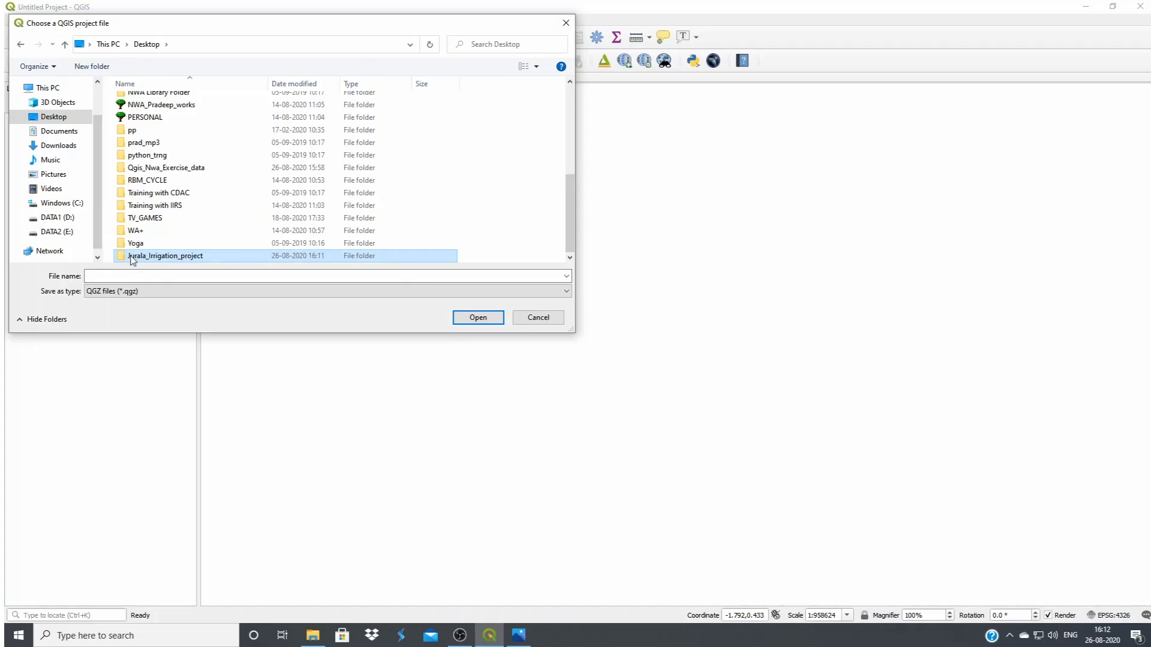
{"action": "double_click", "coordinate": [133, 256]}
Save the project as proj1_digitisation in the Jurala_Irrigation_project folder
{"action": "left_click", "coordinate": [178, 277]}
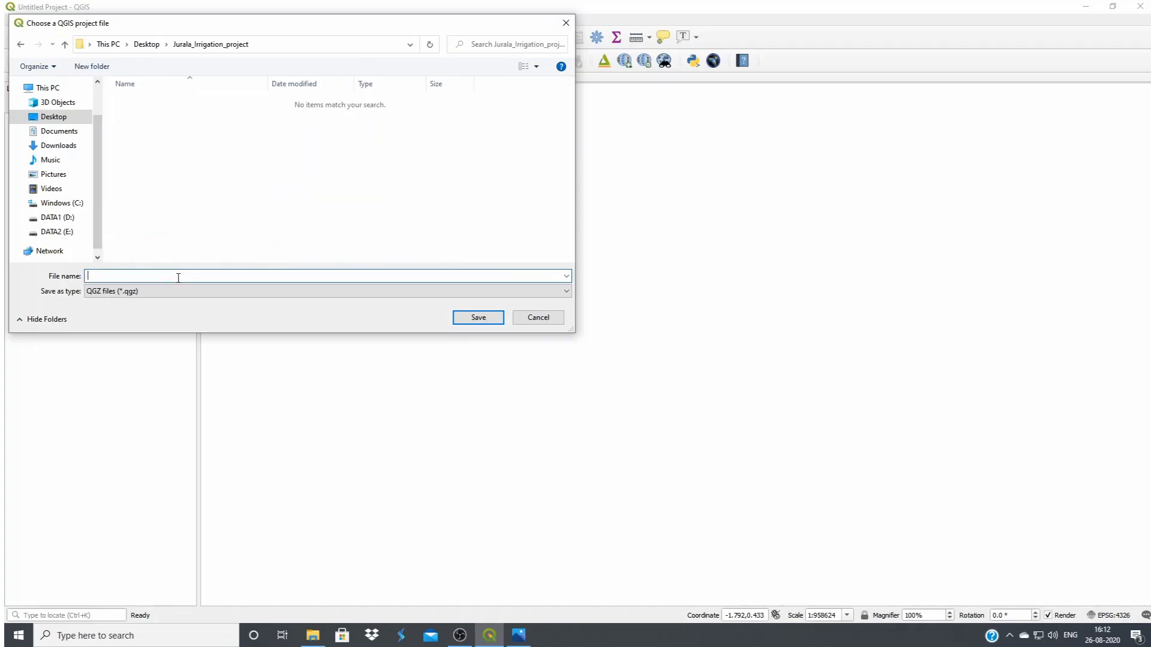
{"action": "type", "text": "proje"}
{"action": "key", "text": "BackSpace"}
{"action": "type", "text": "1_digitia"}
{"action": "key", "text": "BackSpace"}
{"action": "type", "text": "sation"}
{"action": "left_click", "coordinate": [477, 319]}
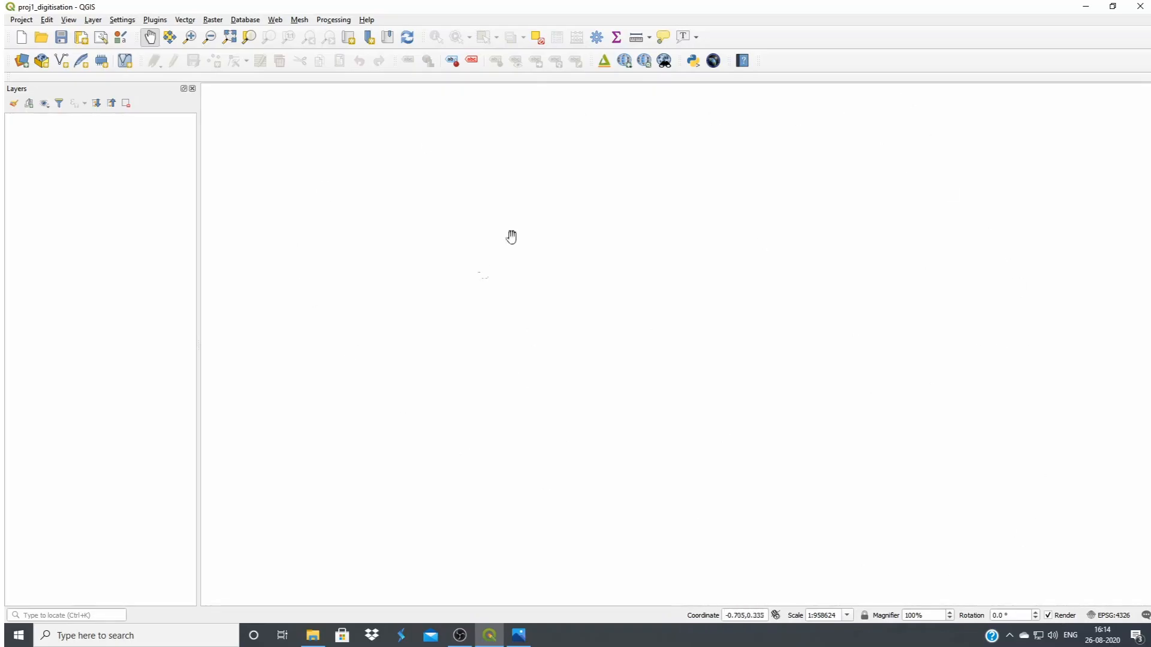
Open the data source manager, view the vector source options, and choose a raster file as the source type
{"action": "left_click", "coordinate": [22, 64]}
{"action": "left_click_drag", "start_coordinate": [415, 224], "coordinate": [431, 182]}
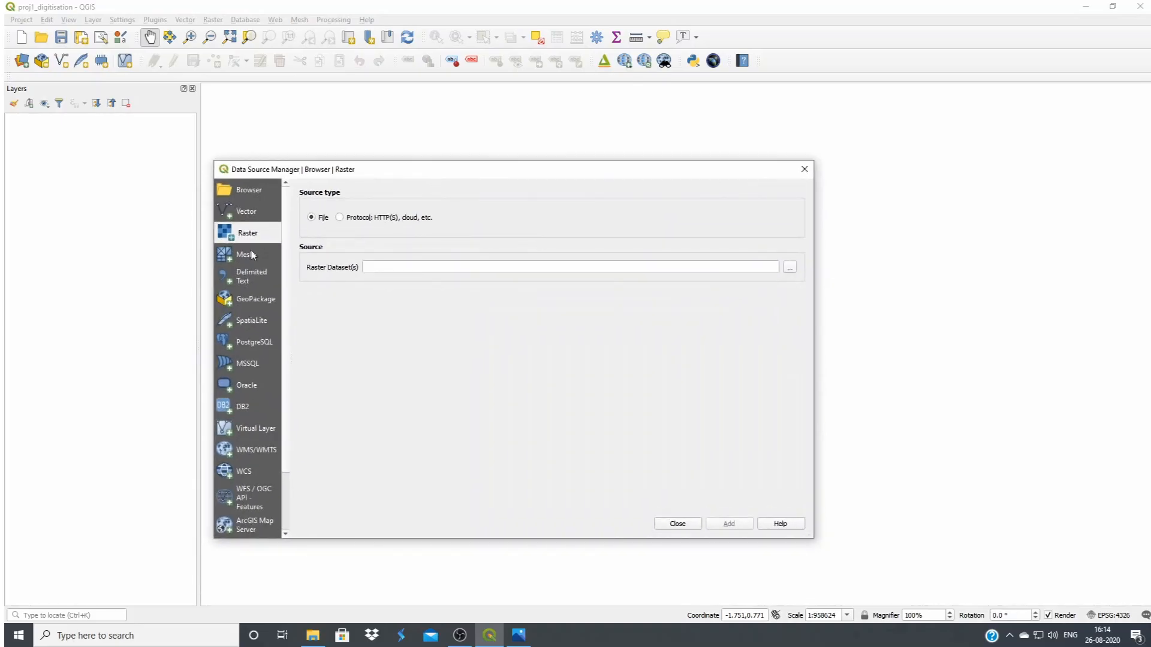
{"action": "left_click", "coordinate": [247, 215]}
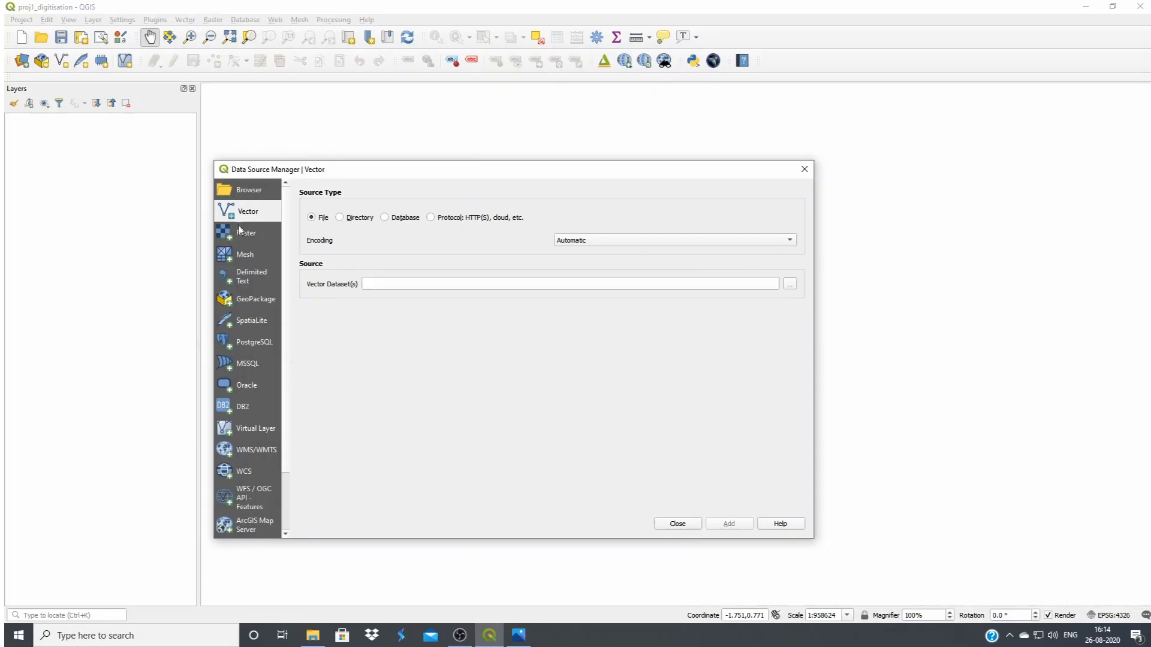
{"action": "left_click", "coordinate": [242, 236]}
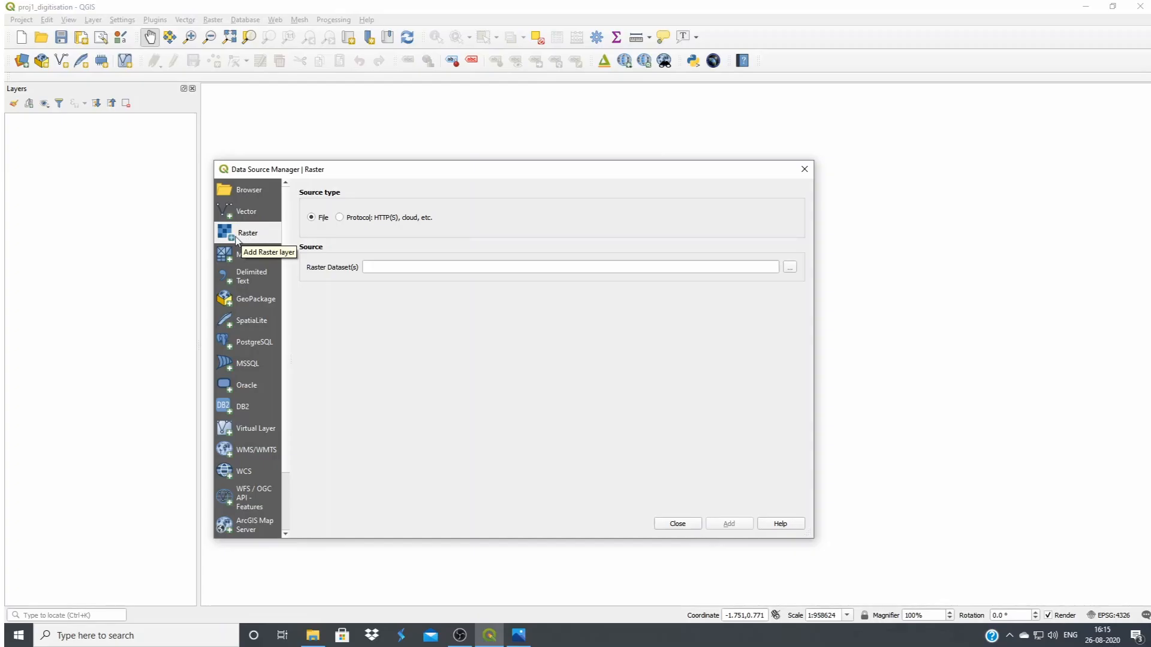
Browse for the raster dataset in the Jurala_satalte_image folder under Qgis_Nwa_Exercise_data, PM_GIS_DATA_JURALA
{"action": "left_click", "coordinate": [790, 268]}
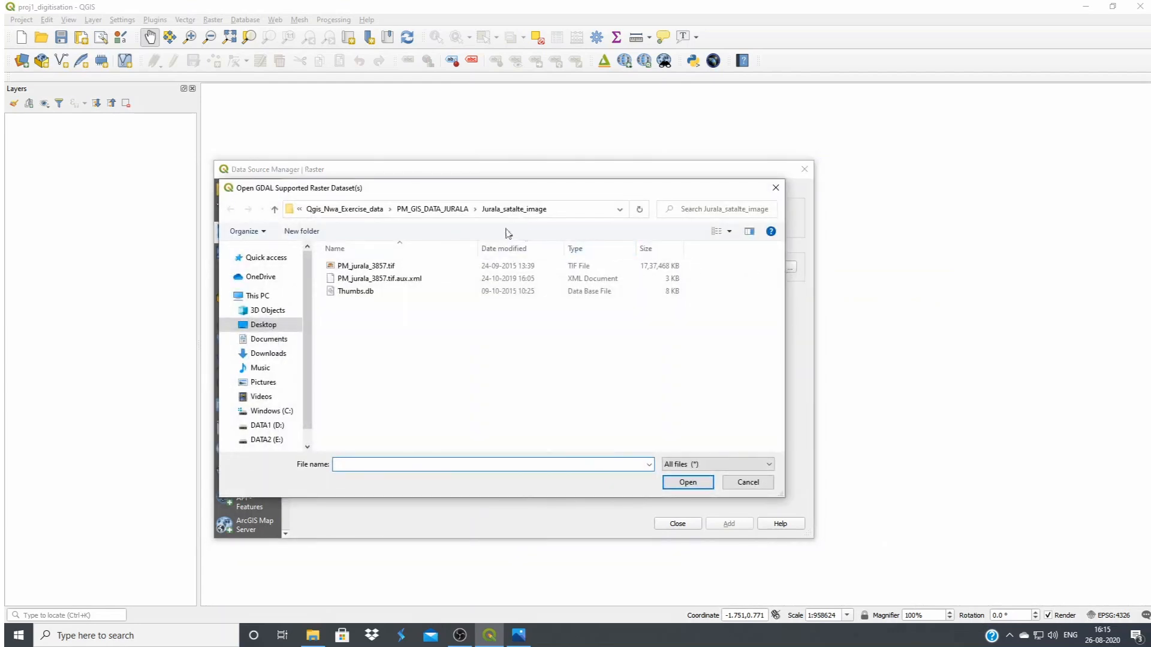
{"action": "left_click", "coordinate": [359, 209]}
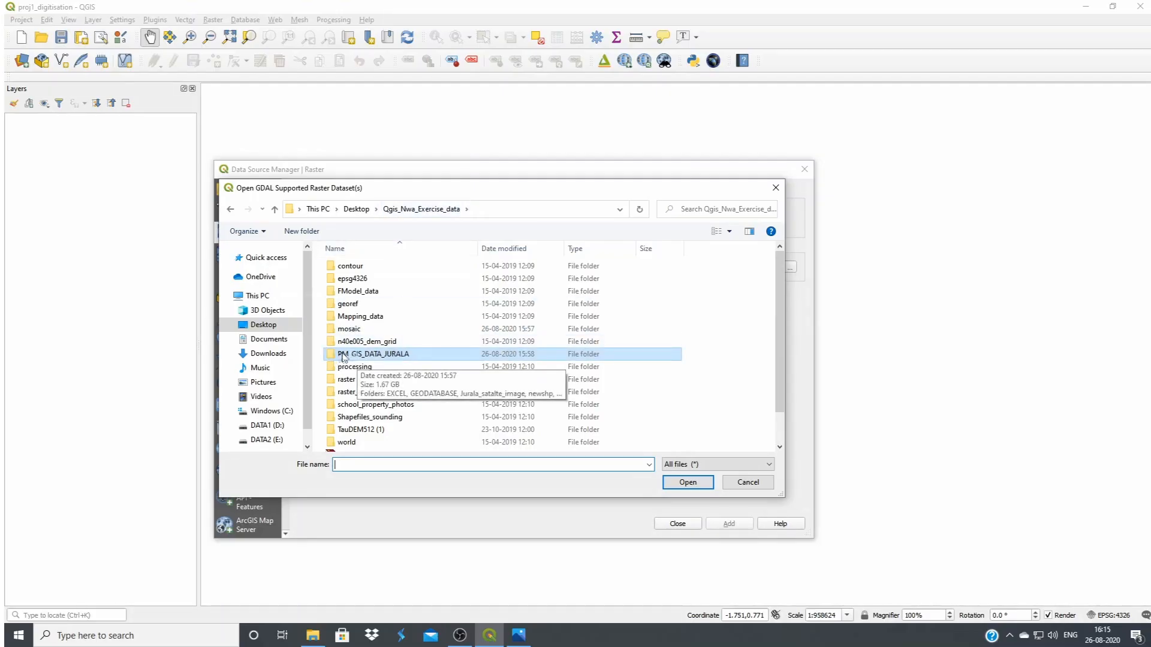
{"action": "double_click", "coordinate": [395, 355]}
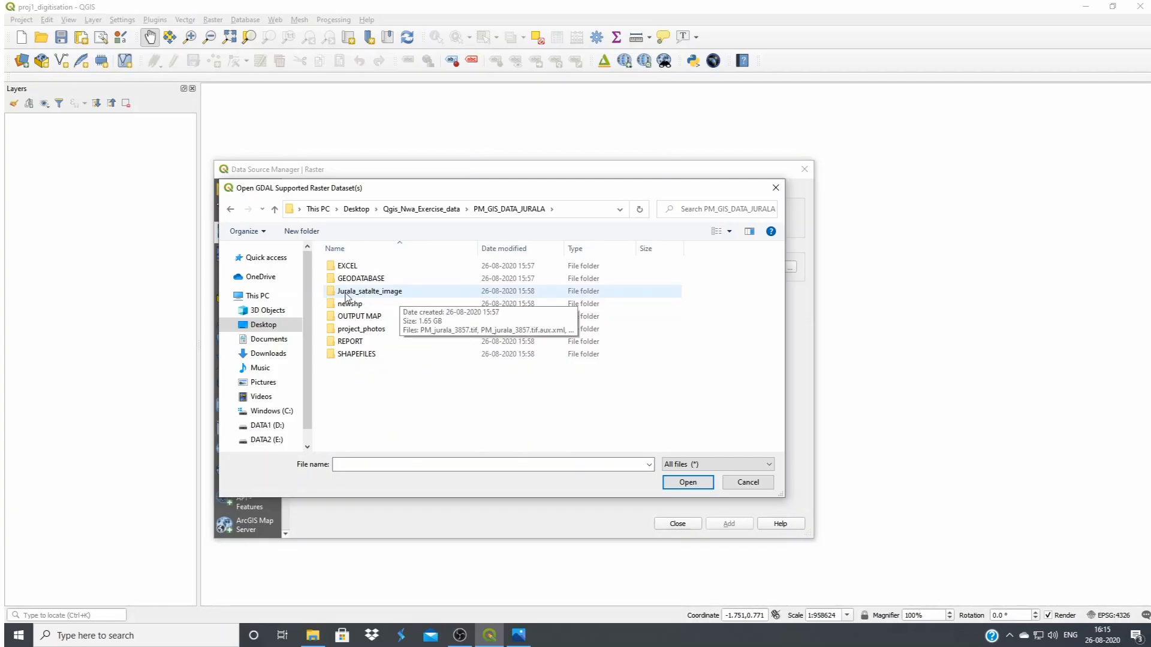
{"action": "double_click", "coordinate": [373, 293]}
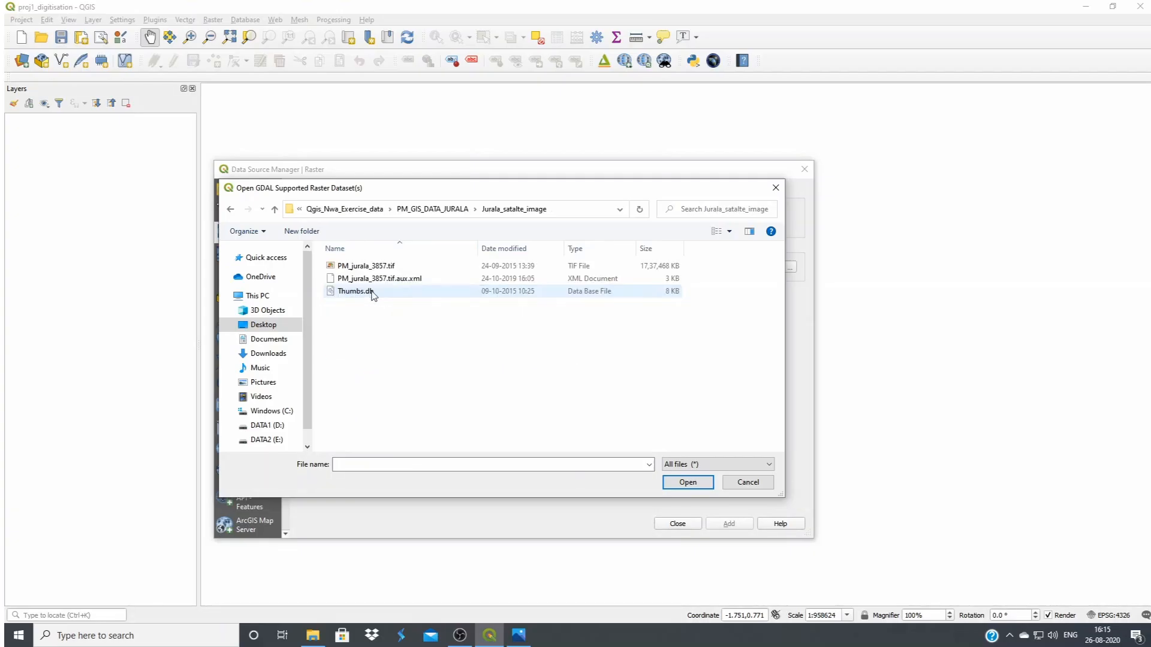
Add PM_jurala_3857.tif to the project as a raster layer and close the data source manager
{"action": "left_click", "coordinate": [353, 268]}
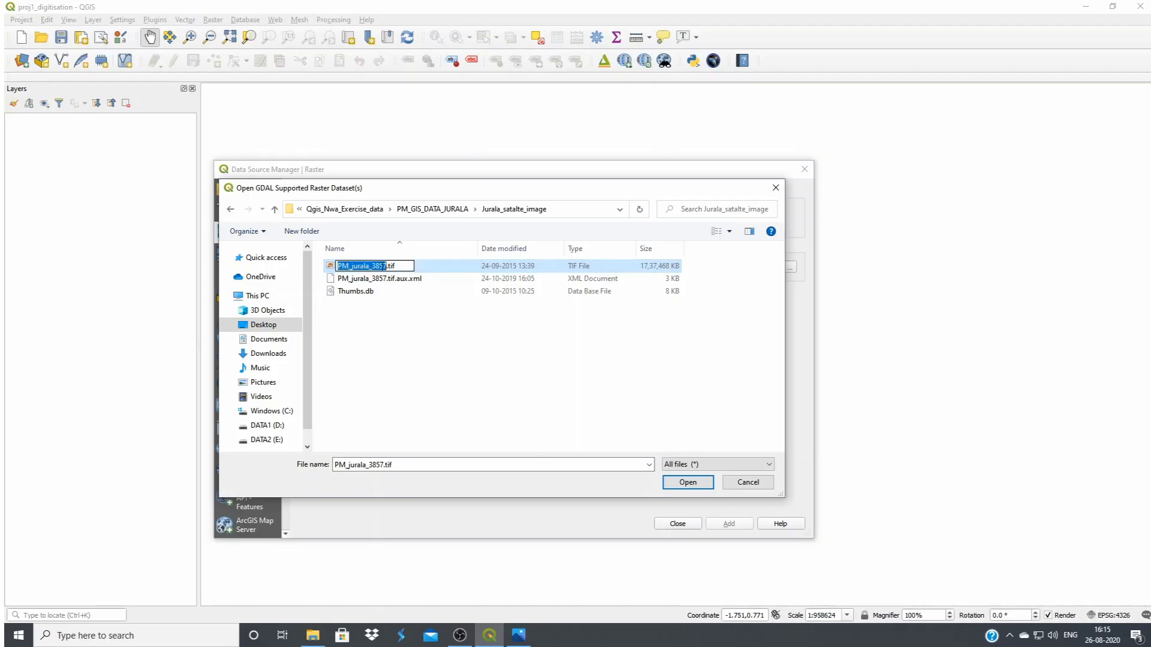
{"action": "left_click", "coordinate": [382, 278]}
{"action": "left_click", "coordinate": [380, 269]}
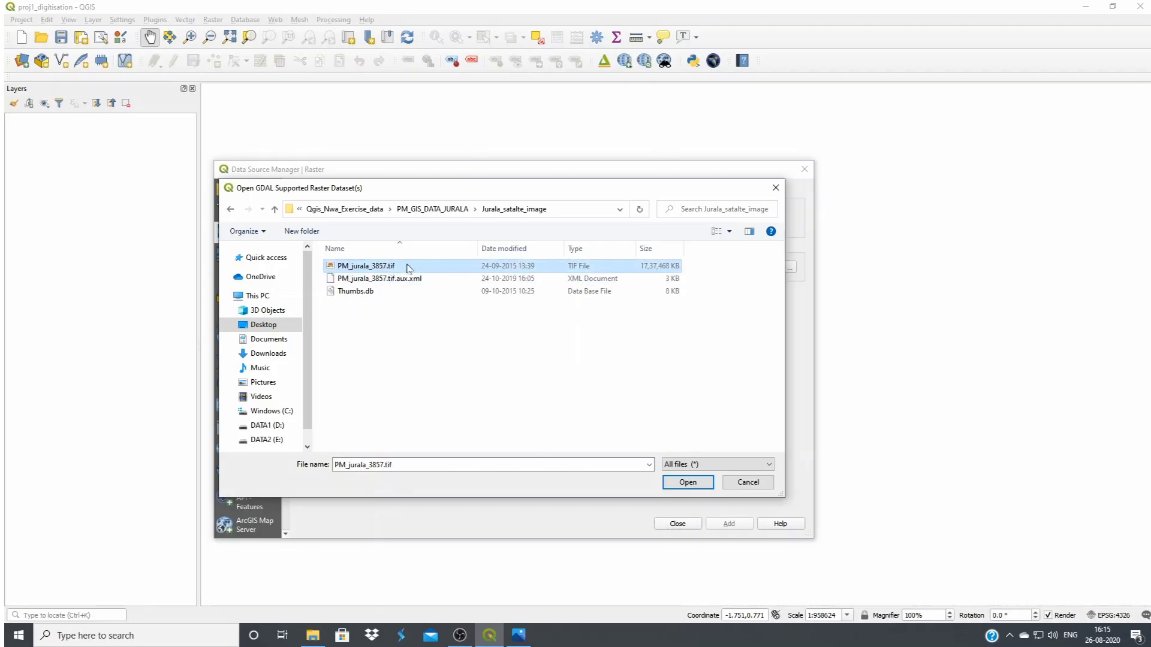
{"action": "left_click", "coordinate": [685, 482]}
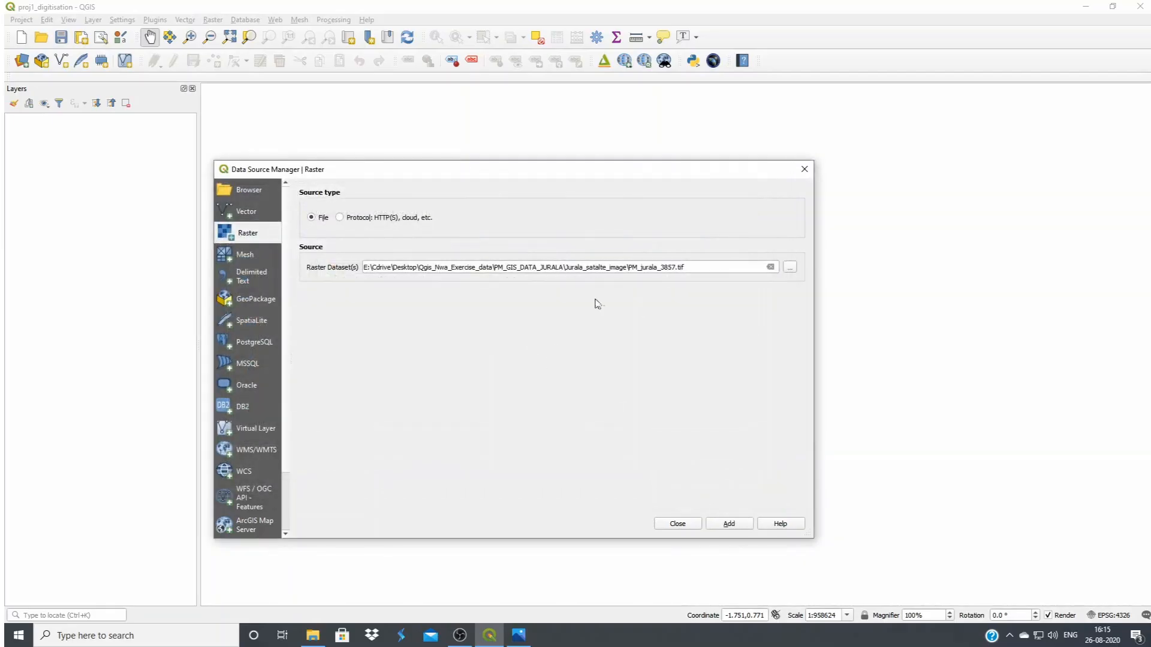
{"action": "left_click", "coordinate": [729, 524]}
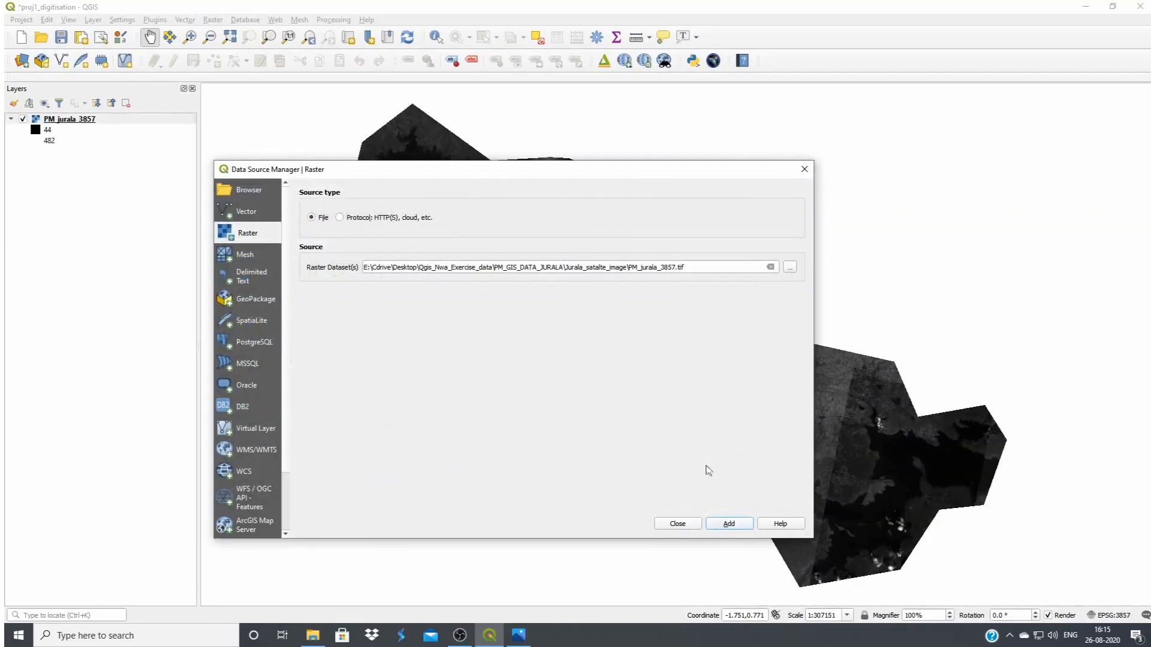
{"action": "left_click", "coordinate": [678, 522]}
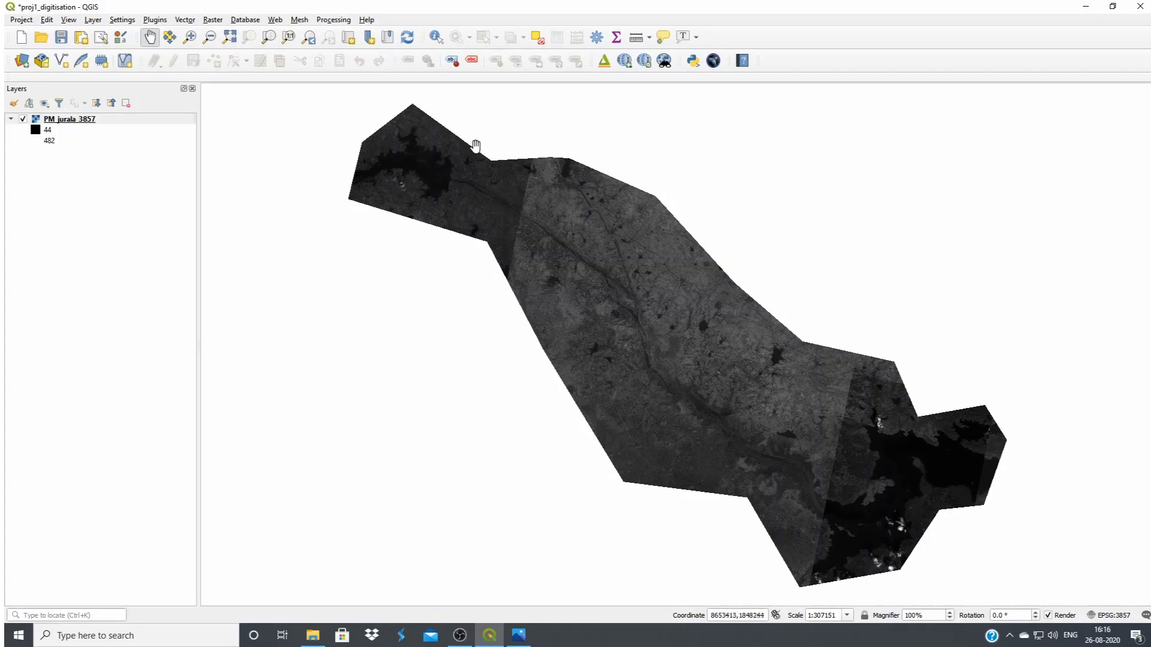
Review the provider information in the PM_jurala_3857 layer's properties, including its CRS, extent and pixel size
{"action": "left_click", "coordinate": [74, 121]}
{"action": "right_click", "coordinate": [88, 123]}
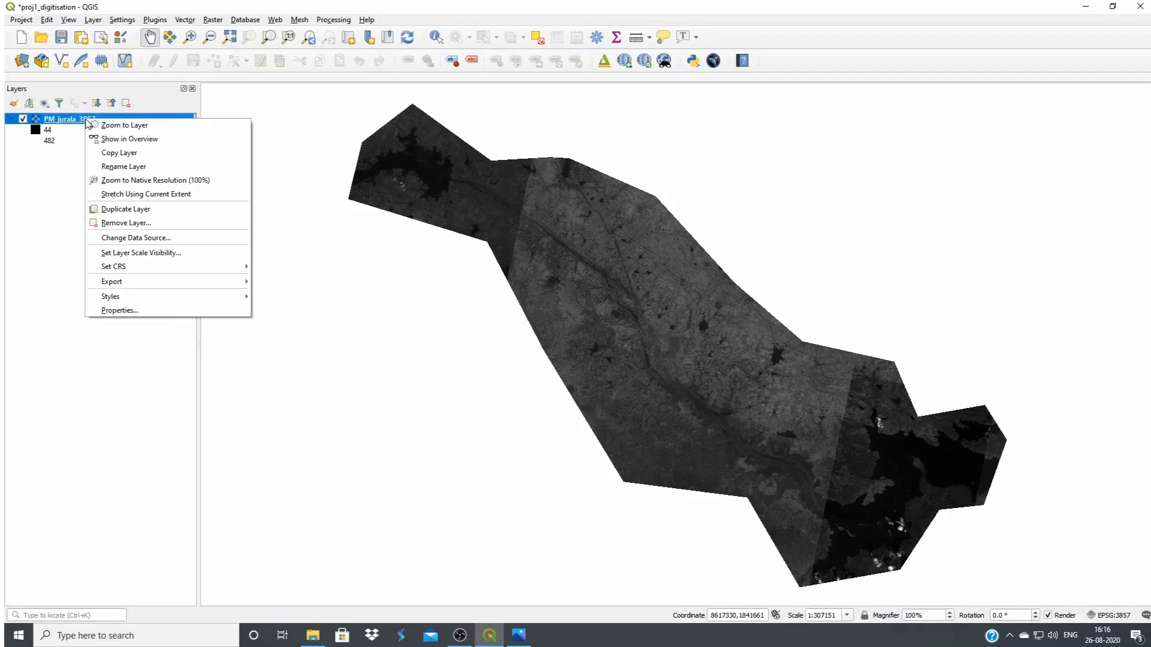
{"action": "left_click", "coordinate": [151, 311]}
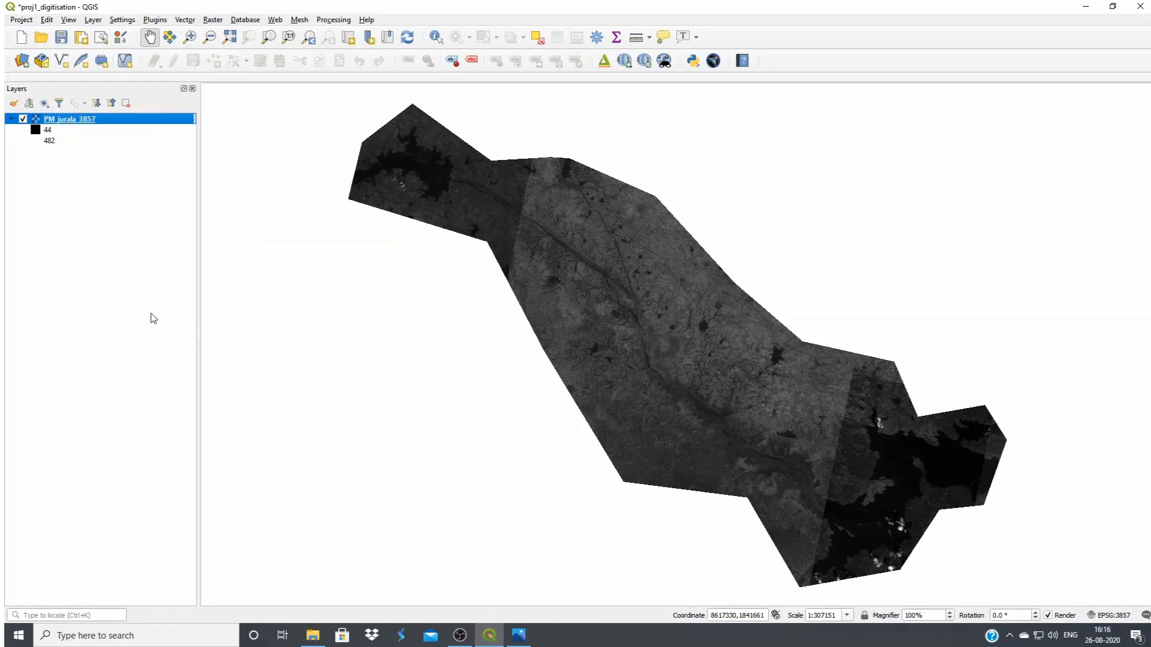
{"action": "left_click", "coordinate": [467, 203]}
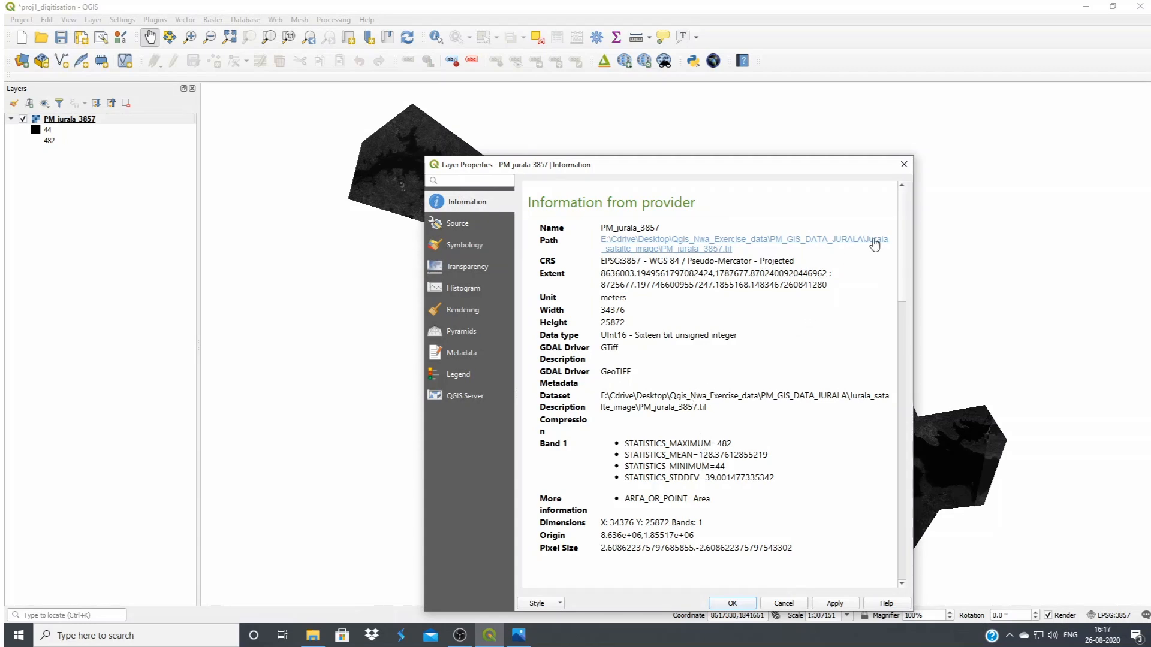
{"action": "left_click", "coordinate": [904, 164]}
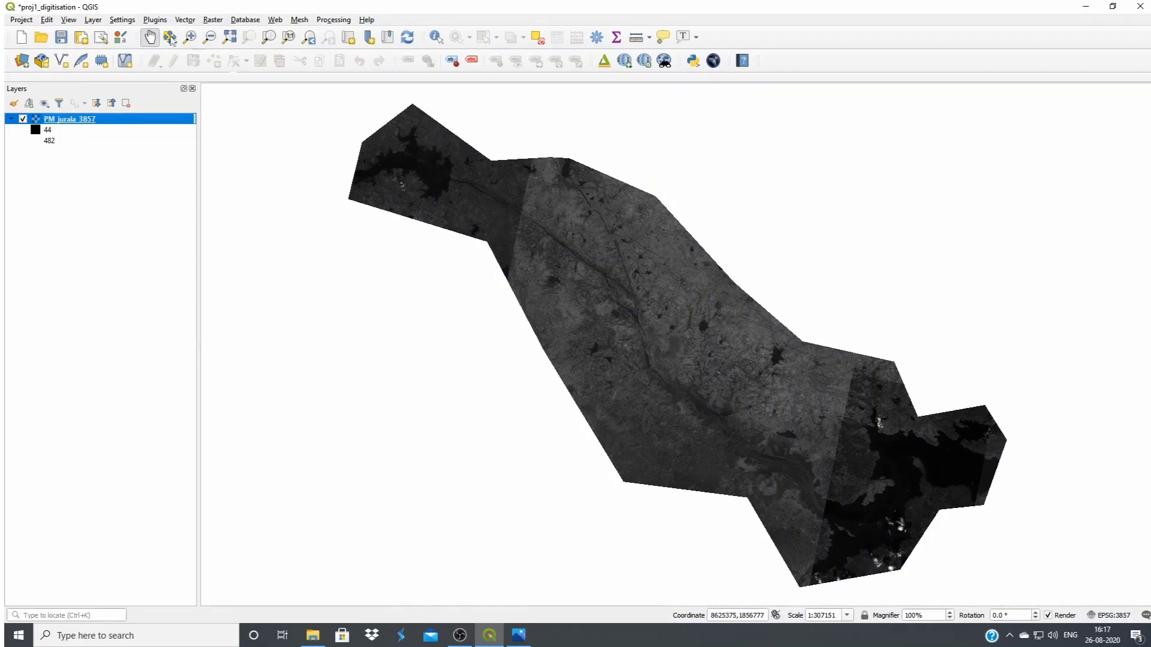
Examine the satellite image up close around the river, the reservoir and the dam
{"action": "left_click", "coordinate": [191, 38]}
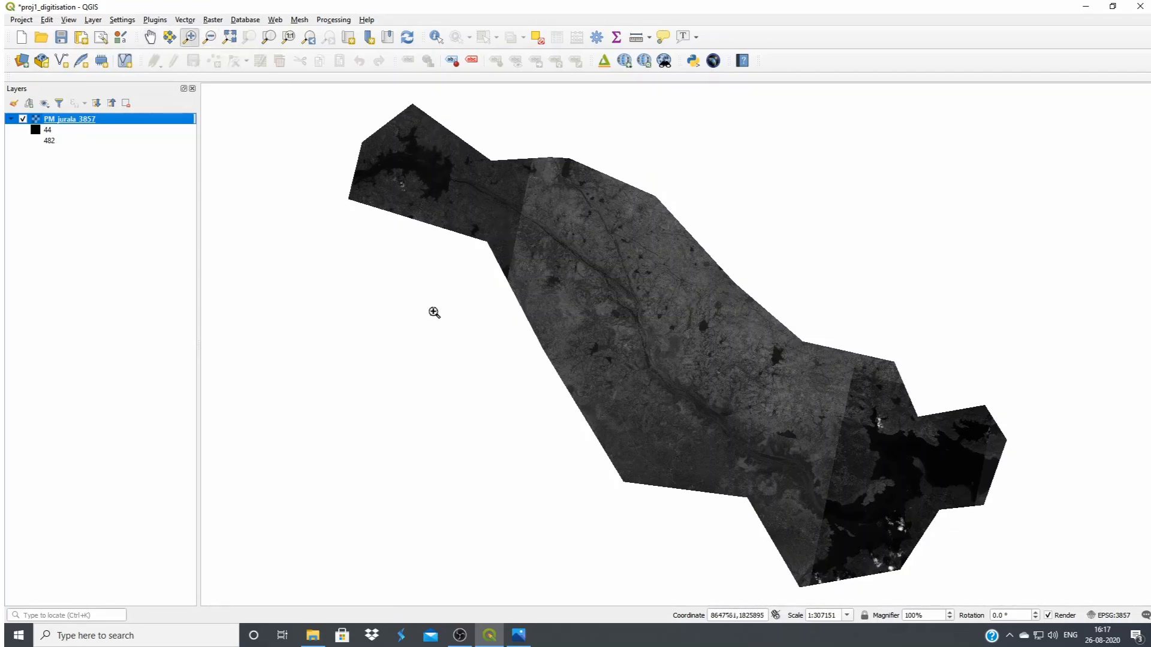
{"action": "left_click", "coordinate": [512, 244]}
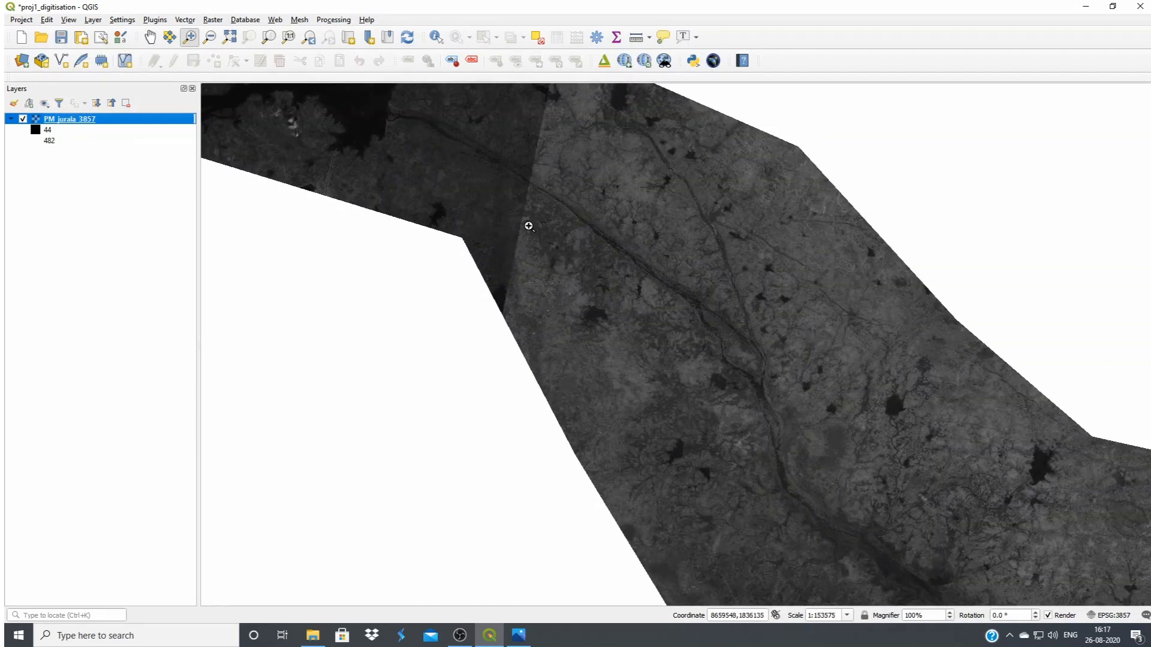
{"action": "left_click", "coordinate": [527, 228]}
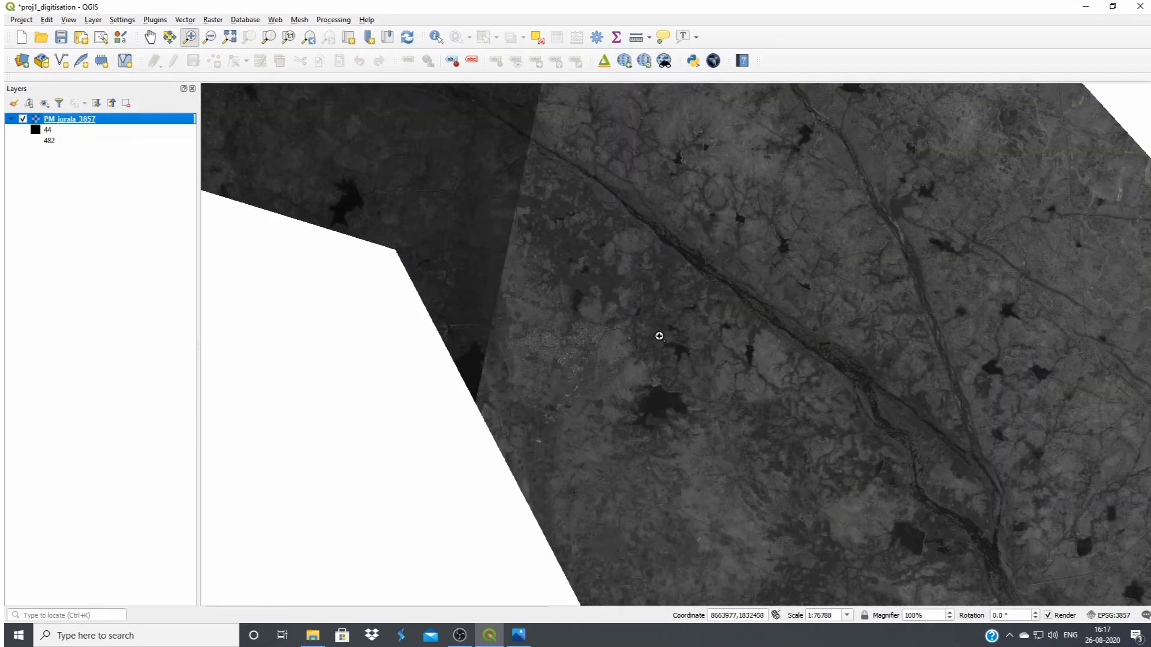
{"action": "left_click", "coordinate": [617, 247]}
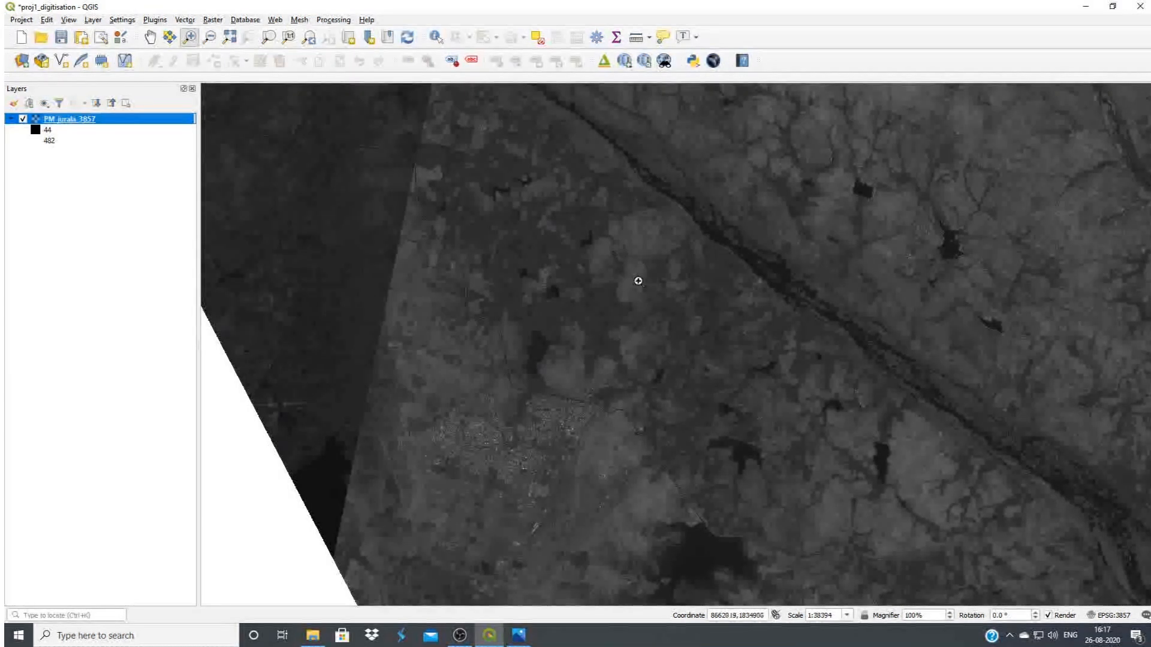
{"action": "scroll", "coordinate": [709, 359], "scroll_direction": "down", "scroll_amount": 2}
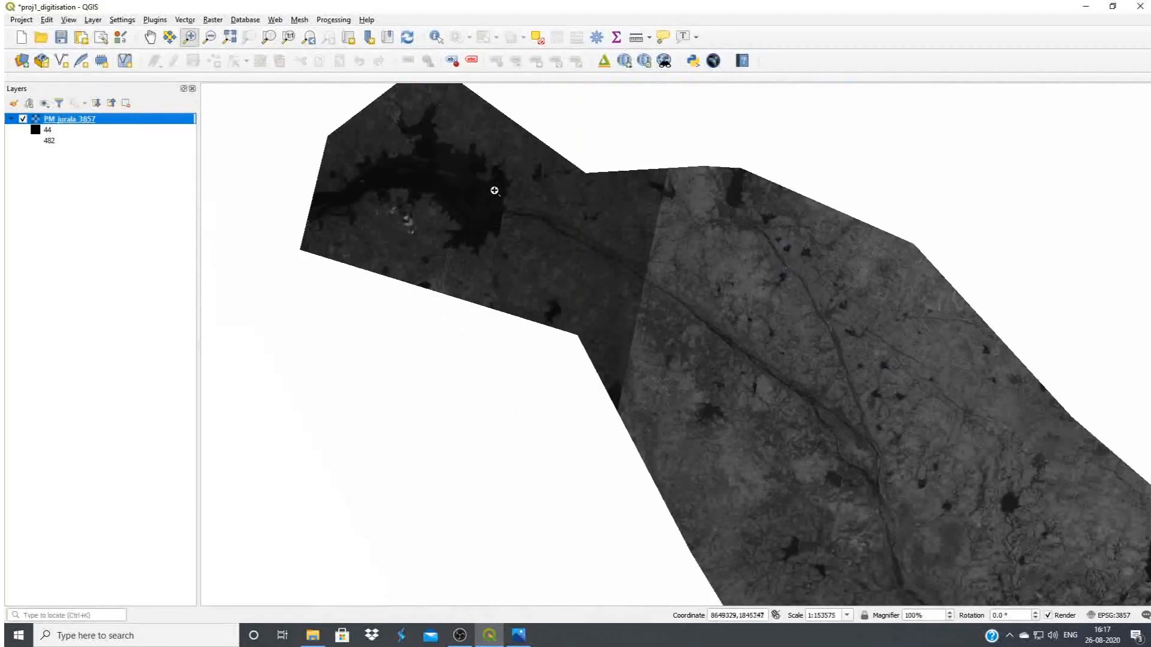
{"action": "left_click", "coordinate": [493, 186]}
{"action": "left_click", "coordinate": [499, 179]}
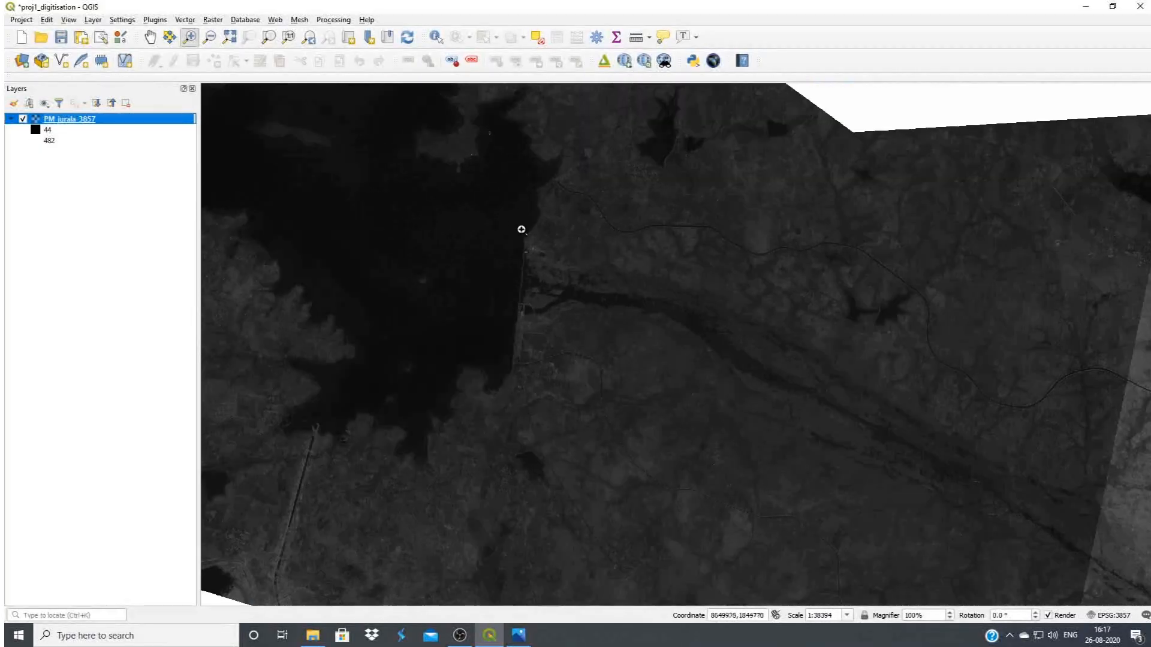
{"action": "left_click", "coordinate": [537, 326]}
{"action": "left_click", "coordinate": [527, 262]}
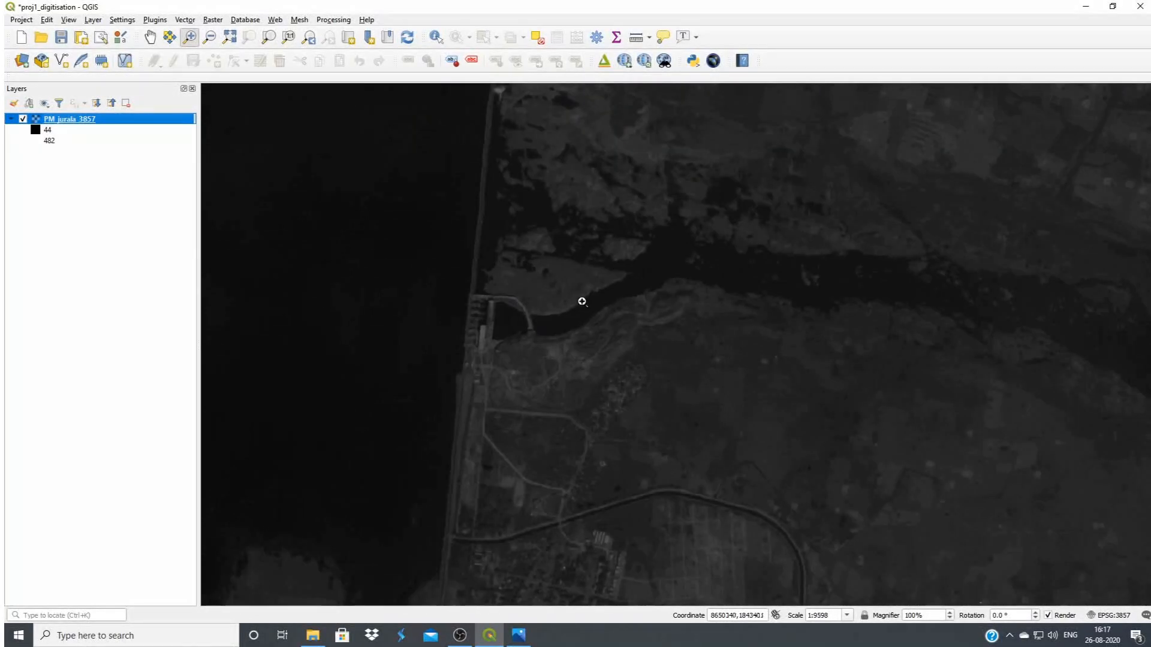
{"action": "scroll", "coordinate": [588, 303], "scroll_direction": "down", "scroll_amount": 1}
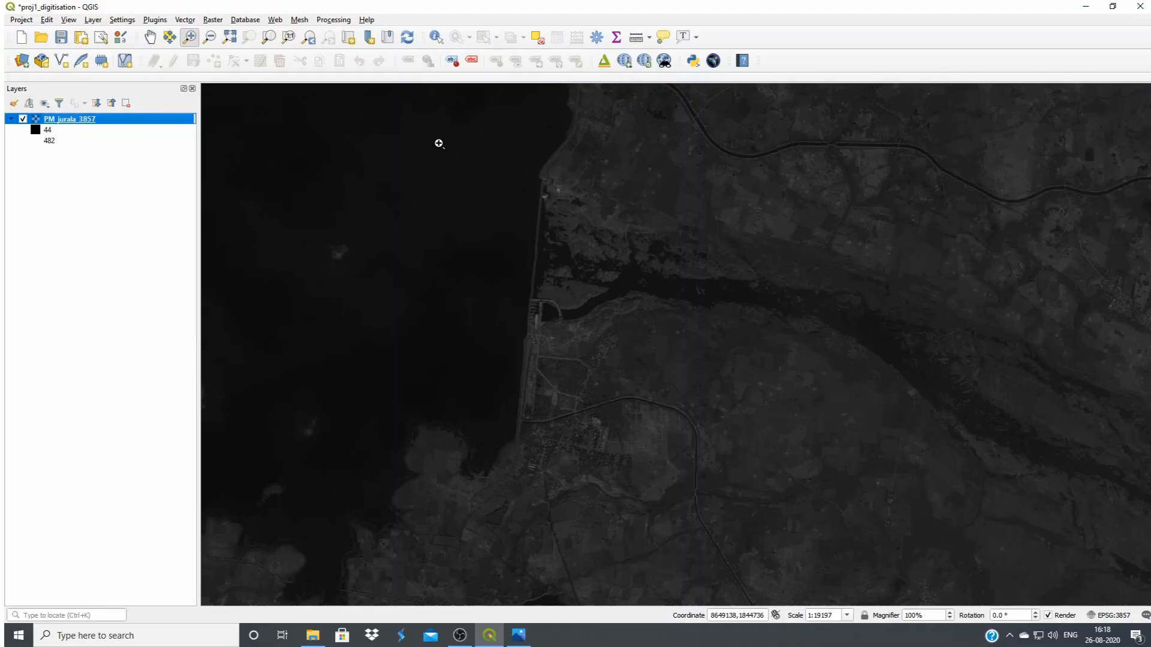
Show the Raster Toolbar in the interface
{"action": "left_click", "coordinate": [63, 22]}
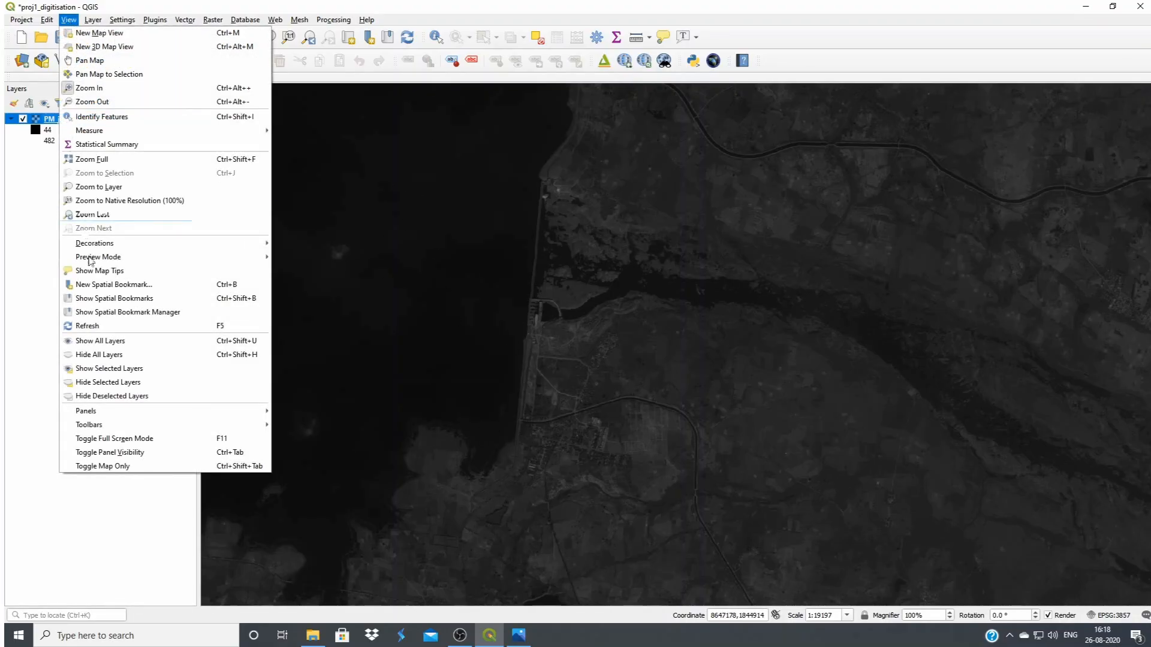
{"action": "mouse_move", "coordinate": [123, 428]}
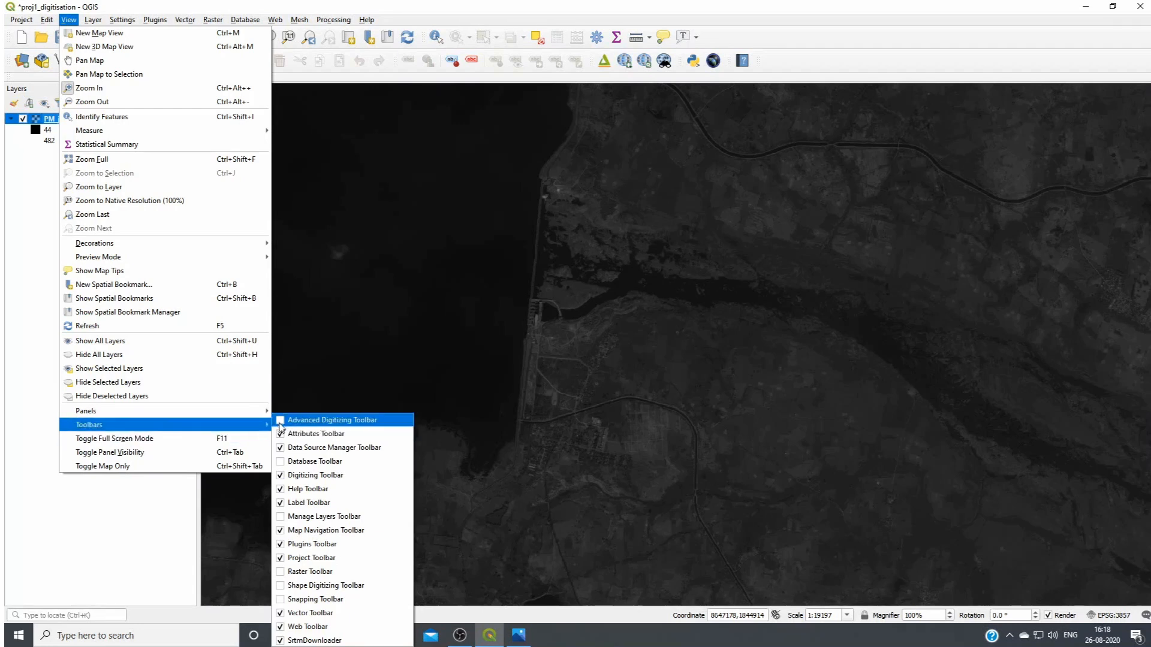
{"action": "left_click", "coordinate": [281, 573]}
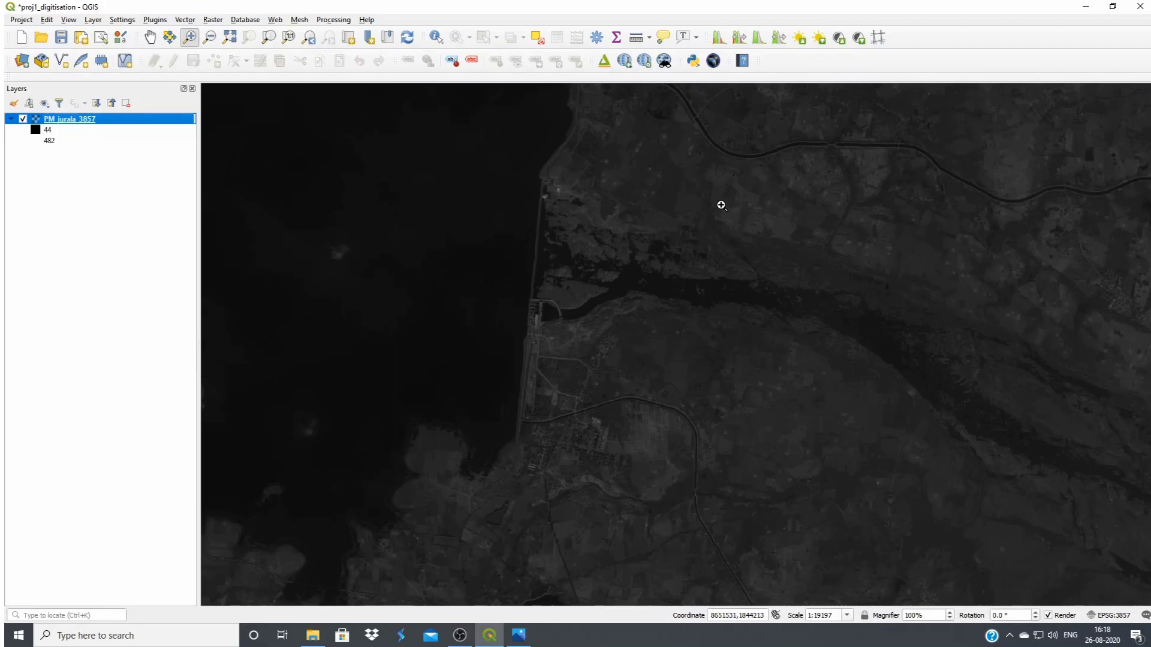
Apply a local cumulative cut stretch to PM_jurala_3857 using the current extent around the dam, and inspect the river downstream
{"action": "left_click", "coordinate": [718, 39]}
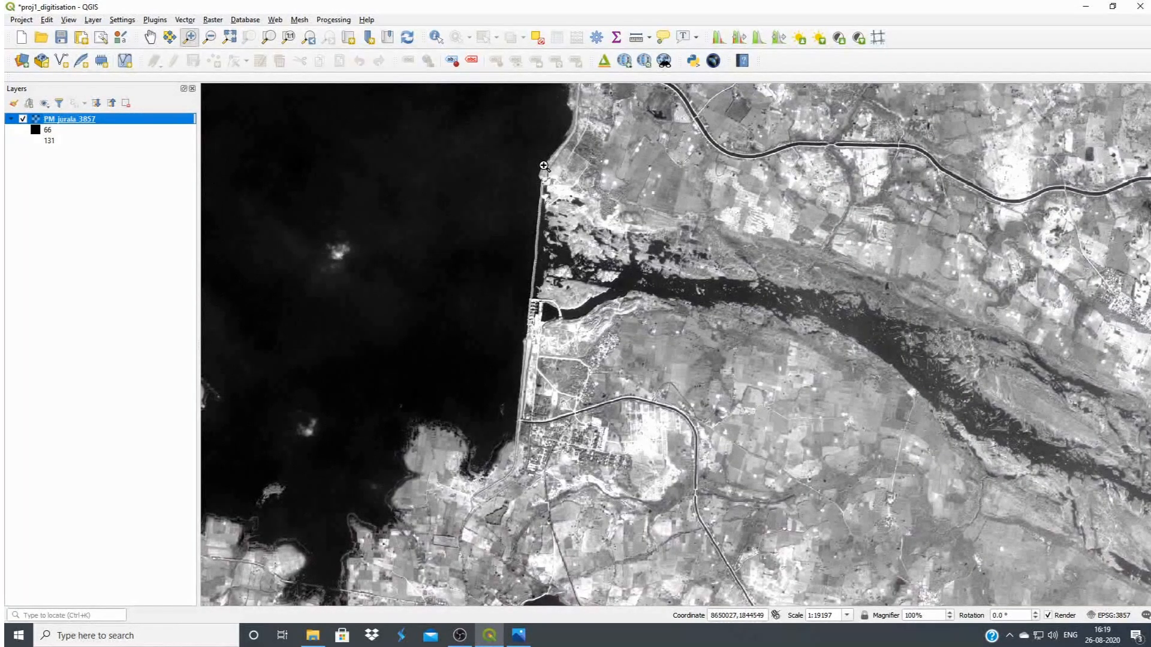
{"action": "scroll", "coordinate": [689, 269], "scroll_direction": "down", "scroll_amount": 1}
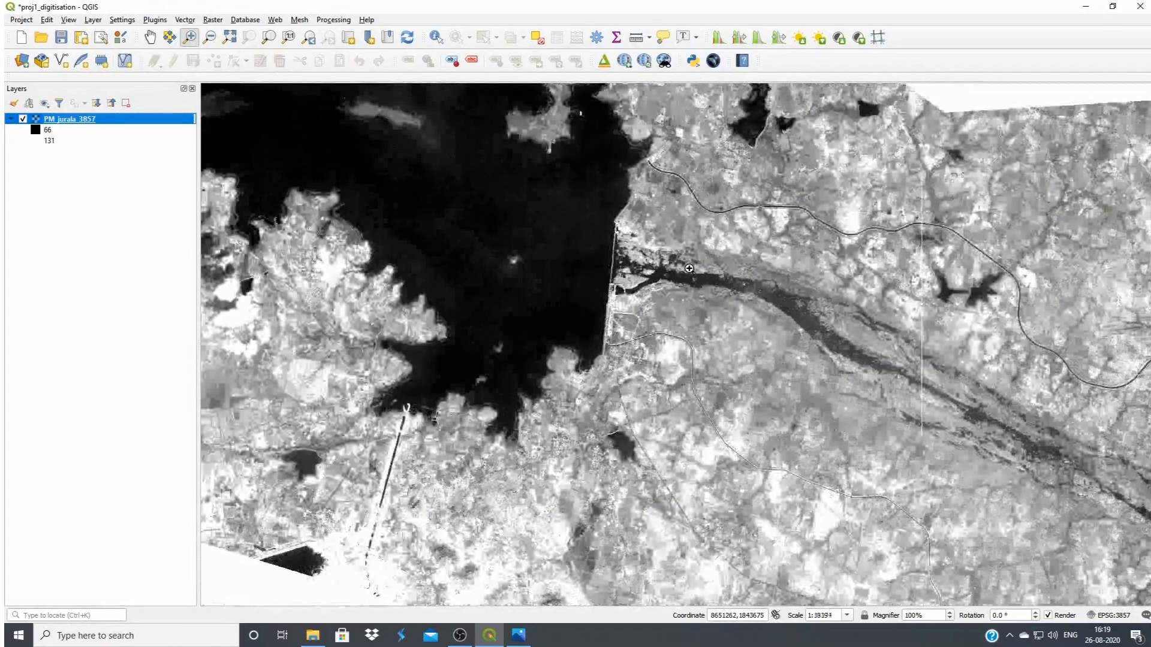
{"action": "left_click", "coordinate": [150, 37]}
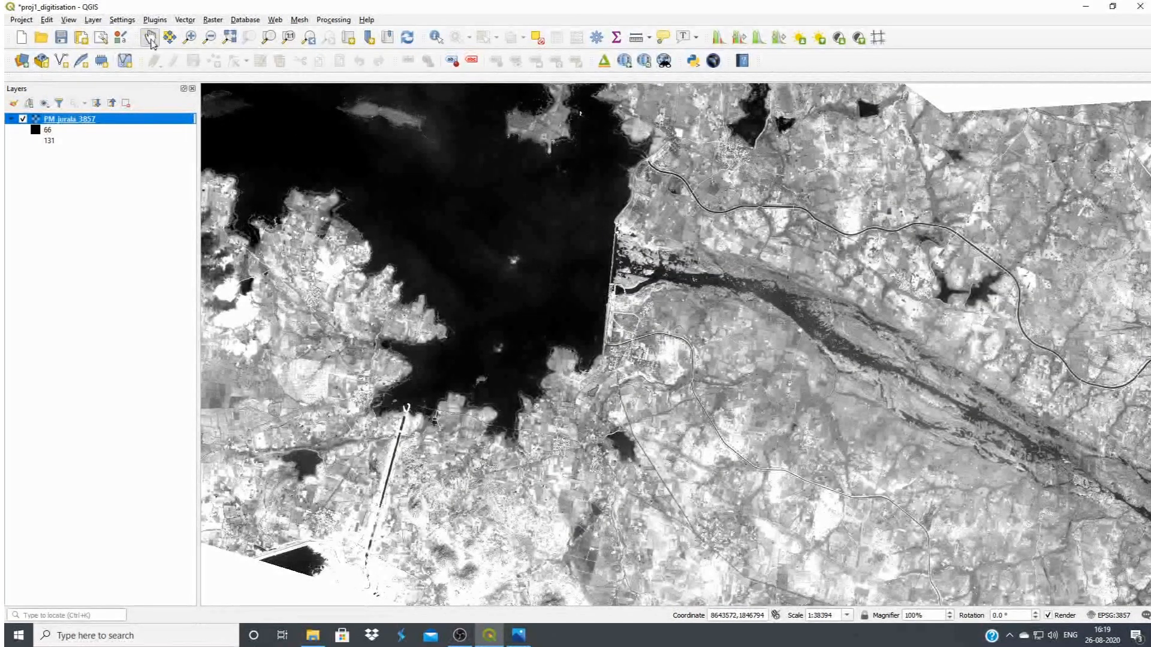
{"action": "left_click_drag", "start_coordinate": [612, 268], "coordinate": [717, 425]}
{"action": "left_click_drag", "start_coordinate": [995, 504], "coordinate": [636, 278]}
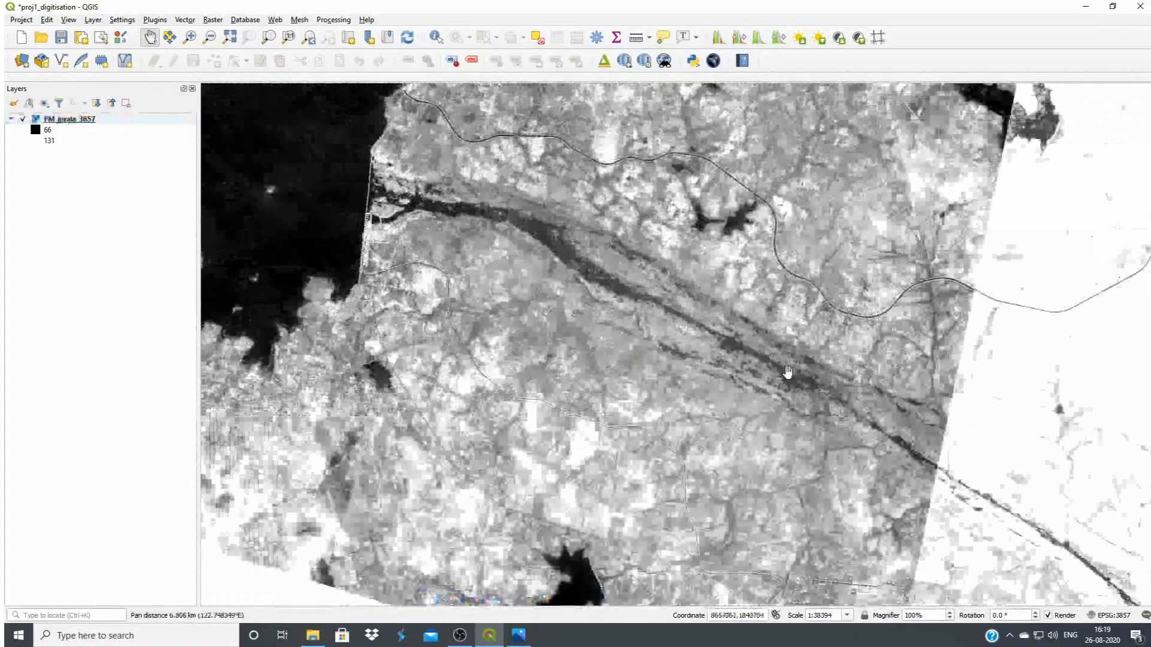
Apply the local cumulative cut stretch to PM_jurala_3857 for the bright area downstream, east of the image seam
{"action": "left_click_drag", "start_coordinate": [853, 427], "coordinate": [671, 384]}
{"action": "left_click_drag", "start_coordinate": [917, 440], "coordinate": [534, 344]}
{"action": "left_click_drag", "start_coordinate": [621, 386], "coordinate": [565, 350]}
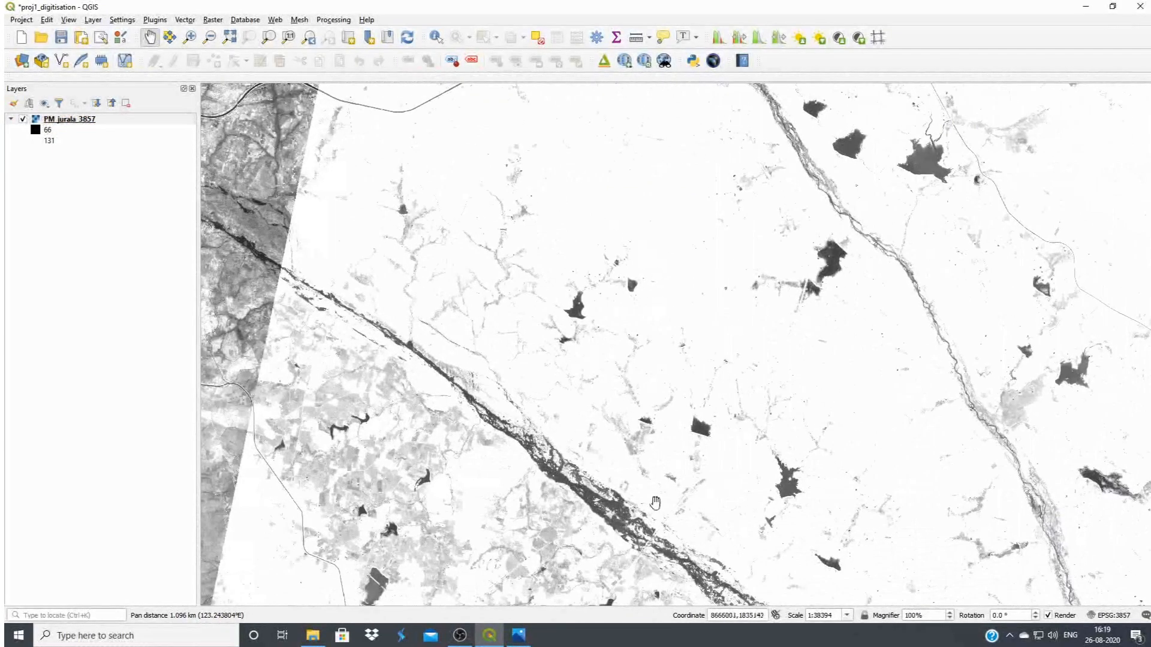
{"action": "left_click", "coordinate": [715, 43]}
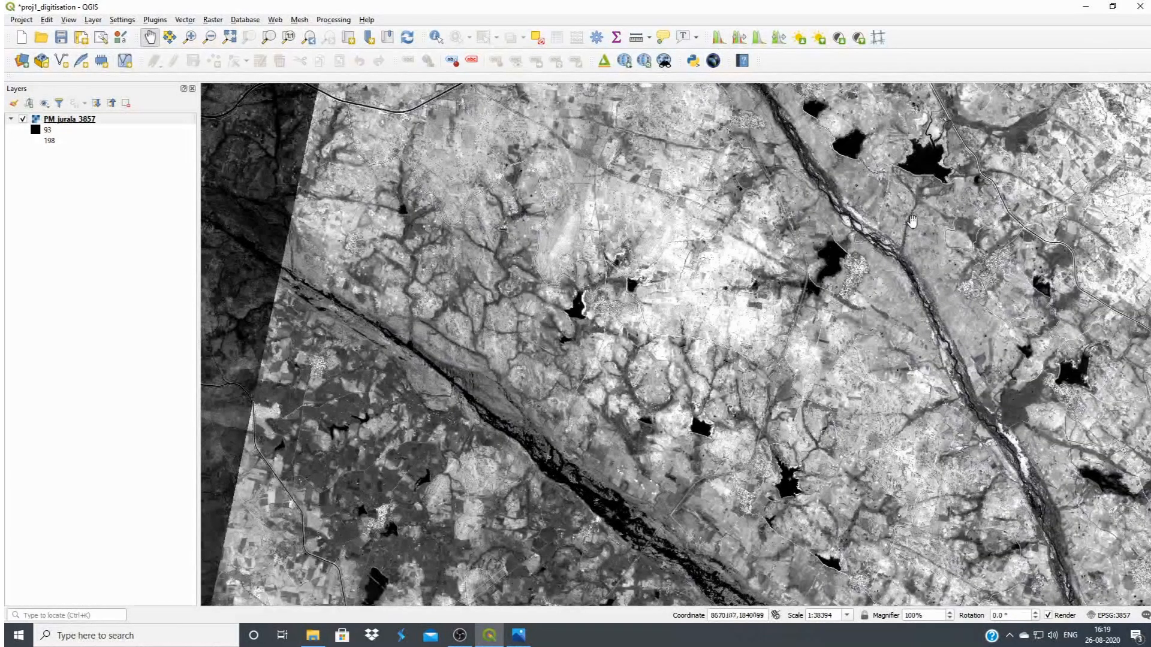
{"action": "left_click", "coordinate": [717, 39]}
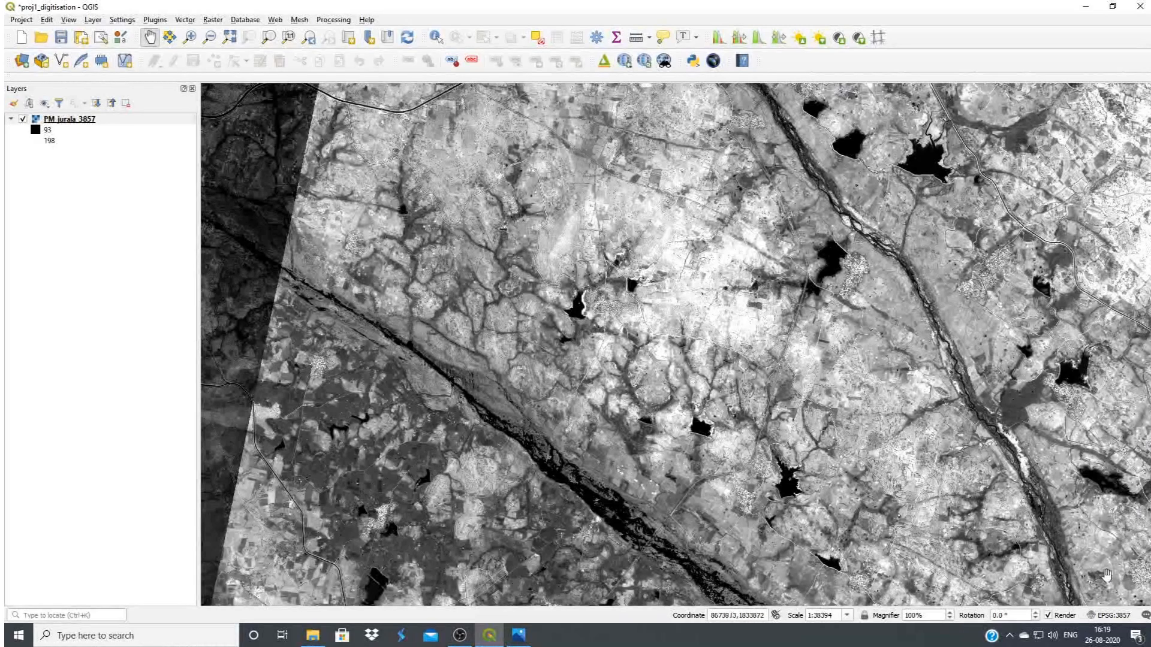
{"action": "left_click_drag", "start_coordinate": [669, 175], "coordinate": [635, 172]}
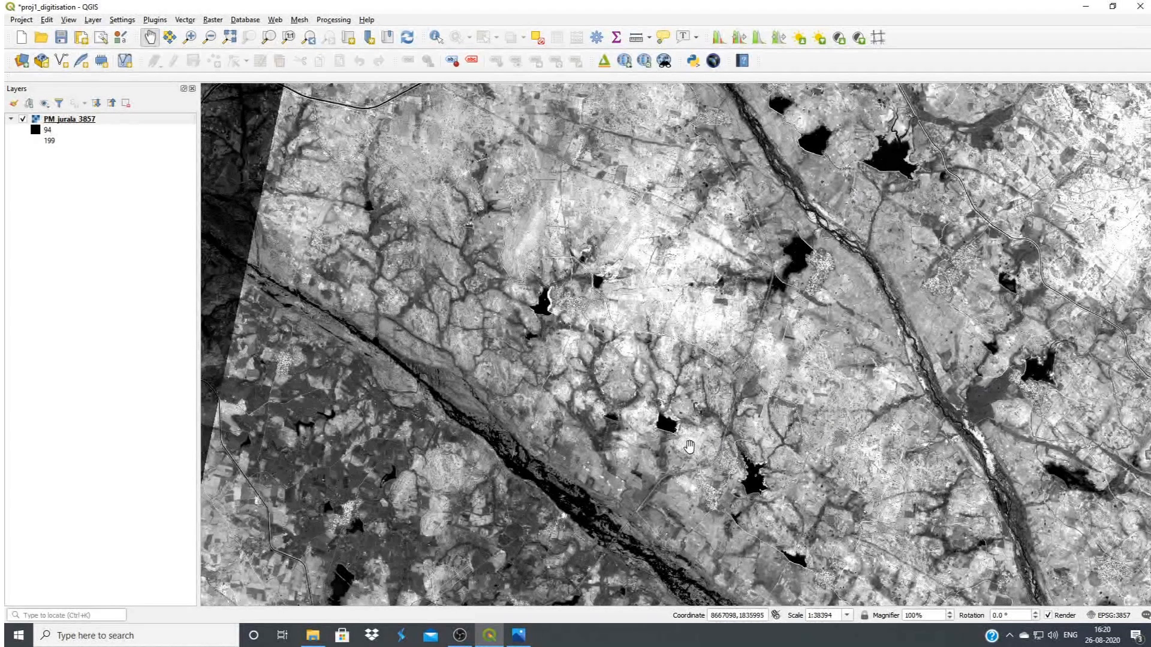
Stretch the histogram to the full dataset, and reapply the local cumulative cut stretch, returning to the reservoir and dam
{"action": "left_click", "coordinate": [778, 38]}
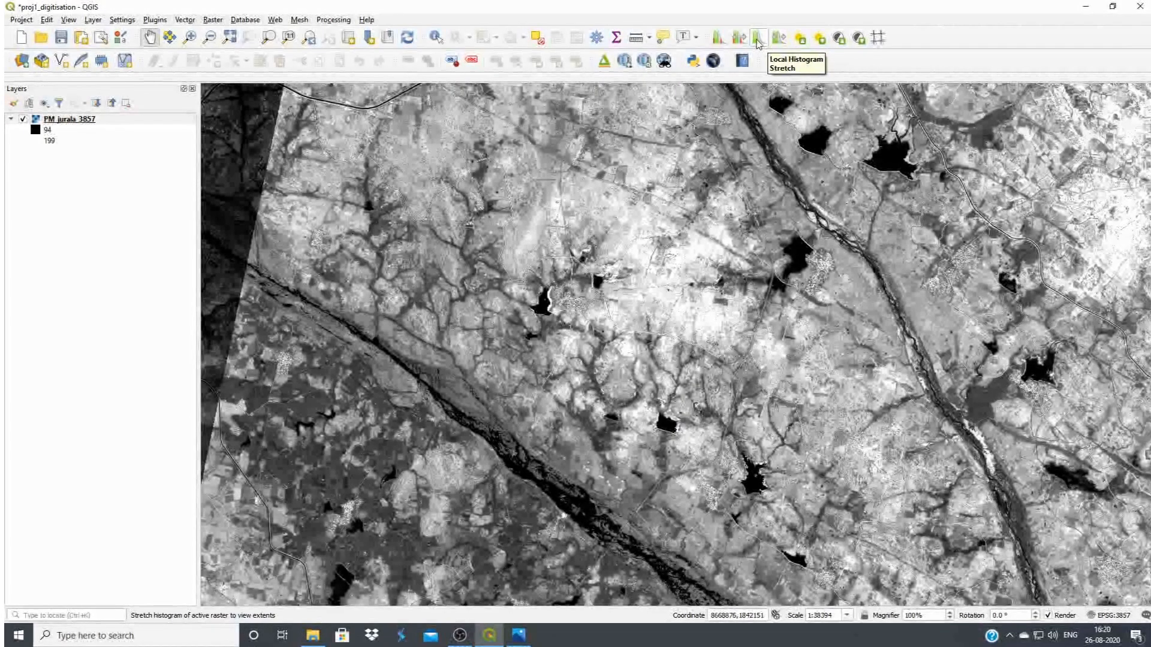
{"action": "left_click", "coordinate": [778, 37]}
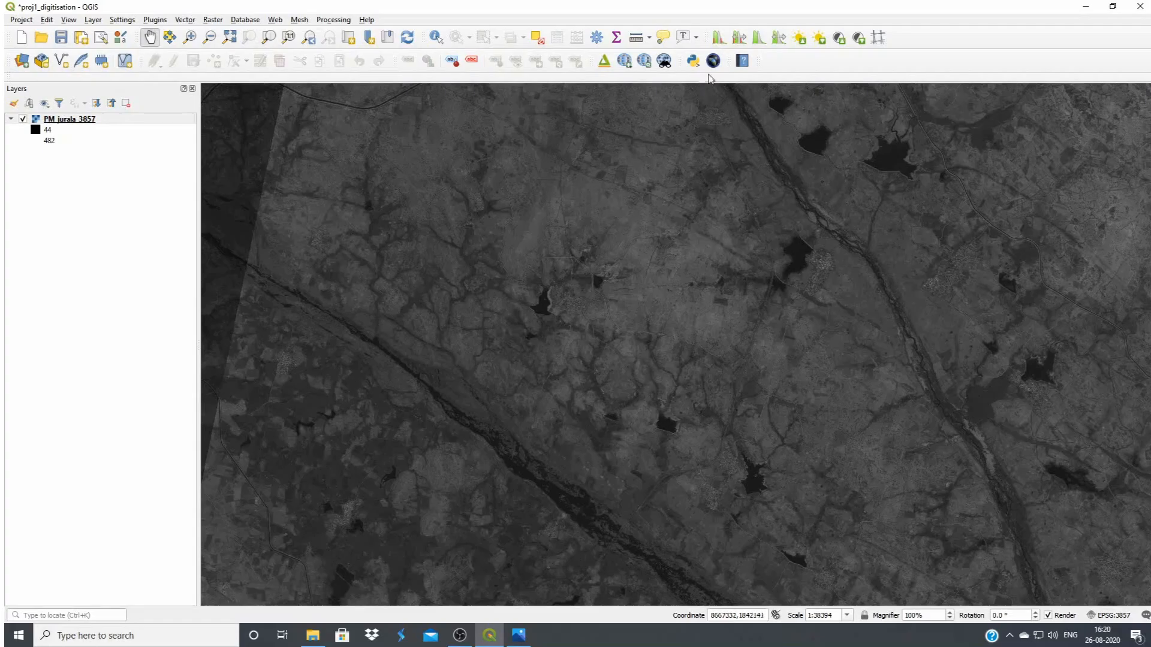
{"action": "left_click", "coordinate": [718, 38]}
{"action": "left_click_drag", "start_coordinate": [395, 256], "coordinate": [808, 362]}
{"action": "left_click_drag", "start_coordinate": [247, 198], "coordinate": [671, 421]}
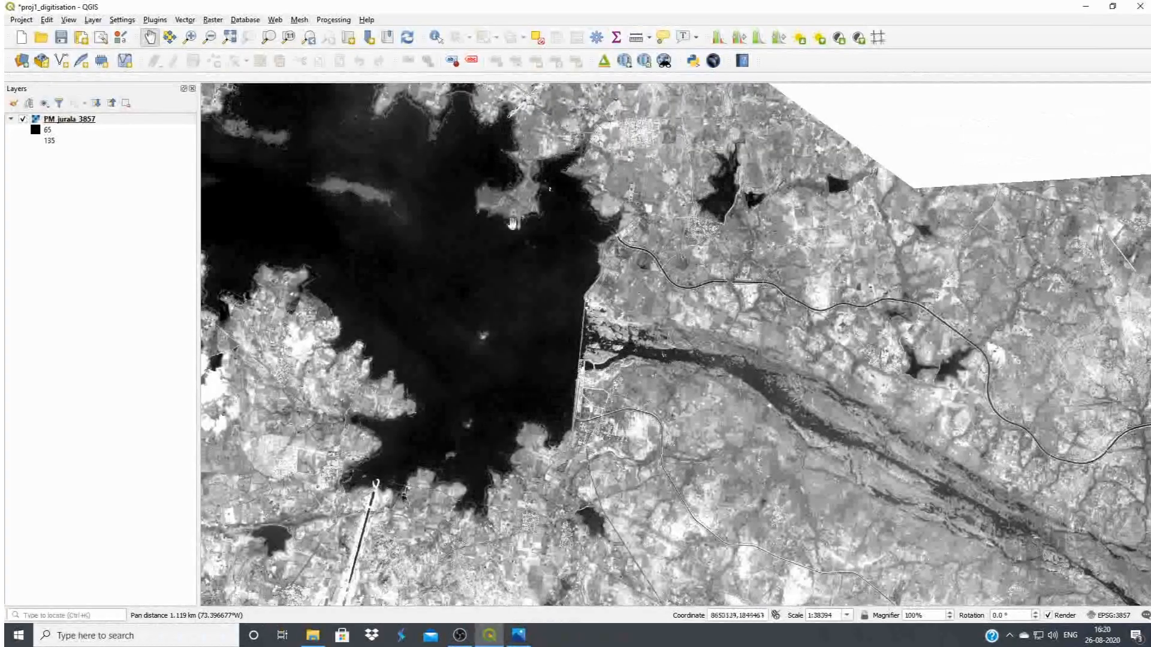
Apply the local cumulative cut stretch at the image's full extent, and again for a close-up of the dam
{"action": "left_click", "coordinate": [230, 38]}
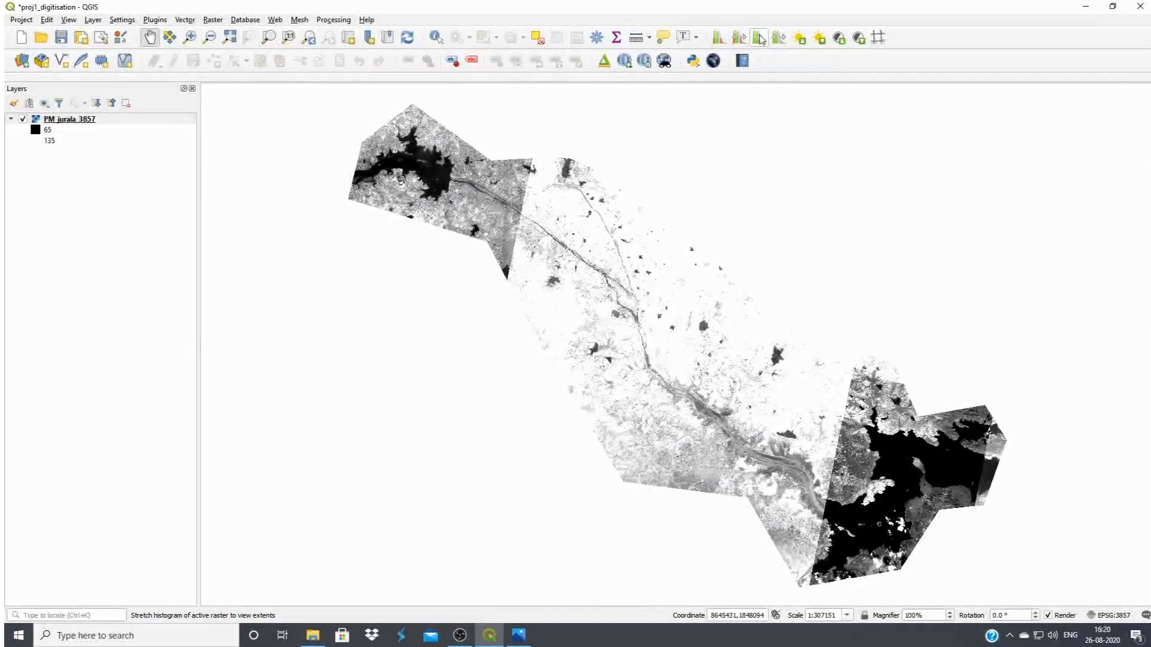
{"action": "left_click", "coordinate": [720, 39]}
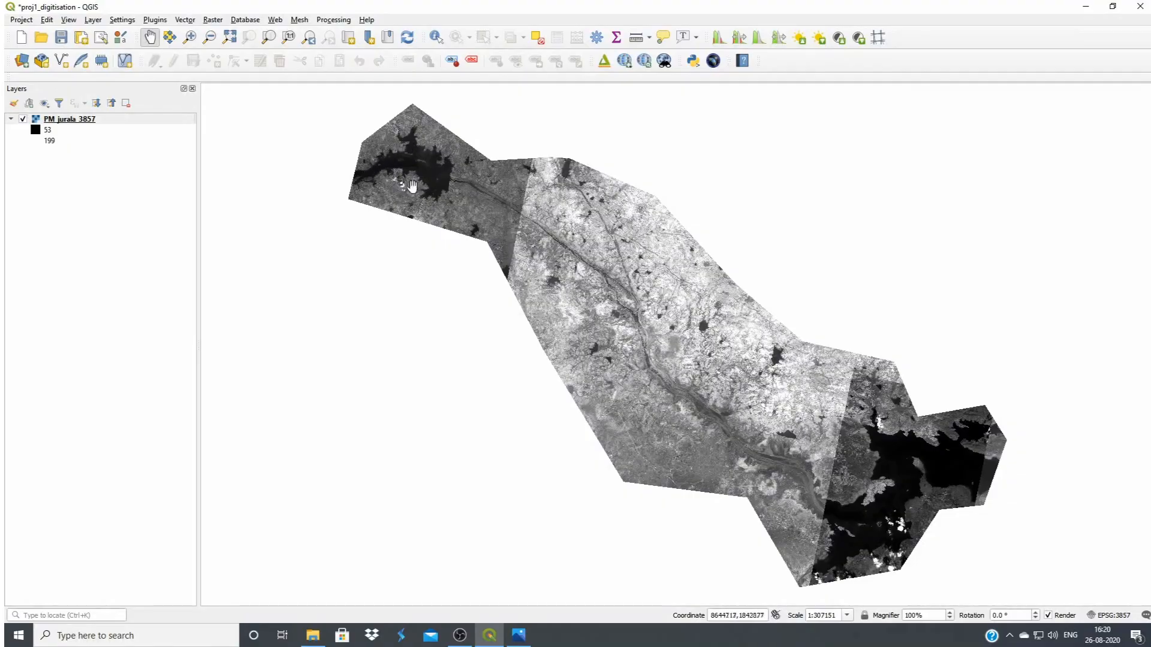
{"action": "scroll", "coordinate": [398, 150], "scroll_direction": "up", "scroll_amount": 3}
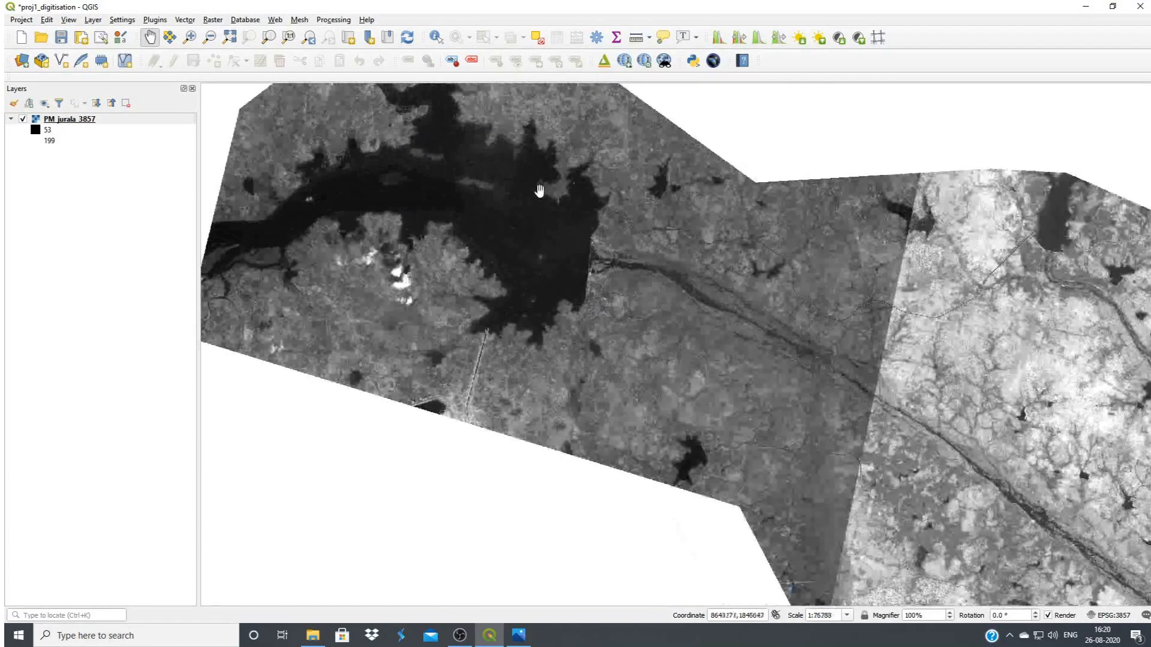
{"action": "scroll", "coordinate": [664, 331], "scroll_direction": "up", "scroll_amount": 1}
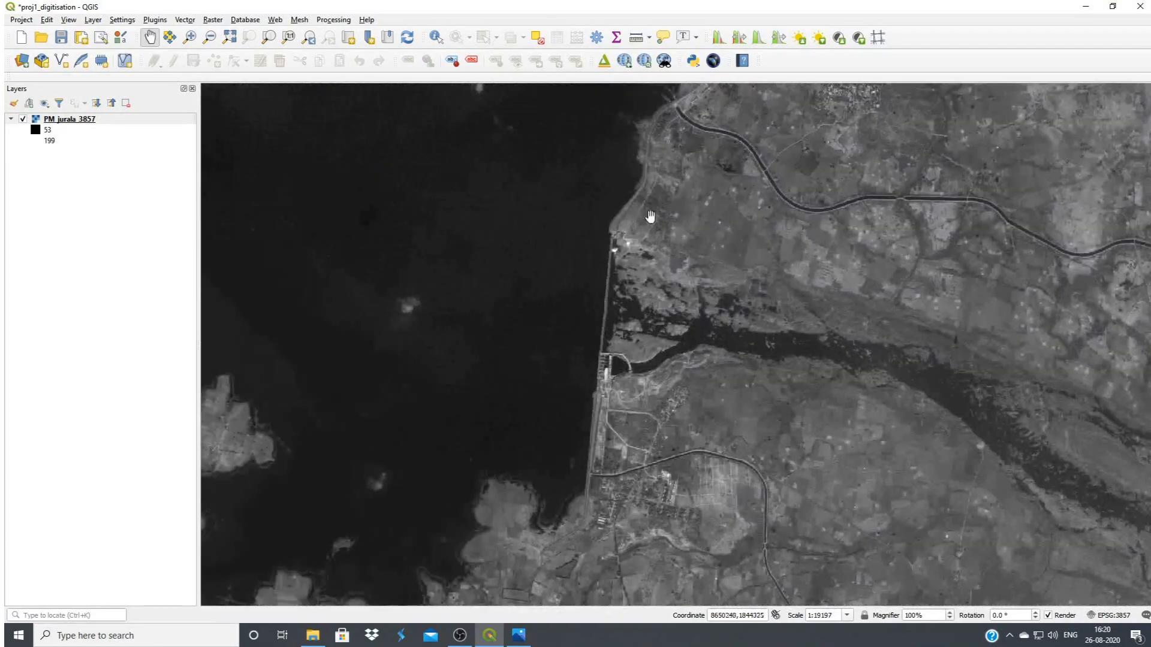
{"action": "left_click", "coordinate": [719, 39]}
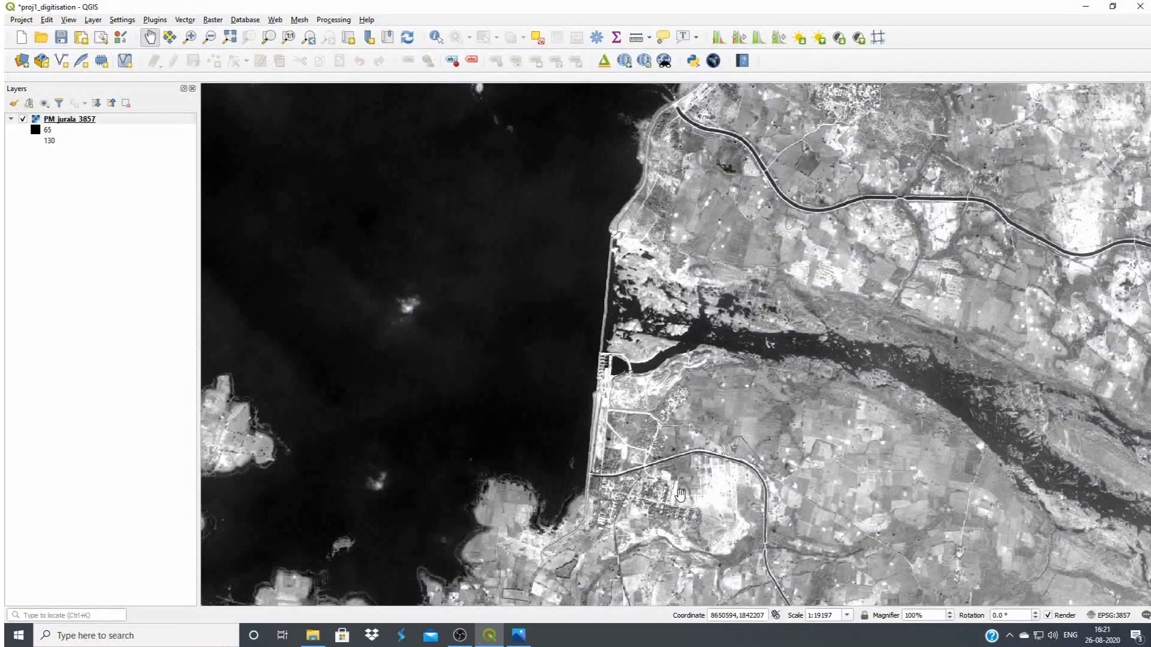
Examine the canal south of the river up close, following it downstream from the dam and back to its start
{"action": "scroll", "coordinate": [739, 511], "scroll_direction": "up", "scroll_amount": 1}
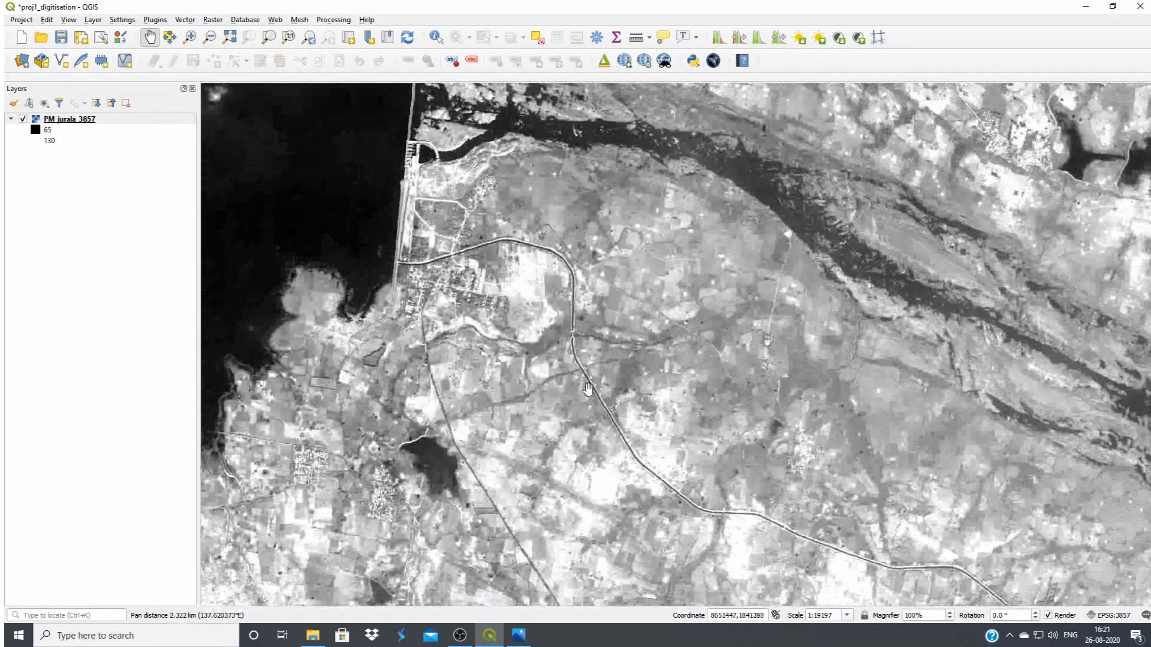
{"action": "left_click_drag", "start_coordinate": [797, 587], "coordinate": [573, 334]}
{"action": "scroll", "coordinate": [574, 334], "scroll_direction": "up", "scroll_amount": 1}
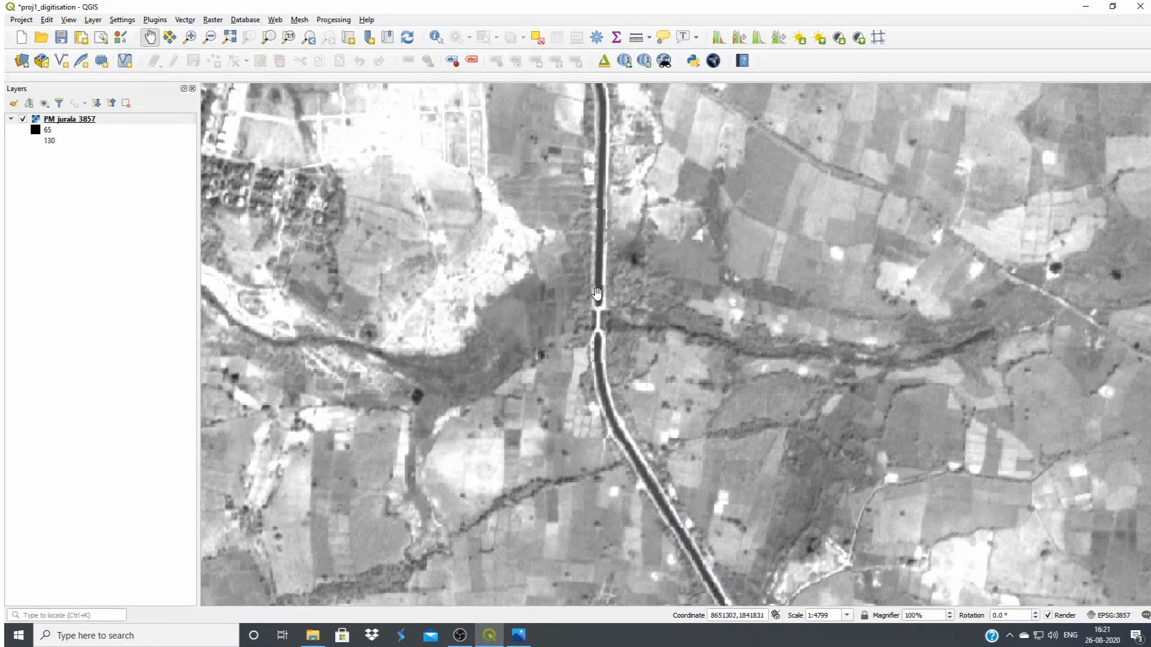
{"action": "scroll", "coordinate": [605, 336], "scroll_direction": "down", "scroll_amount": 1}
{"action": "left_click_drag", "start_coordinate": [705, 491], "coordinate": [549, 337]}
{"action": "left_click_drag", "start_coordinate": [635, 454], "coordinate": [586, 412]}
{"action": "left_click_drag", "start_coordinate": [723, 468], "coordinate": [660, 414]}
{"action": "scroll", "coordinate": [659, 414], "scroll_direction": "up", "scroll_amount": 1}
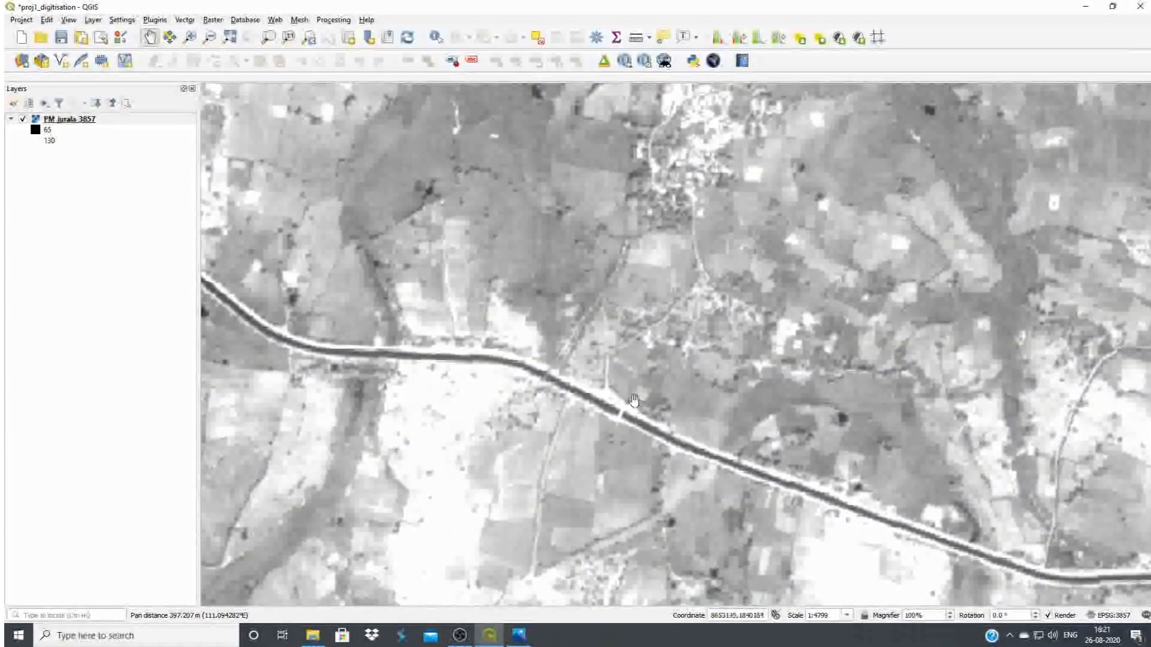
{"action": "scroll", "coordinate": [569, 379], "scroll_direction": "up", "scroll_amount": 1}
{"action": "left_click_drag", "start_coordinate": [854, 516], "coordinate": [735, 465]}
{"action": "left_click_drag", "start_coordinate": [914, 554], "coordinate": [624, 390]}
{"action": "scroll", "coordinate": [676, 354], "scroll_direction": "down", "scroll_amount": 1}
{"action": "left_click_drag", "start_coordinate": [842, 457], "coordinate": [775, 427]}
{"action": "scroll", "coordinate": [796, 445], "scroll_direction": "down", "scroll_amount": 1}
{"action": "left_click_drag", "start_coordinate": [657, 443], "coordinate": [836, 521]}
{"action": "left_click_drag", "start_coordinate": [599, 434], "coordinate": [719, 511]}
{"action": "left_click_drag", "start_coordinate": [568, 379], "coordinate": [722, 508]}
{"action": "left_click_drag", "start_coordinate": [619, 384], "coordinate": [707, 507]}
{"action": "left_click_drag", "start_coordinate": [644, 284], "coordinate": [653, 377]}
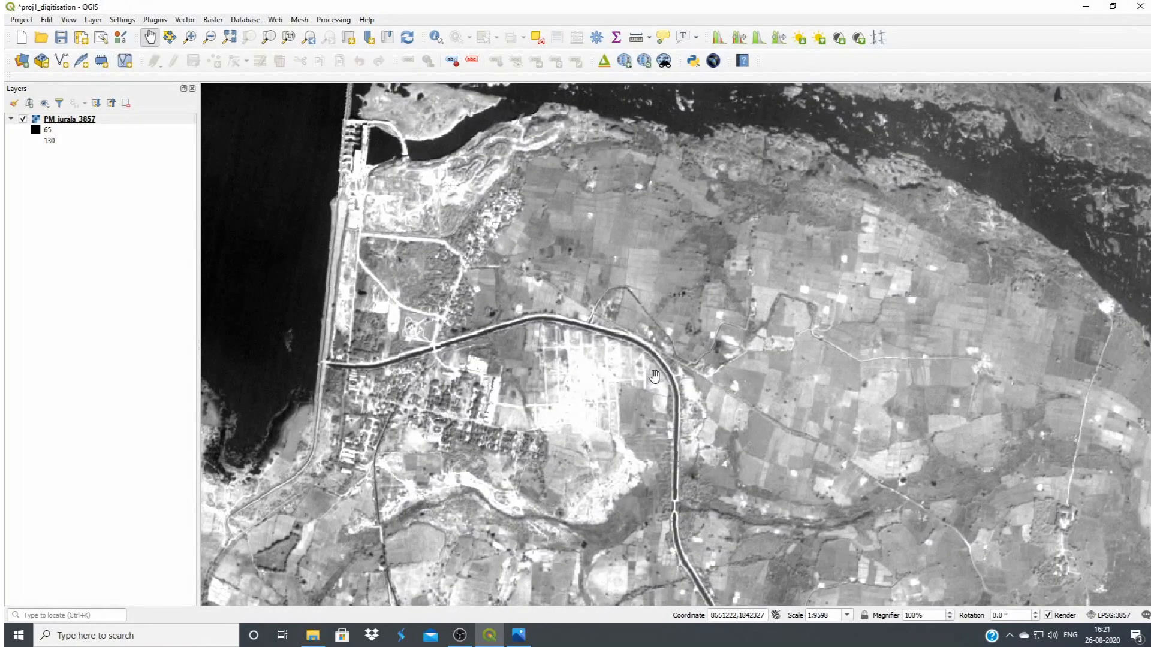
Examine the wider area around the reservoir and dam, including the canals on both sides of the river
{"action": "left_click_drag", "start_coordinate": [762, 413], "coordinate": [655, 283]}
{"action": "scroll", "coordinate": [725, 360], "scroll_direction": "down", "scroll_amount": 2}
{"action": "left_click_drag", "start_coordinate": [870, 472], "coordinate": [489, 380]}
{"action": "left_click_drag", "start_coordinate": [798, 503], "coordinate": [750, 406]}
{"action": "scroll", "coordinate": [765, 416], "scroll_direction": "down", "scroll_amount": 1}
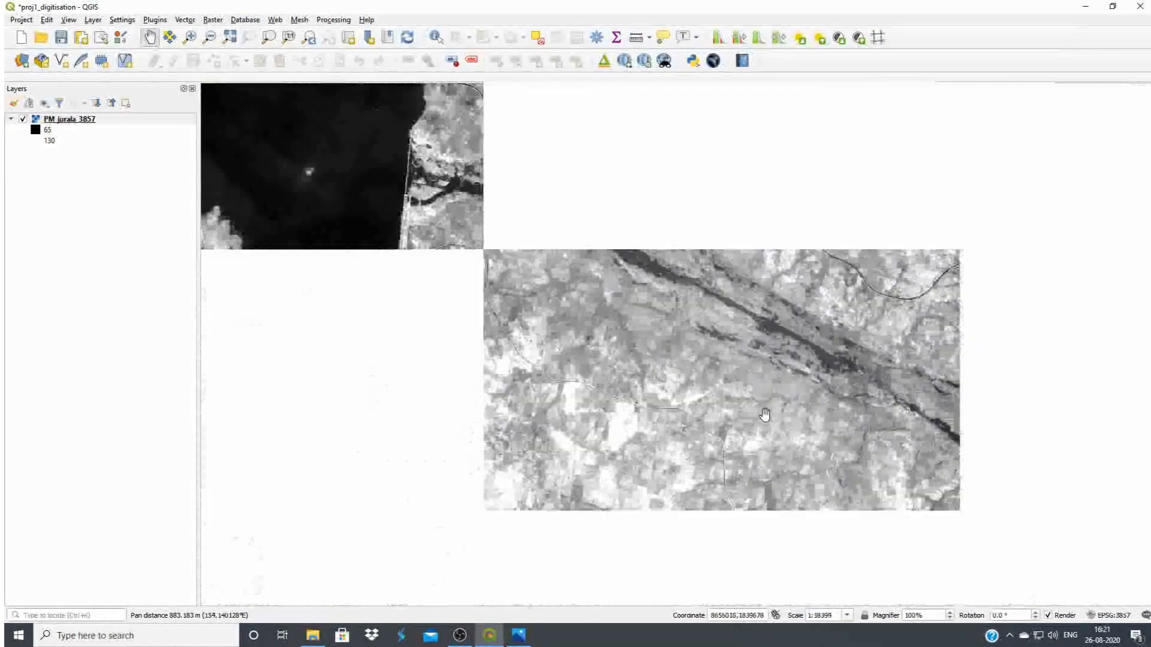
{"action": "left_click_drag", "start_coordinate": [606, 270], "coordinate": [675, 425]}
{"action": "left_click_drag", "start_coordinate": [618, 318], "coordinate": [661, 380]}
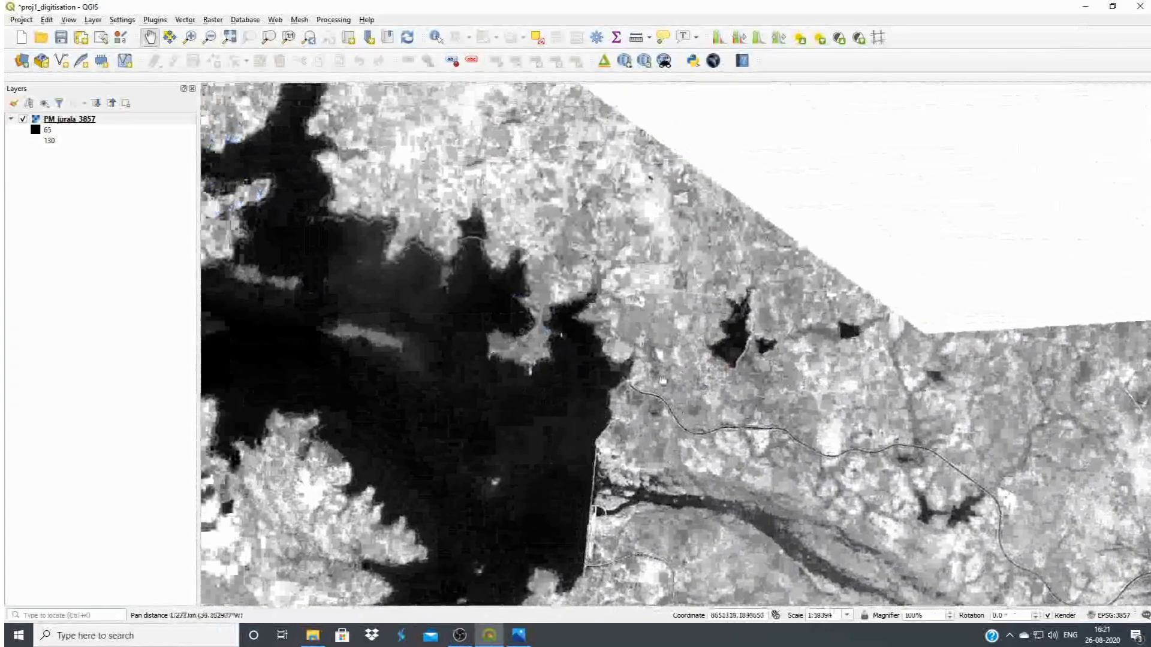
{"action": "left_click_drag", "start_coordinate": [724, 423], "coordinate": [776, 378]}
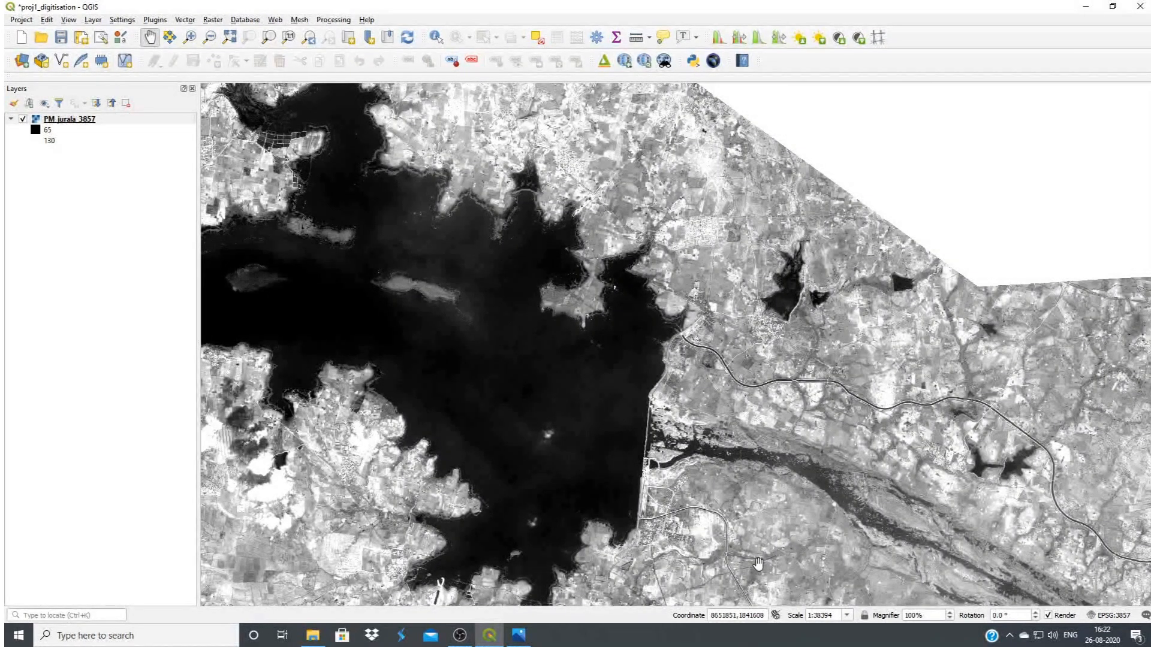
{"action": "left_click_drag", "start_coordinate": [734, 578], "coordinate": [700, 534]}
{"action": "scroll", "coordinate": [695, 513], "scroll_direction": "up", "scroll_amount": 1}
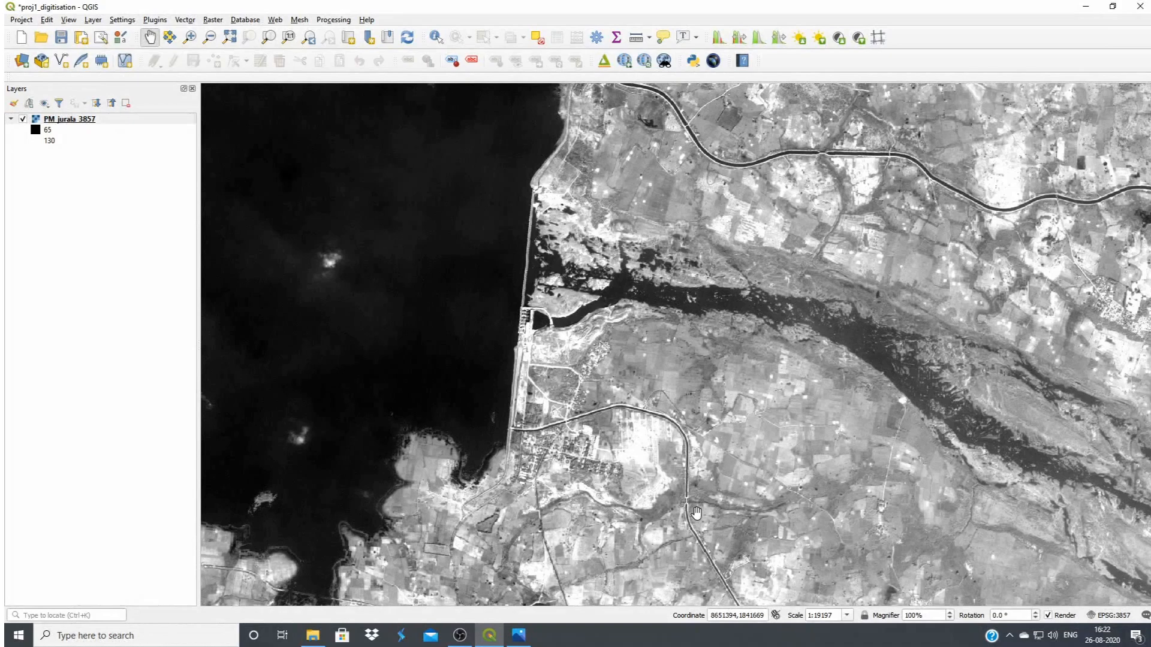
{"action": "scroll", "coordinate": [697, 471], "scroll_direction": "down", "scroll_amount": 1}
{"action": "left_click_drag", "start_coordinate": [762, 505], "coordinate": [635, 396]}
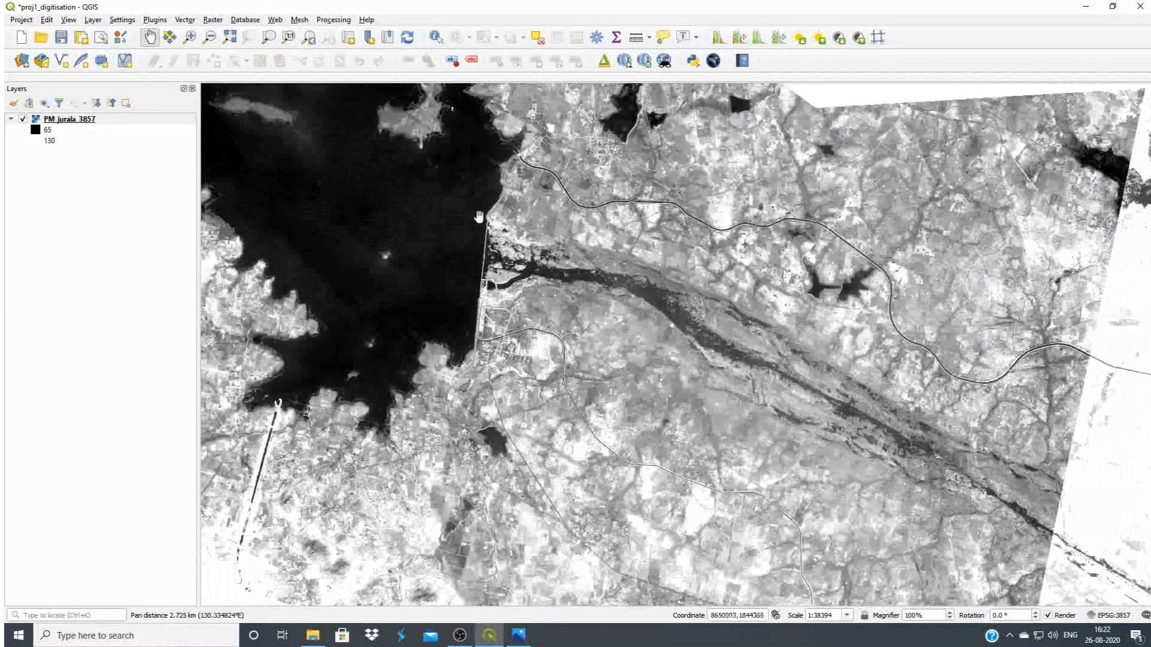
Measure the length of the southern canal's first stretch from the dam past the bend, and close the measurement
{"action": "scroll", "coordinate": [495, 349], "scroll_direction": "up", "scroll_amount": 2}
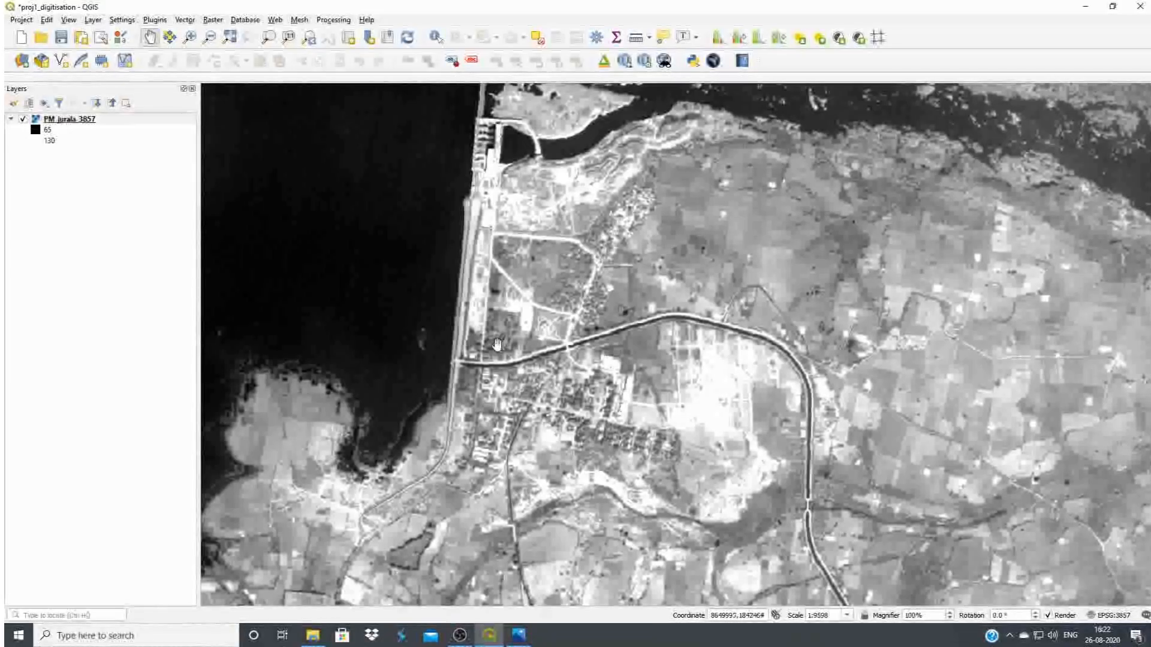
{"action": "scroll", "coordinate": [495, 349], "scroll_direction": "up", "scroll_amount": 1}
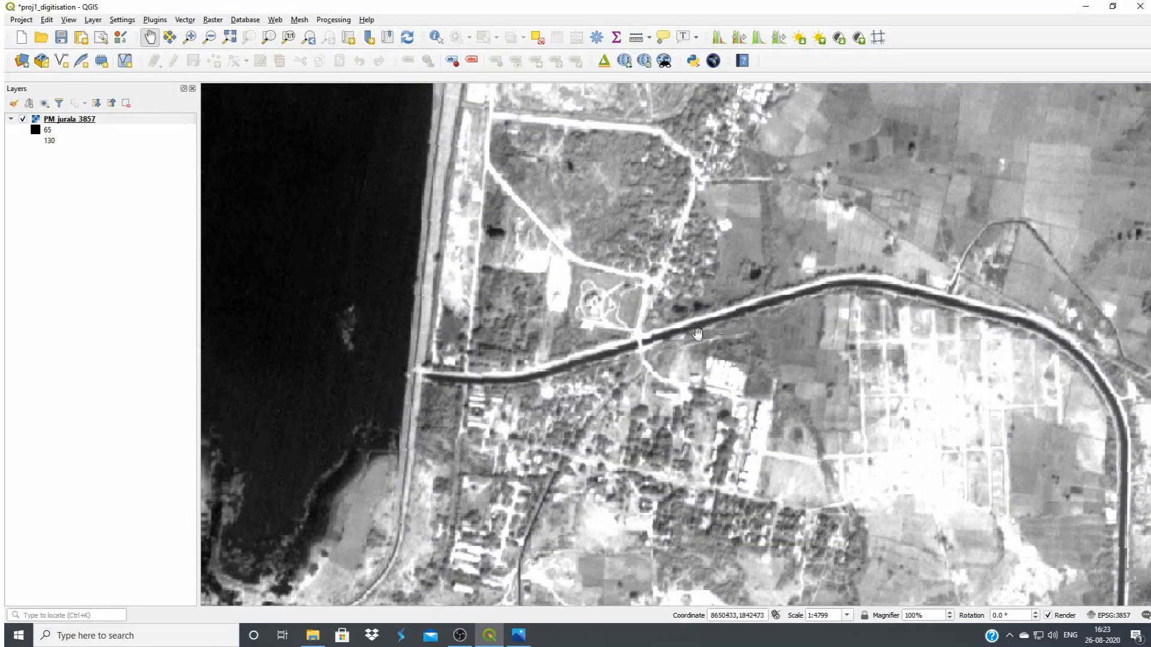
{"action": "left_click", "coordinate": [636, 40]}
{"action": "left_click_drag", "start_coordinate": [640, 236], "coordinate": [707, 121]}
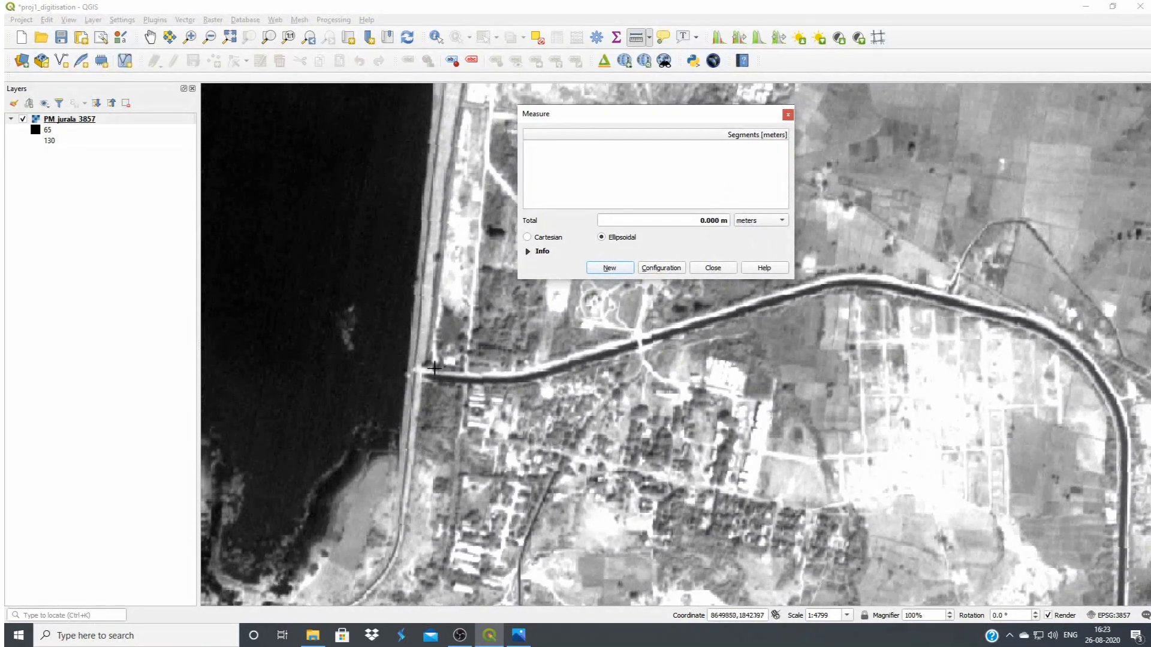
{"action": "left_click", "coordinate": [416, 374]}
{"action": "left_click", "coordinate": [498, 376]}
{"action": "left_click", "coordinate": [593, 356]}
{"action": "left_click", "coordinate": [676, 333]}
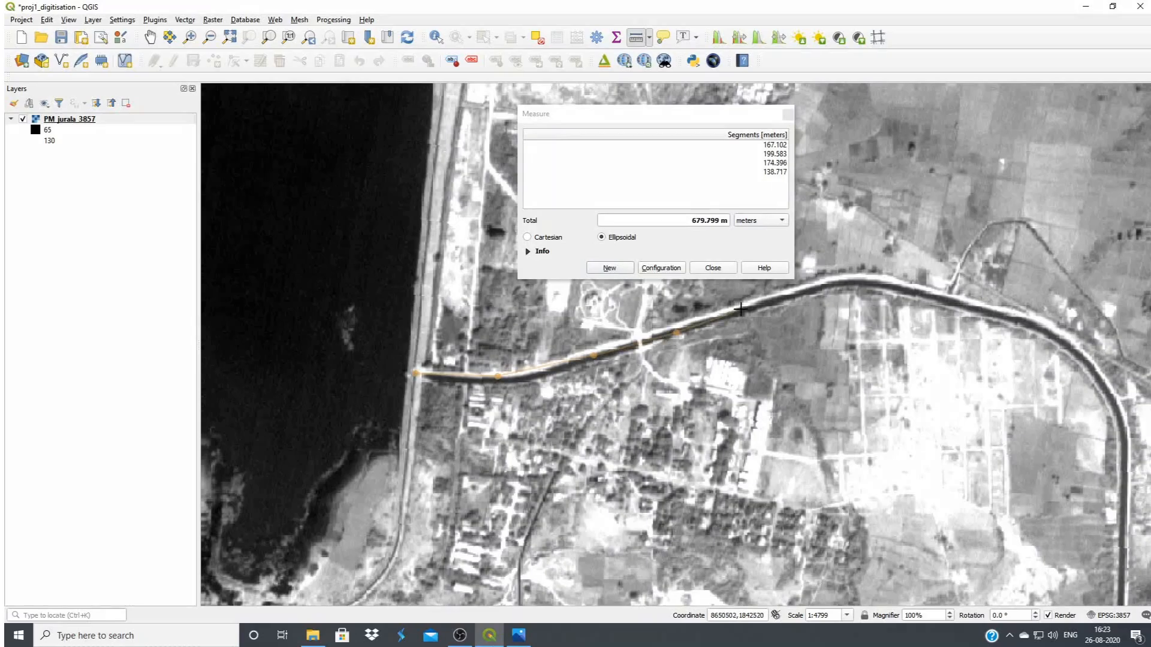
{"action": "left_click", "coordinate": [750, 304]}
{"action": "left_click", "coordinate": [815, 289]}
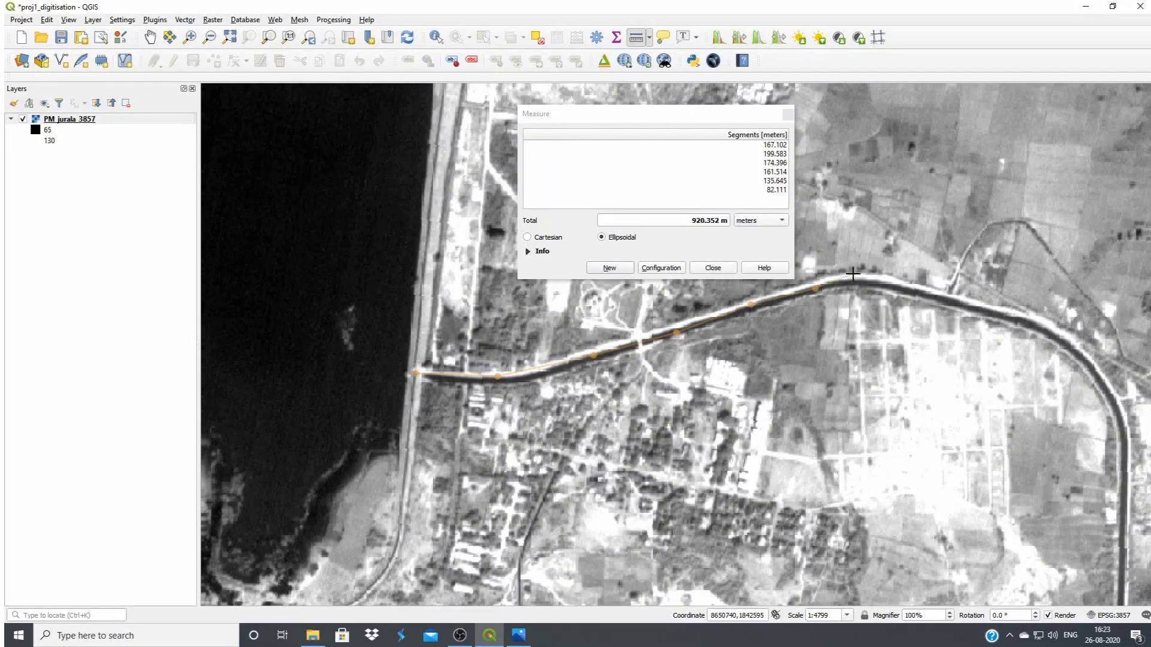
{"action": "left_click", "coordinate": [865, 277]}
{"action": "left_click", "coordinate": [923, 291]}
{"action": "left_click", "coordinate": [949, 298]}
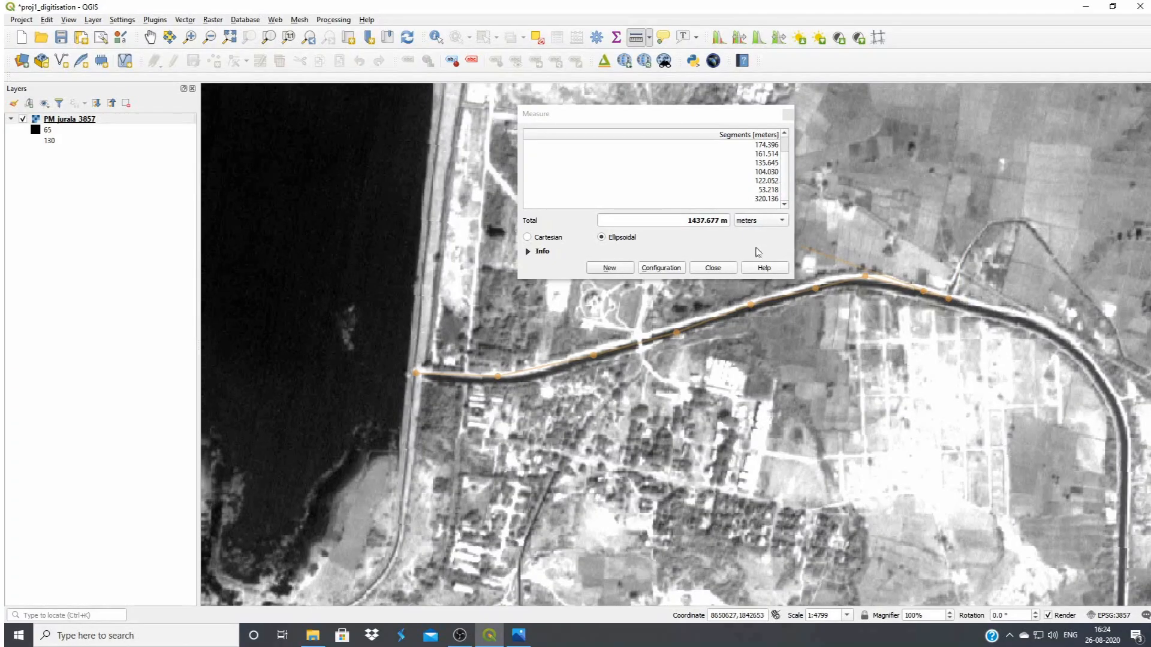
{"action": "left_click", "coordinate": [713, 268]}
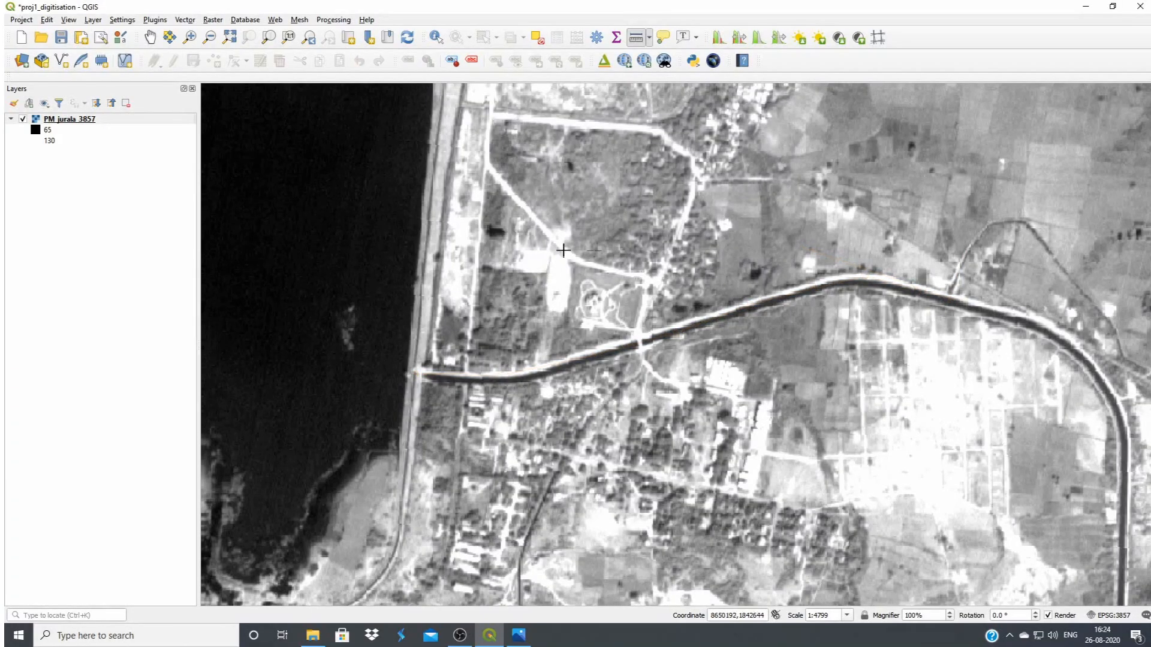
Start a new shapefile layer and set its file to canal_network in the Jurala_Irrigation_project folder on the Desktop
{"action": "scroll", "coordinate": [486, 294], "scroll_direction": "down", "scroll_amount": 1}
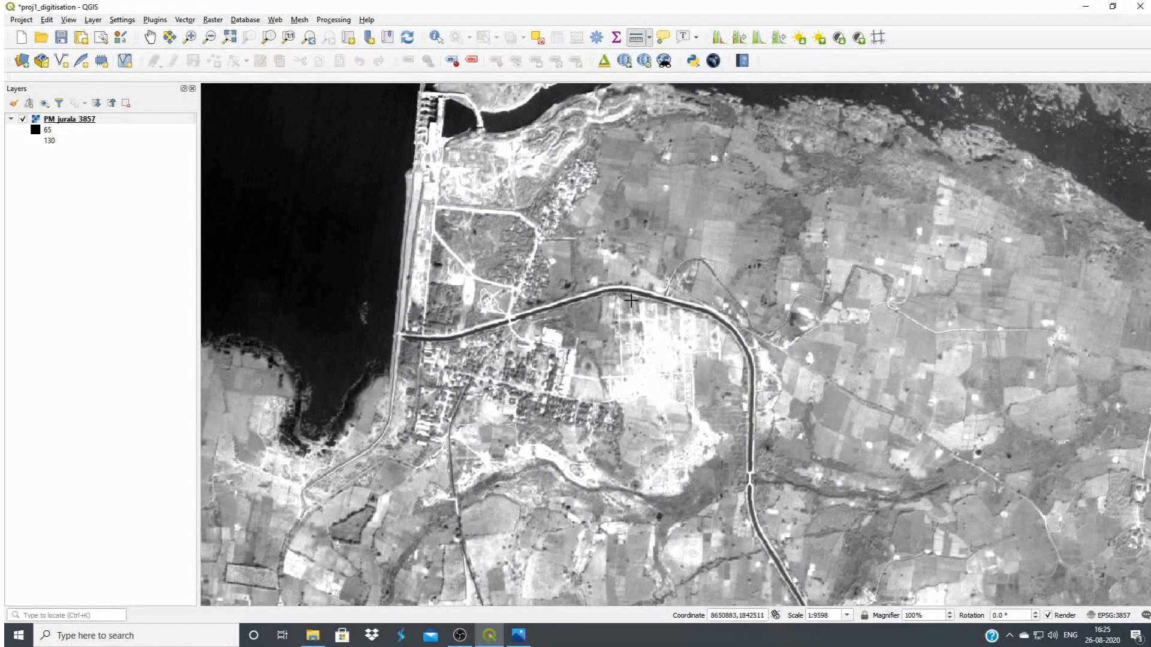
{"action": "left_click", "coordinate": [62, 62]}
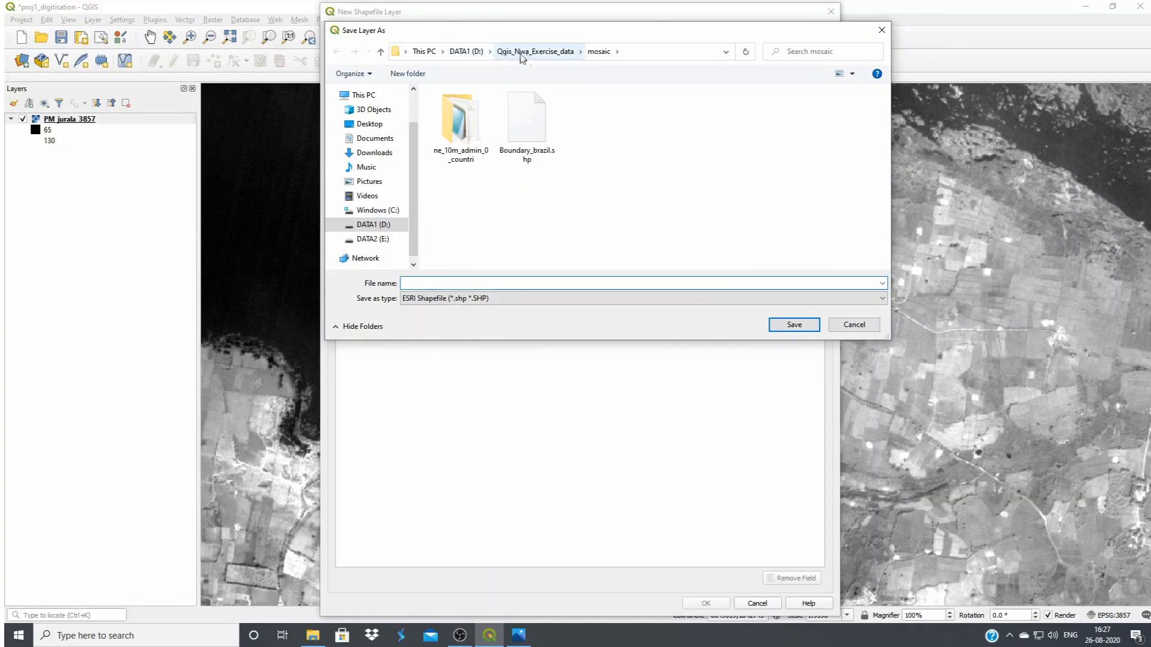
{"action": "scroll", "coordinate": [413, 153], "scroll_direction": "up", "scroll_amount": 2}
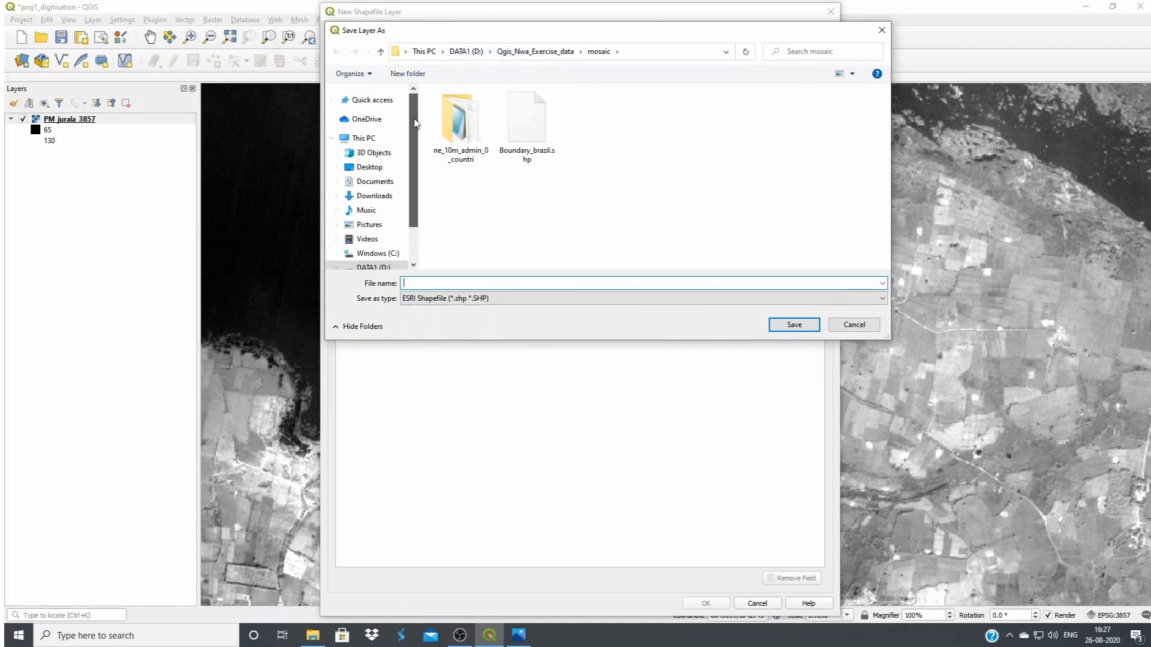
{"action": "left_click", "coordinate": [363, 167]}
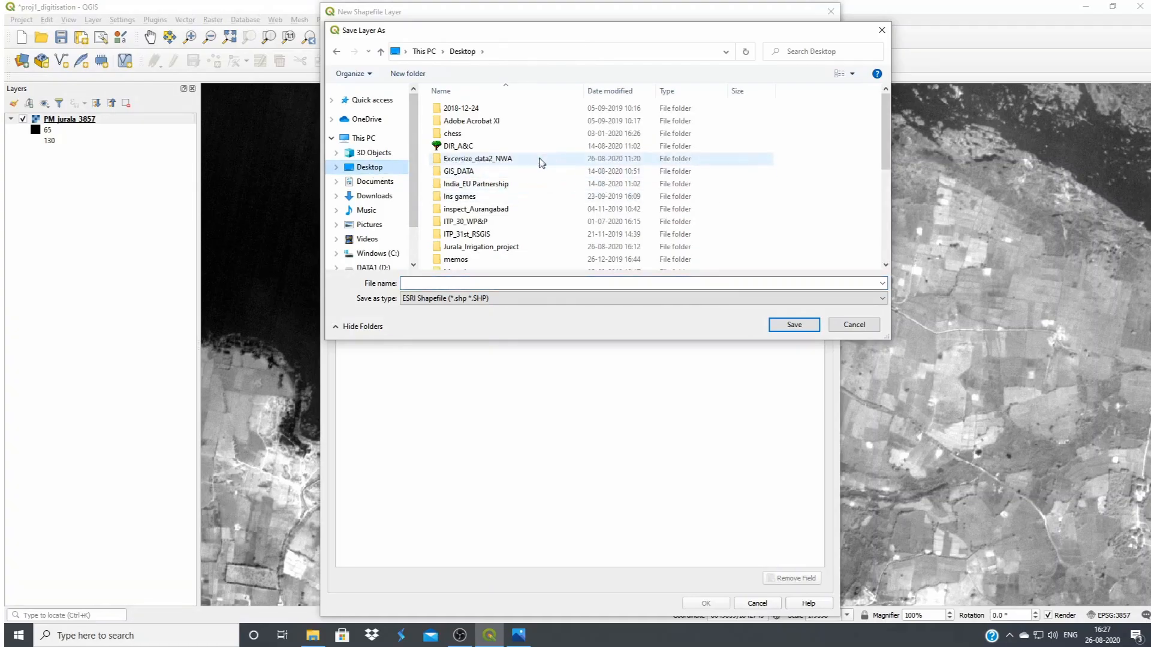
{"action": "scroll", "coordinate": [545, 178], "scroll_direction": "down", "scroll_amount": 1}
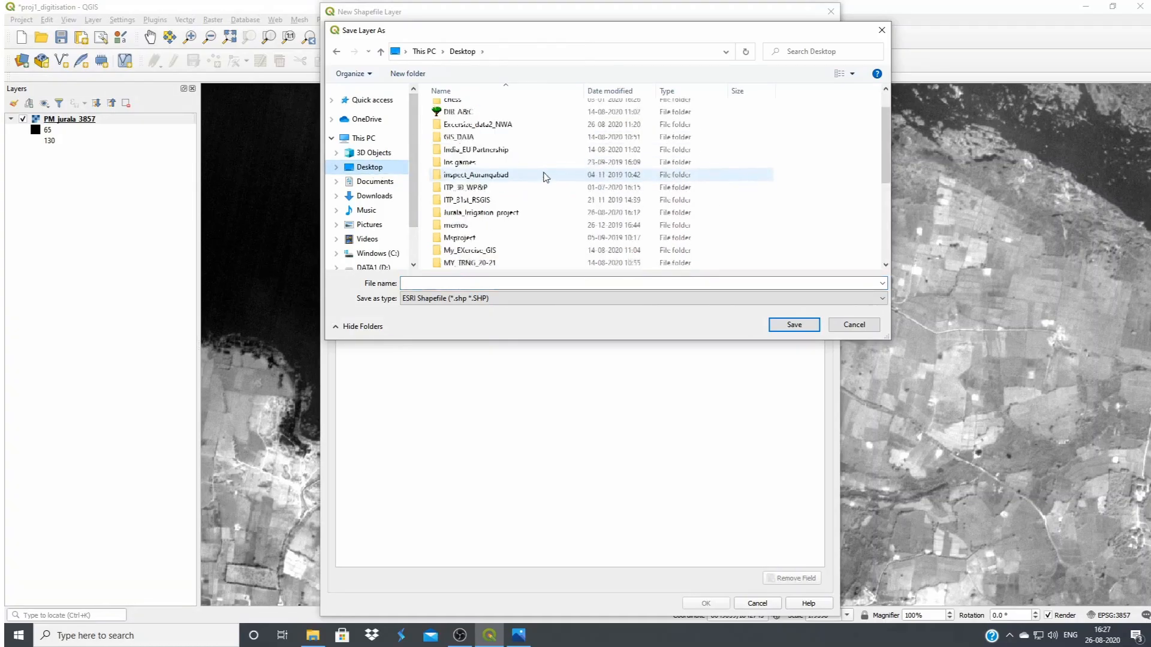
{"action": "double_click", "coordinate": [486, 214]}
{"action": "left_click", "coordinate": [466, 282]}
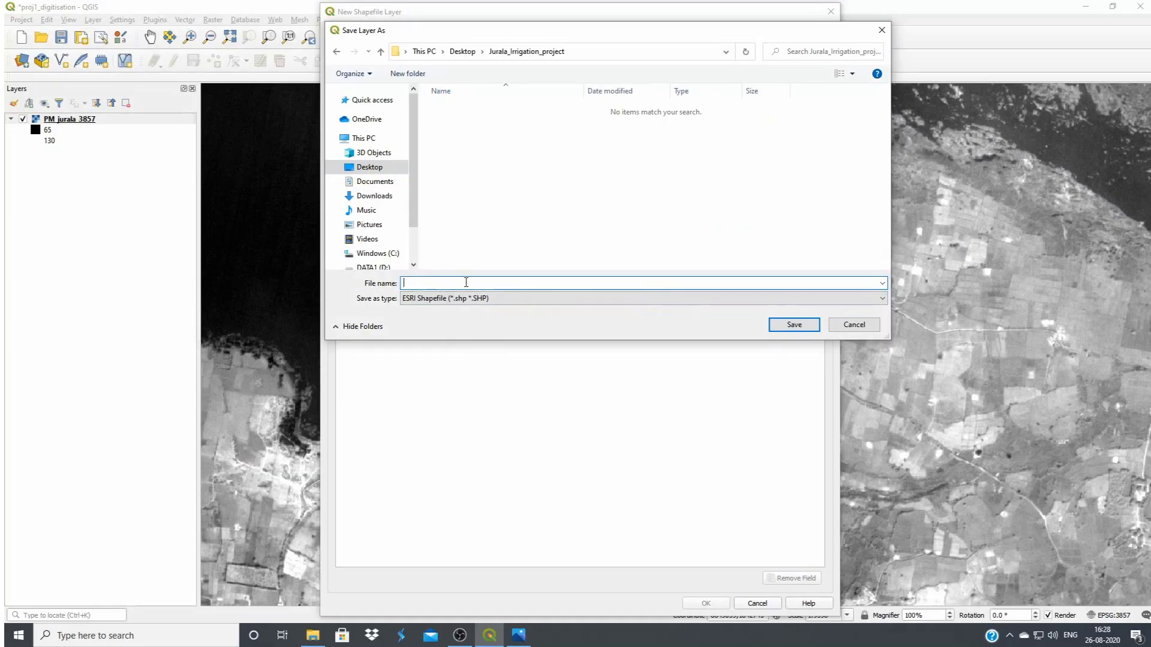
{"action": "type", "text": "canal_network"}
{"action": "left_click", "coordinate": [795, 324]}
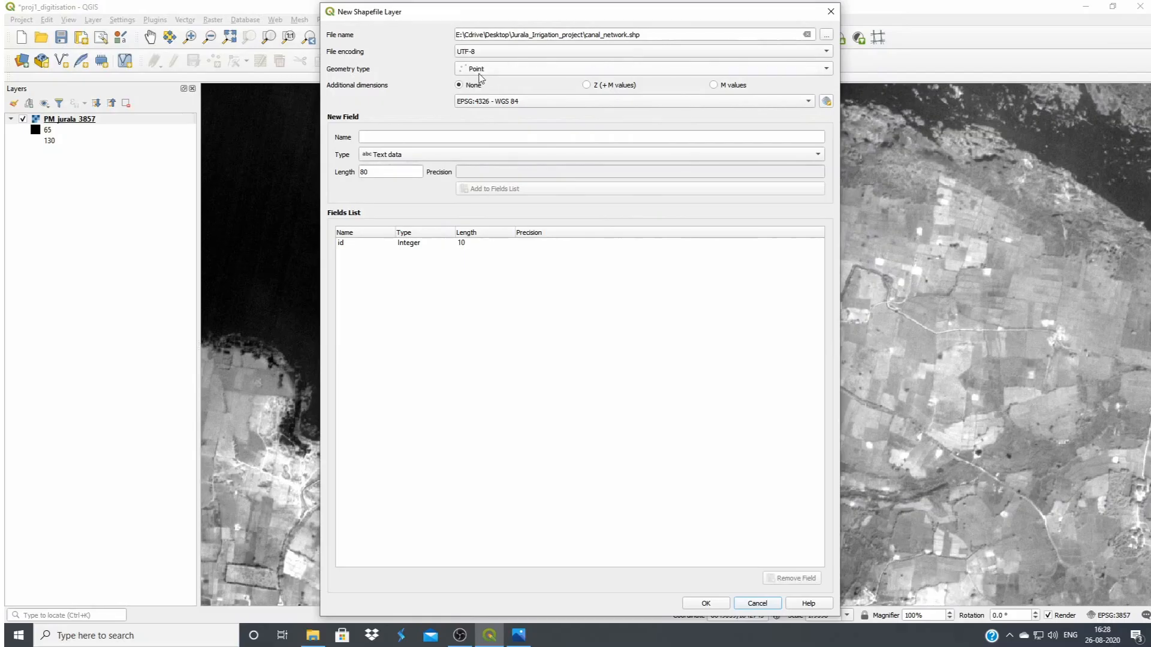
Set the new shapefile's geometry type to Line and its coordinate reference system to EPSG:3857 - WGS 84 / Pseudo-Mercator
{"action": "left_click", "coordinate": [542, 74]}
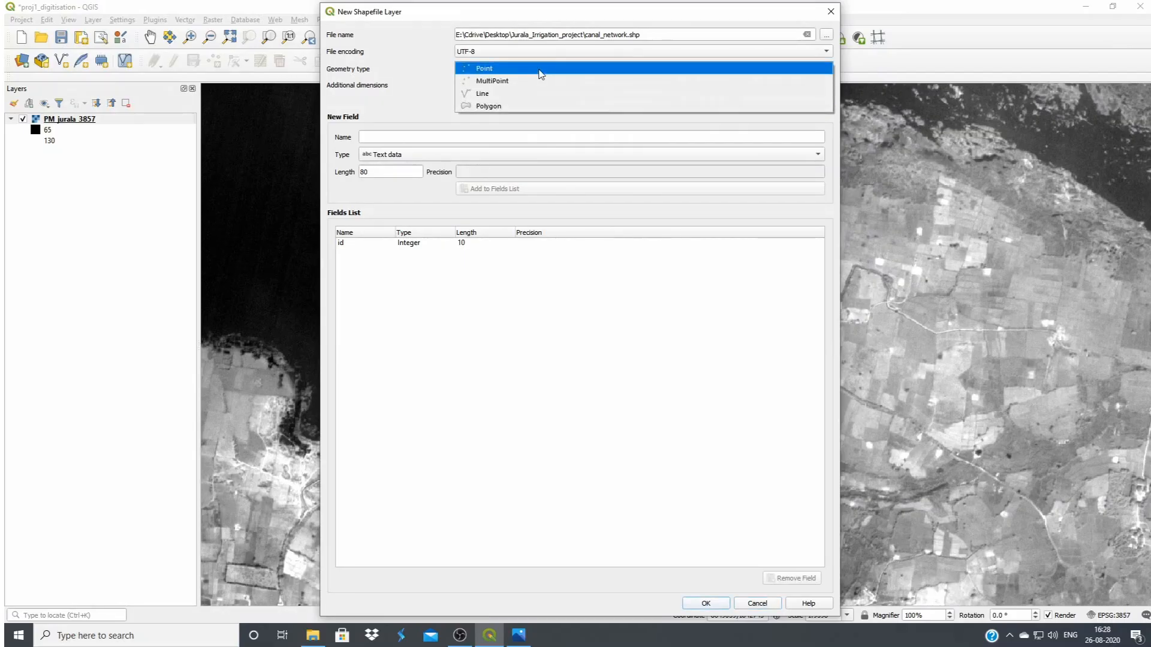
{"action": "left_click", "coordinate": [507, 93]}
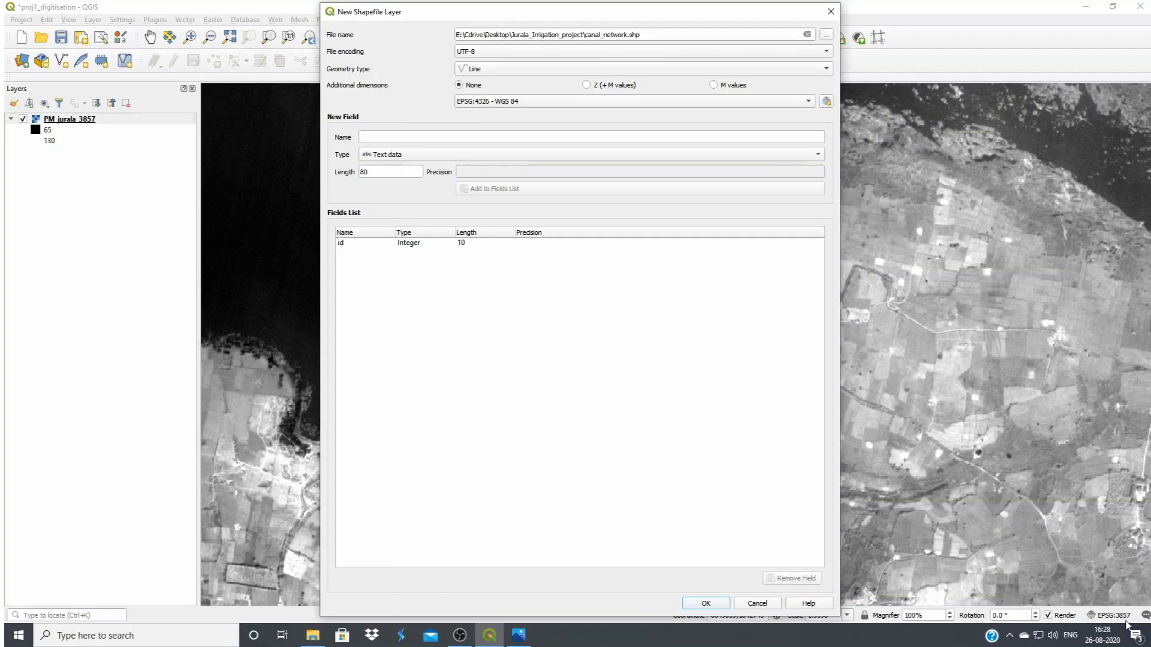
{"action": "left_click", "coordinate": [826, 101]}
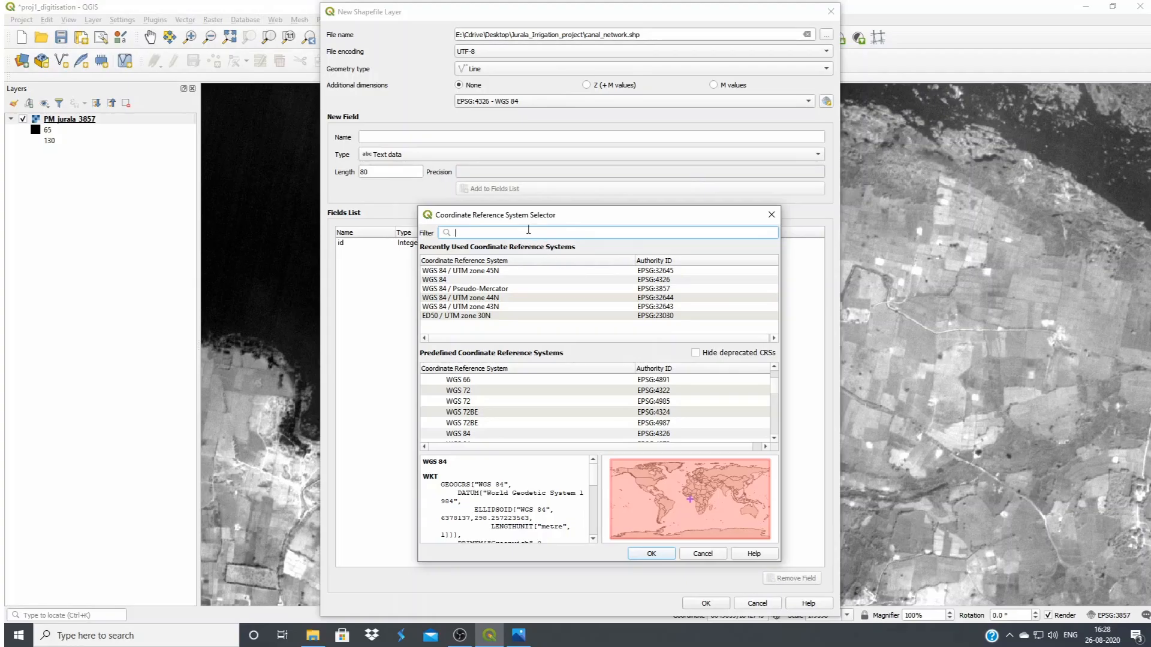
{"action": "type", "text": "3"}
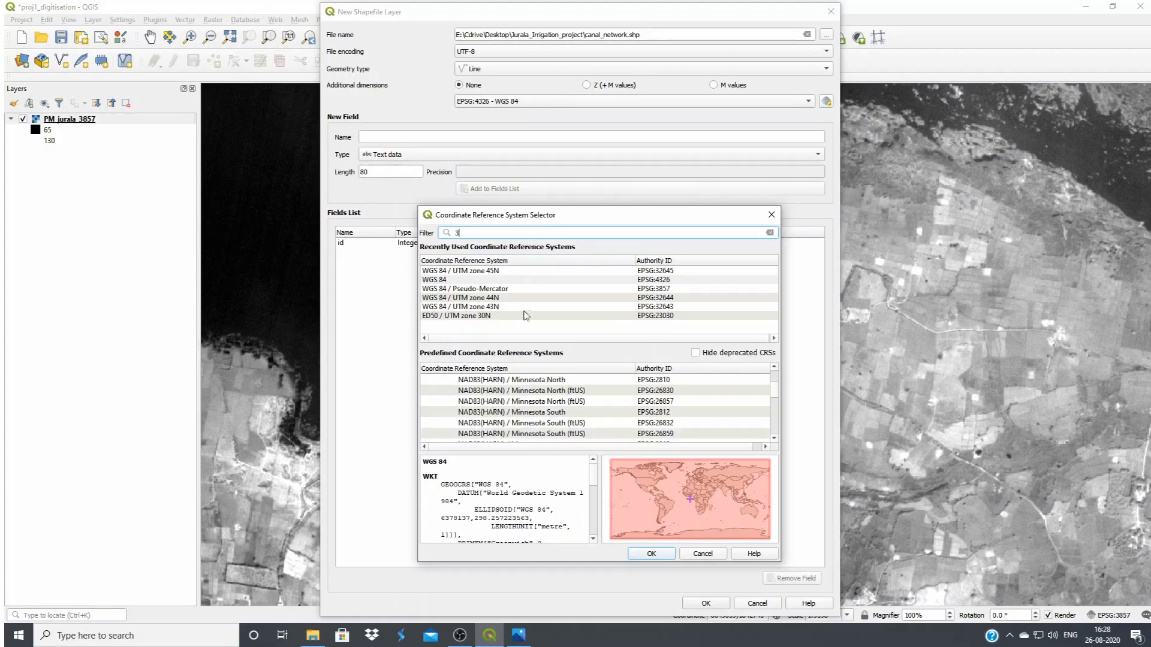
{"action": "type", "text": "8"}
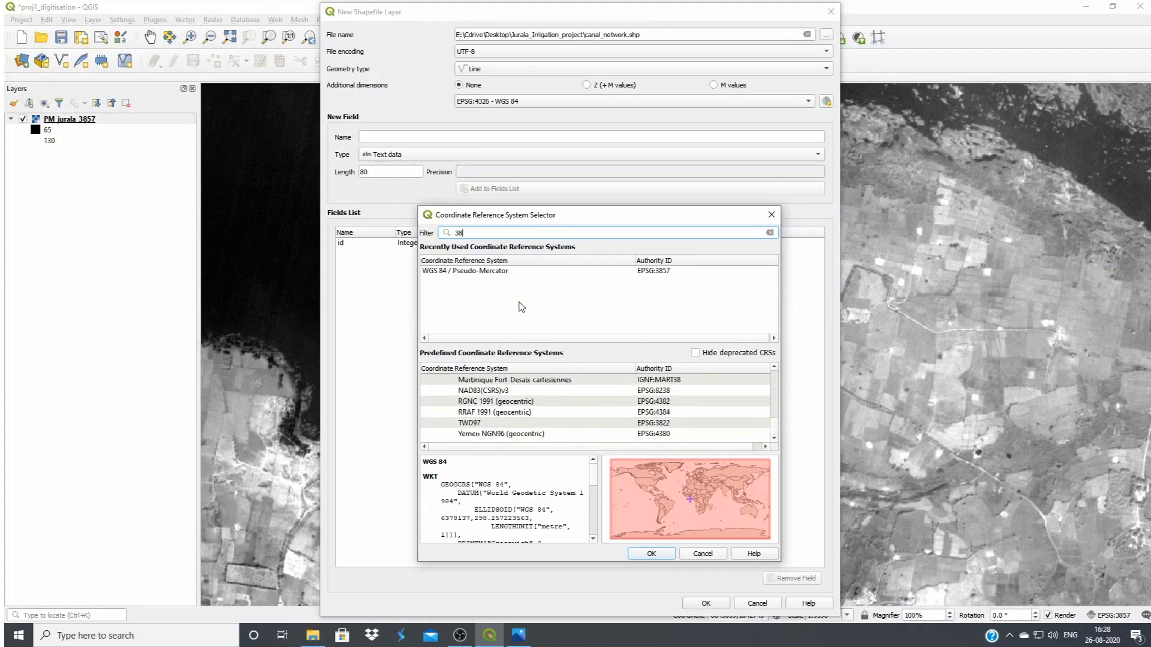
{"action": "type", "text": "57"}
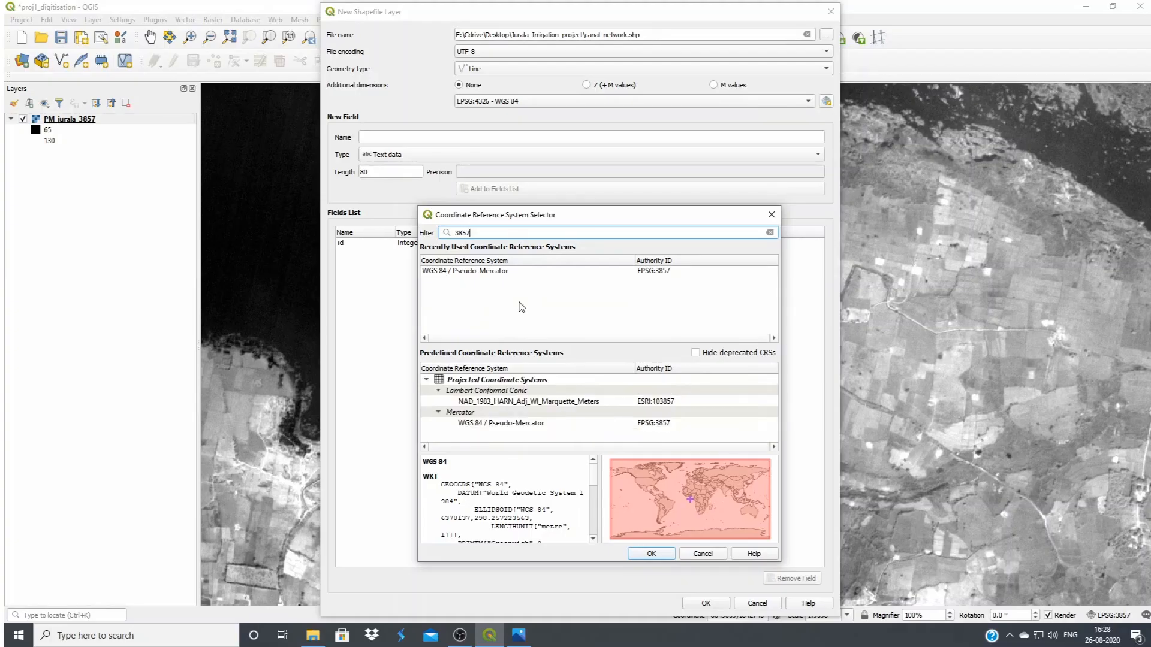
{"action": "left_click", "coordinate": [491, 271]}
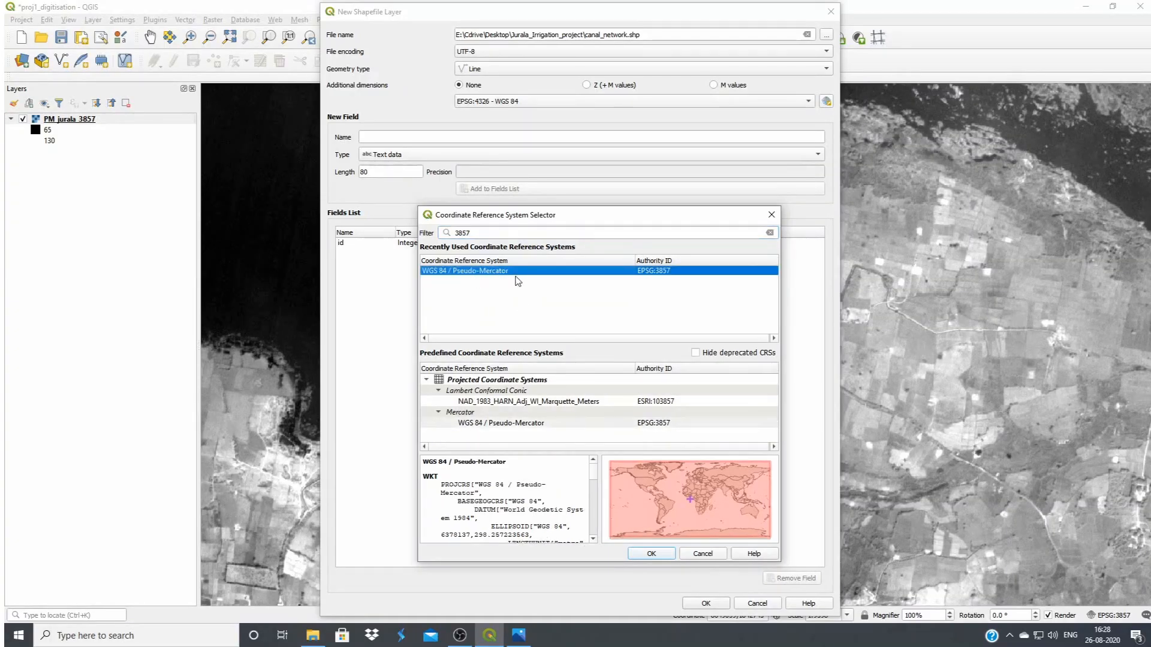
{"action": "left_click", "coordinate": [659, 554]}
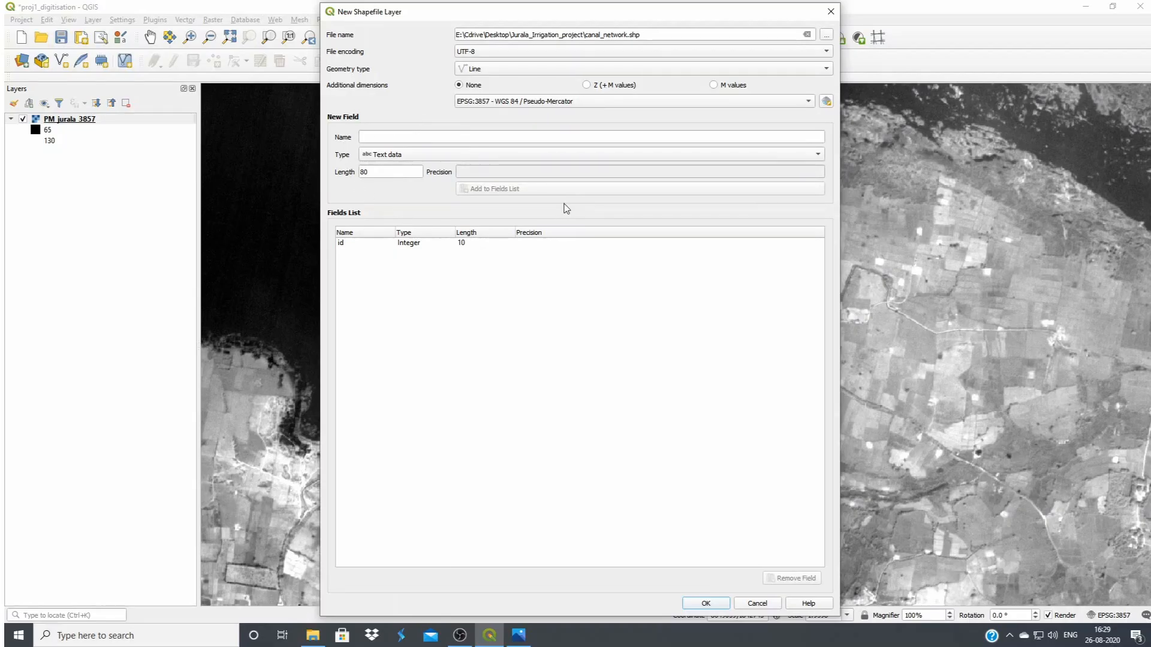
Add a text field called Name with length 80 to the new shapefile's fields
{"action": "left_click", "coordinate": [422, 138]}
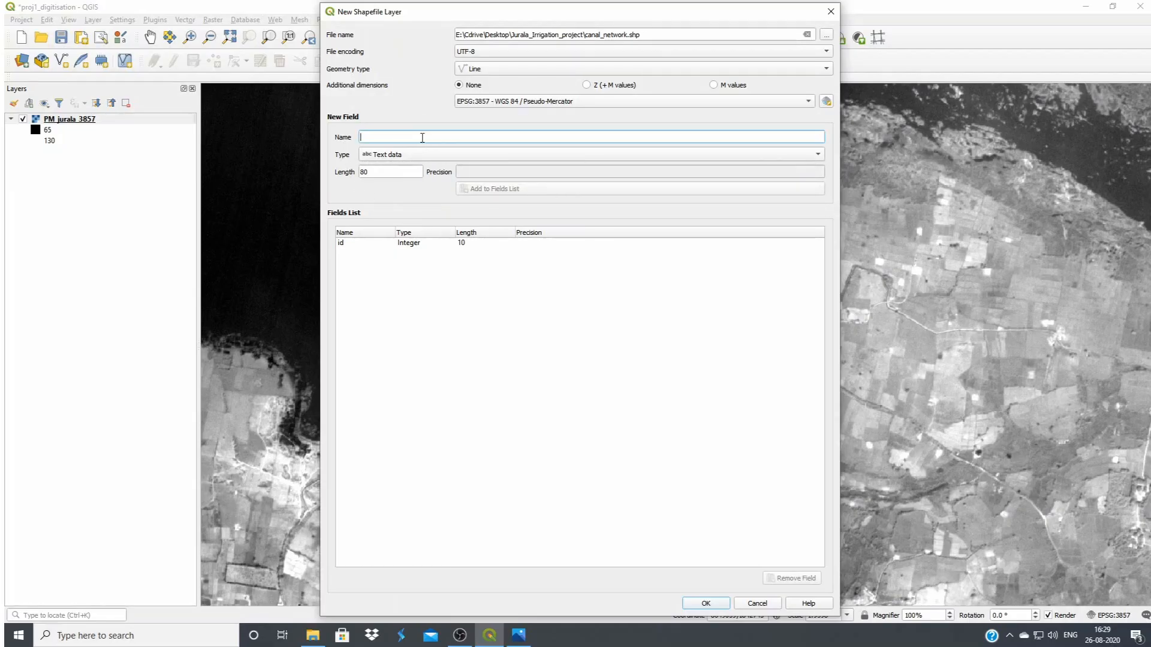
{"action": "type", "text": "Name"}
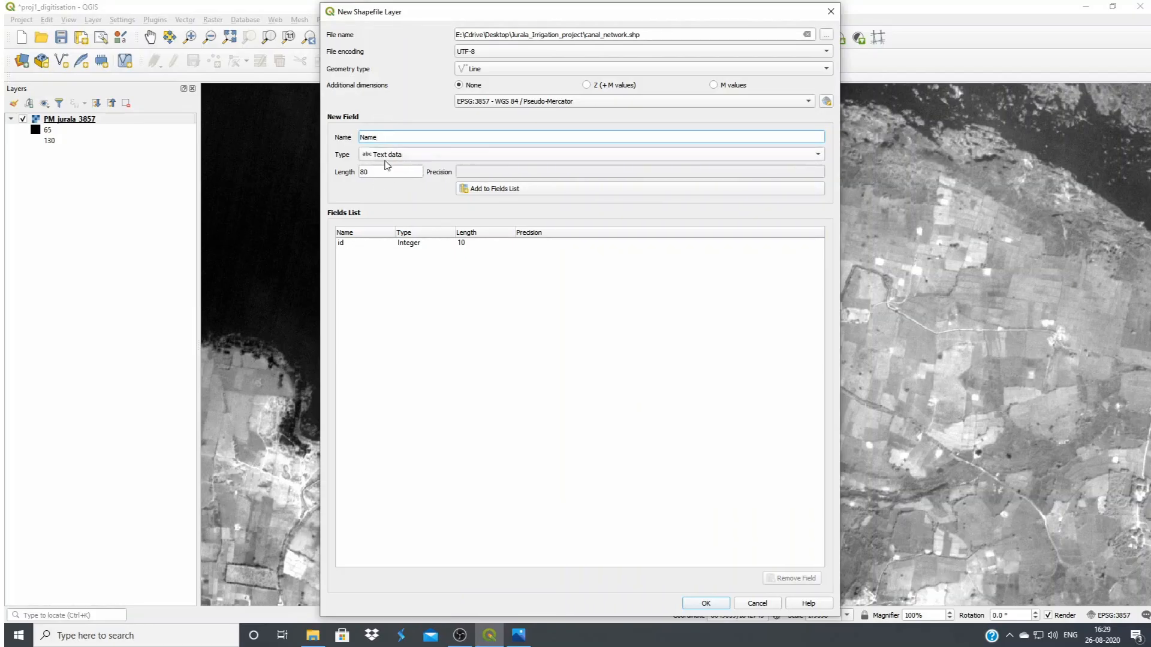
{"action": "left_click", "coordinate": [505, 193]}
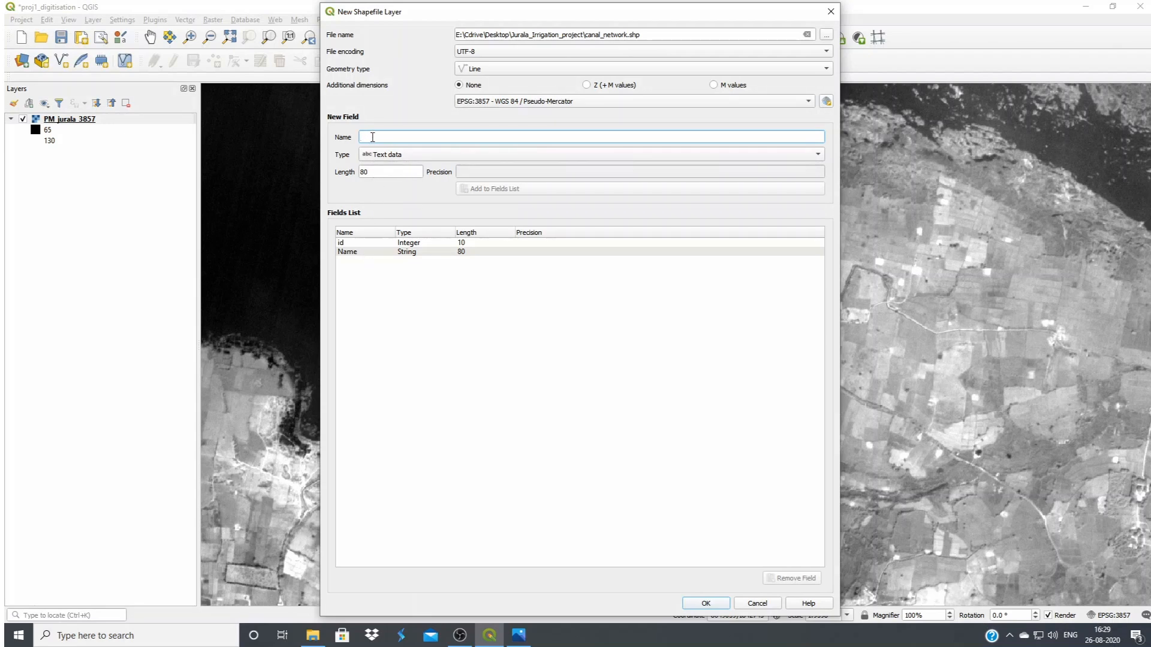
Add a decimal number field called Lenght with length 20 to the shapefile's fields
{"action": "type", "text": "LE"}
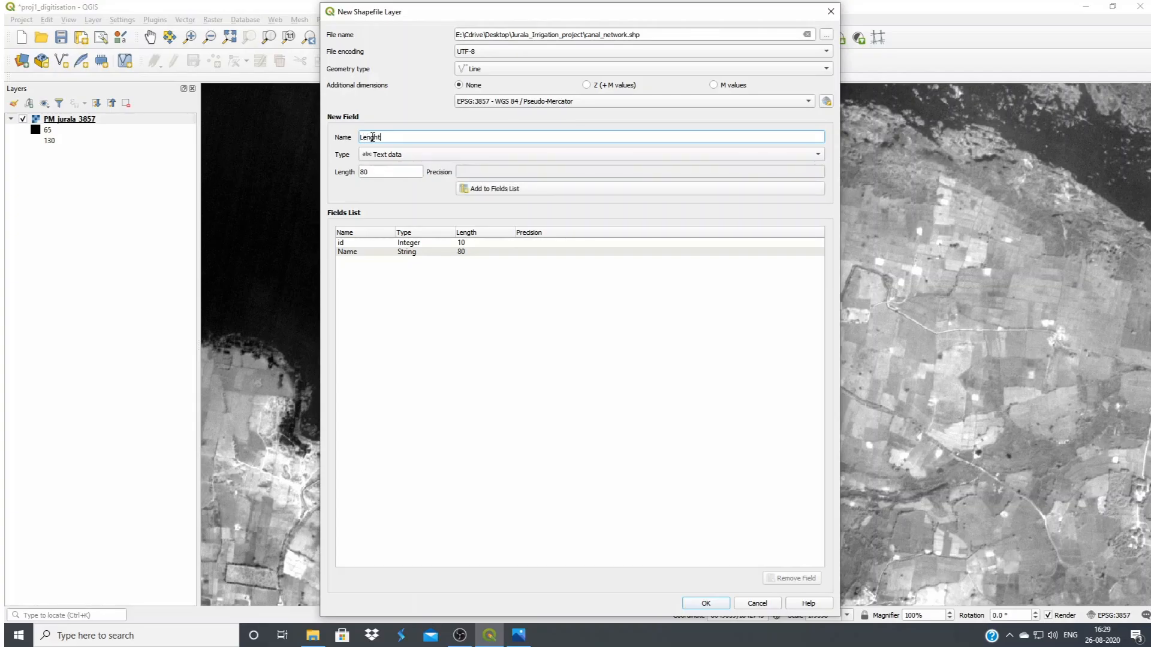
{"action": "left_click", "coordinate": [413, 155]}
{"action": "left_click", "coordinate": [428, 181]}
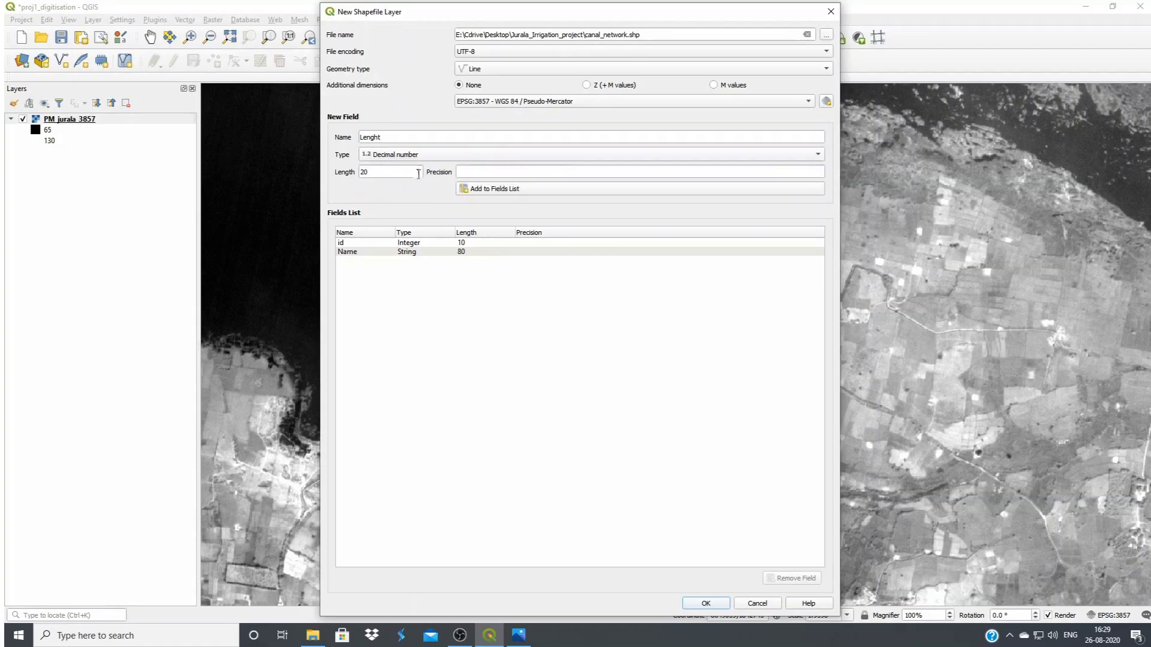
{"action": "left_click", "coordinate": [497, 188]}
Add a Status field of type decimal number with length 20 to the shapefile's fields
{"action": "left_click", "coordinate": [376, 138]}
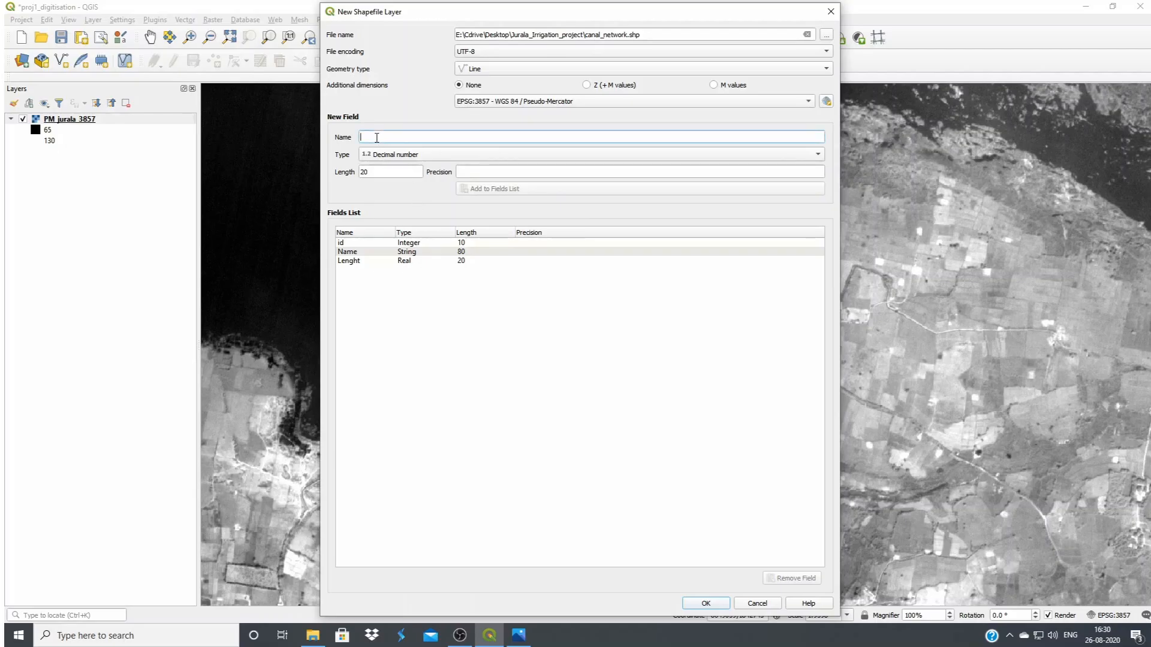
{"action": "type", "text": "Status"}
{"action": "left_click", "coordinate": [493, 189]}
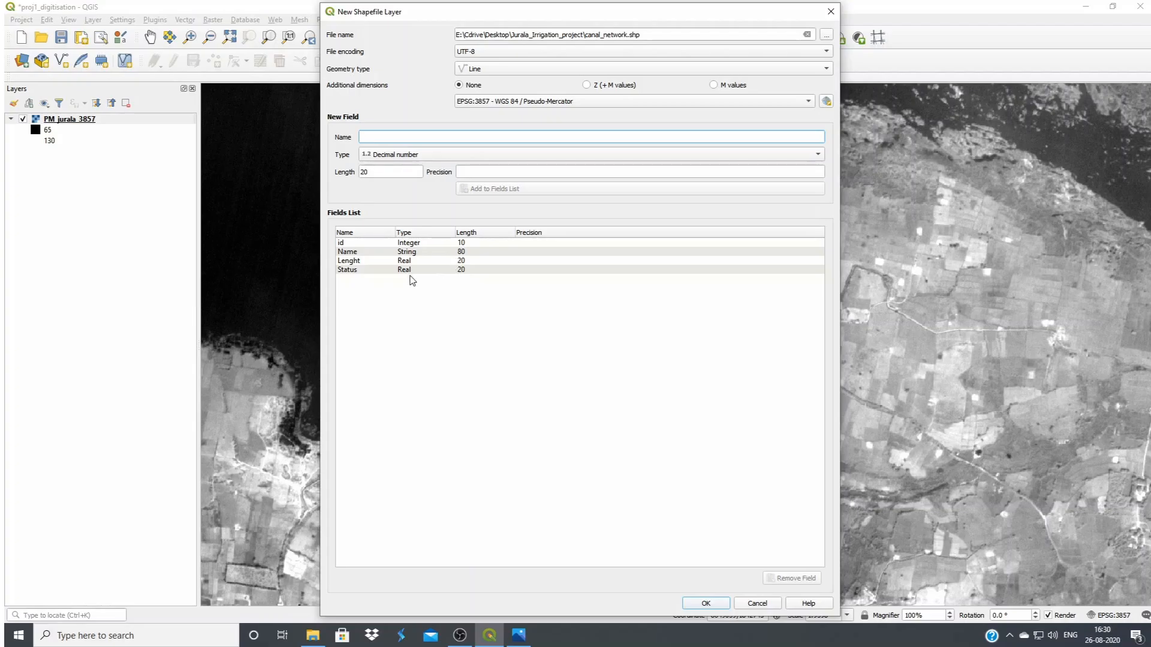
Replace the misspelled Lenght field with a decimal number field named Length, with length 20
{"action": "left_click", "coordinate": [474, 261]}
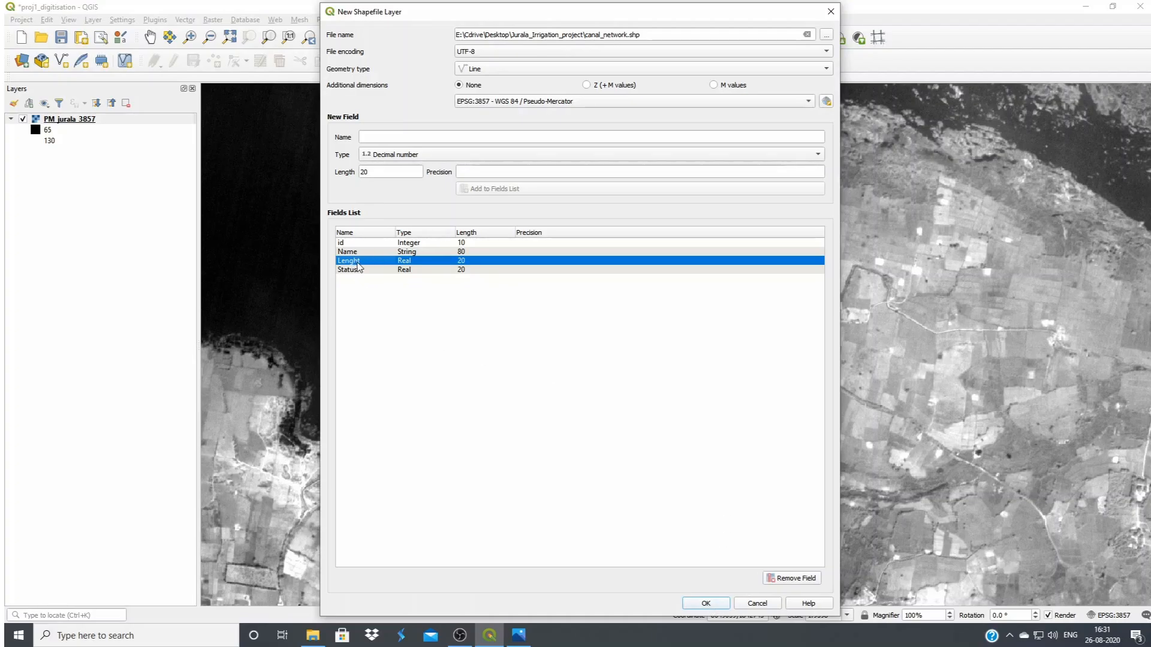
{"action": "left_click", "coordinate": [789, 579]}
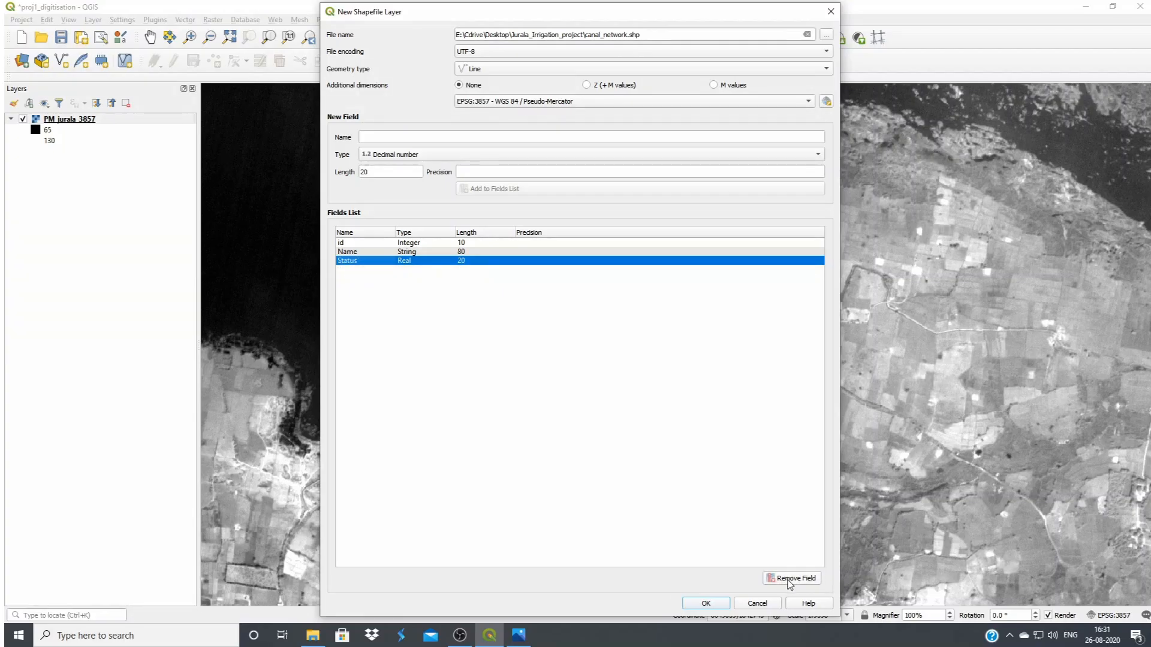
{"action": "left_click", "coordinate": [408, 139]}
{"action": "type", "text": "Length"}
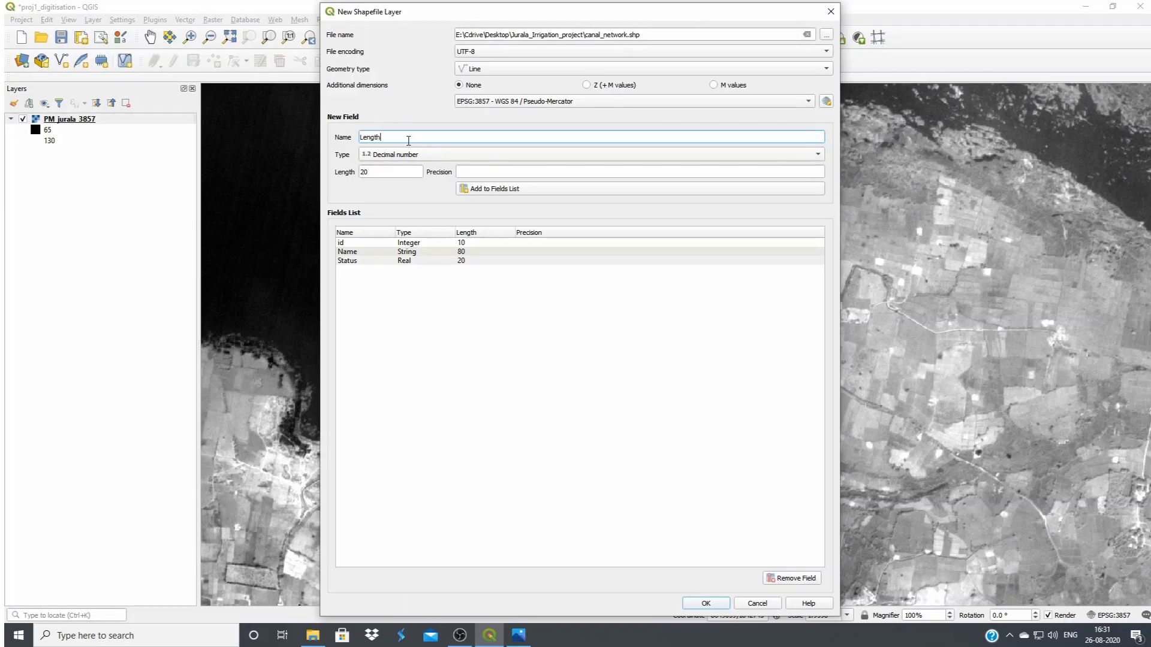
{"action": "left_click", "coordinate": [418, 155]}
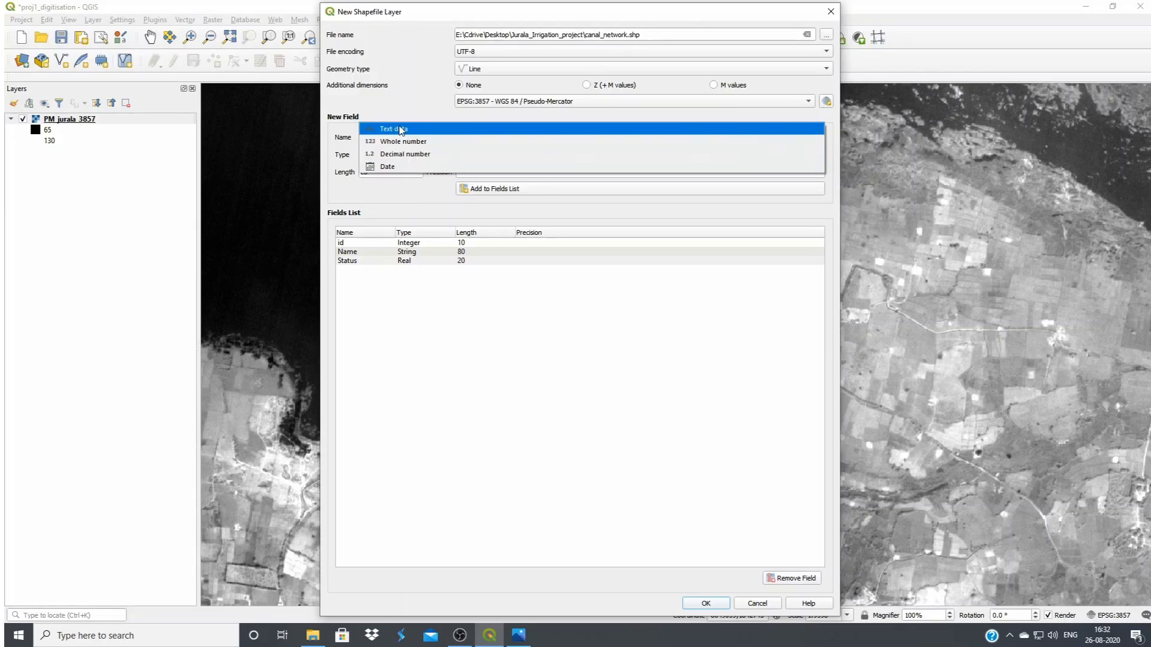
{"action": "left_click", "coordinate": [423, 125]}
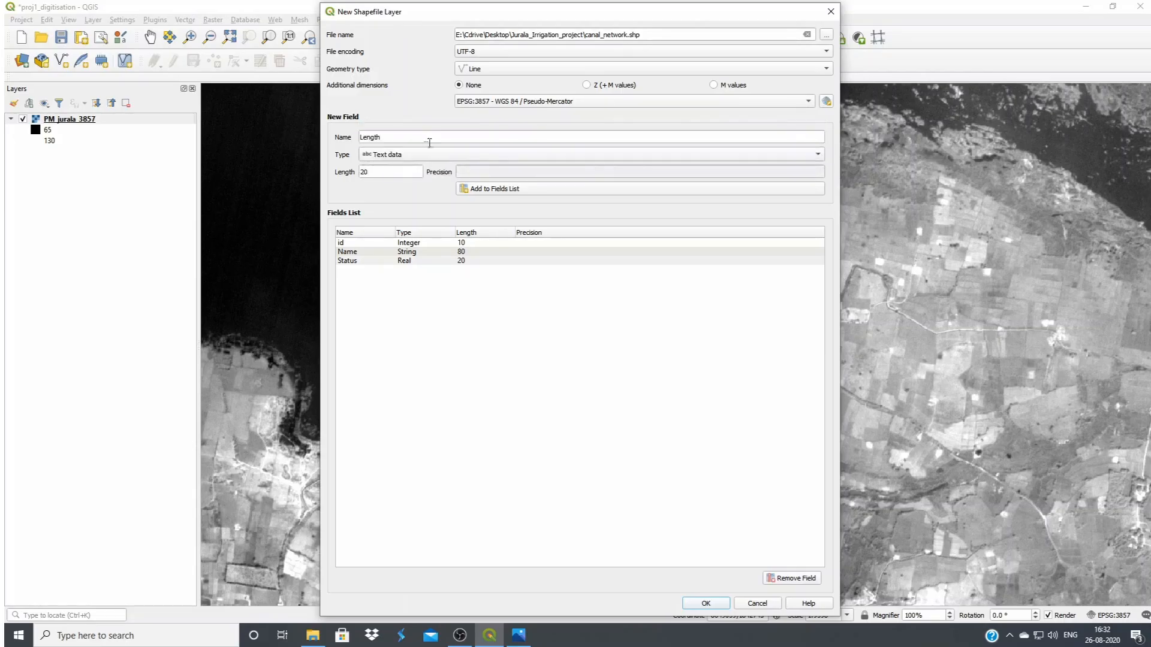
{"action": "left_click", "coordinate": [402, 155]}
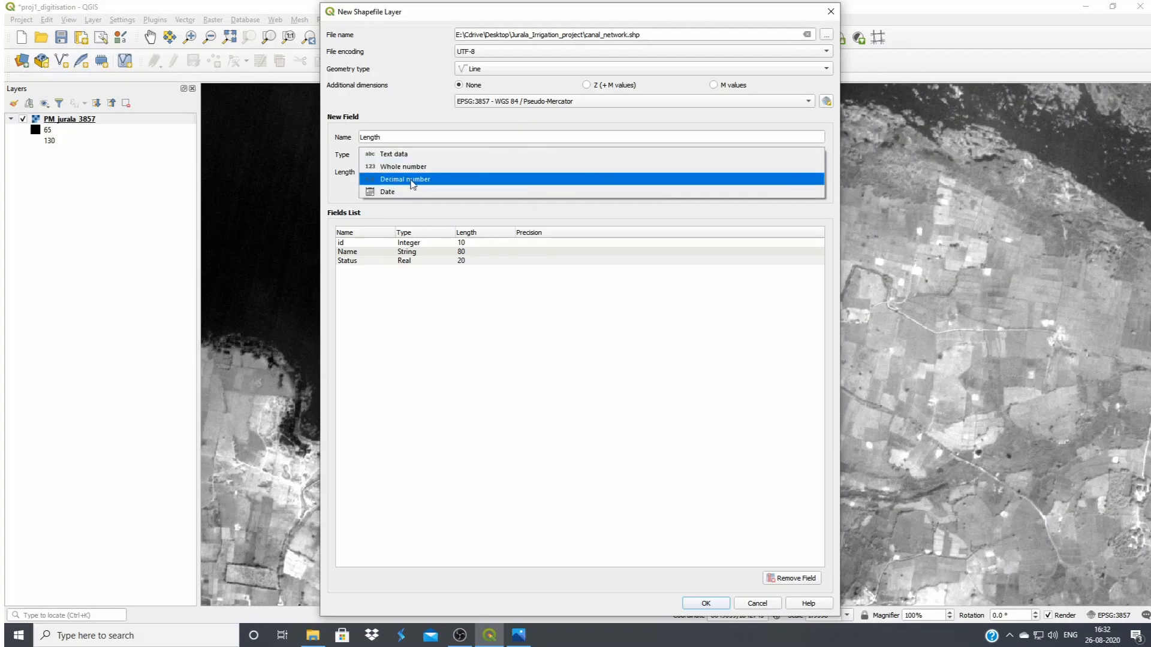
{"action": "left_click", "coordinate": [413, 180]}
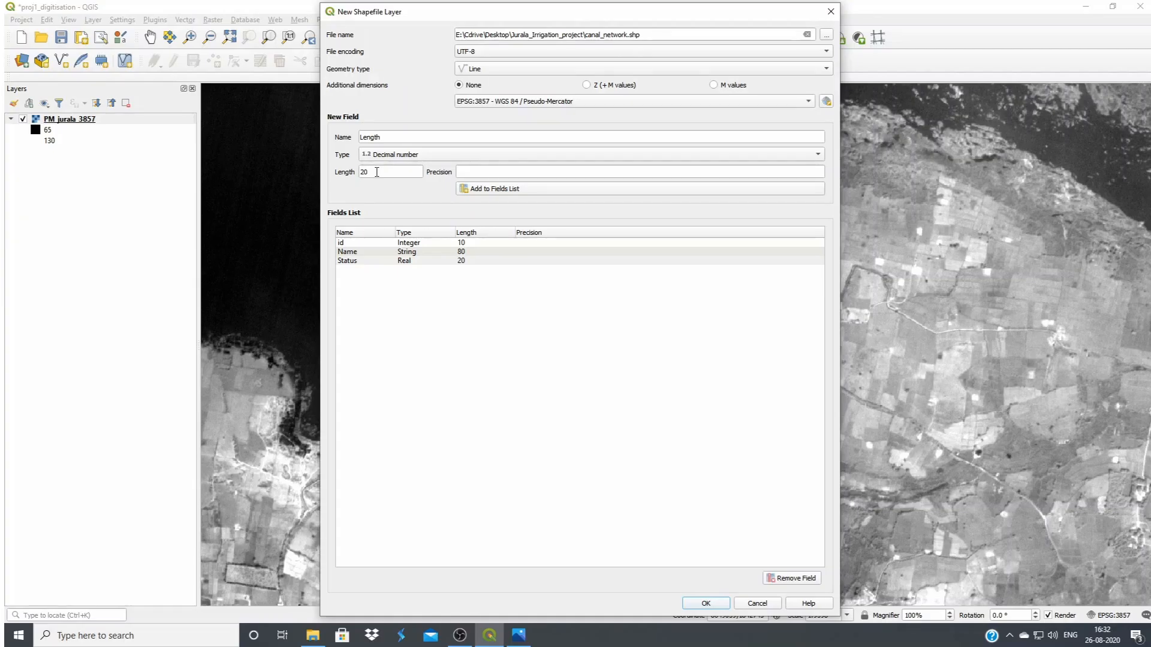
{"action": "left_click", "coordinate": [508, 191]}
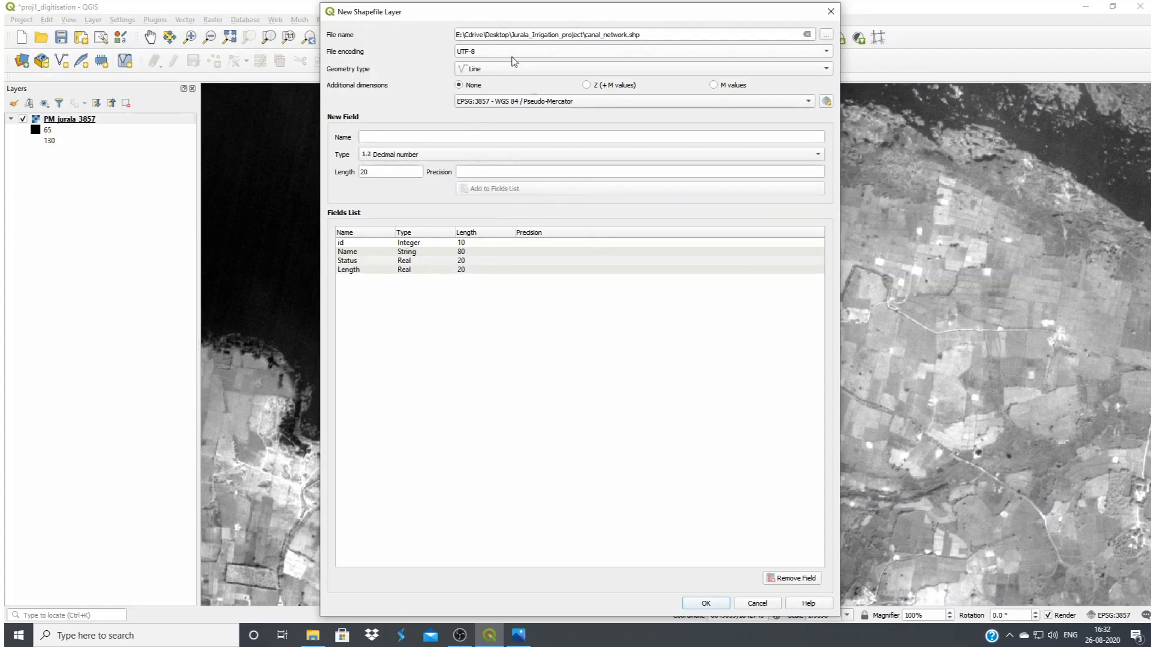
Create the canal_network shapefile layer and turn on editing for it
{"action": "left_click", "coordinate": [706, 604]}
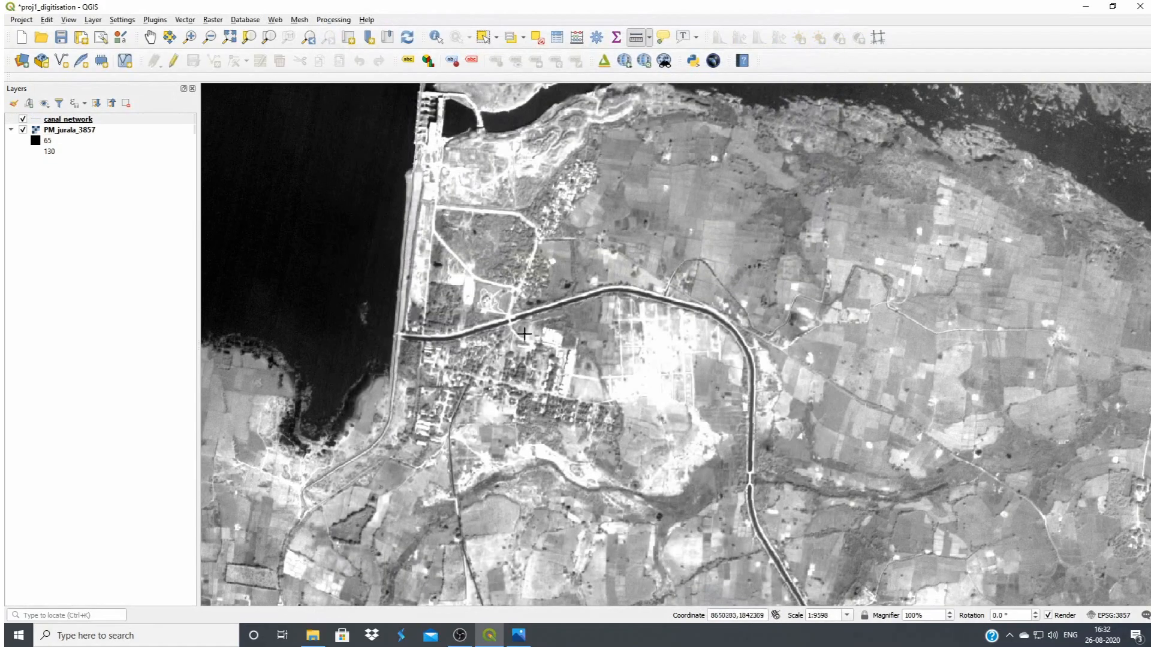
{"action": "left_click", "coordinate": [65, 122]}
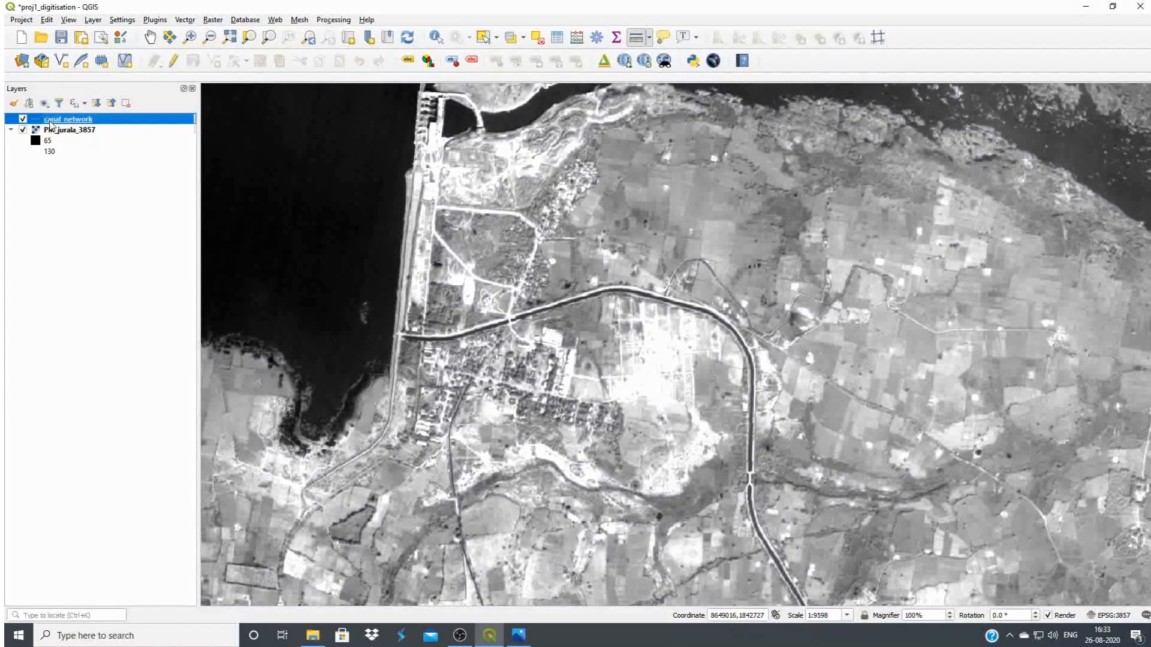
{"action": "left_click", "coordinate": [174, 64]}
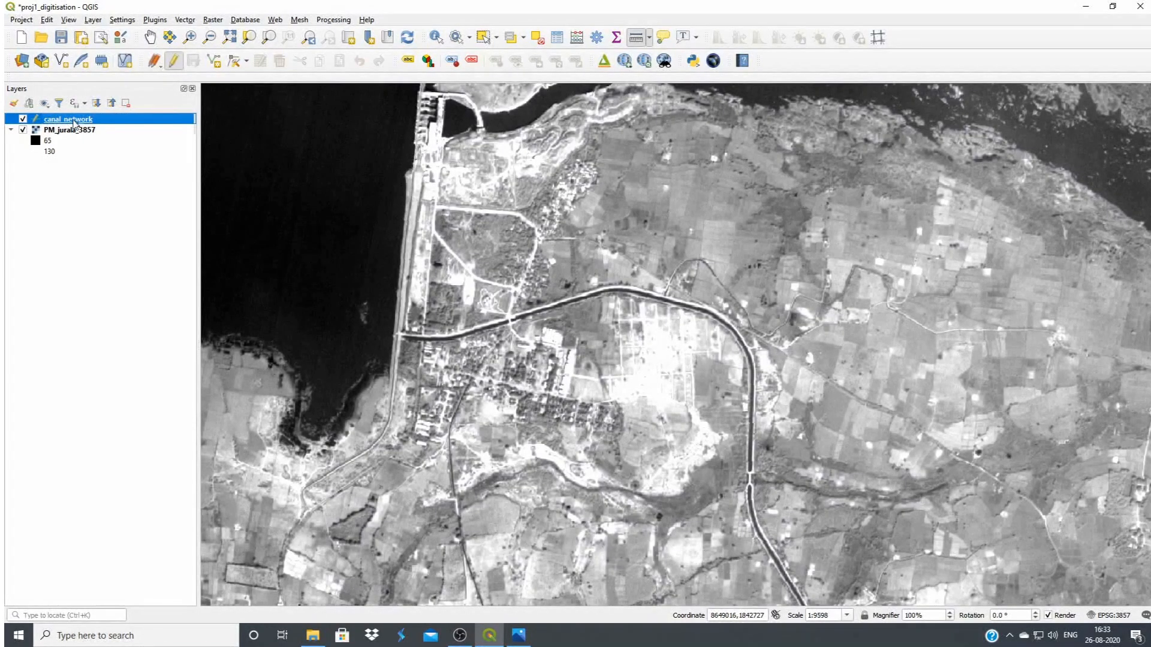
Start a line feature at the dam and trace the southern canal's centreline east around the large bend and on southward
{"action": "left_click", "coordinate": [214, 62]}
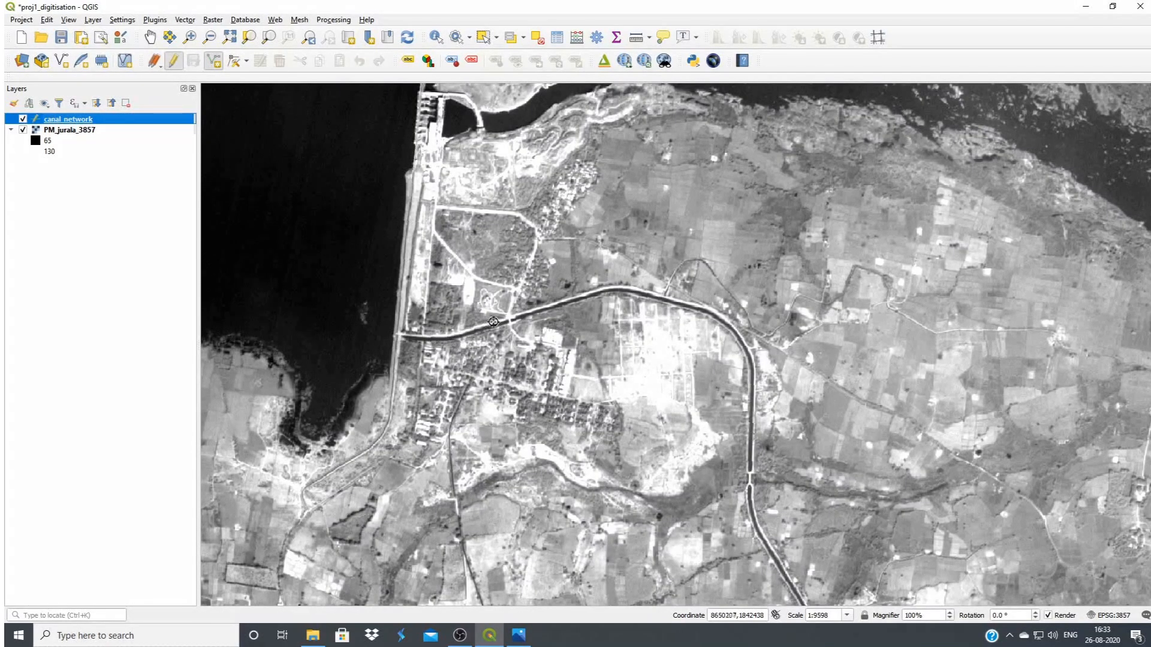
{"action": "left_click", "coordinate": [398, 337]}
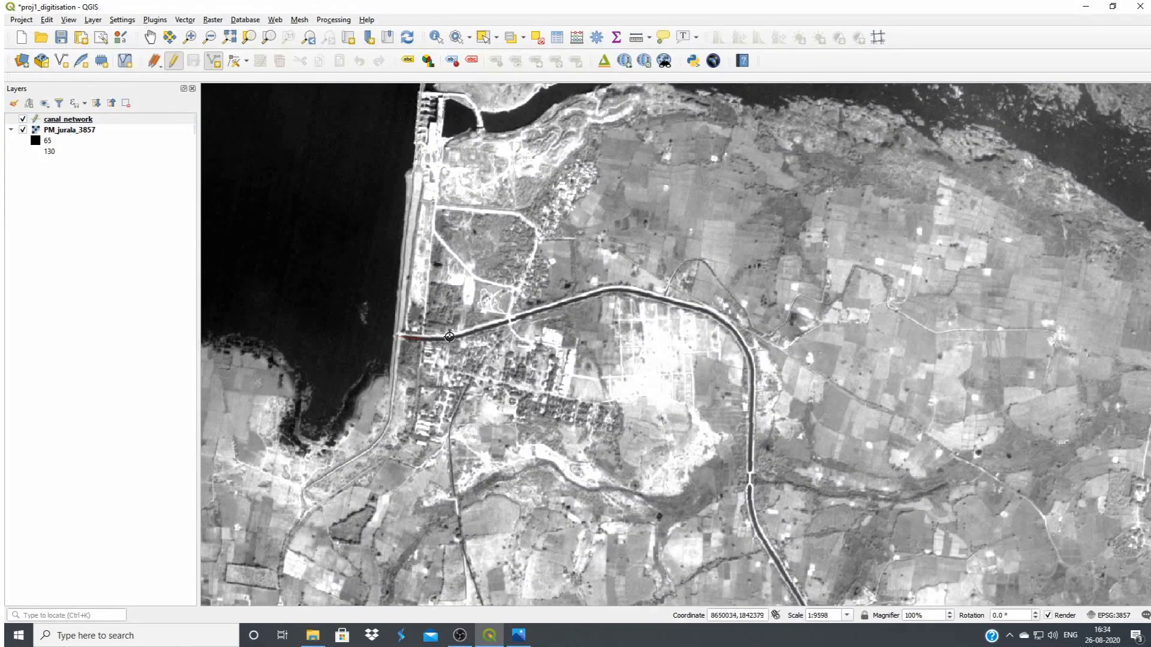
{"action": "left_click", "coordinate": [512, 320]}
{"action": "left_click", "coordinate": [588, 295]}
{"action": "left_click", "coordinate": [619, 291]}
{"action": "left_click", "coordinate": [716, 317]}
{"action": "left_click", "coordinate": [748, 352]}
{"action": "left_click", "coordinate": [755, 381]}
{"action": "left_click", "coordinate": [752, 412]}
{"action": "left_click", "coordinate": [750, 482]}
{"action": "left_click", "coordinate": [754, 532]}
{"action": "left_click_drag", "start_coordinate": [799, 599], "coordinate": [798, 595]}
Continue the canal line southeast past the first bend, along the short eastward stretch and down to the next eastward turn
{"action": "left_click_drag", "start_coordinate": [789, 580], "coordinate": [417, 107]}
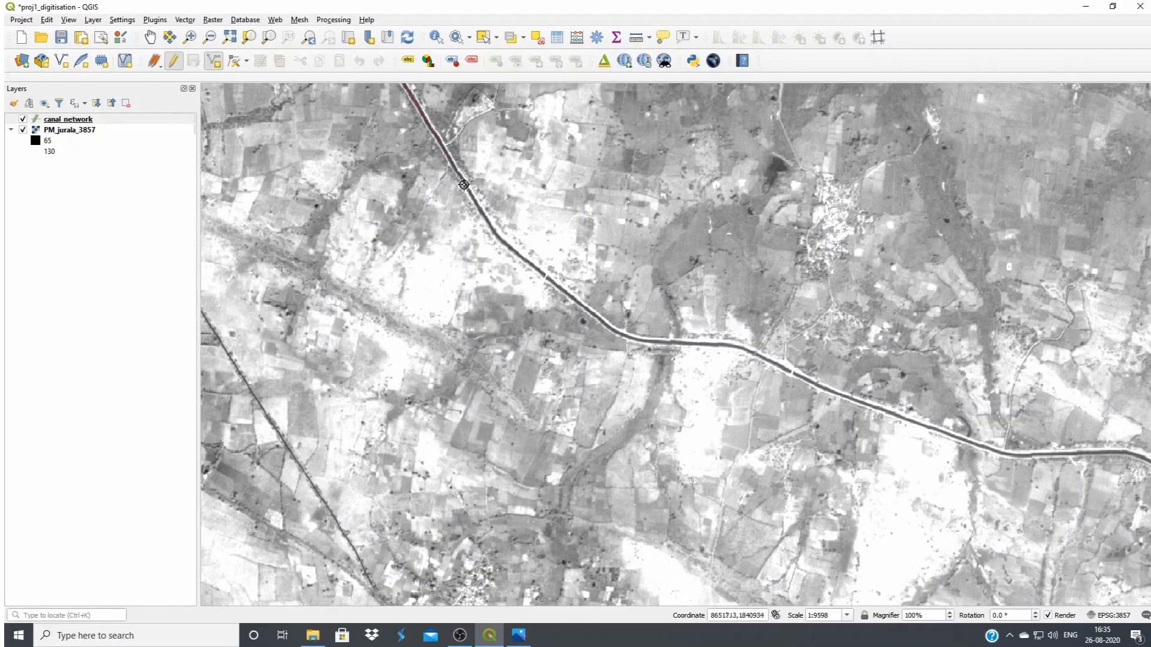
{"action": "left_click", "coordinate": [493, 233]}
{"action": "left_click", "coordinate": [616, 334]}
{"action": "left_click", "coordinate": [734, 346]}
{"action": "left_click", "coordinate": [790, 373]}
{"action": "left_click", "coordinate": [864, 403]}
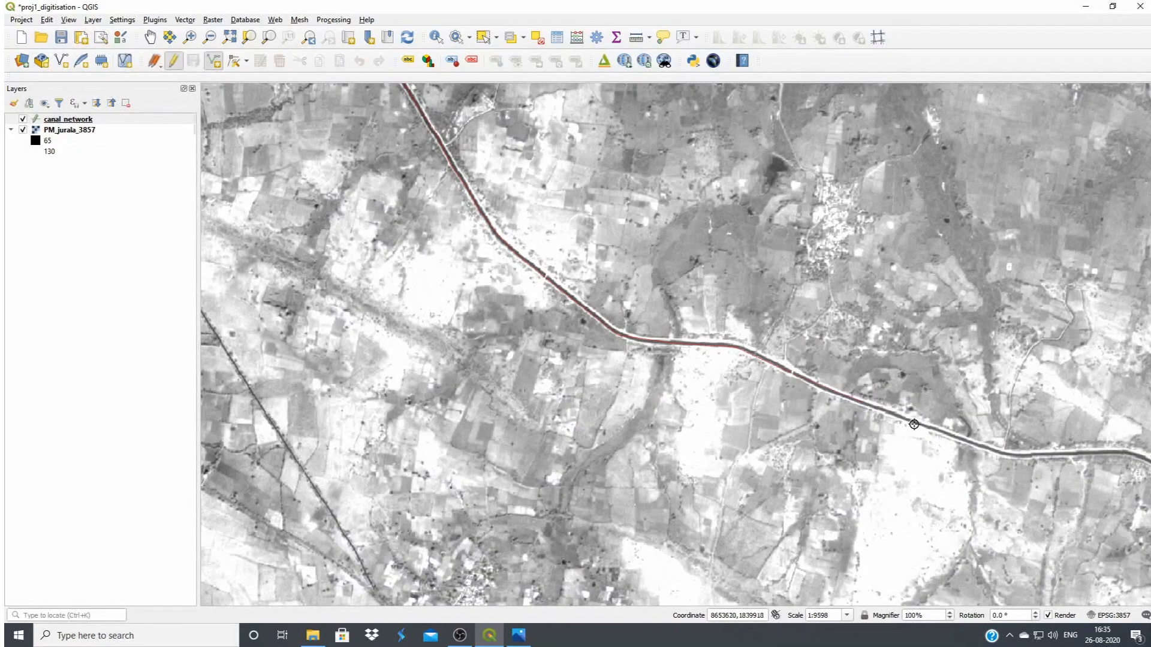
{"action": "left_click", "coordinate": [1007, 454]}
Extend the canal line southeast to the bend and along the following southward stretch past the road crossing
{"action": "left_click_drag", "start_coordinate": [1145, 460], "coordinate": [258, 90]}
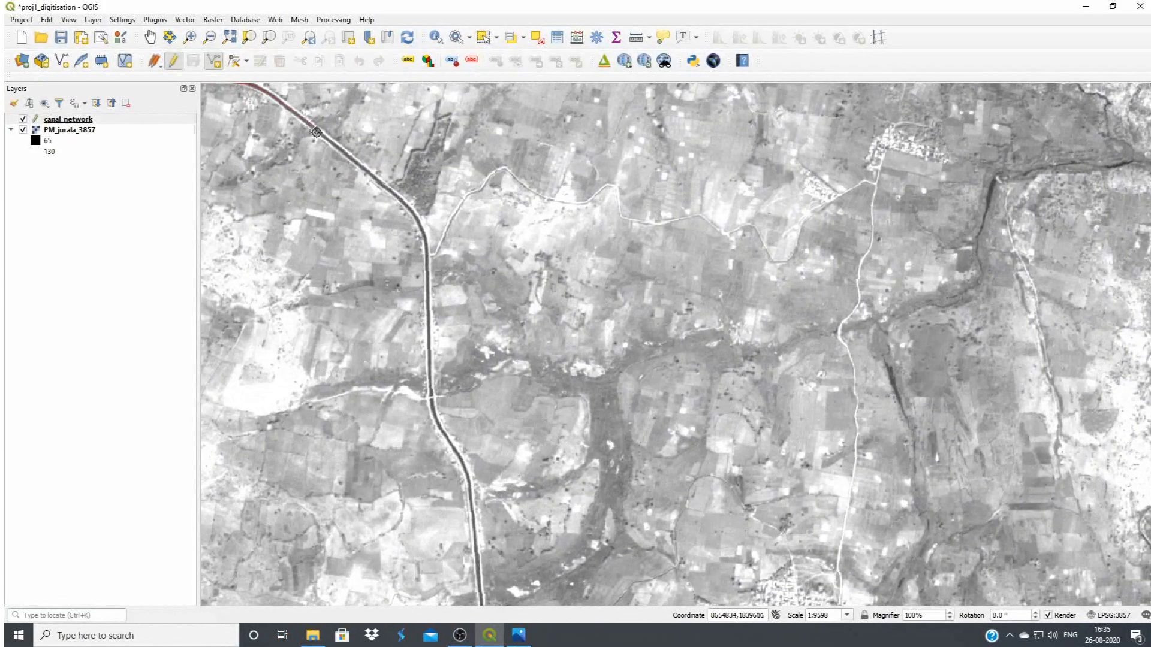
{"action": "left_click", "coordinate": [370, 179]}
{"action": "left_click", "coordinate": [404, 204]}
{"action": "left_click", "coordinate": [425, 230]}
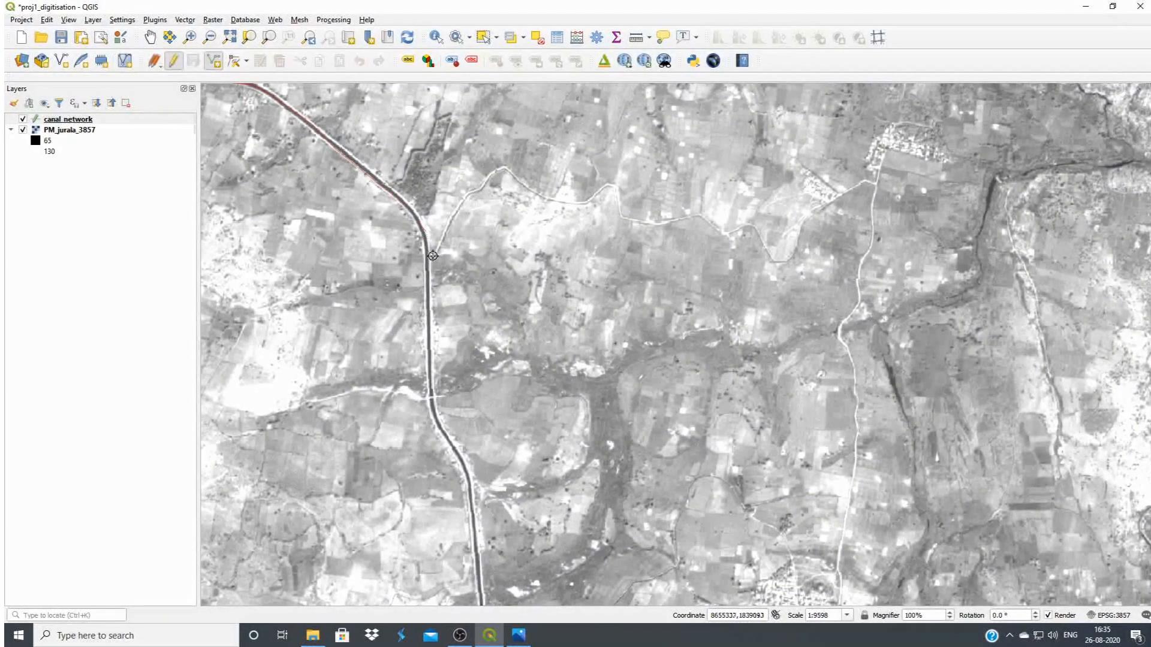
{"action": "left_click", "coordinate": [430, 348]}
{"action": "left_click", "coordinate": [434, 420]}
{"action": "left_click", "coordinate": [472, 529]}
Trace the canal around the sharp eastward bend, past the village, through the U-shaped dip and along the straight eastward stretch
{"action": "left_click_drag", "start_coordinate": [483, 598], "coordinate": [515, 107]}
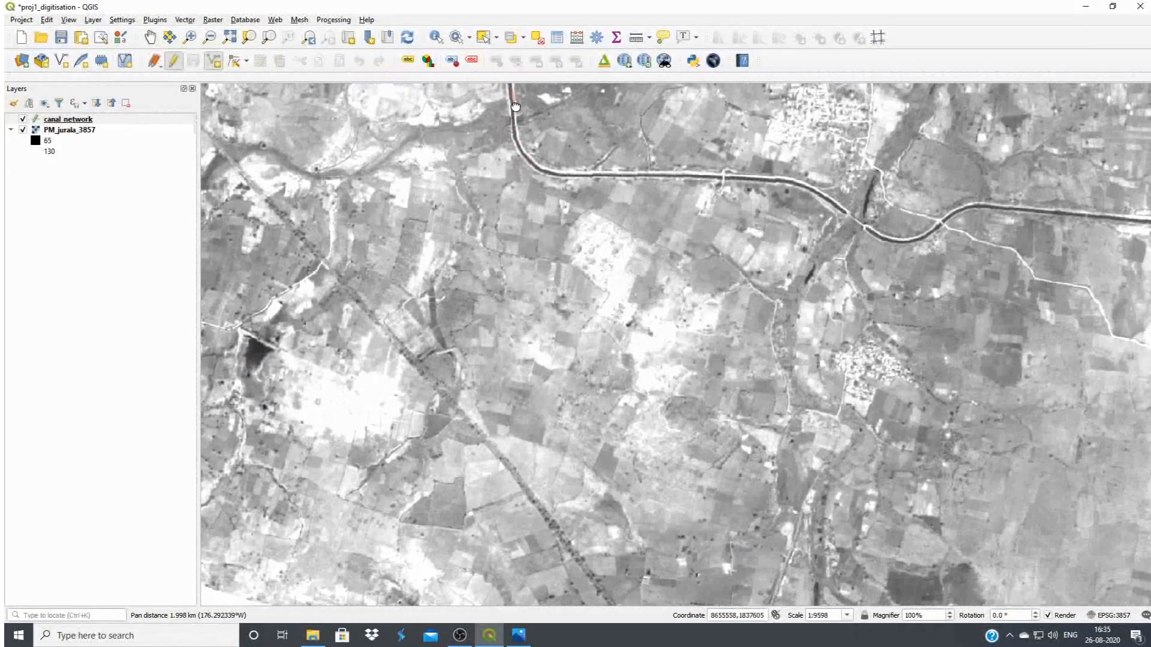
{"action": "left_click", "coordinate": [524, 156]}
{"action": "left_click", "coordinate": [539, 168]}
{"action": "left_click", "coordinate": [560, 174]}
{"action": "left_click", "coordinate": [593, 176]}
{"action": "left_click", "coordinate": [647, 177]}
{"action": "left_click", "coordinate": [704, 173]}
{"action": "left_click", "coordinate": [800, 186]}
{"action": "left_click", "coordinate": [845, 212]}
{"action": "left_click", "coordinate": [880, 237]}
{"action": "left_click", "coordinate": [909, 241]}
{"action": "left_click", "coordinate": [941, 224]}
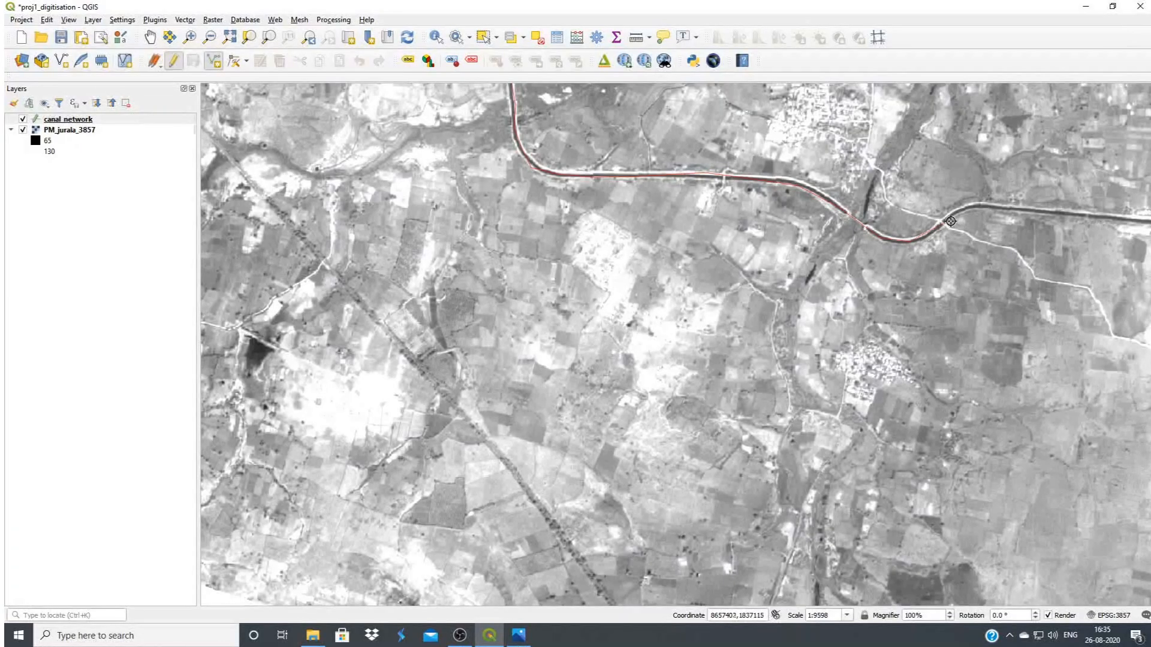
{"action": "left_click", "coordinate": [985, 208]}
{"action": "left_click", "coordinate": [1098, 214]}
Extend the canal line to the end of the eastward stretch and around the curve towards the image seam
{"action": "left_click_drag", "start_coordinate": [1145, 223], "coordinate": [345, 170]}
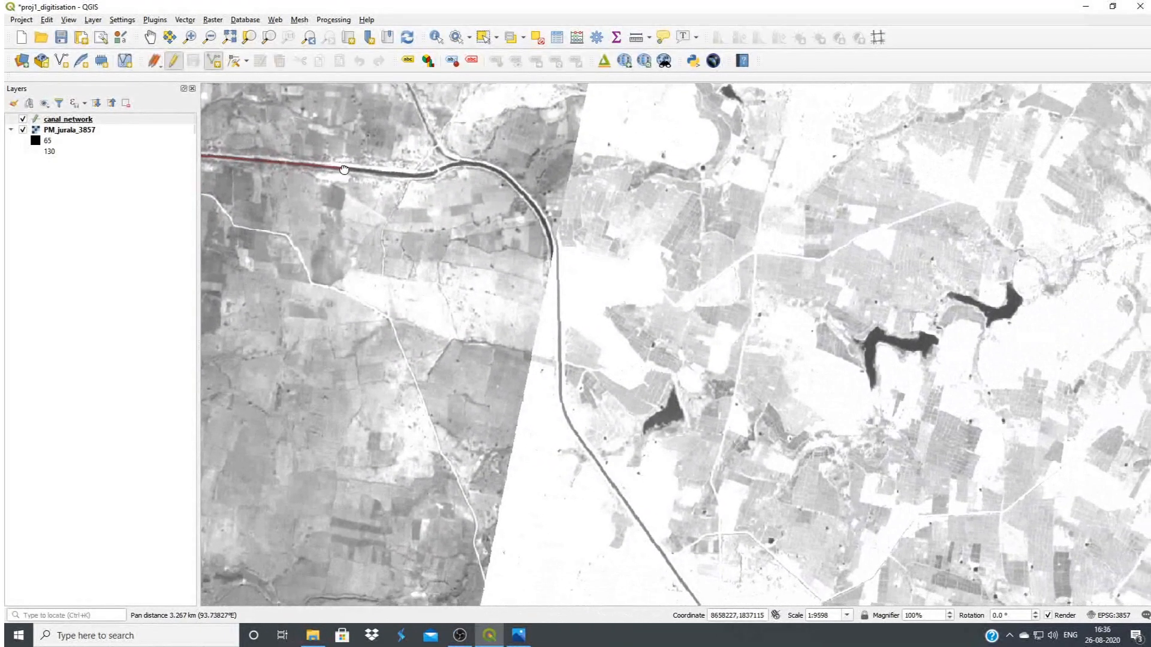
{"action": "left_click", "coordinate": [446, 170]}
{"action": "left_click", "coordinate": [477, 162]}
{"action": "left_click", "coordinate": [513, 185]}
{"action": "left_click", "coordinate": [545, 225]}
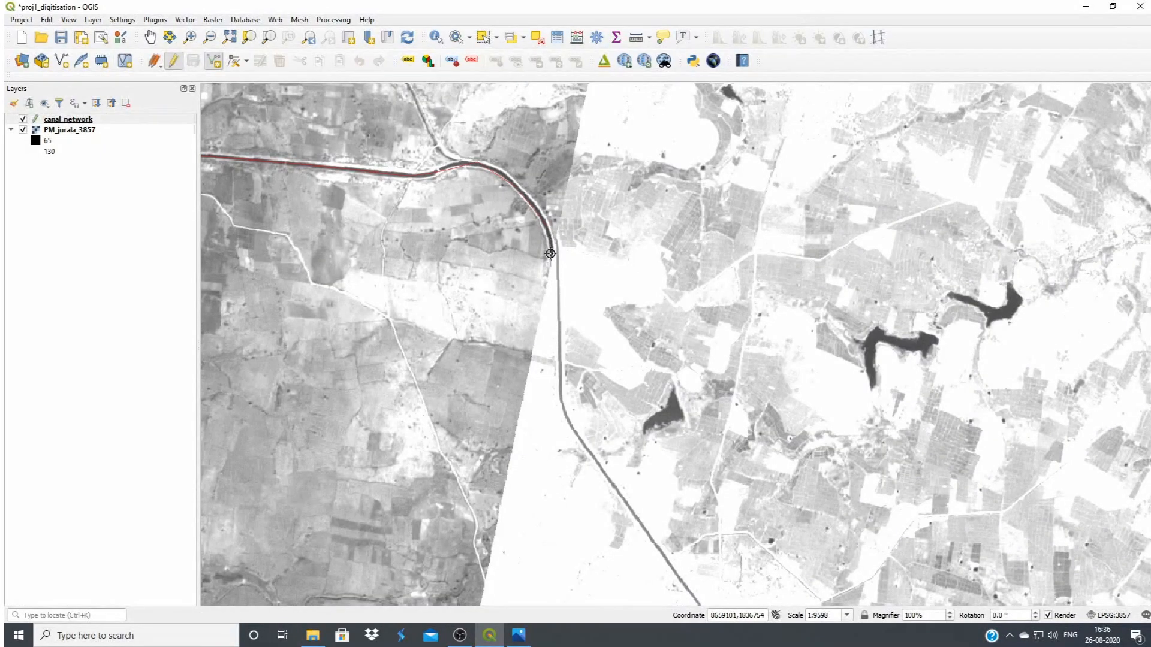
Extend the canal line around the curve, across the image seam and southeast past the next bend, and finish the line there
{"action": "left_click_drag", "start_coordinate": [551, 254], "coordinate": [526, 217]}
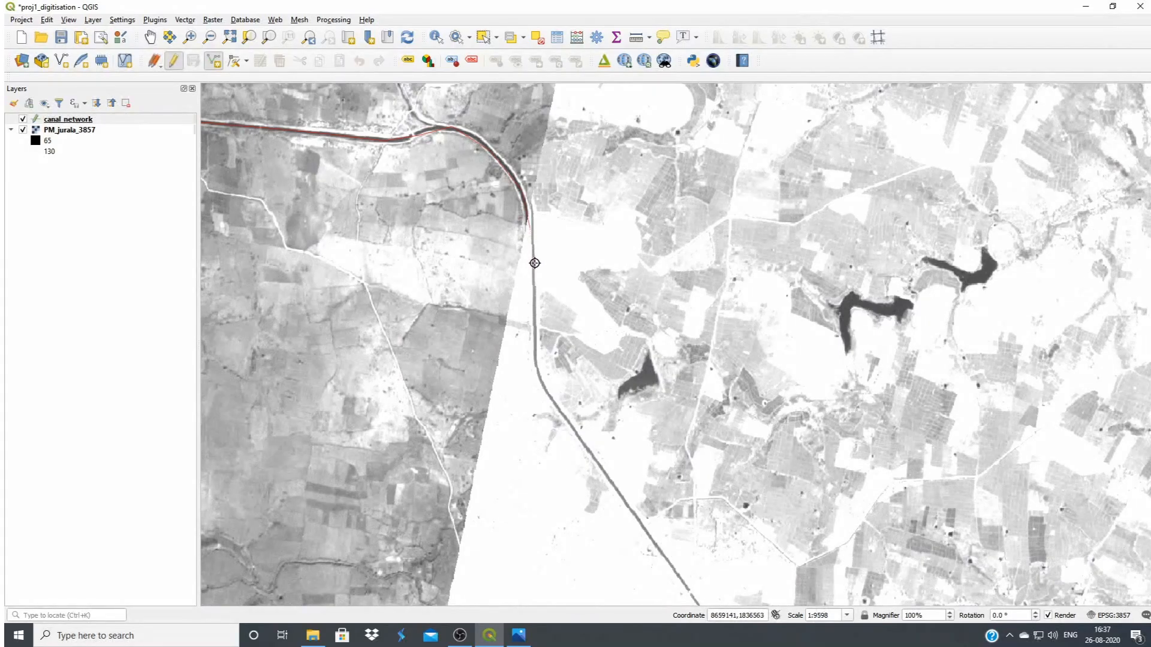
{"action": "left_click", "coordinate": [533, 283]}
{"action": "left_click", "coordinate": [534, 363]}
{"action": "left_click", "coordinate": [575, 435]}
{"action": "left_click", "coordinate": [676, 573]}
{"action": "left_click_drag", "start_coordinate": [693, 597], "coordinate": [419, 192]}
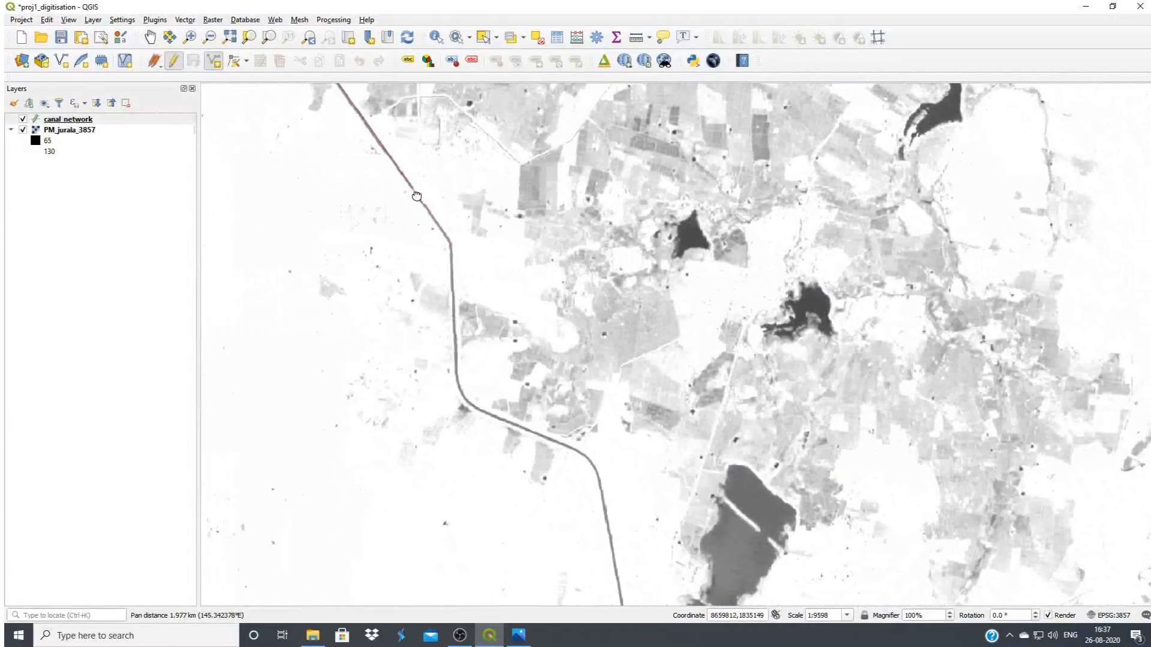
{"action": "left_click", "coordinate": [450, 245]}
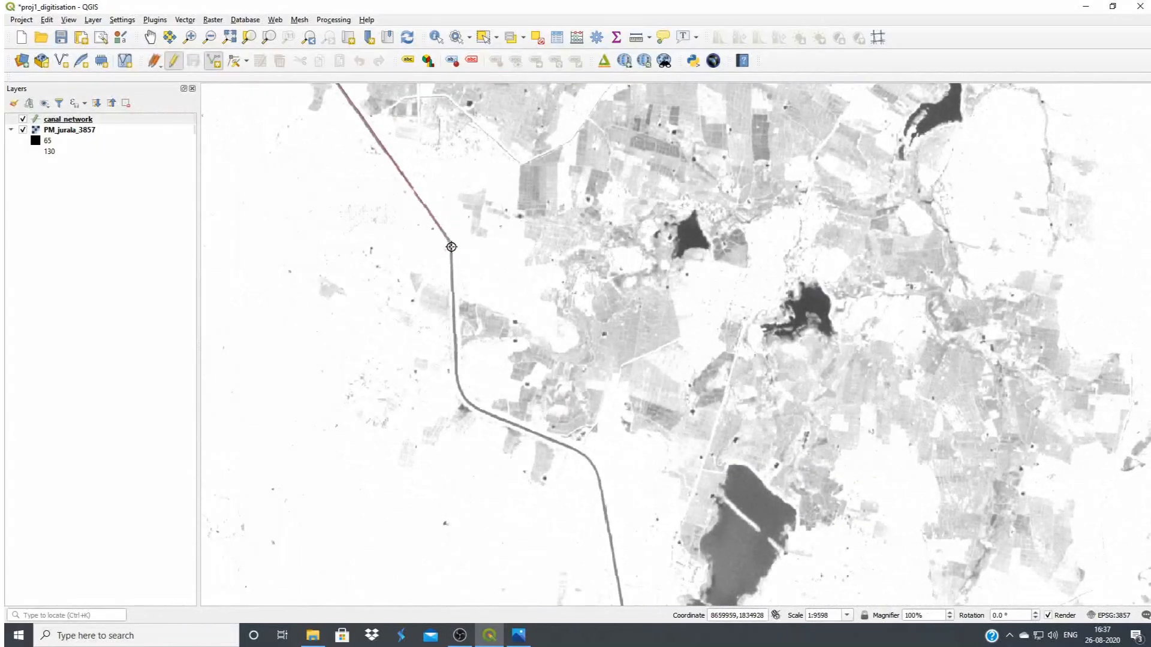
{"action": "right_click", "coordinate": [452, 282]}
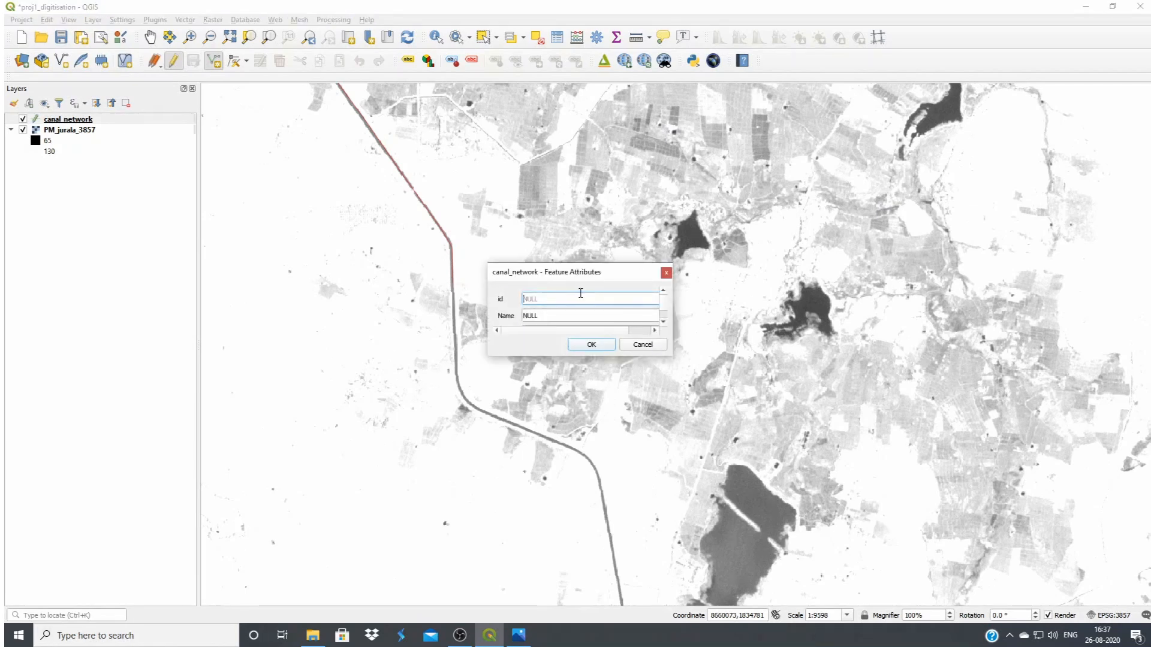
Give the digitised canal the id 1 and the name Right Main Canal, and accept its attributes
{"action": "left_click_drag", "start_coordinate": [673, 356], "coordinate": [747, 448]}
{"action": "left_click", "coordinate": [534, 314]}
{"action": "left_click_drag", "start_coordinate": [533, 314], "coordinate": [523, 318]}
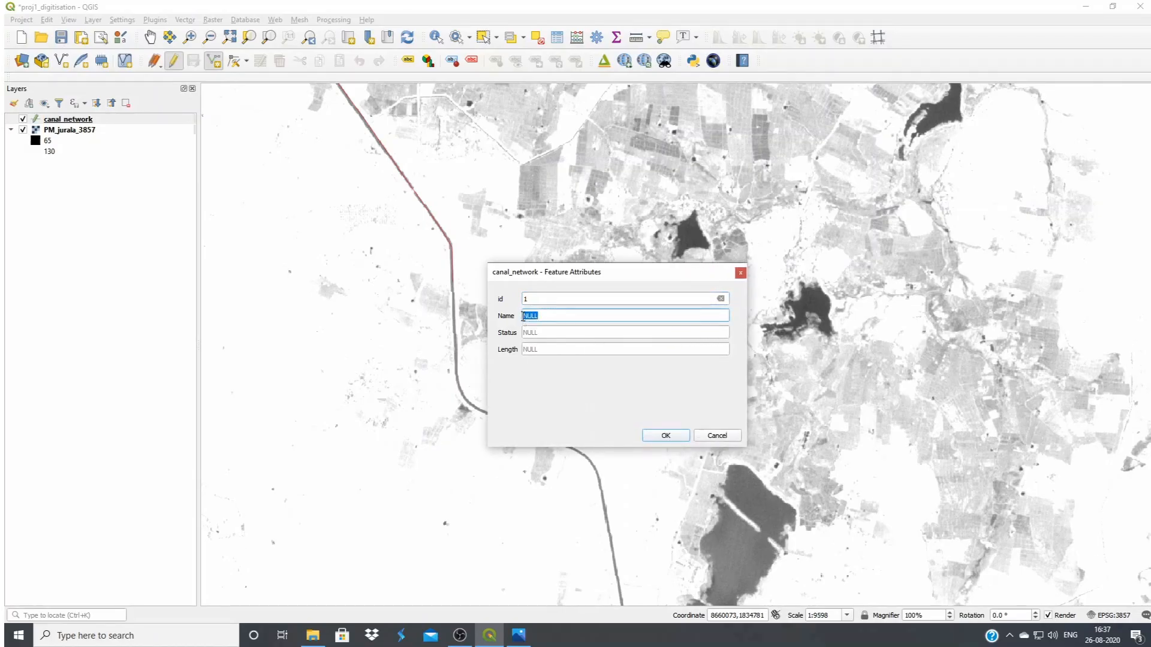
{"action": "type", "text": "Right Main Canal"}
{"action": "left_click", "coordinate": [567, 329]}
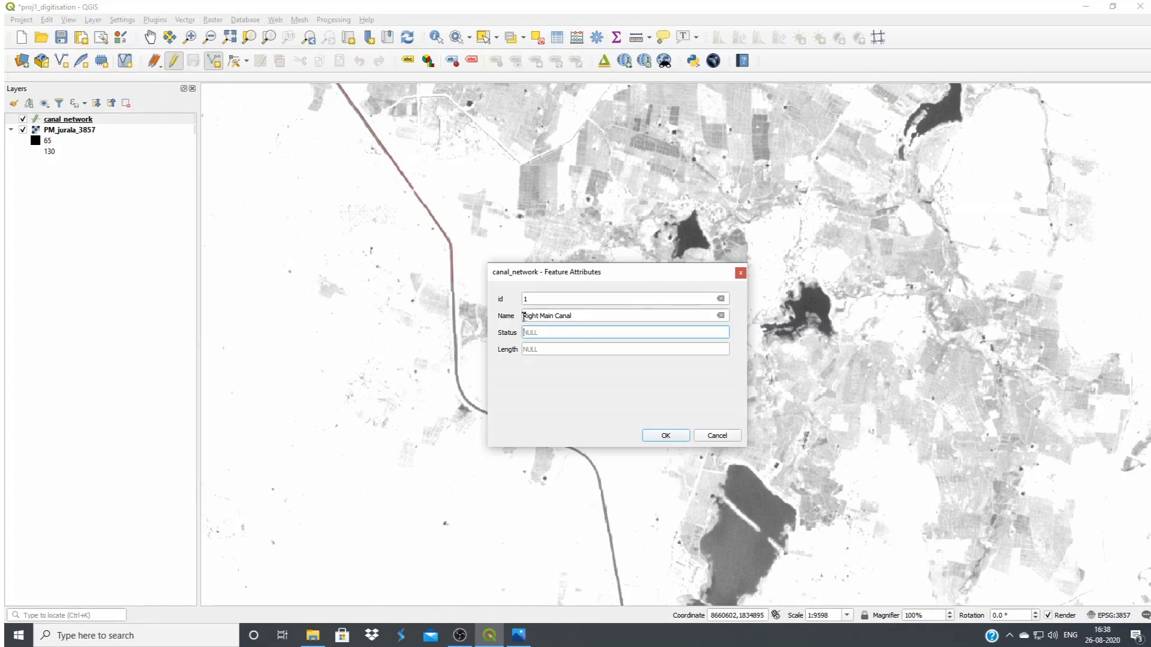
{"action": "left_click", "coordinate": [663, 435]}
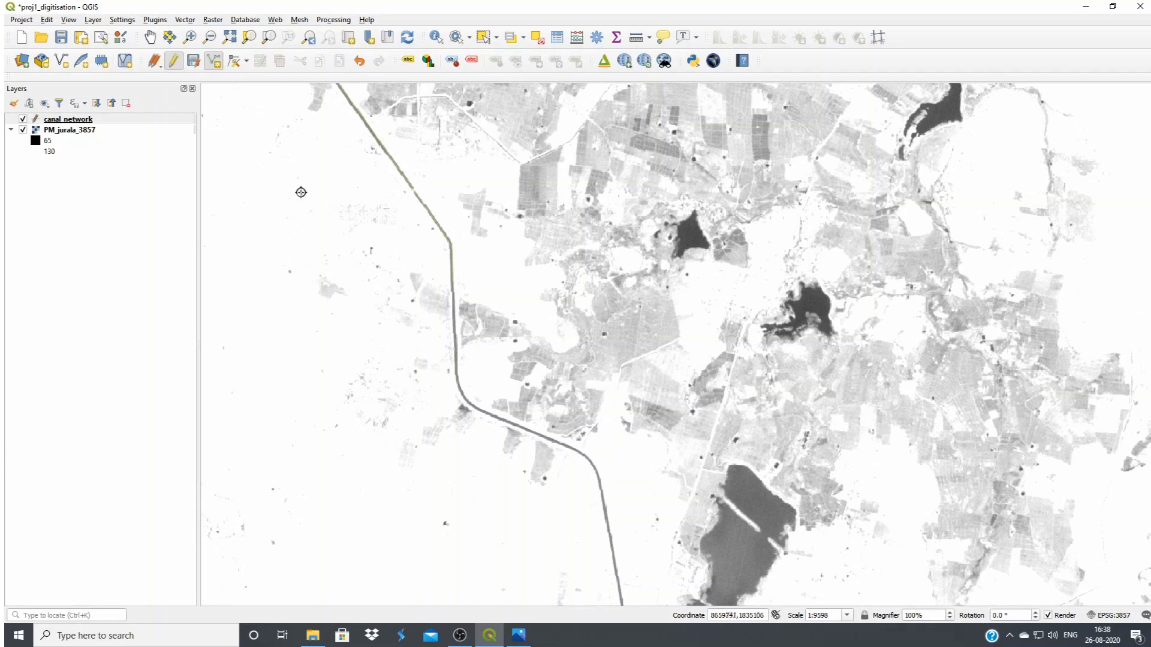
Stretch the contrast of PM_jurala_3857 to the current extent around the canal's end, and make canal_network the active layer
{"action": "left_click", "coordinate": [51, 130]}
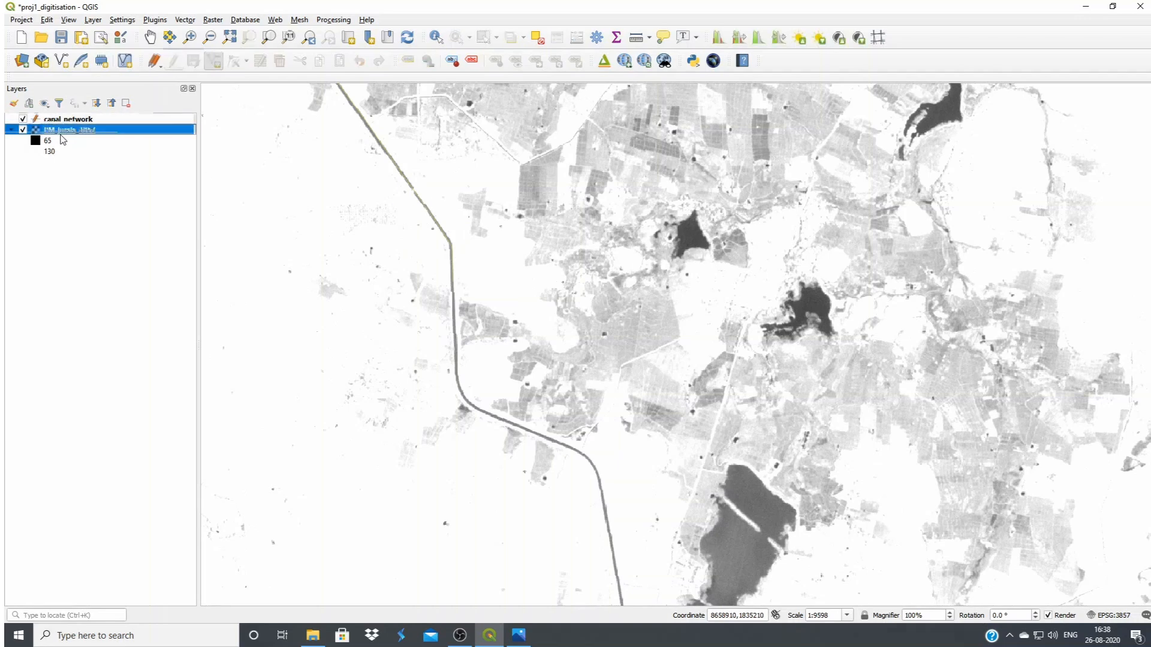
{"action": "left_click", "coordinate": [721, 39]}
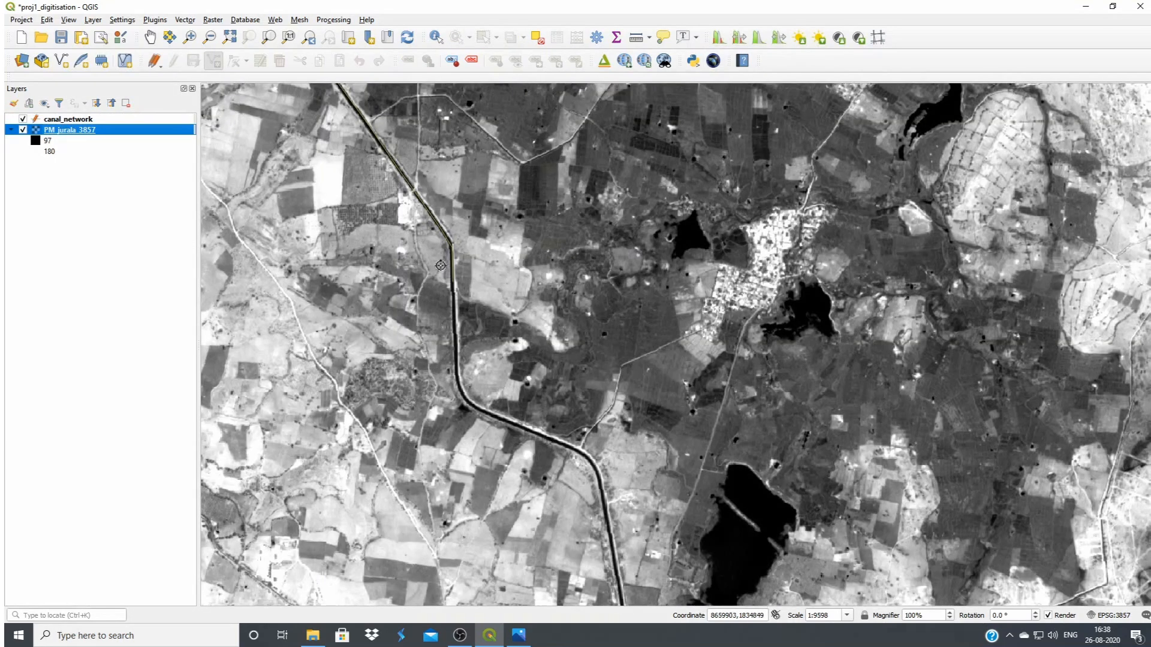
{"action": "key", "text": "Up"}
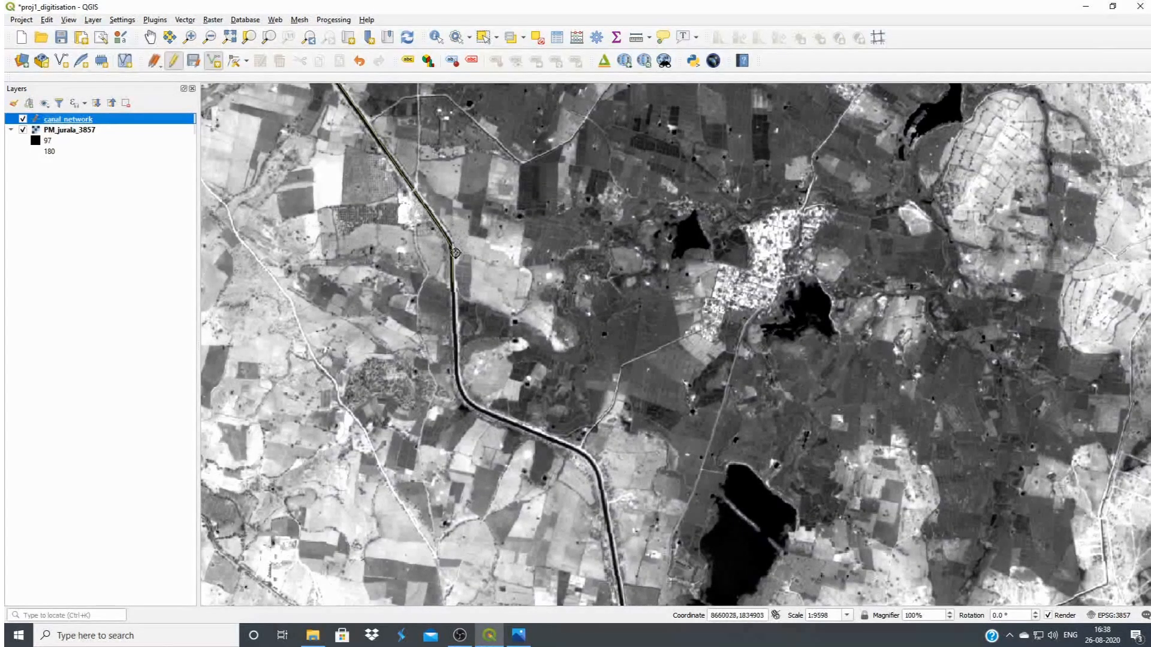
Stretch the contrast of PM_jurala_3857 to an extent covering the whole digitised canal and the reservoir
{"action": "left_click", "coordinate": [150, 37]}
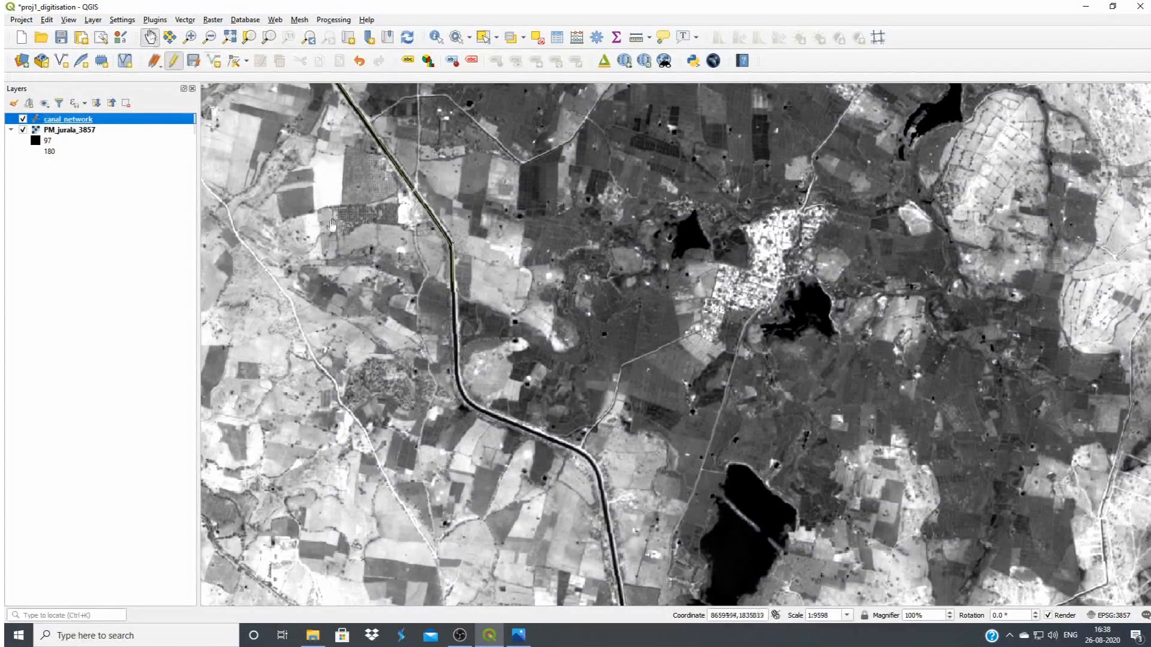
{"action": "left_click_drag", "start_coordinate": [333, 226], "coordinate": [615, 387]}
{"action": "scroll", "coordinate": [667, 395], "scroll_direction": "down", "scroll_amount": 1}
{"action": "left_click_drag", "start_coordinate": [459, 263], "coordinate": [680, 472]}
{"action": "scroll", "coordinate": [642, 399], "scroll_direction": "down", "scroll_amount": 1}
{"action": "scroll", "coordinate": [516, 368], "scroll_direction": "down", "scroll_amount": 1}
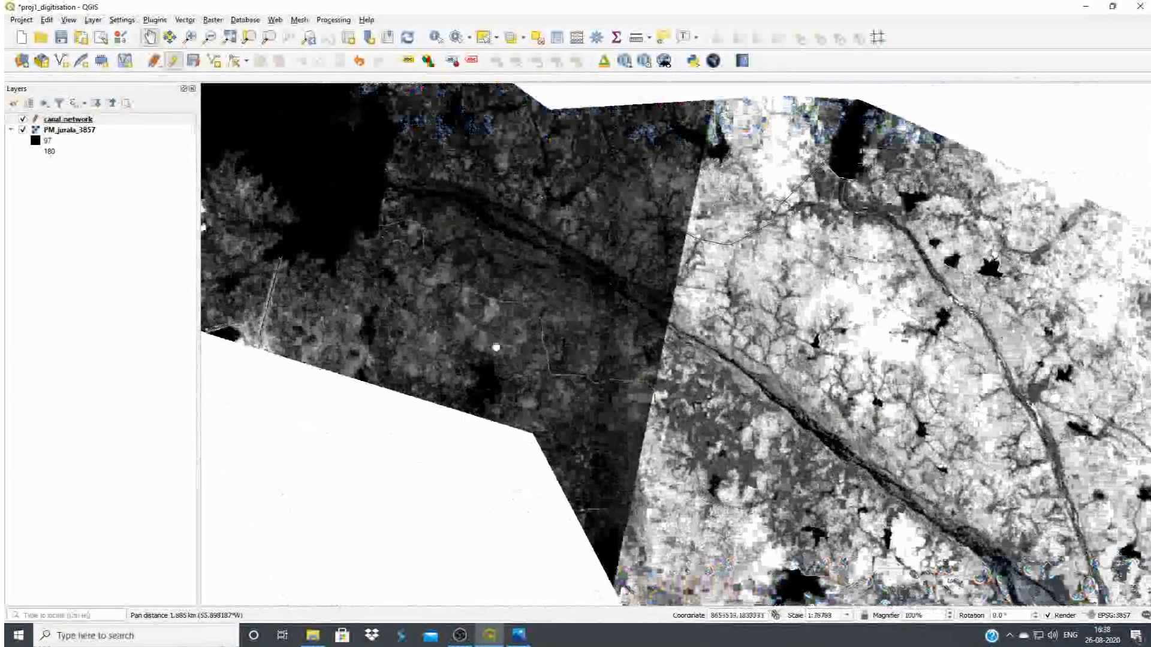
{"action": "left_click_drag", "start_coordinate": [492, 335], "coordinate": [525, 372]}
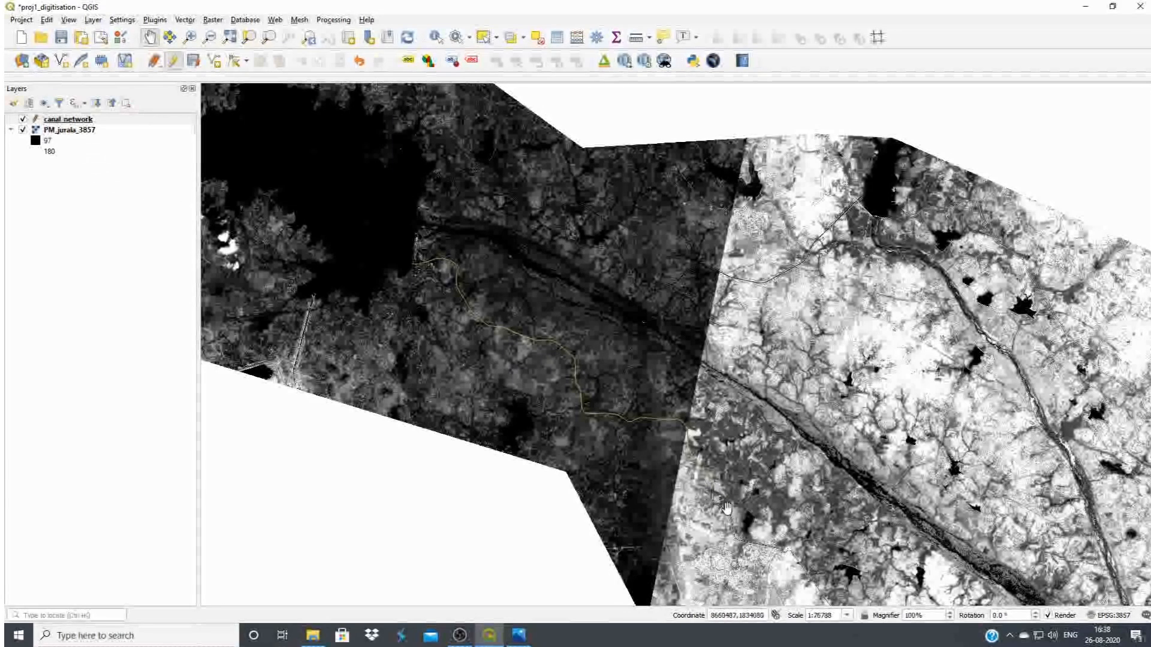
{"action": "left_click", "coordinate": [65, 129]}
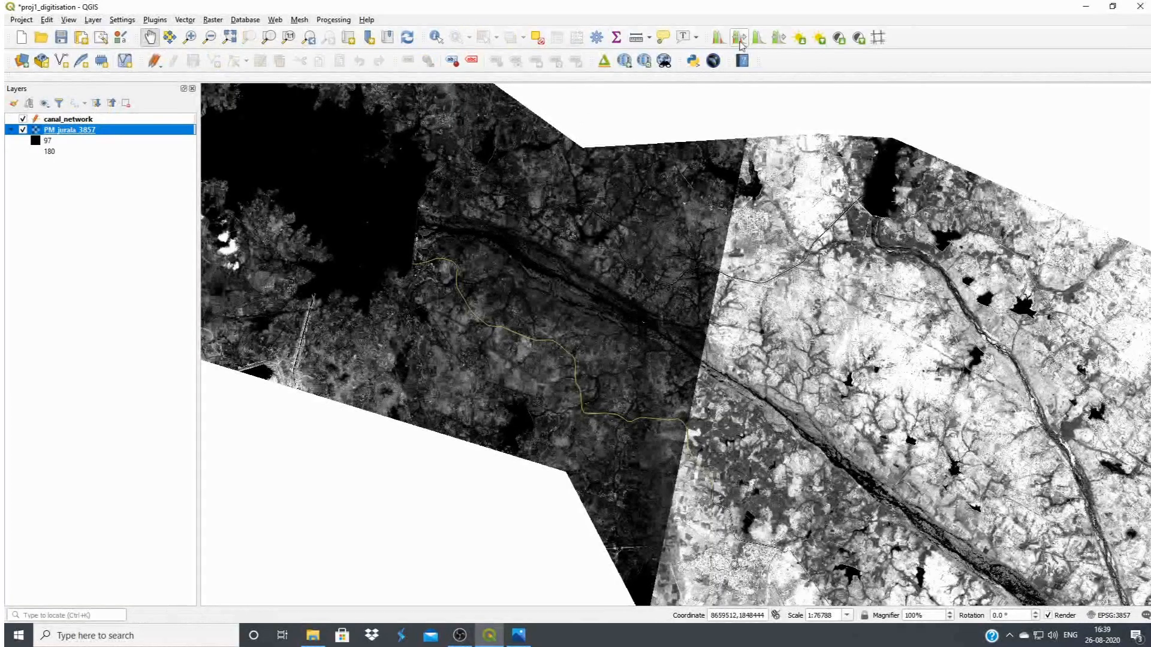
{"action": "left_click", "coordinate": [758, 38]}
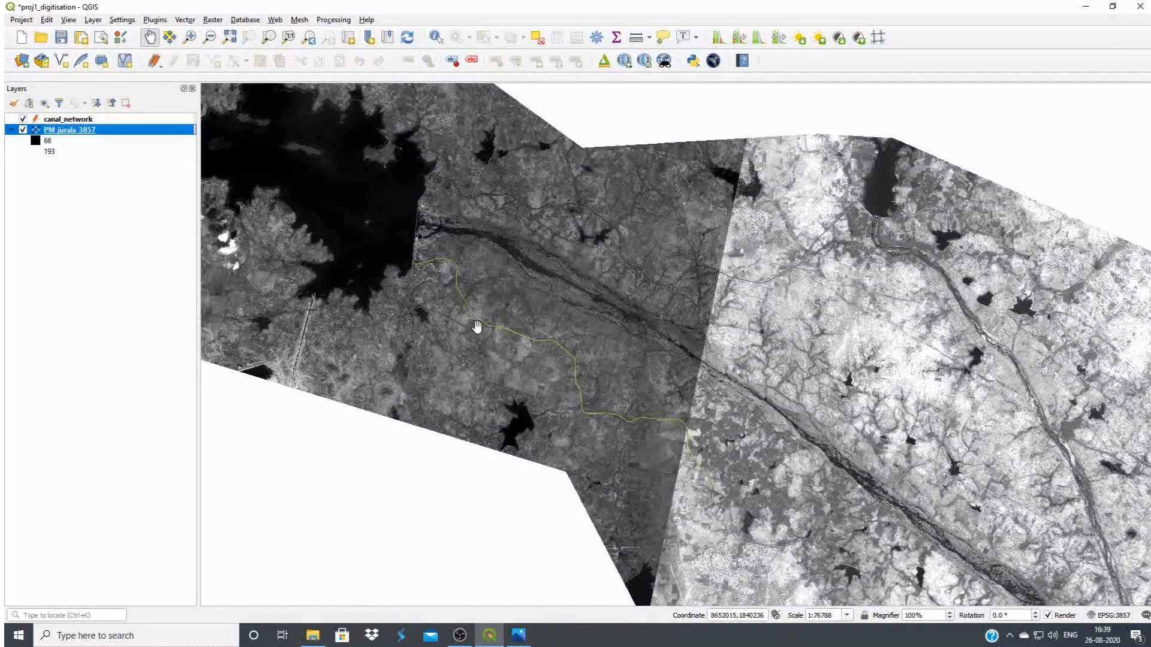
End editing of the canal_network layer and save its changes
{"action": "left_click", "coordinate": [135, 120]}
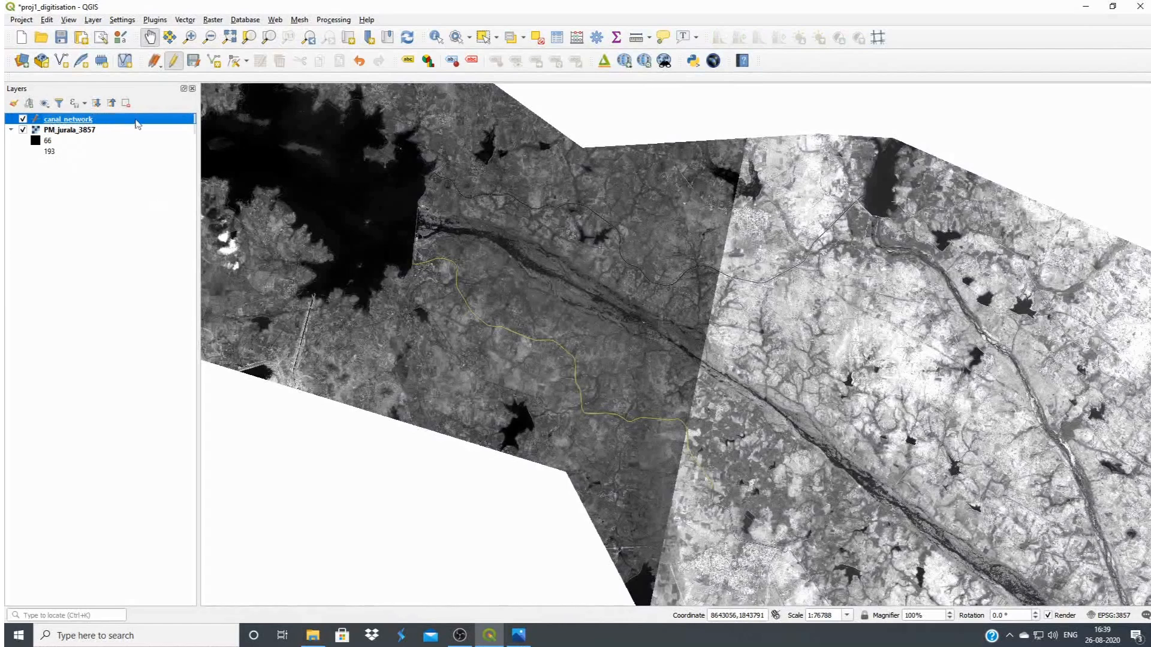
{"action": "left_click", "coordinate": [173, 62]}
{"action": "left_click", "coordinate": [560, 323]}
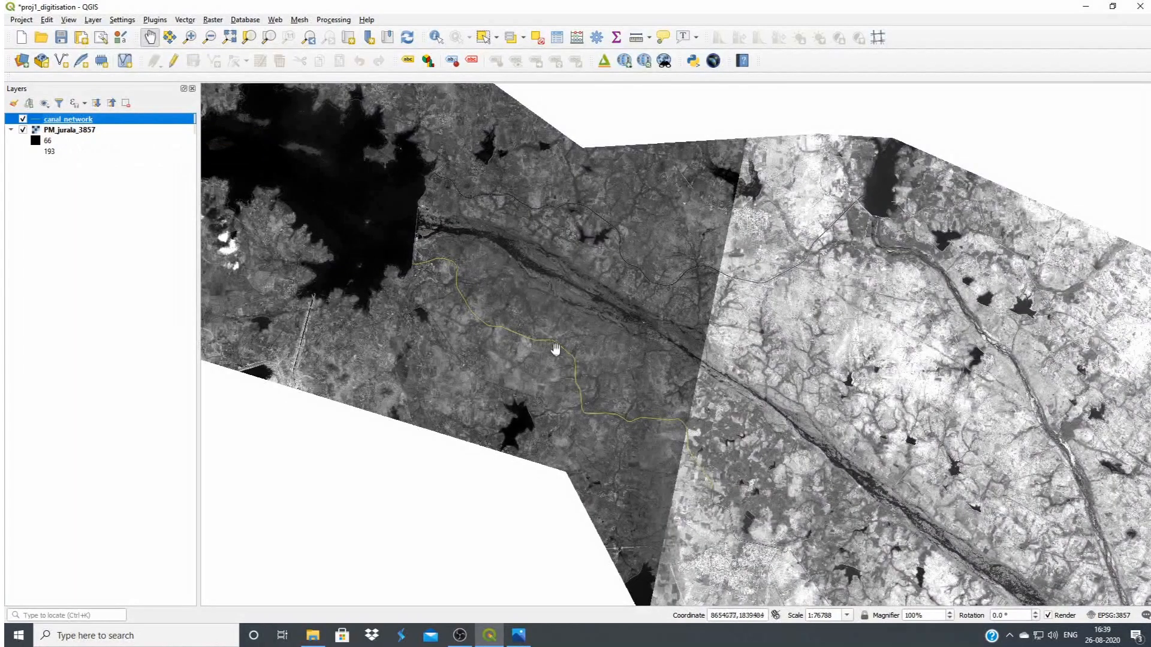
Change the line colour of the canal_network layer to blue (#584fcf)
{"action": "right_click", "coordinate": [78, 123]}
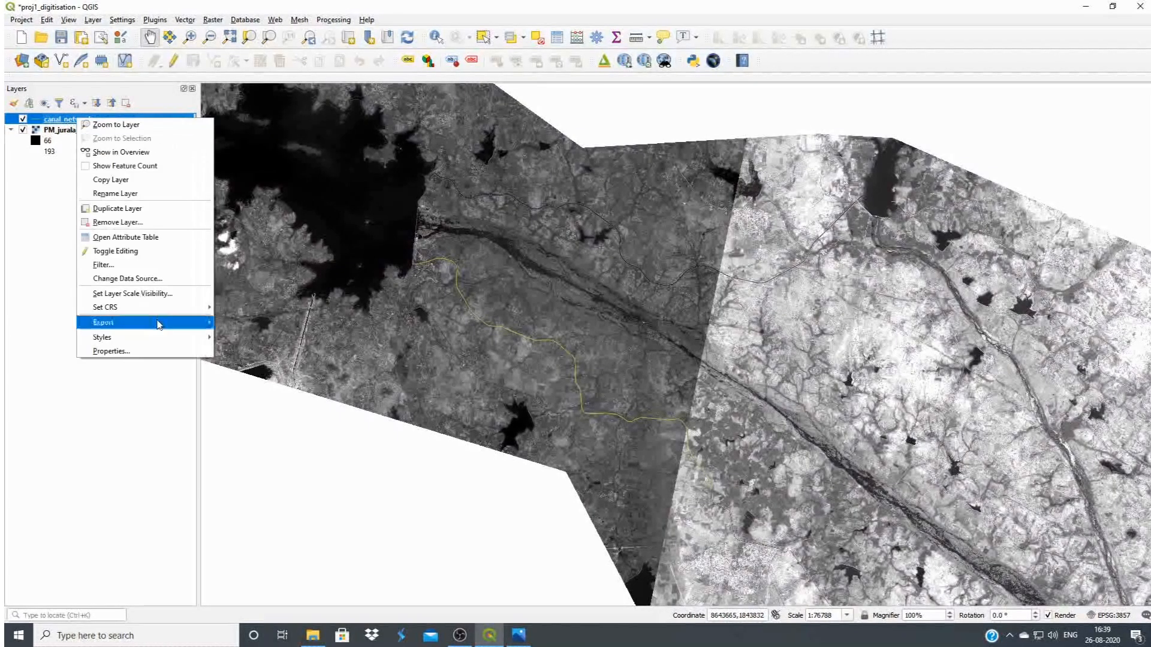
{"action": "left_click", "coordinate": [138, 352]}
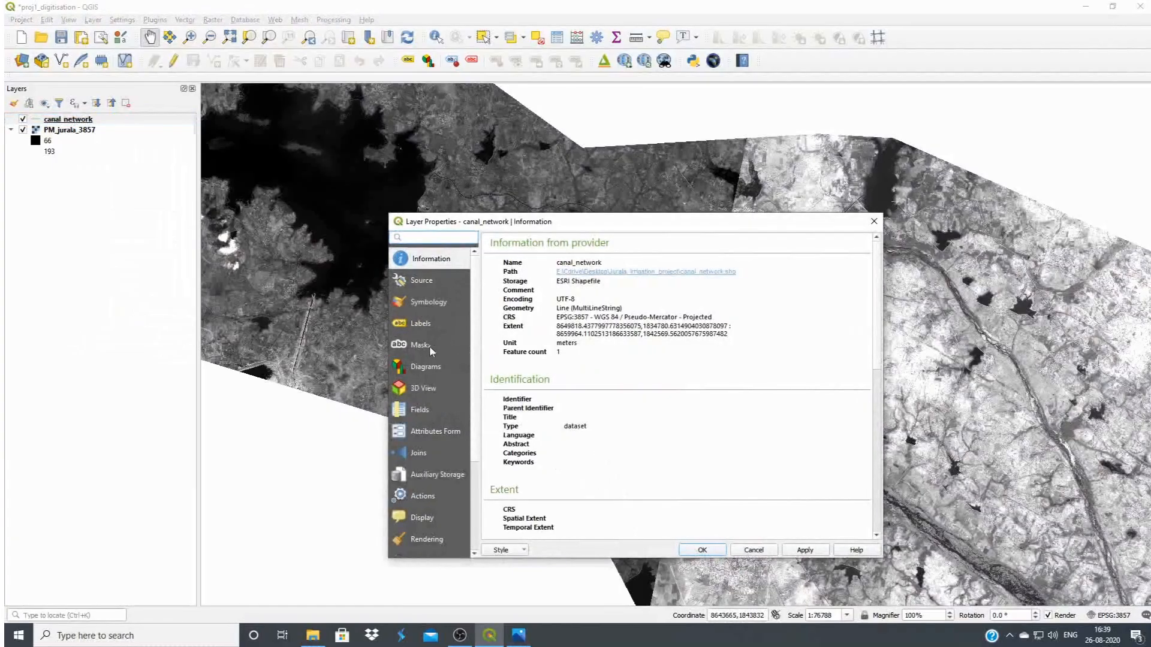
{"action": "left_click", "coordinate": [430, 302]}
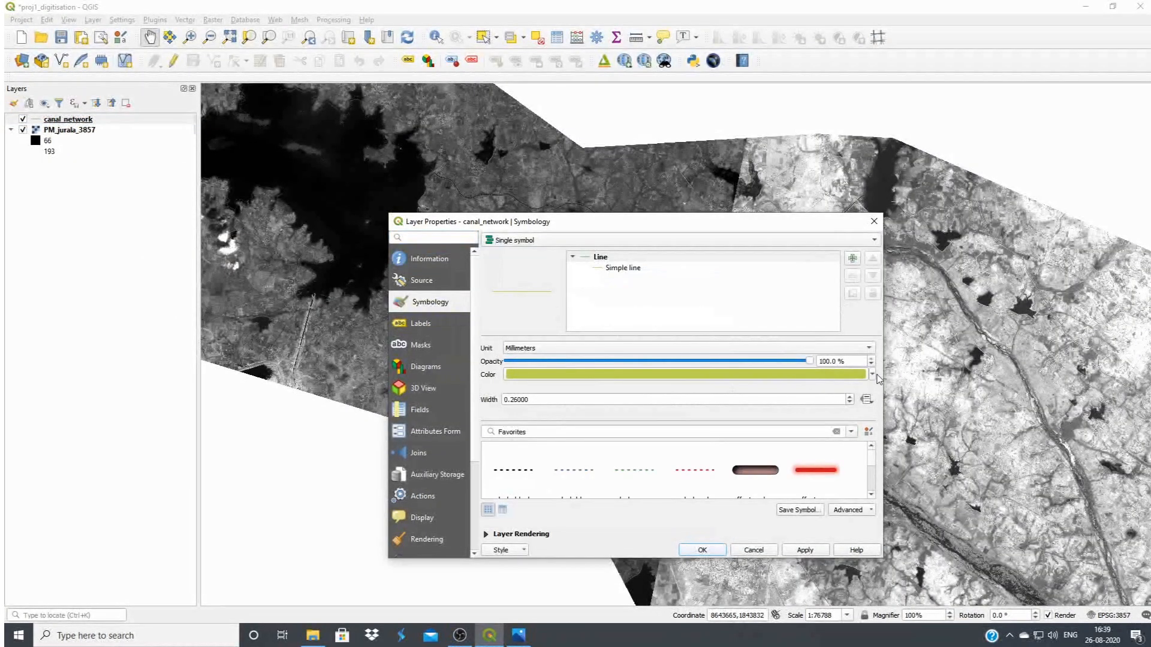
{"action": "left_click", "coordinate": [856, 375]}
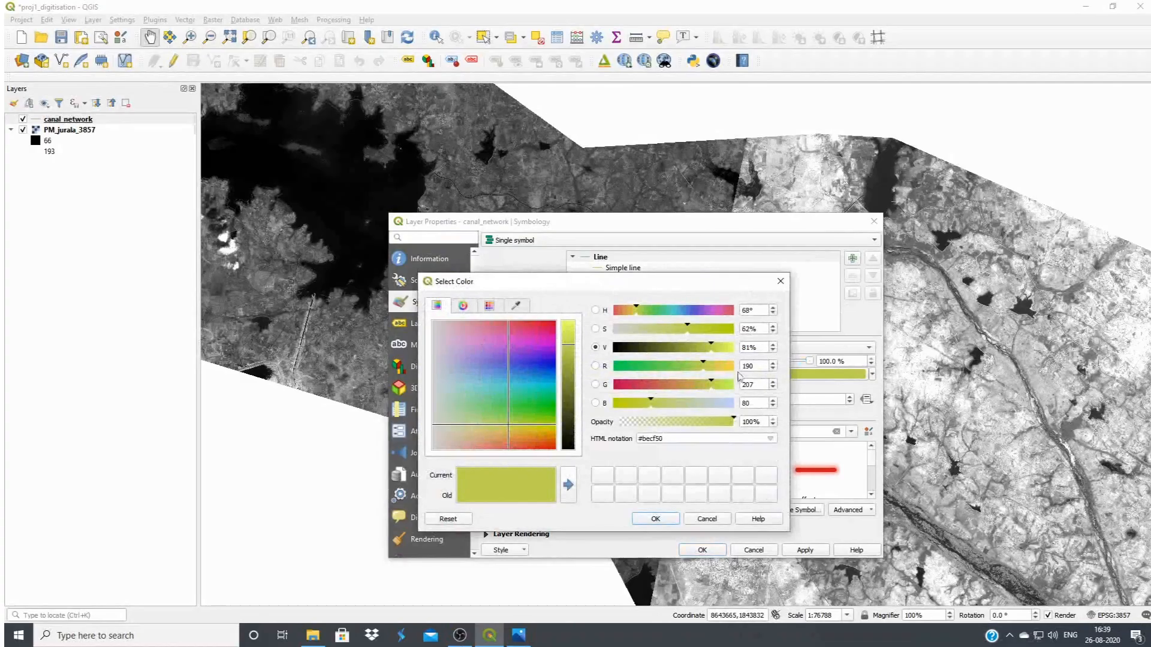
{"action": "left_click", "coordinate": [696, 311]}
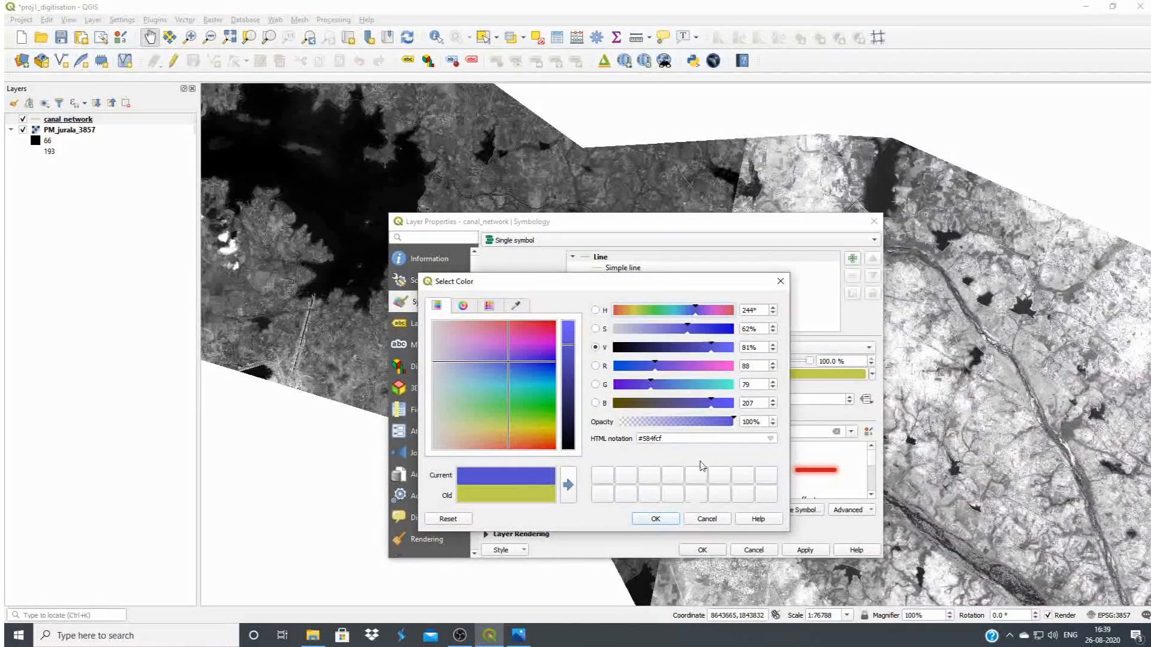
{"action": "left_click", "coordinate": [655, 519]}
{"action": "left_click", "coordinate": [702, 551]}
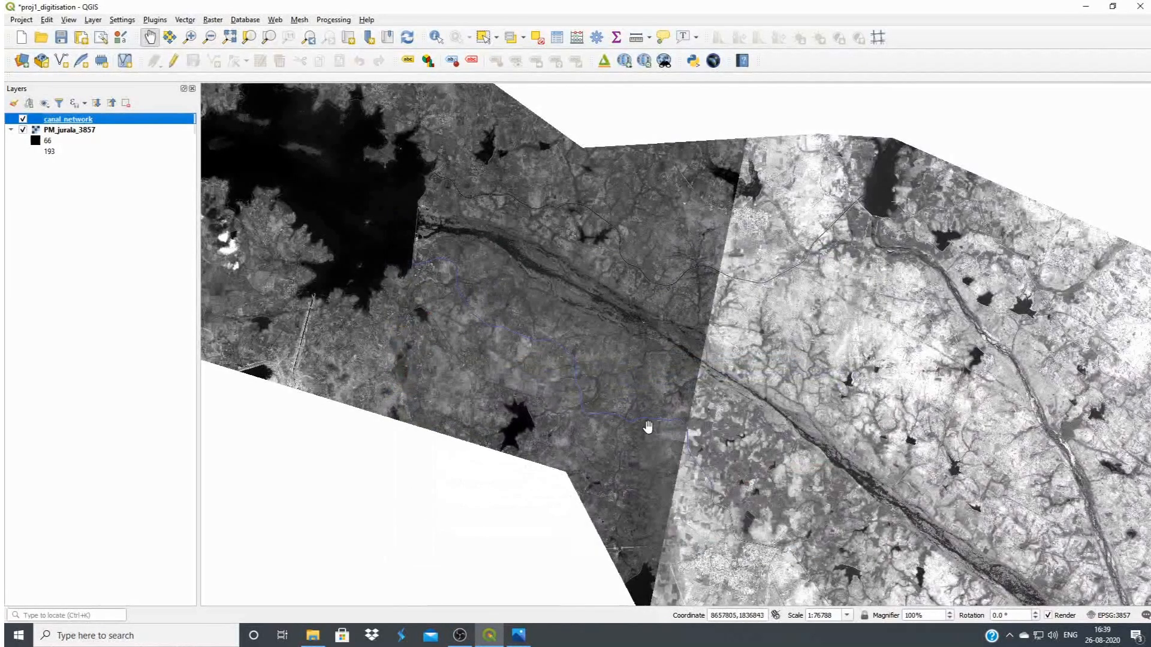
Increase the line width of the canal_network symbol and apply it to the layer
{"action": "right_click", "coordinate": [137, 125]}
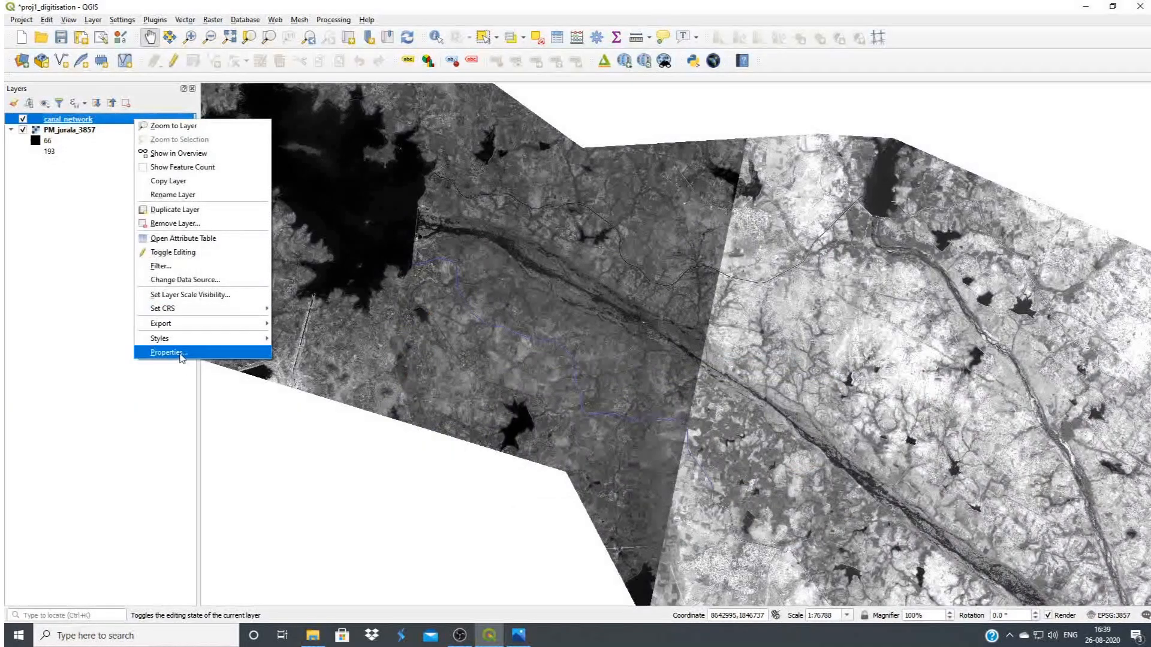
{"action": "left_click", "coordinate": [162, 357]}
{"action": "left_click", "coordinate": [849, 396]}
{"action": "left_click", "coordinate": [805, 550]}
{"action": "left_click", "coordinate": [710, 549]}
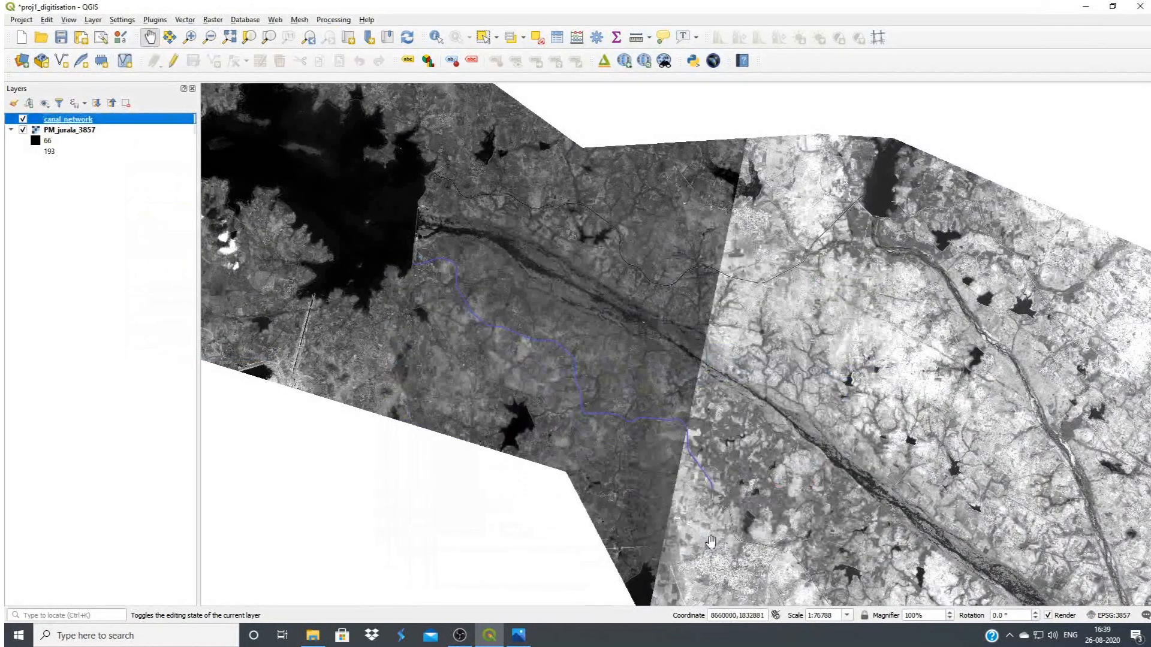
Examine how the digitised main canal follows the image along its course, and locate the first branch near the dam
{"action": "scroll", "coordinate": [522, 396], "scroll_direction": "up", "scroll_amount": 1}
{"action": "scroll", "coordinate": [493, 266], "scroll_direction": "up", "scroll_amount": 1}
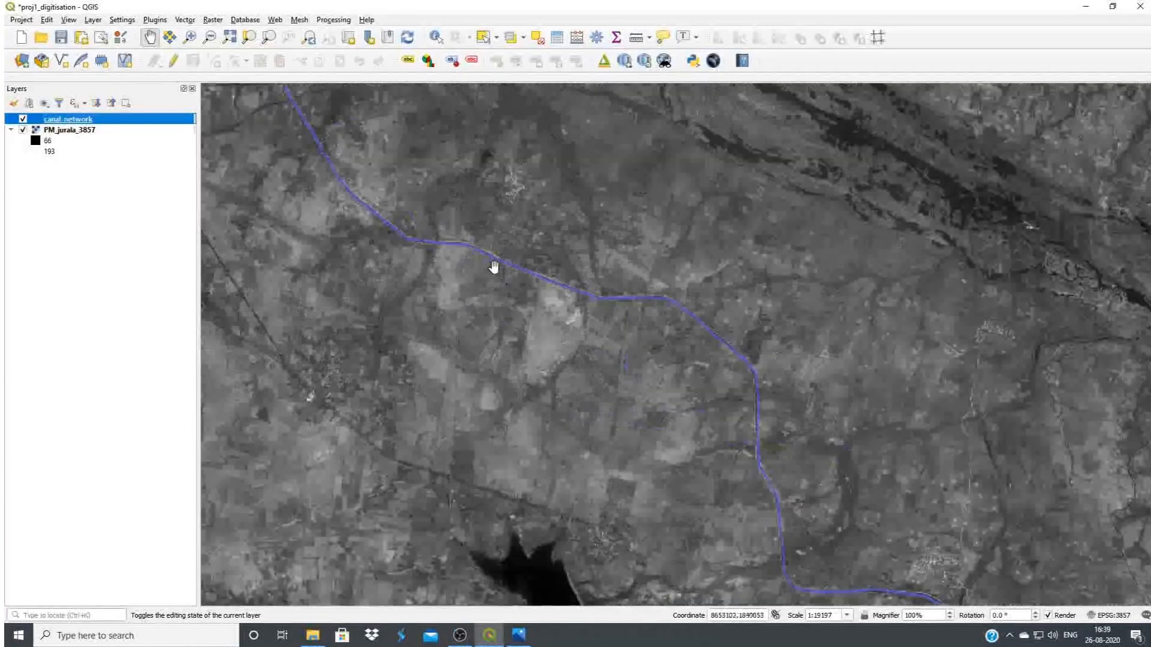
{"action": "left_click_drag", "start_coordinate": [578, 314], "coordinate": [616, 433]}
{"action": "left_click_drag", "start_coordinate": [647, 432], "coordinate": [519, 352]}
{"action": "left_click_drag", "start_coordinate": [690, 510], "coordinate": [603, 346]}
{"action": "left_click_drag", "start_coordinate": [726, 548], "coordinate": [652, 443]}
{"action": "left_click_drag", "start_coordinate": [570, 350], "coordinate": [666, 485]}
{"action": "left_click_drag", "start_coordinate": [355, 269], "coordinate": [593, 486]}
{"action": "left_click_drag", "start_coordinate": [383, 369], "coordinate": [529, 461]}
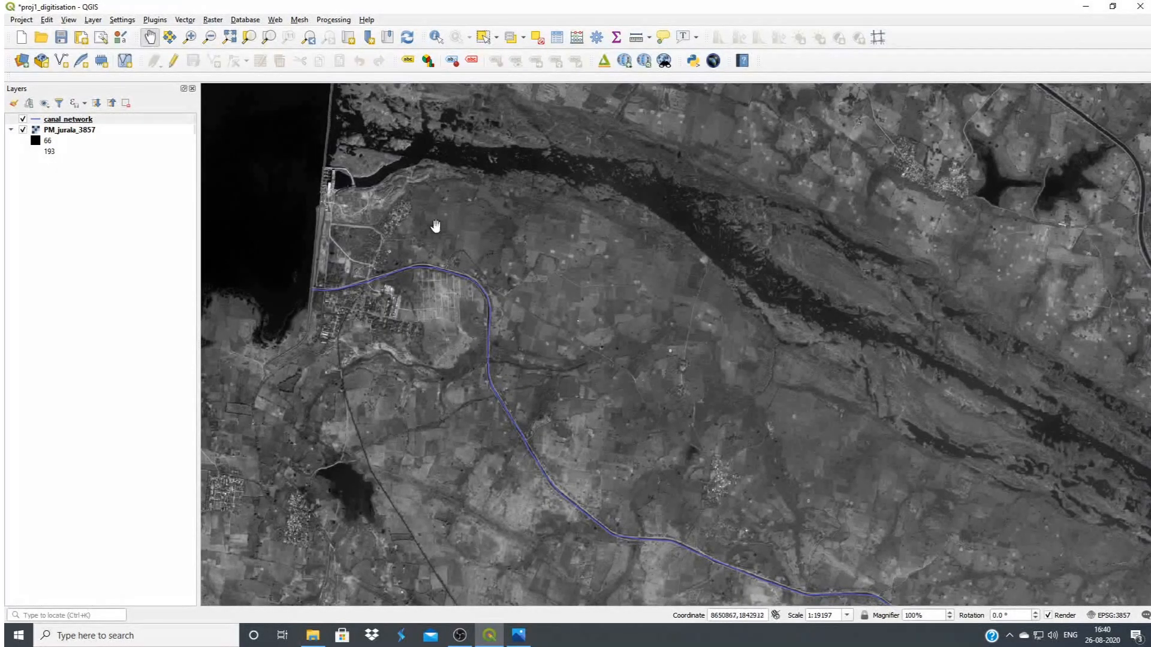
{"action": "scroll", "coordinate": [437, 262], "scroll_direction": "up", "scroll_amount": 2}
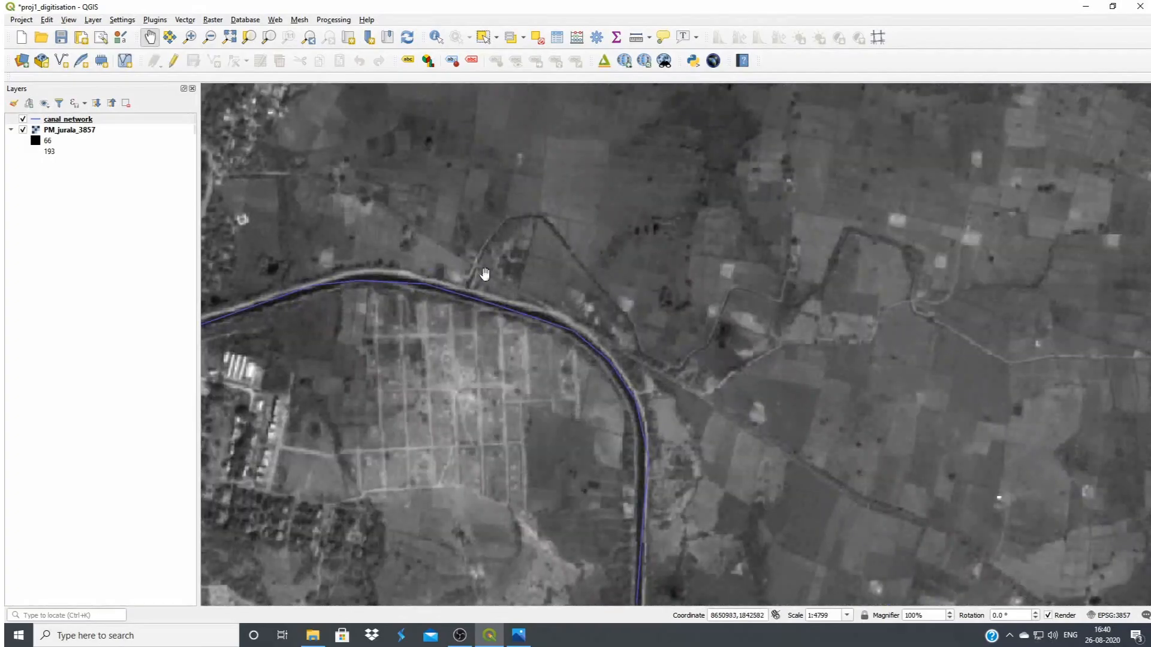
{"action": "left_click_drag", "start_coordinate": [555, 346], "coordinate": [495, 346]}
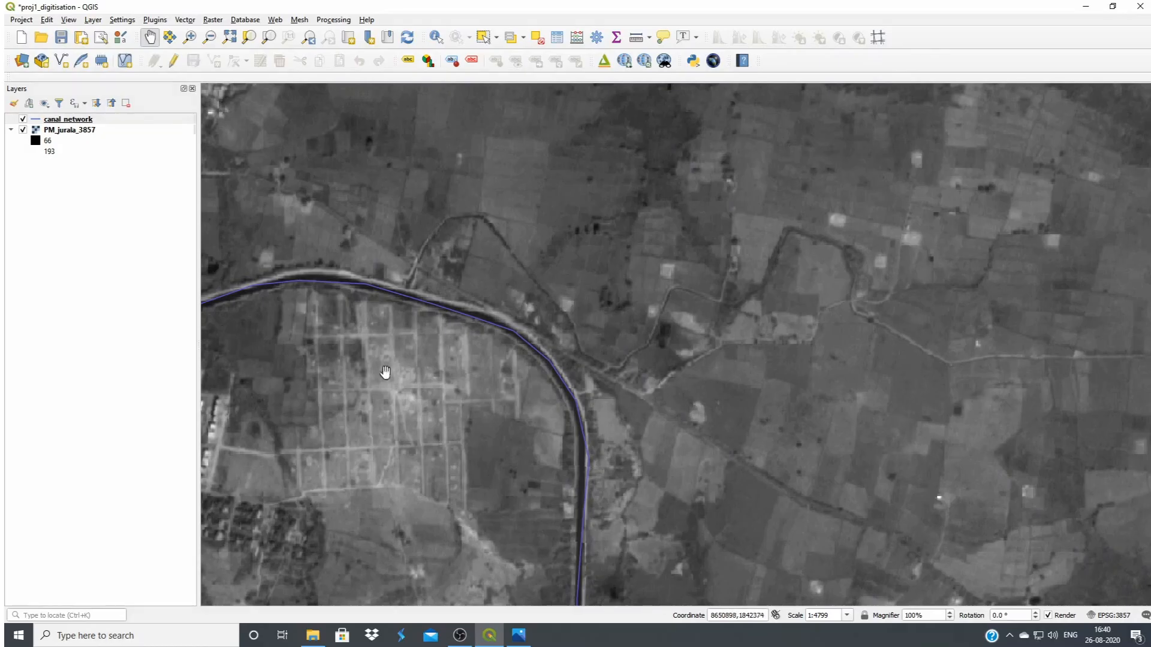
{"action": "left_click_drag", "start_coordinate": [441, 339], "coordinate": [612, 435]}
{"action": "scroll", "coordinate": [576, 380], "scroll_direction": "up", "scroll_amount": 1}
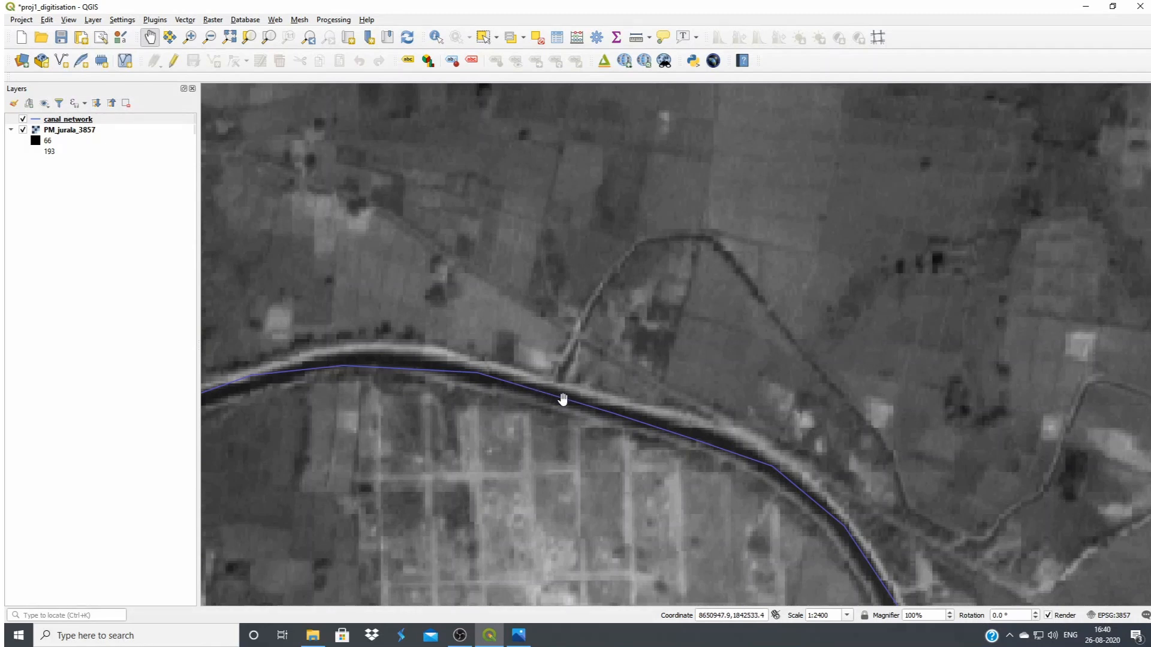
Reopen canal_network for editing and digitise the first branch from the main canal northward, over its bend and southeast along the straight stretch
{"action": "left_click", "coordinate": [74, 122]}
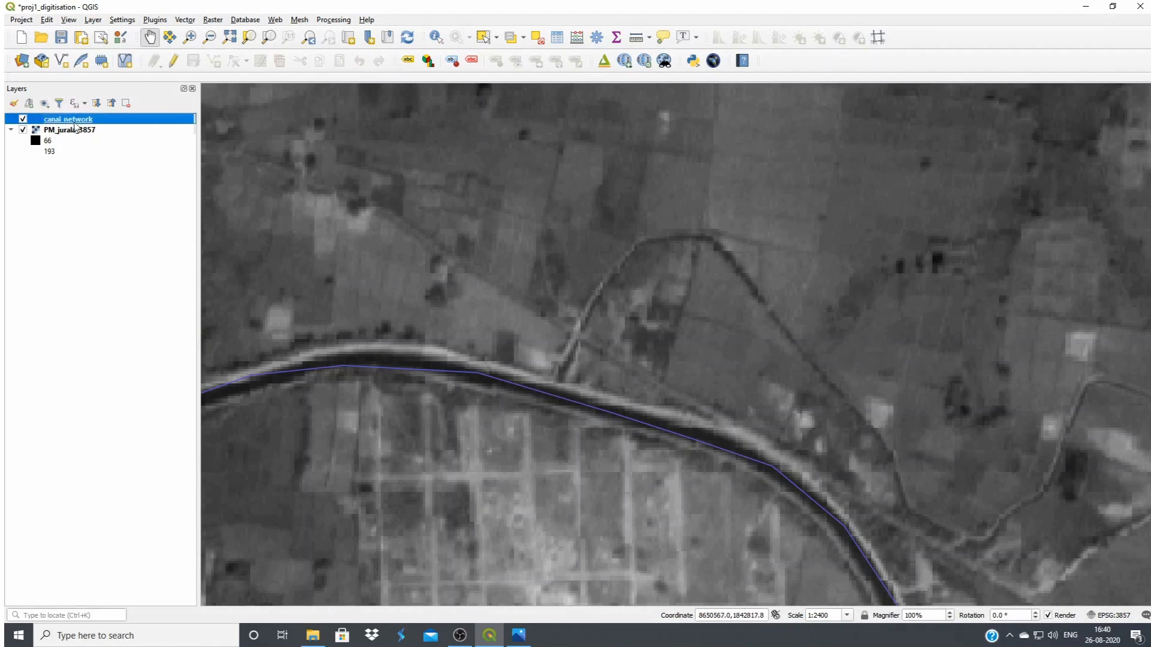
{"action": "left_click", "coordinate": [173, 61]}
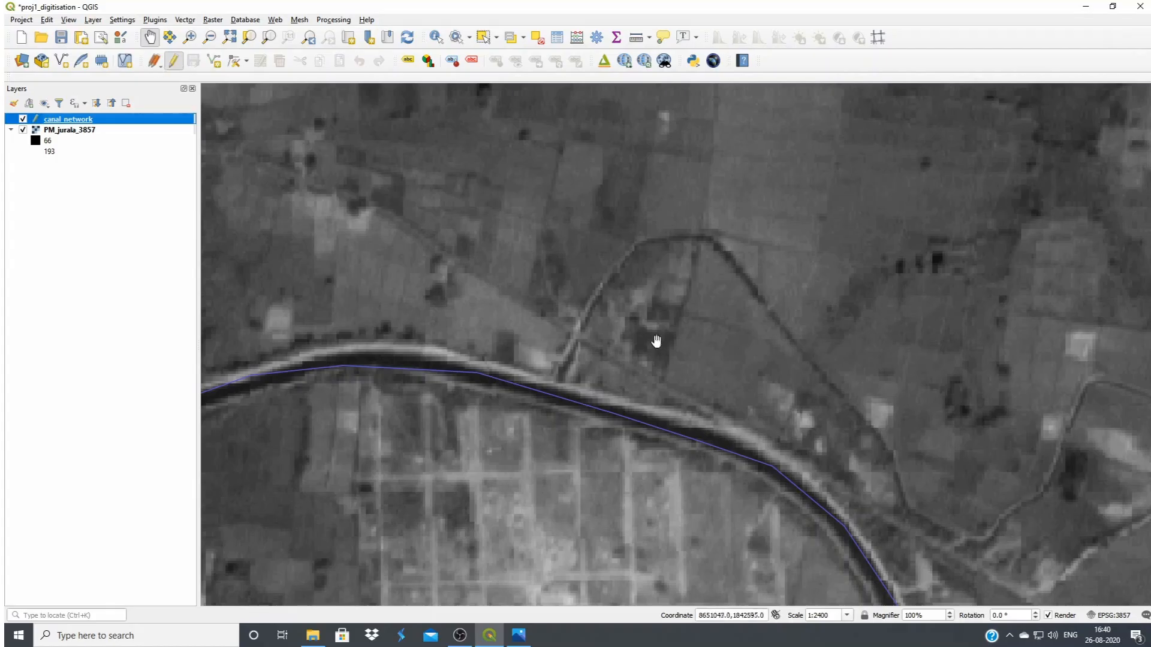
{"action": "left_click", "coordinate": [214, 61]}
{"action": "left_click", "coordinate": [555, 396]}
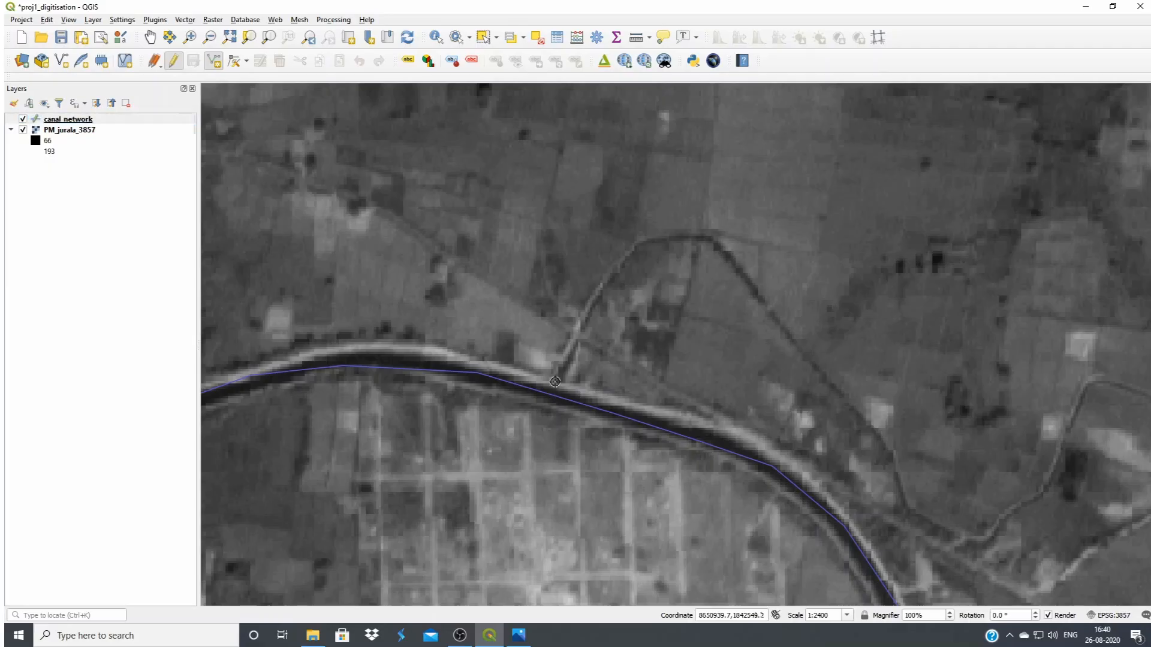
{"action": "left_click", "coordinate": [613, 271]}
{"action": "left_click", "coordinate": [635, 251]}
{"action": "left_click", "coordinate": [667, 241]}
{"action": "left_click", "coordinate": [688, 238]}
{"action": "left_click", "coordinate": [721, 243]}
{"action": "left_click", "coordinate": [738, 273]}
{"action": "left_click", "coordinate": [827, 381]}
{"action": "right_click", "coordinate": [863, 416]}
Save the digitised branch canal with id 2 and name D1
{"action": "type", "text": "2"}
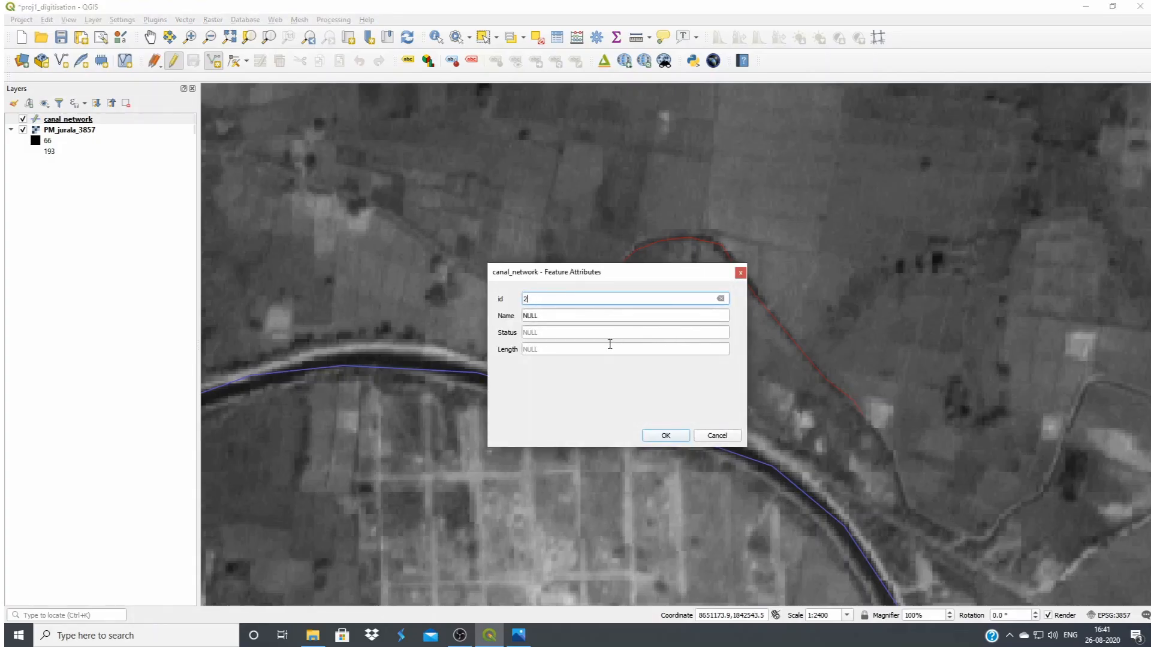
{"action": "double_click", "coordinate": [524, 314]}
{"action": "type", "text": "D1"}
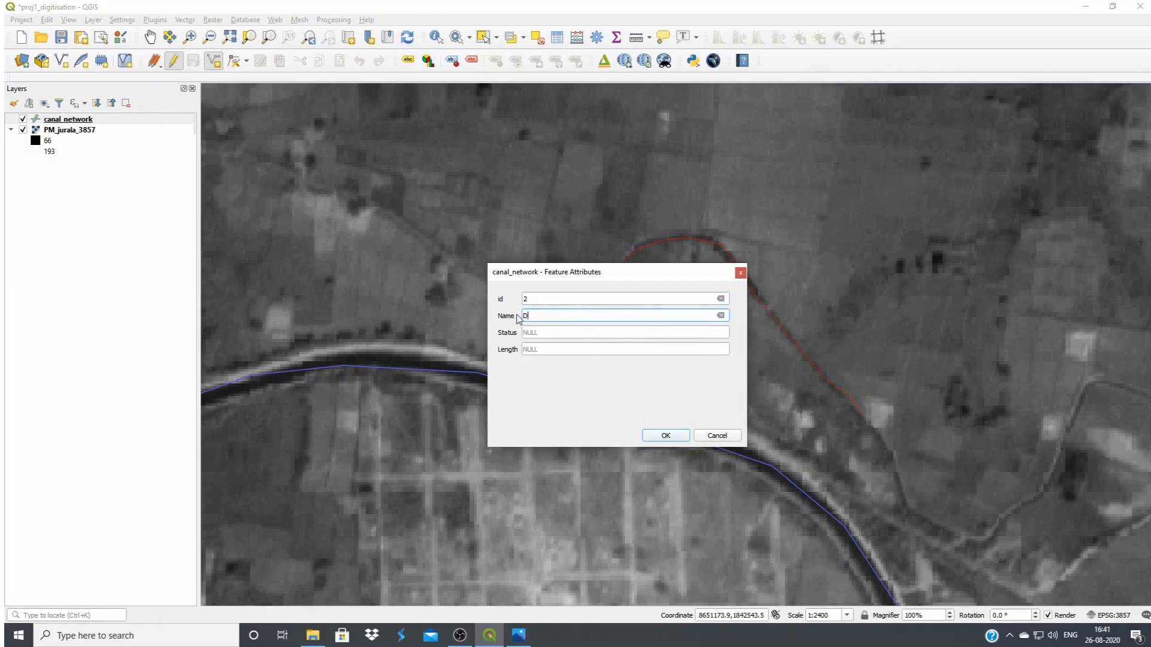
{"action": "left_click", "coordinate": [663, 436]}
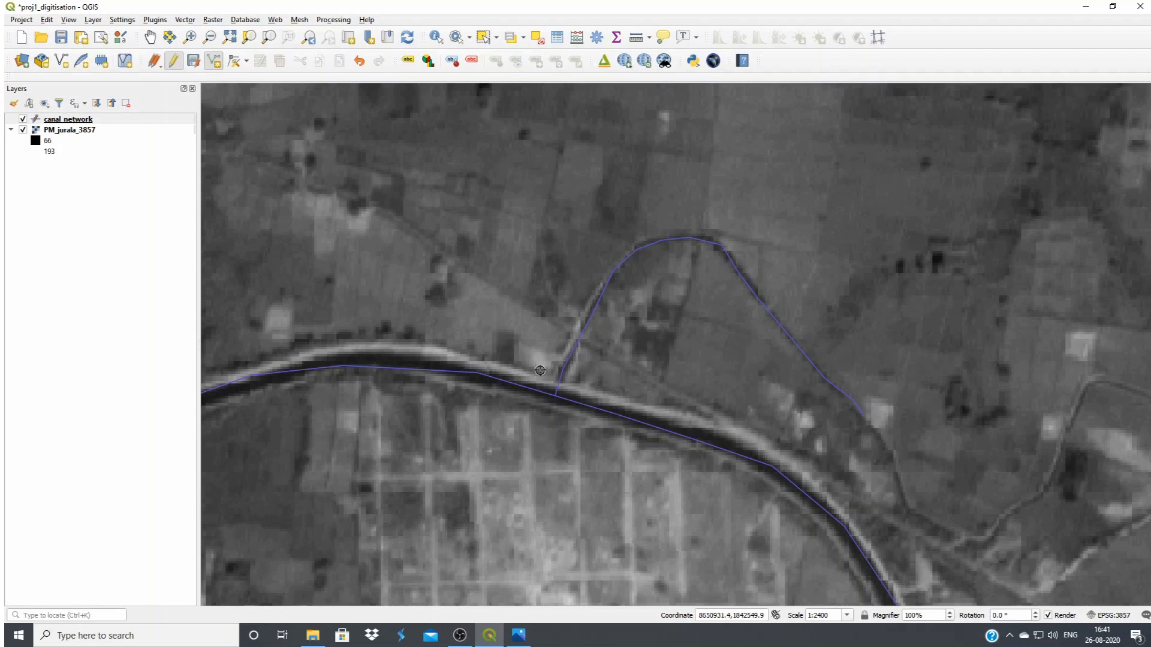
Examine closely whether the start of the D1 branch line touches the main canal line at their junction
{"action": "scroll", "coordinate": [553, 407], "scroll_direction": "up", "scroll_amount": 1}
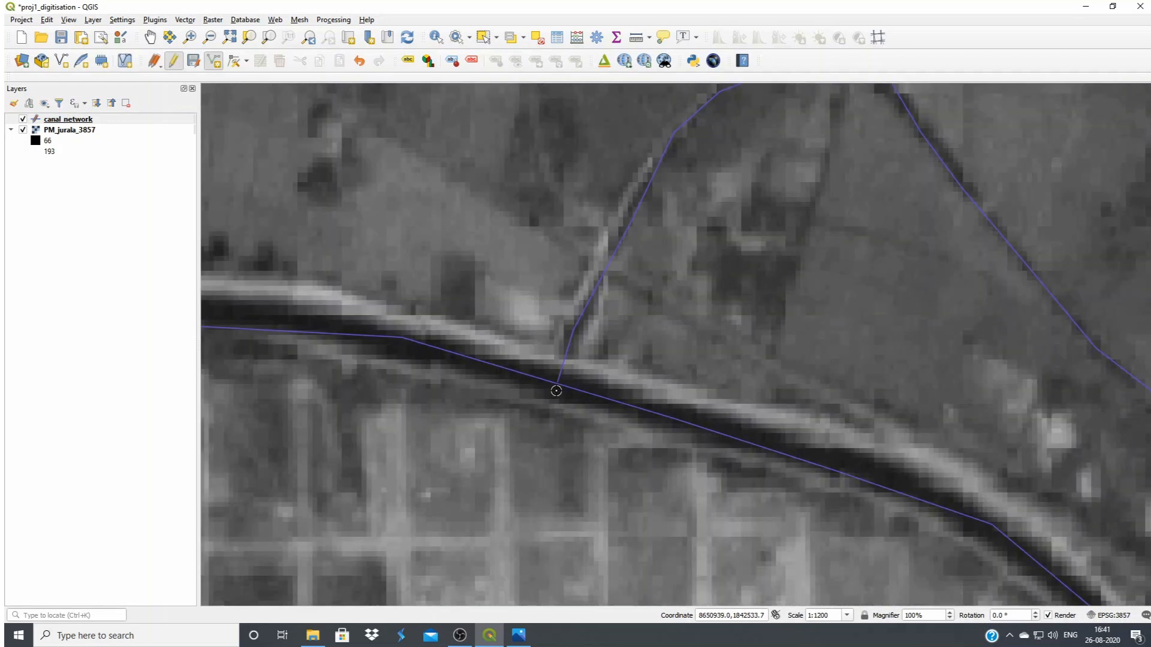
{"action": "scroll", "coordinate": [557, 391], "scroll_direction": "up", "scroll_amount": 3}
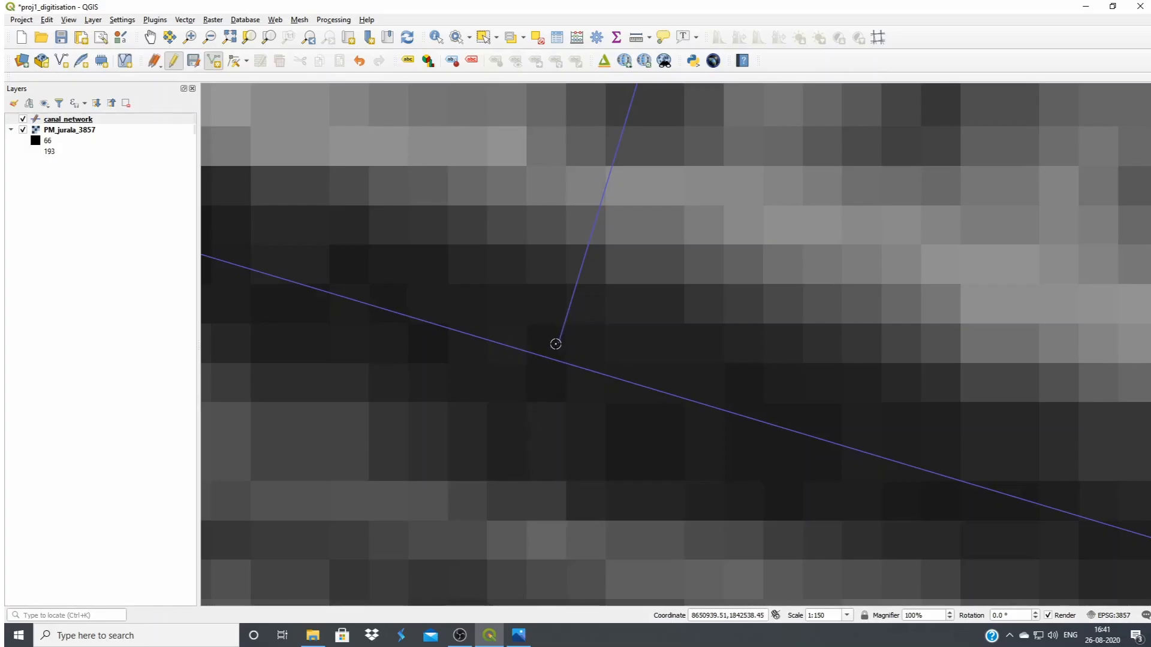
{"action": "scroll", "coordinate": [608, 318], "scroll_direction": "down", "scroll_amount": 2}
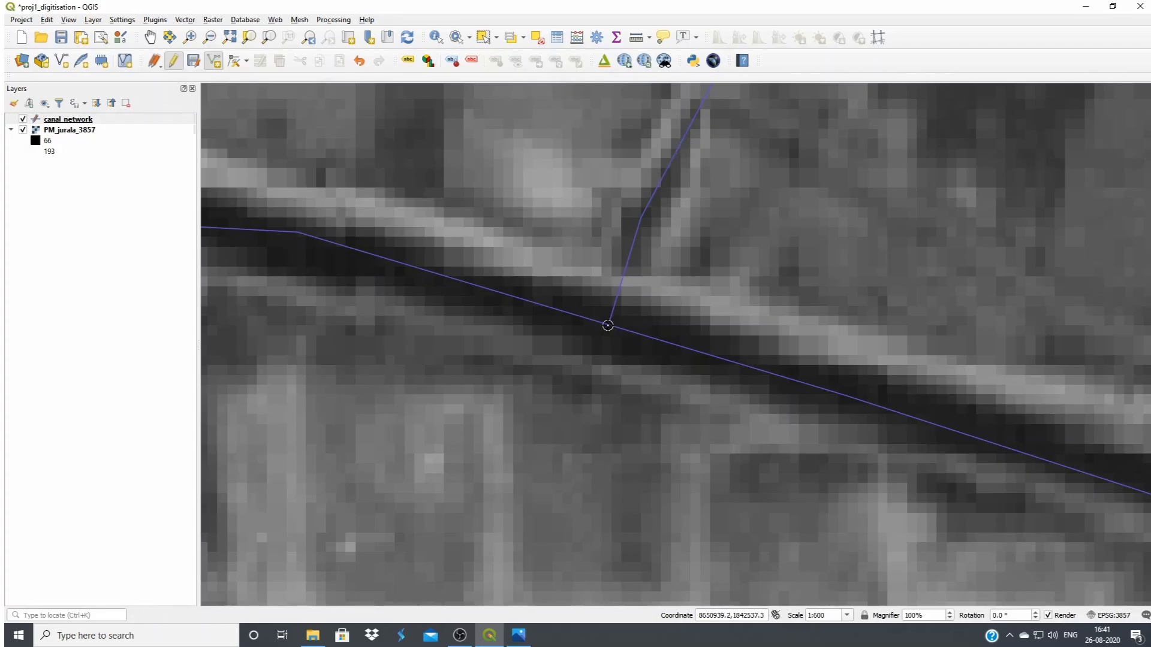
{"action": "scroll", "coordinate": [607, 325], "scroll_direction": "up", "scroll_amount": 1}
{"action": "scroll", "coordinate": [609, 330], "scroll_direction": "up", "scroll_amount": 1}
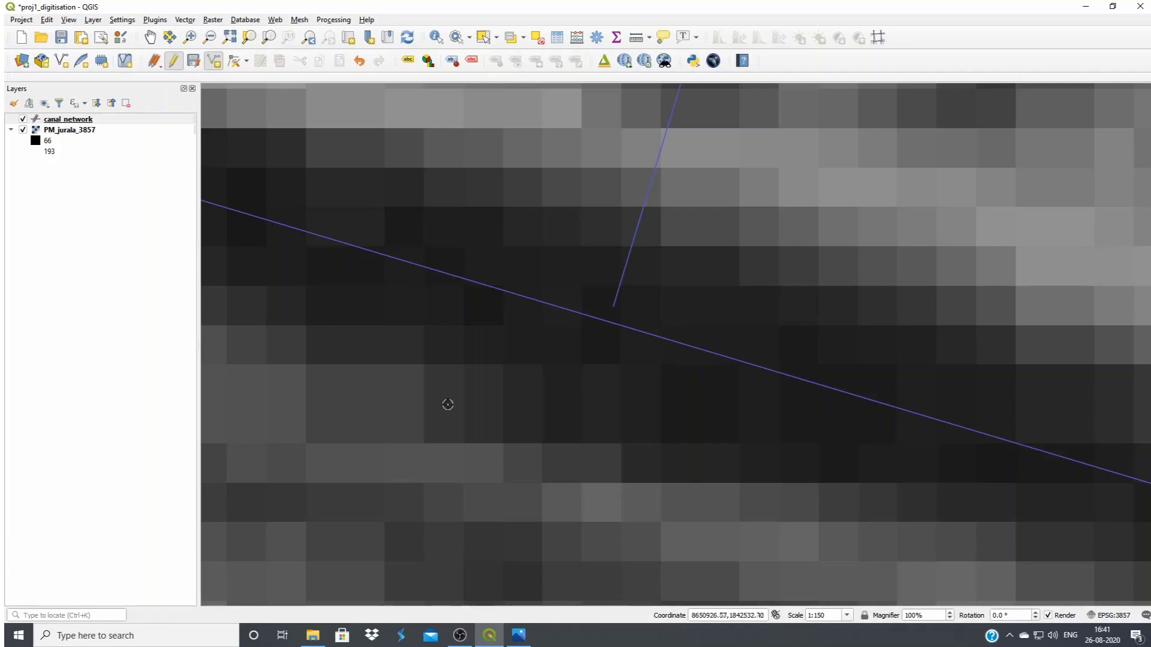
{"action": "scroll", "coordinate": [527, 429], "scroll_direction": "down", "scroll_amount": 3}
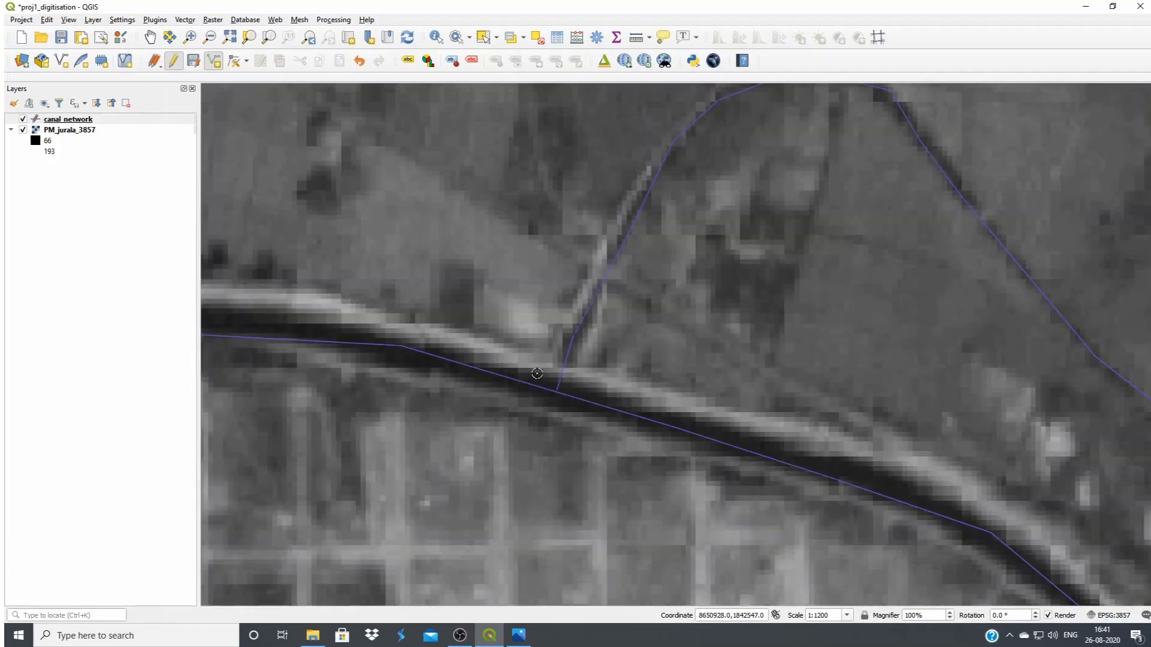
{"action": "scroll", "coordinate": [606, 372], "scroll_direction": "down", "scroll_amount": 1}
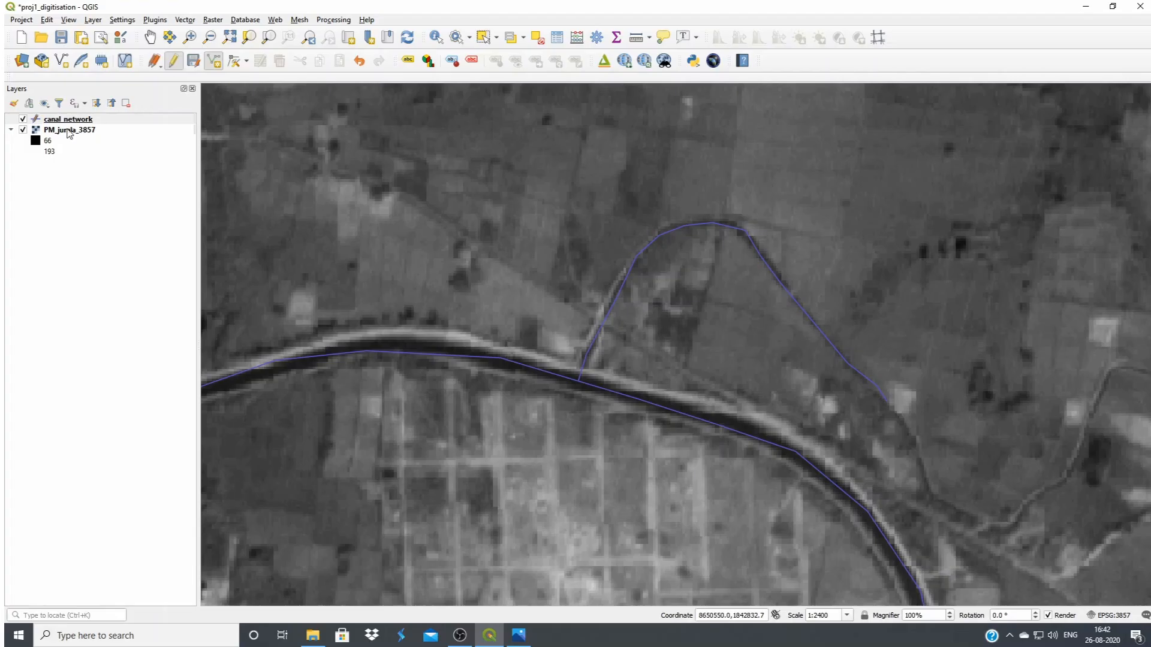
Select the D1 branch line in the canal_network layer and delete it
{"action": "left_click", "coordinate": [141, 120]}
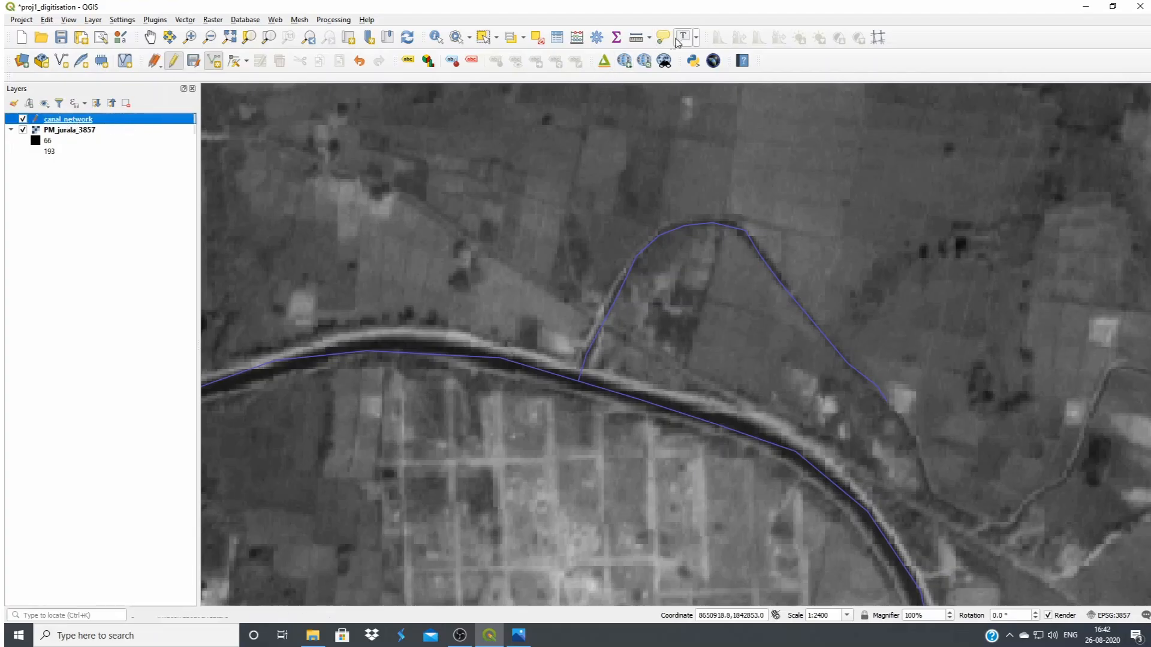
{"action": "left_click", "coordinate": [483, 39]}
{"action": "left_click", "coordinate": [701, 227]}
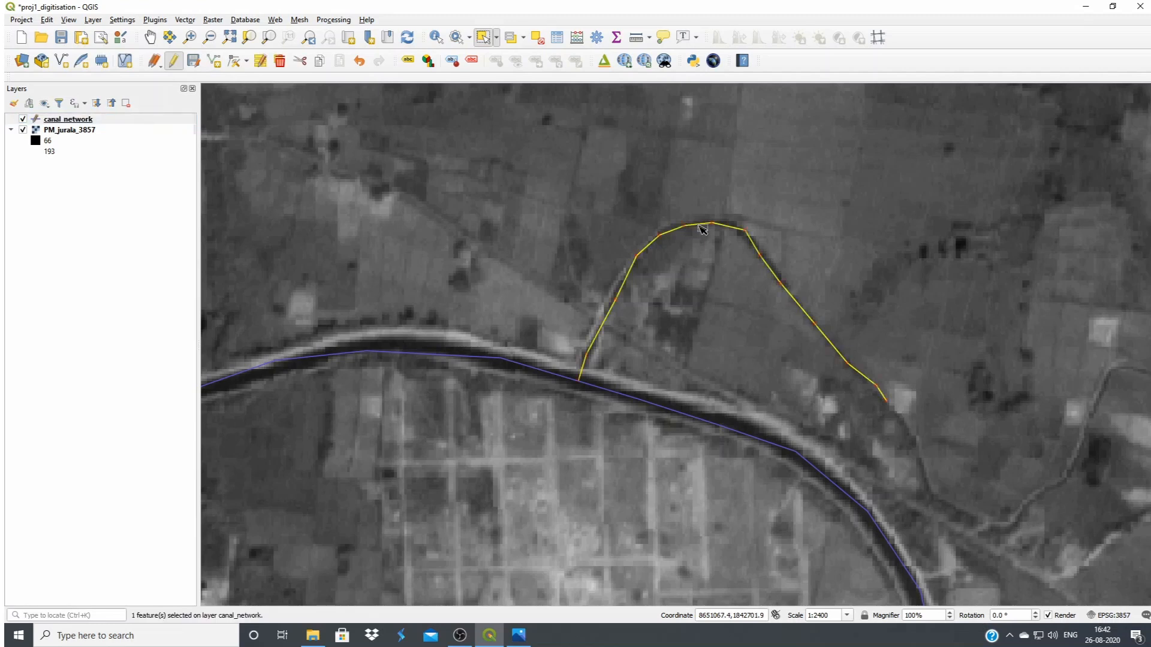
{"action": "key", "text": "Delete"}
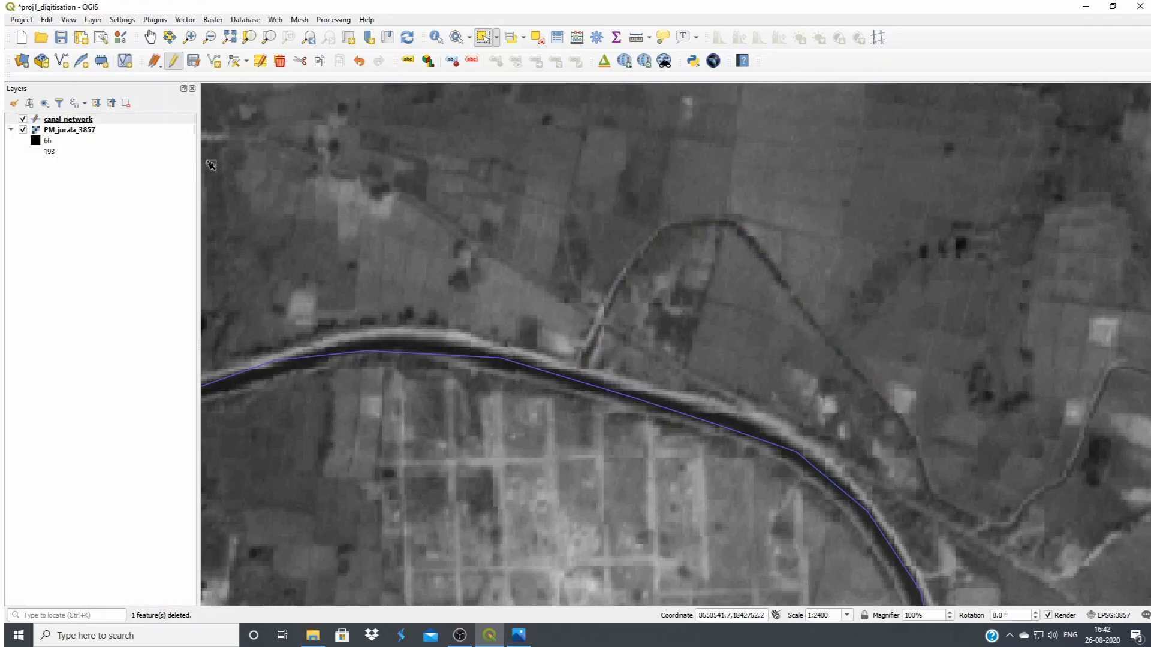
Show the Snapping Toolbar and dock it in line with the existing toolbars above the map
{"action": "left_click", "coordinate": [69, 21]}
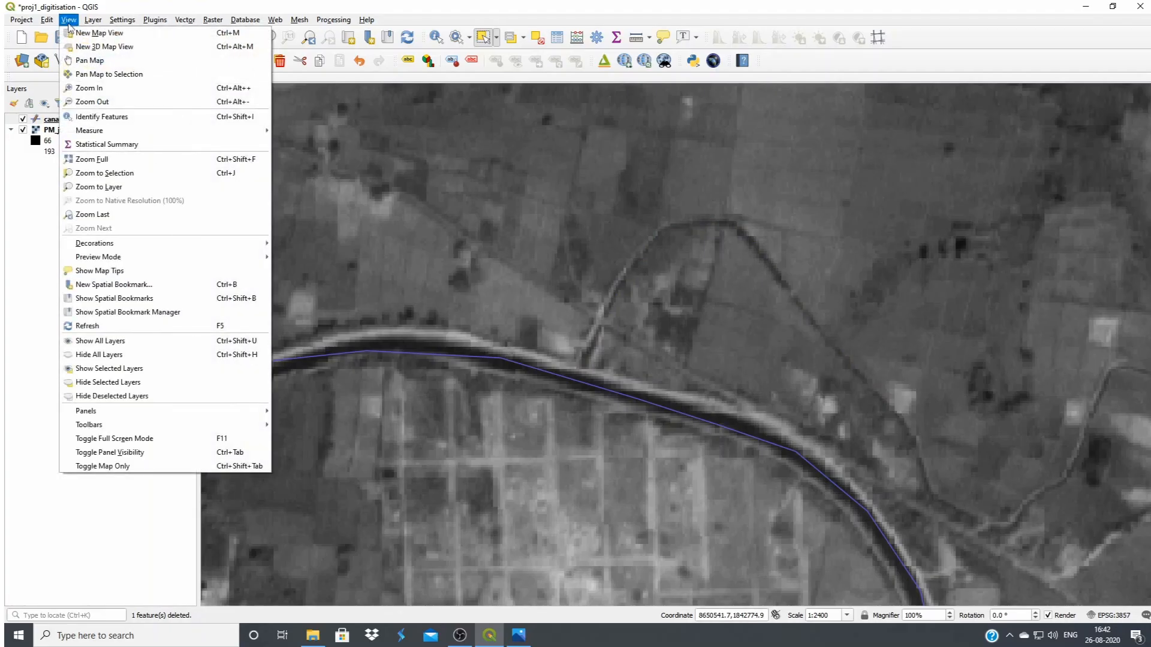
{"action": "mouse_move", "coordinate": [128, 427]}
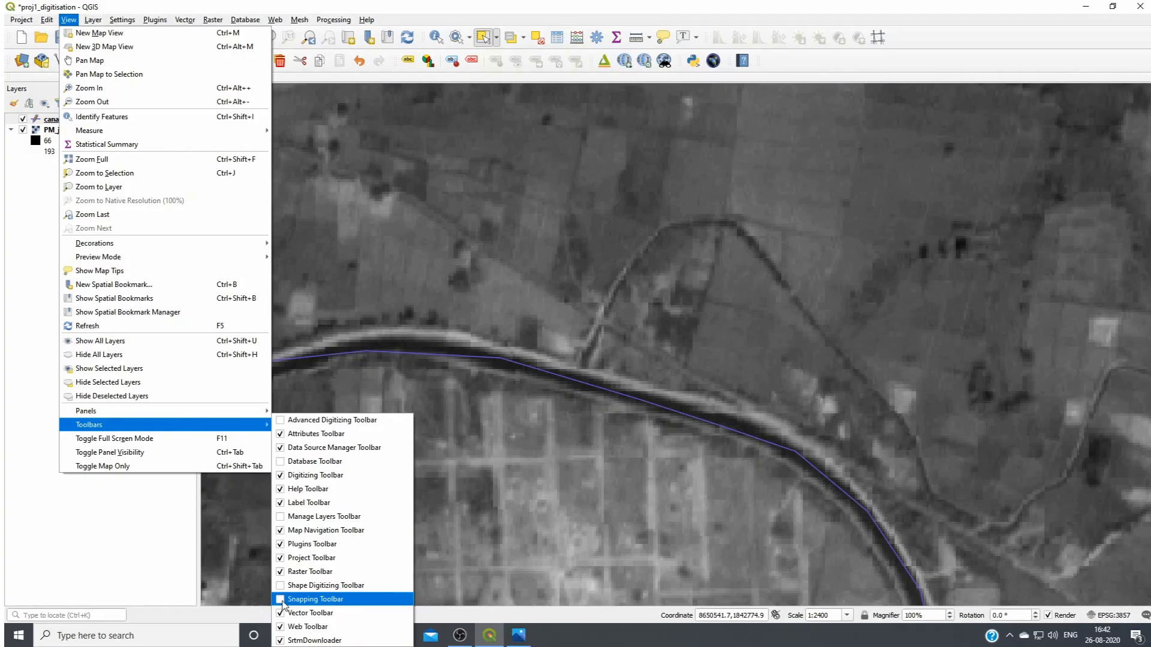
{"action": "left_click", "coordinate": [311, 599]}
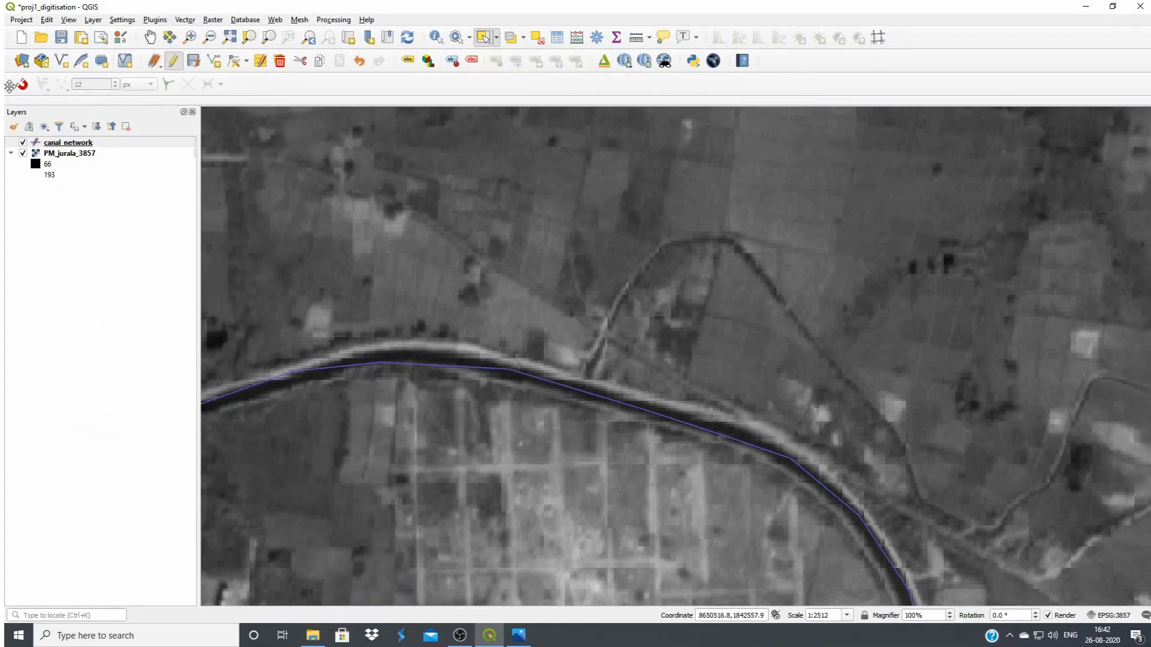
{"action": "left_click_drag", "start_coordinate": [8, 84], "coordinate": [770, 60]}
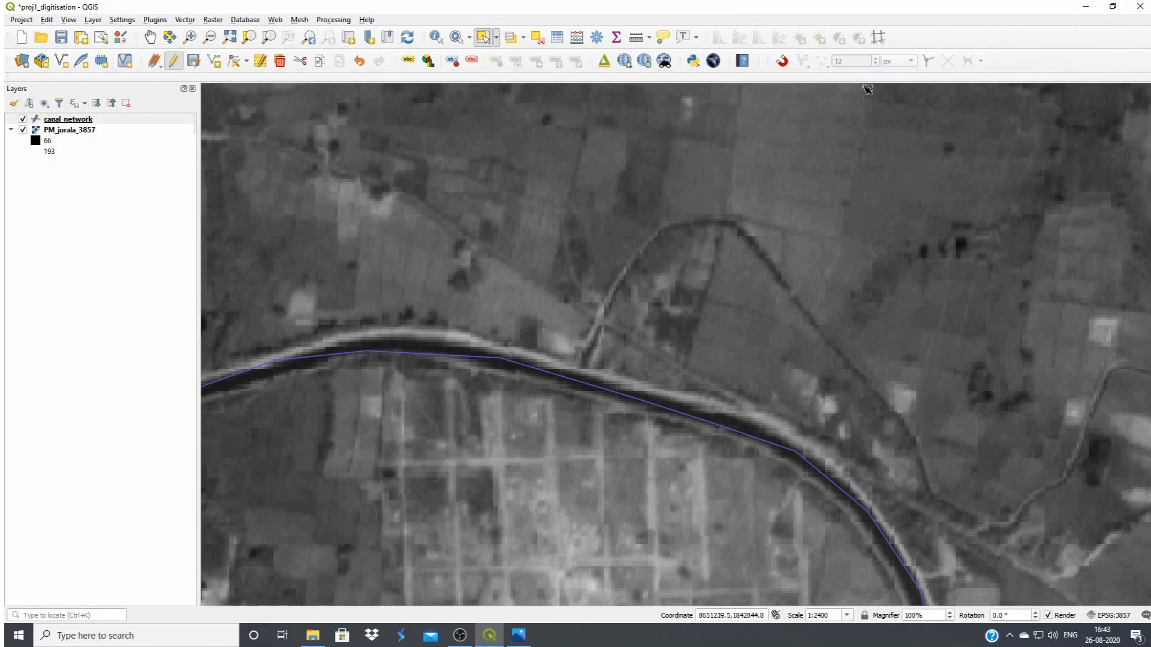
Enable snapping for all layers to Vertex and Segment with a tolerance of 20 meters
{"action": "left_click", "coordinate": [783, 62]}
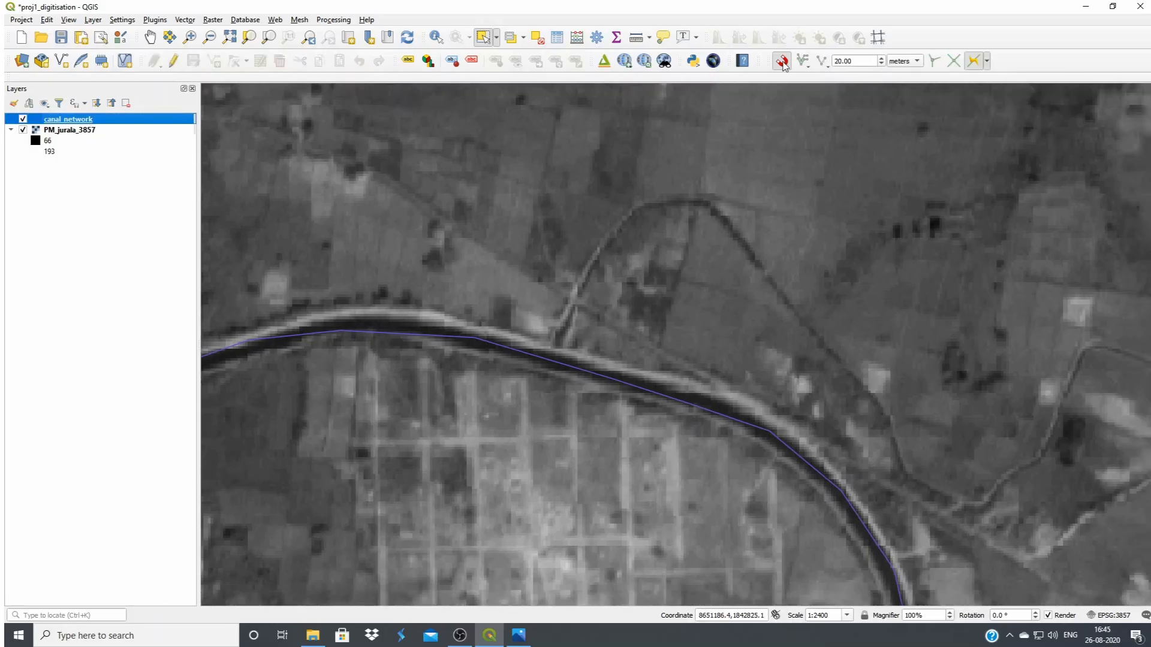
{"action": "left_click", "coordinate": [848, 61]}
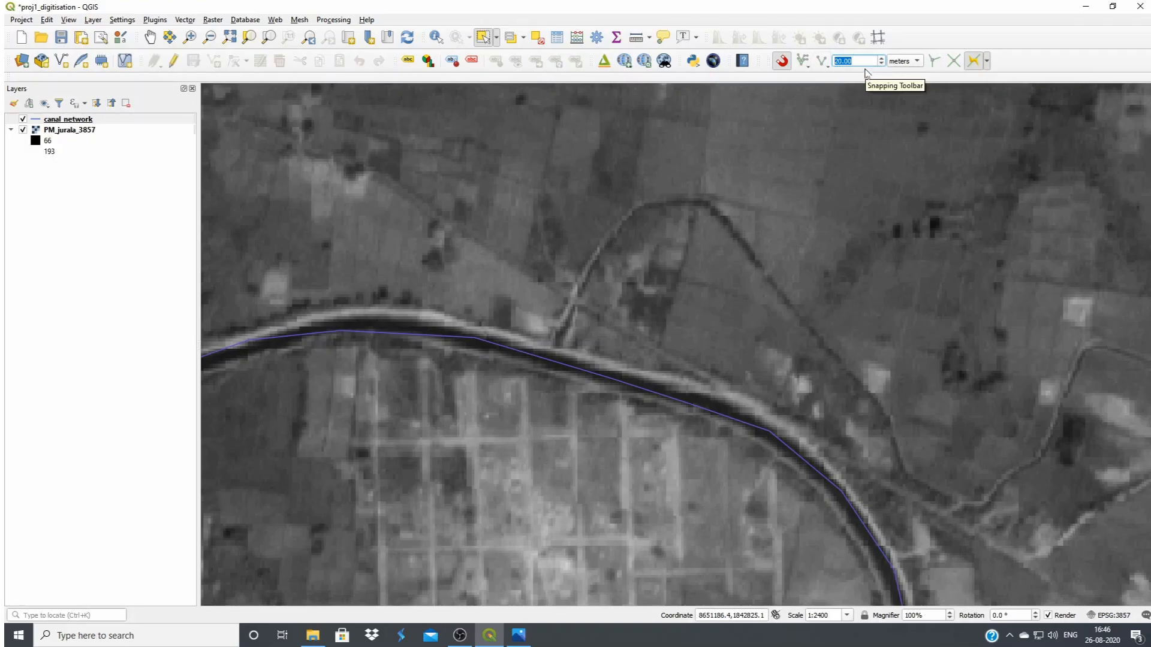
{"action": "left_click", "coordinate": [809, 71]}
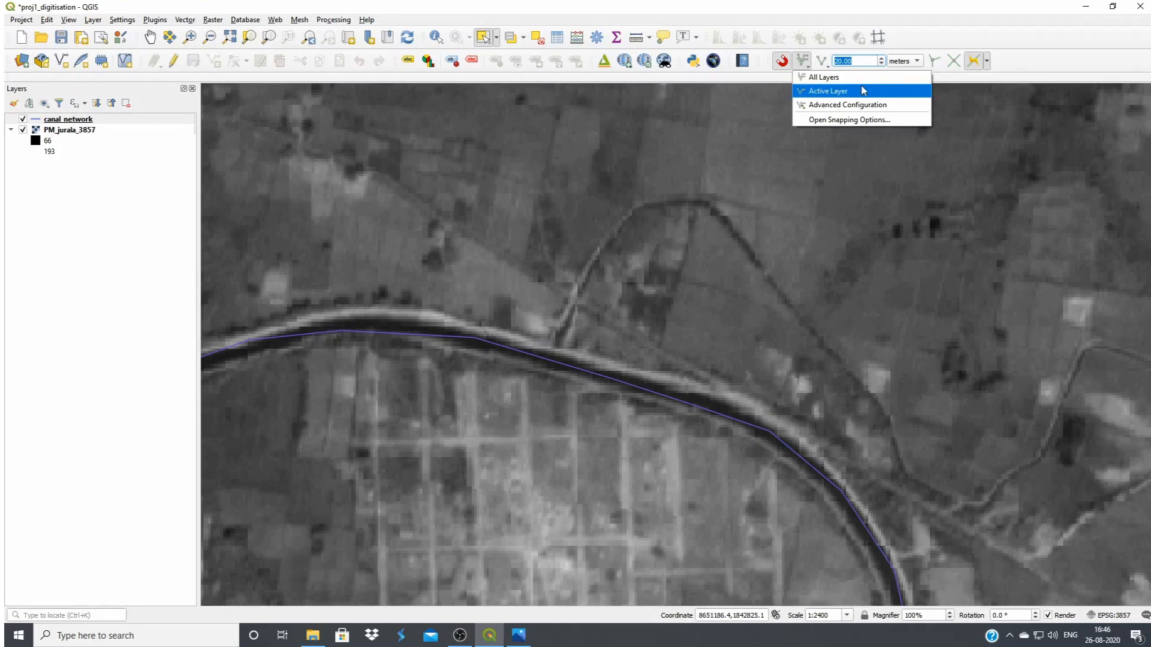
{"action": "left_click", "coordinate": [805, 64]}
{"action": "left_click", "coordinate": [823, 65]}
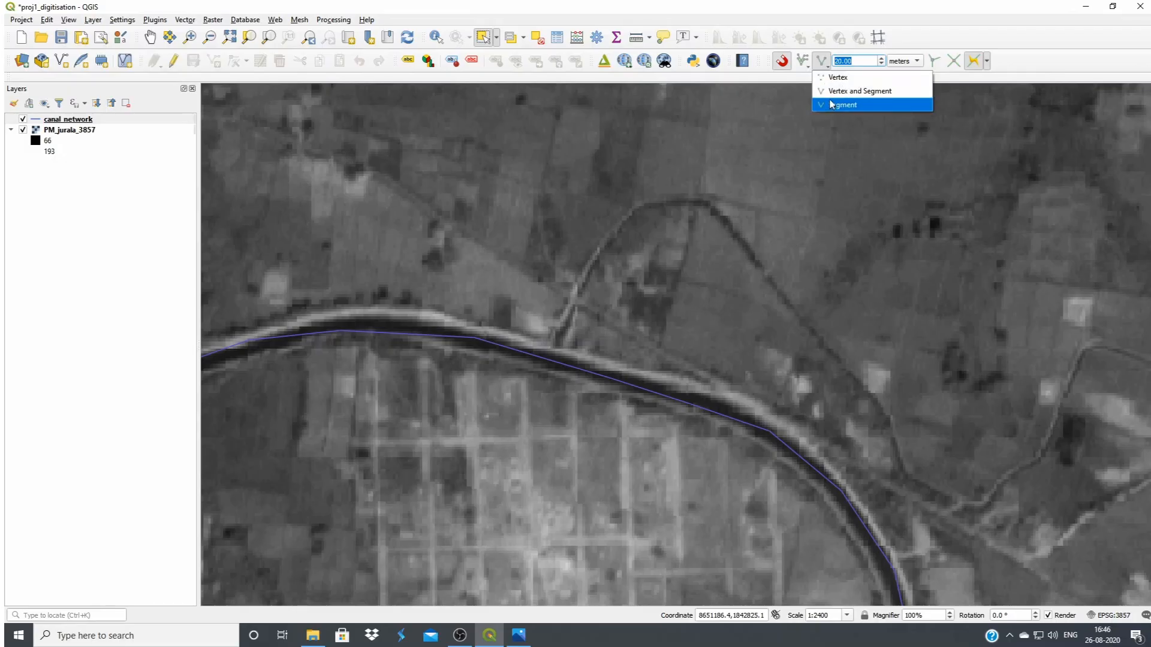
{"action": "left_click", "coordinate": [865, 91]}
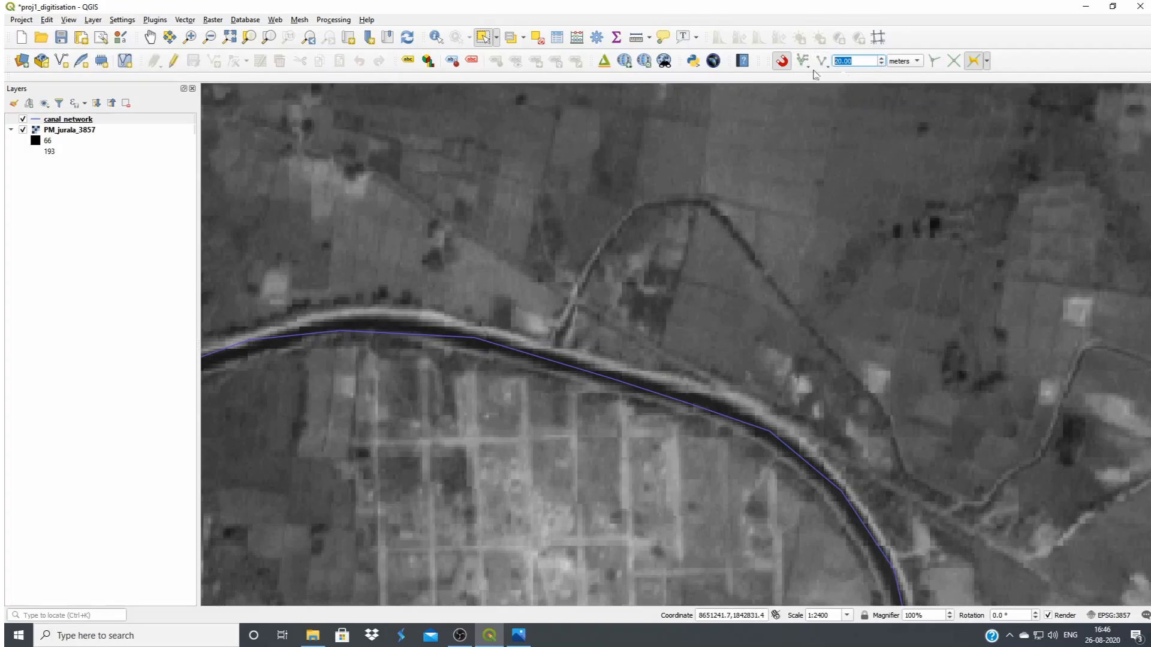
Reopen canal_network for editing and start a new line feature for the first branch
{"action": "left_click", "coordinate": [72, 121]}
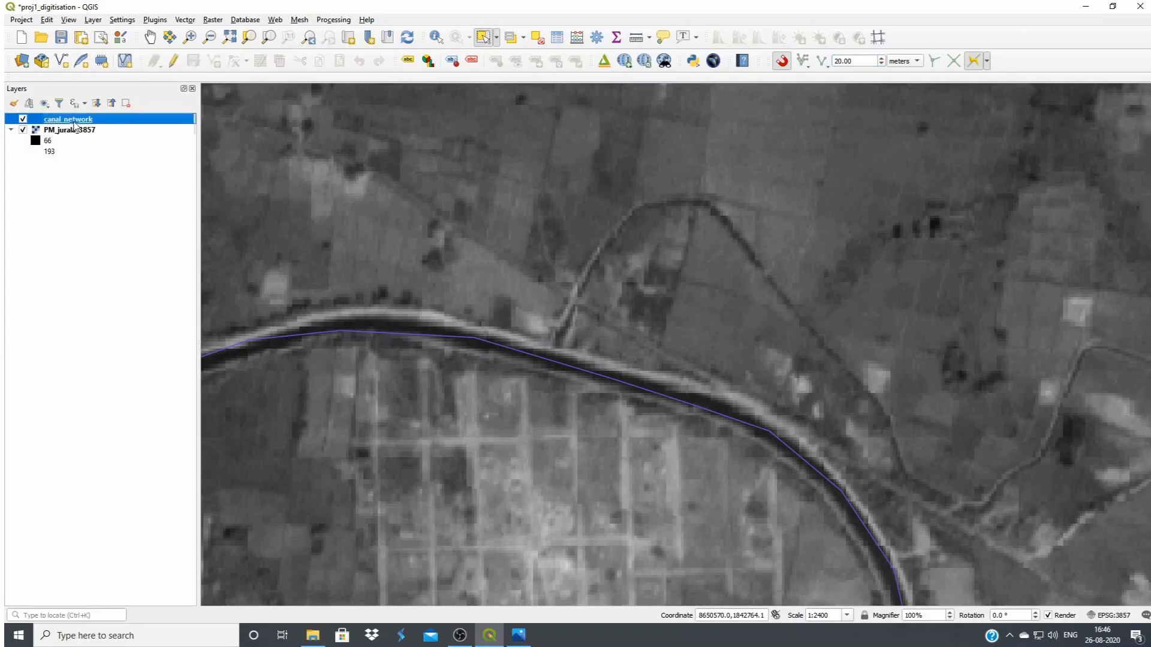
{"action": "left_click", "coordinate": [173, 62]}
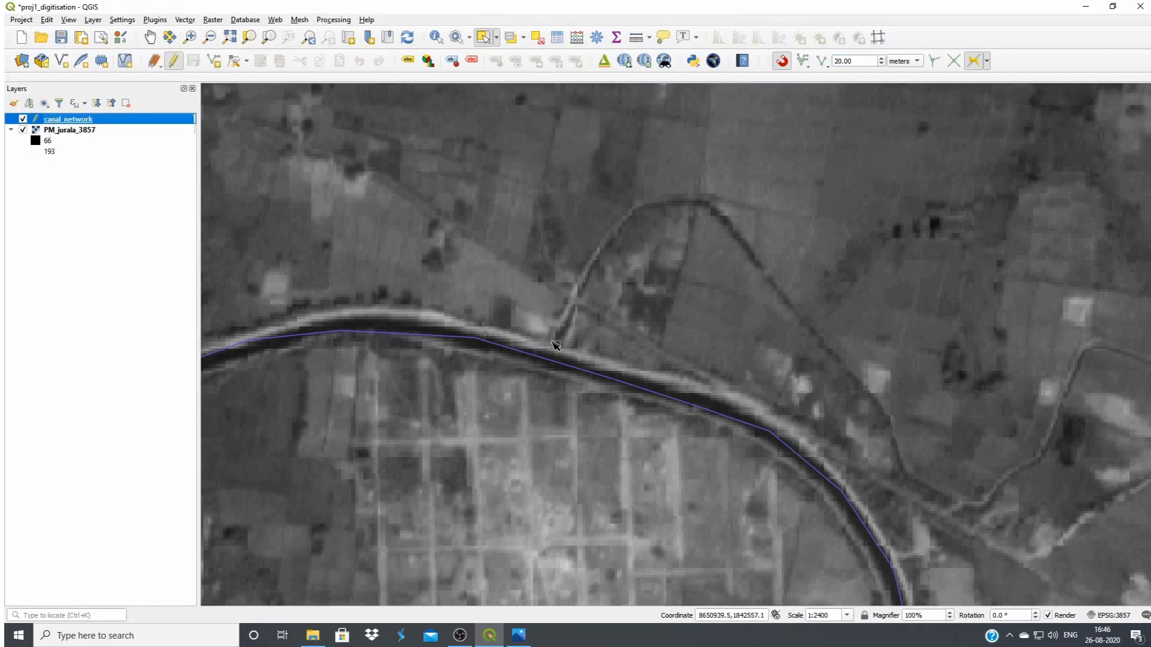
{"action": "left_click", "coordinate": [214, 66]}
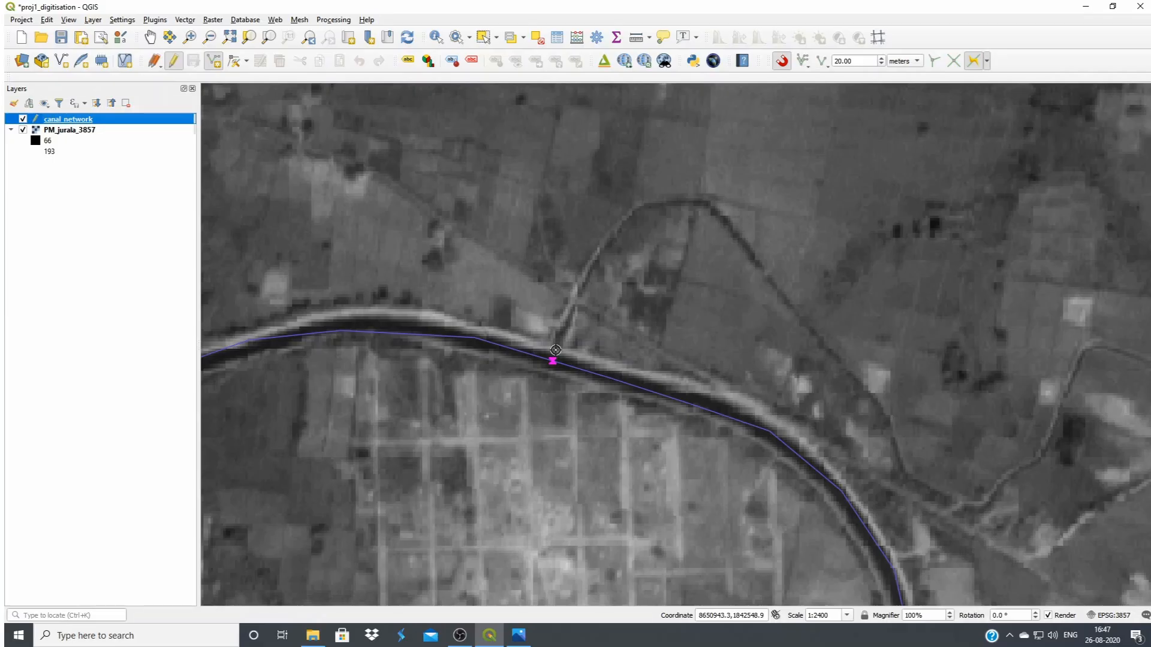
Trace the first branch canal from its offtake snapped on the main canal, over the northern loop and past the dip to the eastern bend
{"action": "left_click", "coordinate": [555, 350]}
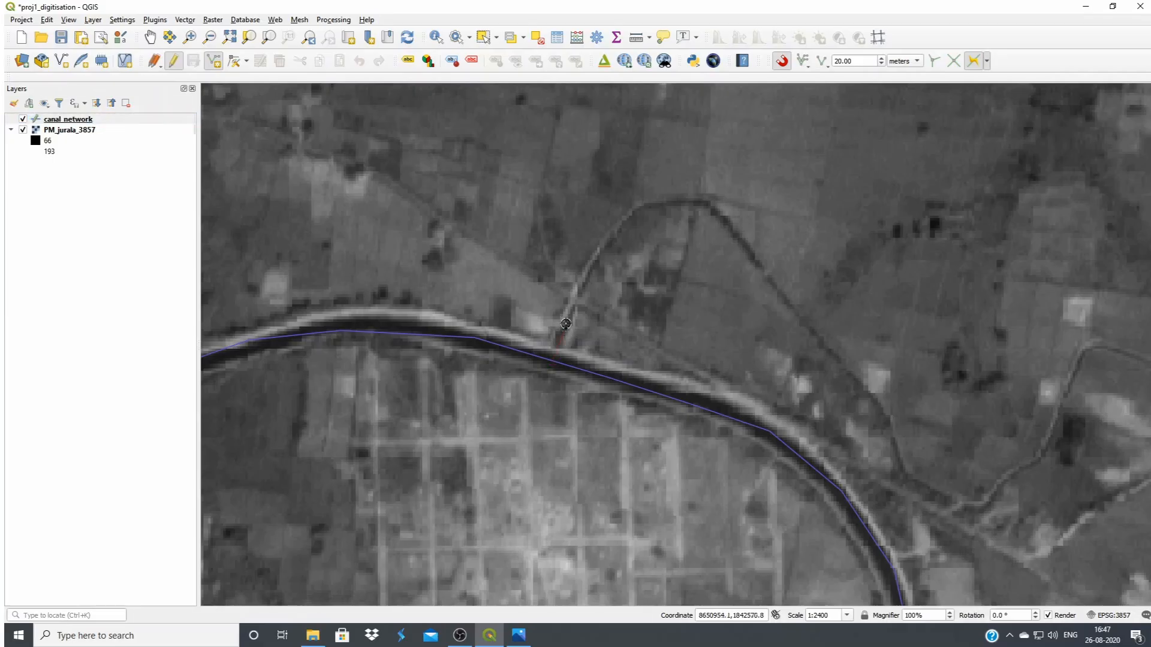
{"action": "left_click", "coordinate": [594, 263]}
{"action": "left_click", "coordinate": [622, 225]}
{"action": "left_click", "coordinate": [646, 208]}
{"action": "left_click", "coordinate": [683, 202]}
{"action": "left_click", "coordinate": [711, 205]}
{"action": "left_click", "coordinate": [762, 277]}
{"action": "left_click", "coordinate": [811, 332]}
{"action": "left_click", "coordinate": [887, 415]}
{"action": "left_click", "coordinate": [901, 467]}
{"action": "left_click", "coordinate": [961, 500]}
{"action": "left_click", "coordinate": [983, 506]}
{"action": "left_click", "coordinate": [1043, 456]}
{"action": "left_click", "coordinate": [1061, 407]}
{"action": "left_click", "coordinate": [1077, 370]}
{"action": "left_click", "coordinate": [1087, 346]}
{"action": "left_click", "coordinate": [1121, 351]}
Continue the branch line east along the canal, over the second loop and down its south-eastward stretch
{"action": "left_click_drag", "start_coordinate": [1141, 360], "coordinate": [698, 292]}
{"action": "left_click", "coordinate": [728, 302]}
{"action": "left_click", "coordinate": [768, 309]}
{"action": "left_click", "coordinate": [828, 263]}
{"action": "left_click", "coordinate": [850, 208]}
{"action": "left_click", "coordinate": [878, 165]}
{"action": "left_click", "coordinate": [986, 195]}
{"action": "left_click", "coordinate": [1001, 223]}
{"action": "left_click", "coordinate": [1011, 259]}
{"action": "left_click", "coordinate": [1007, 300]}
{"action": "left_click", "coordinate": [1011, 327]}
{"action": "left_click", "coordinate": [1139, 395]}
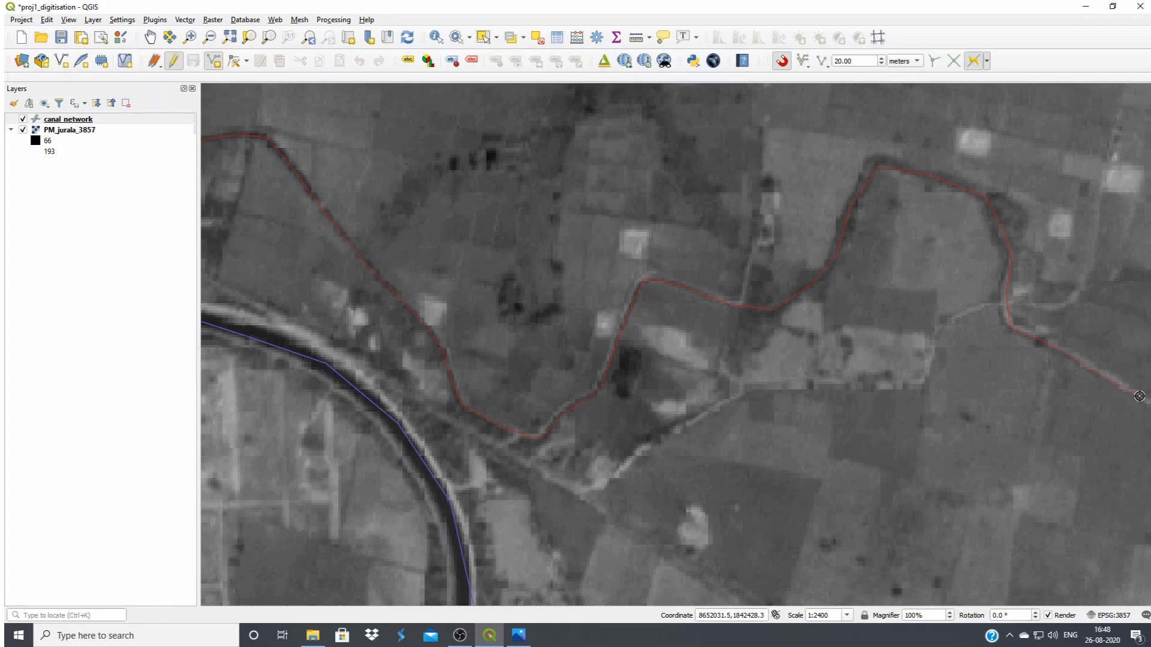
Extend the branch line along the straight eastward canal reach and around the bright patch at its end
{"action": "left_click_drag", "start_coordinate": [1108, 377], "coordinate": [383, 164]}
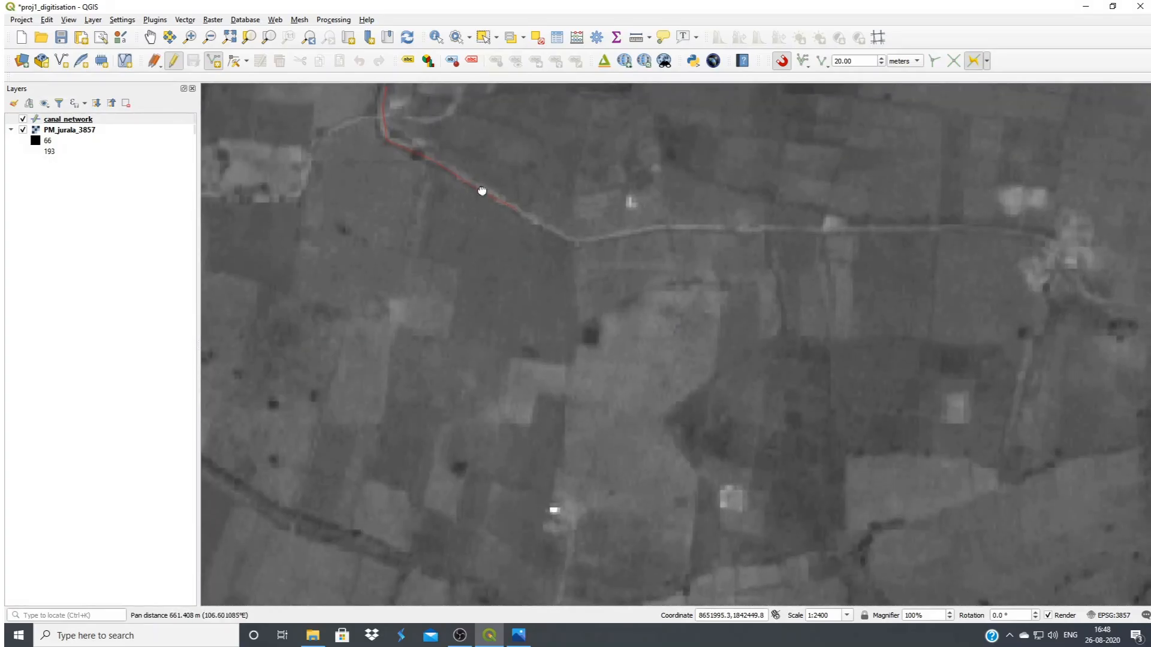
{"action": "left_click", "coordinate": [621, 238]}
{"action": "left_click", "coordinate": [703, 228]}
{"action": "left_click", "coordinate": [762, 233]}
{"action": "left_click", "coordinate": [823, 233]}
{"action": "left_click", "coordinate": [887, 231]}
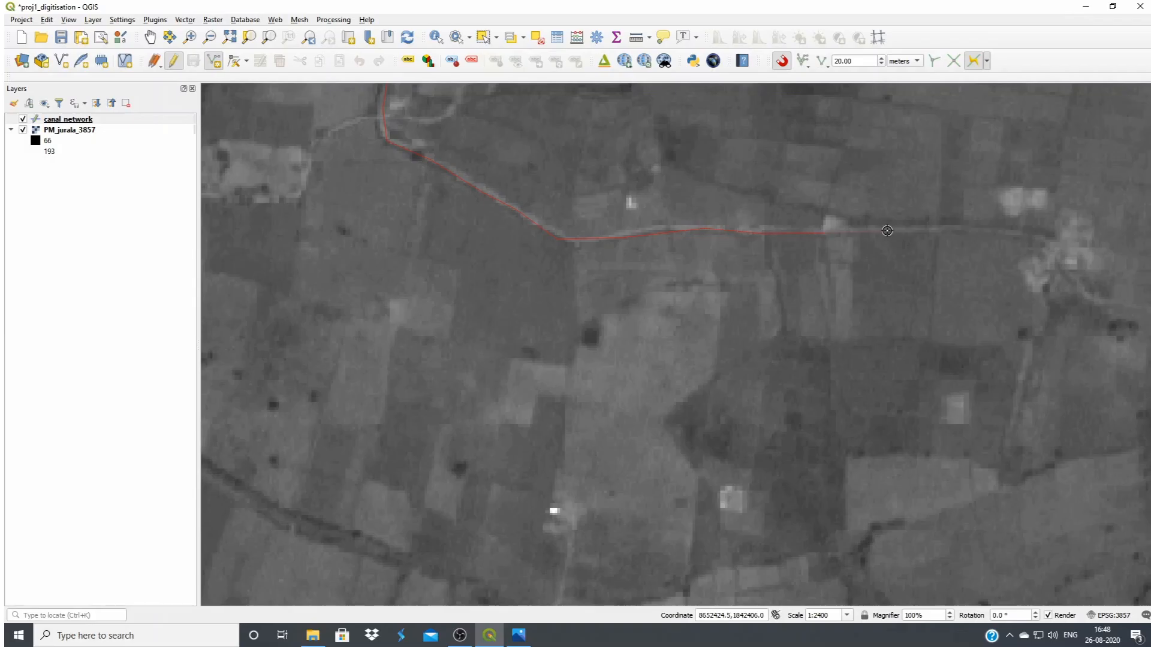
{"action": "left_click", "coordinate": [952, 233]}
{"action": "left_click", "coordinate": [1038, 231]}
{"action": "left_click", "coordinate": [1058, 253]}
{"action": "left_click", "coordinate": [1076, 274]}
{"action": "left_click", "coordinate": [1091, 292]}
Finish the branch line at the canal's faint eastern end and save it with id 2 and name D1
{"action": "left_click_drag", "start_coordinate": [1111, 302], "coordinate": [616, 235]}
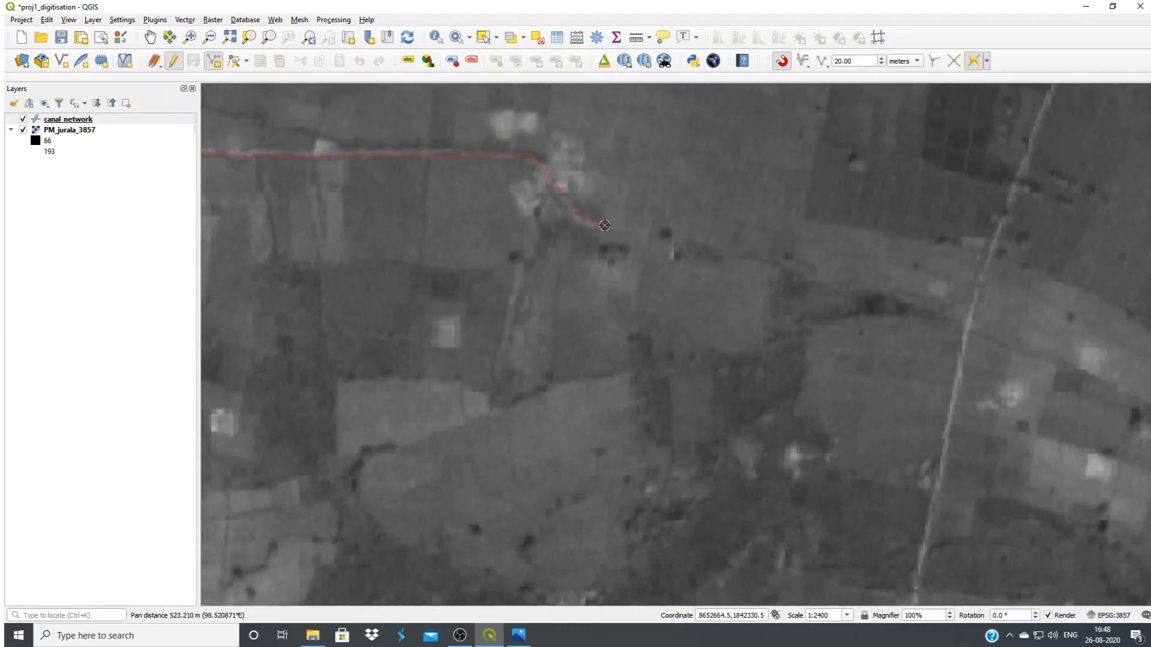
{"action": "right_click", "coordinate": [640, 234]}
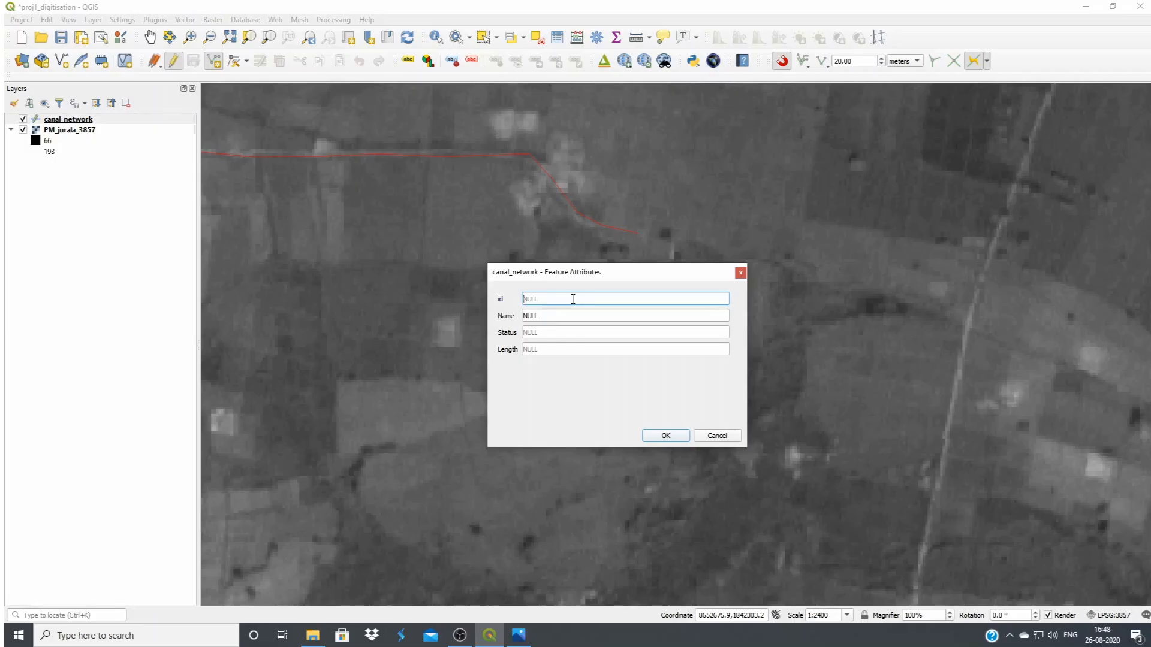
{"action": "left_click", "coordinate": [555, 318]}
{"action": "type", "text": "D1"}
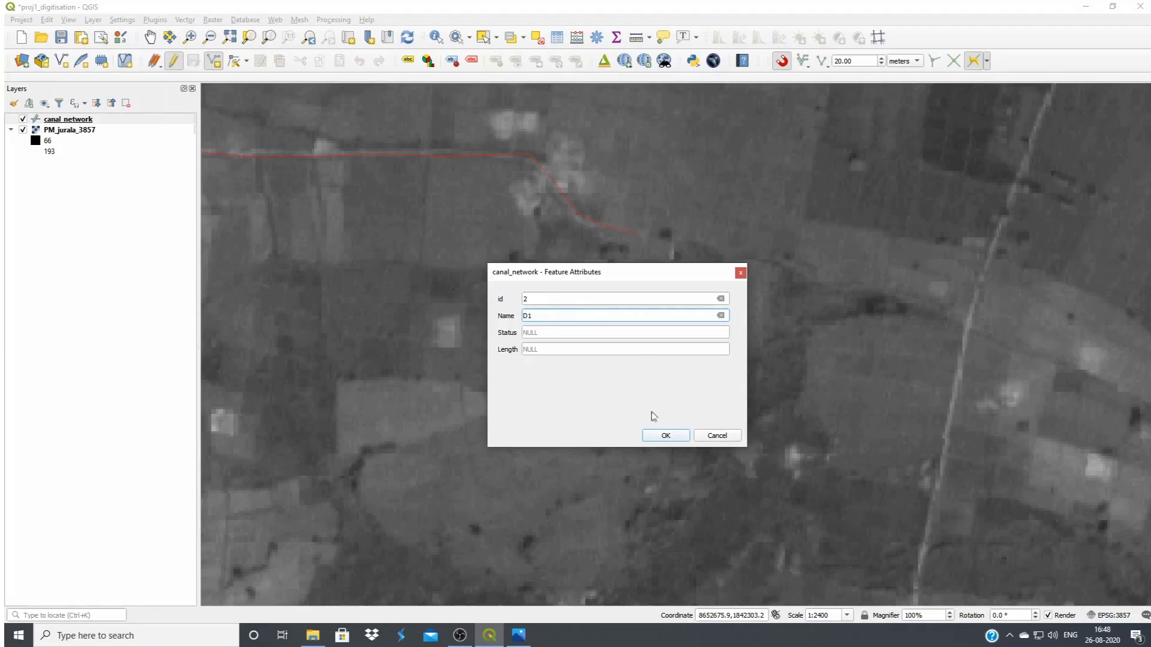
{"action": "left_click", "coordinate": [662, 437]}
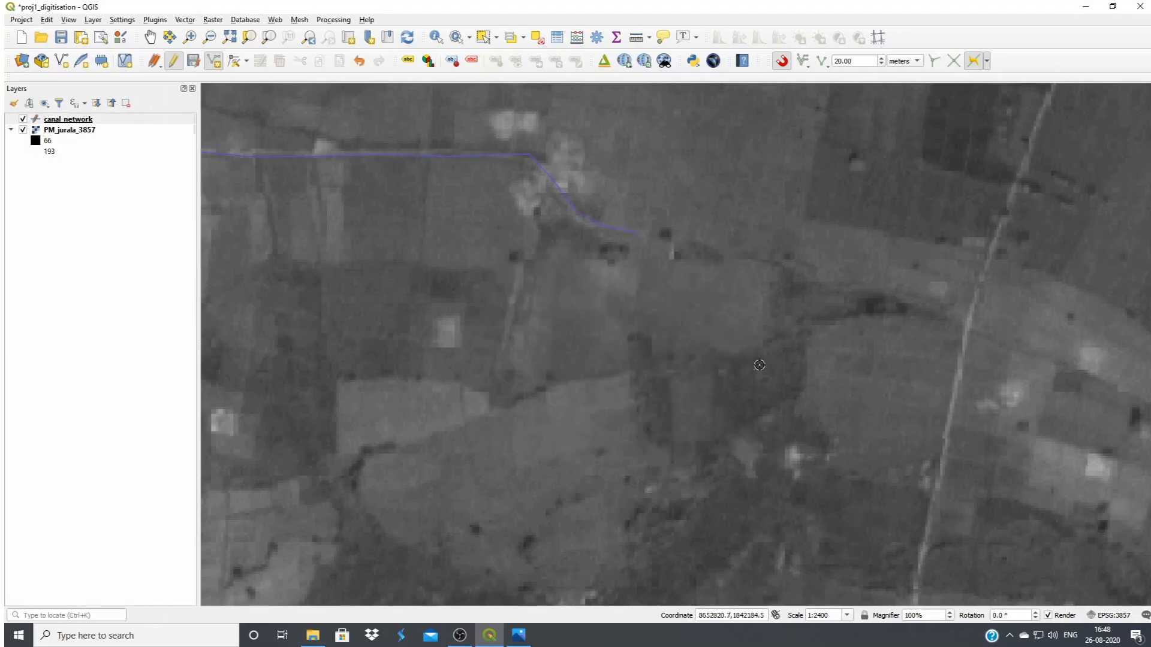
Inspect at close range whether the D1 branch's starting vertex meets the main canal line
{"action": "scroll", "coordinate": [833, 384], "scroll_direction": "down", "scroll_amount": 2}
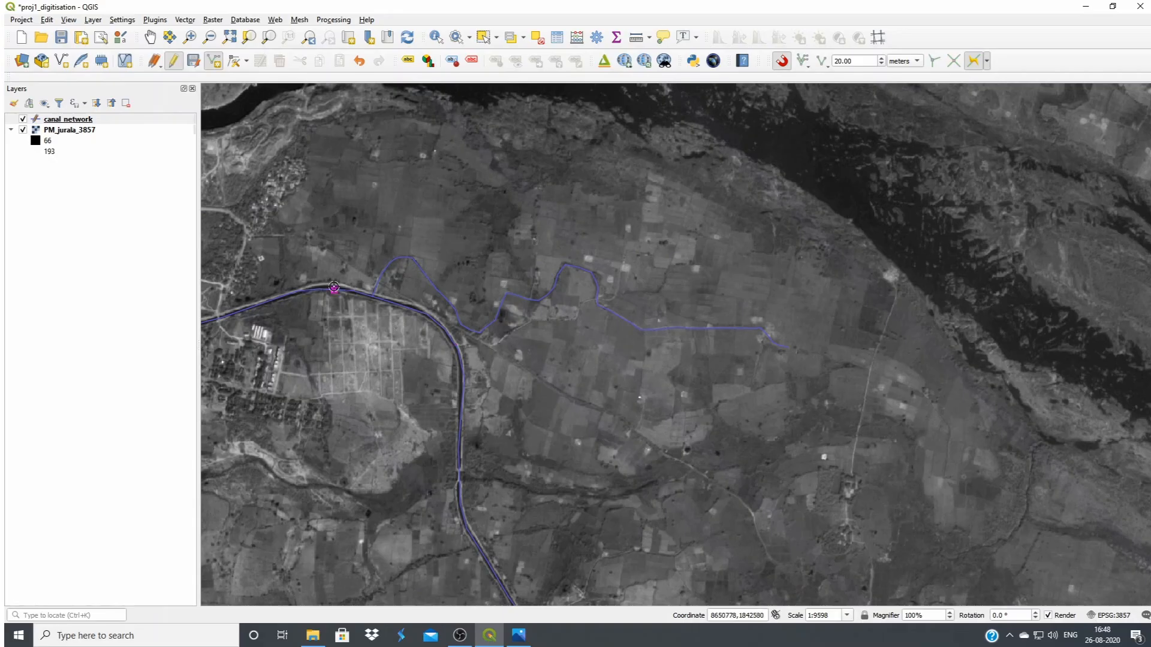
{"action": "scroll", "coordinate": [359, 297], "scroll_direction": "up", "scroll_amount": 3}
{"action": "scroll", "coordinate": [408, 298], "scroll_direction": "up", "scroll_amount": 4}
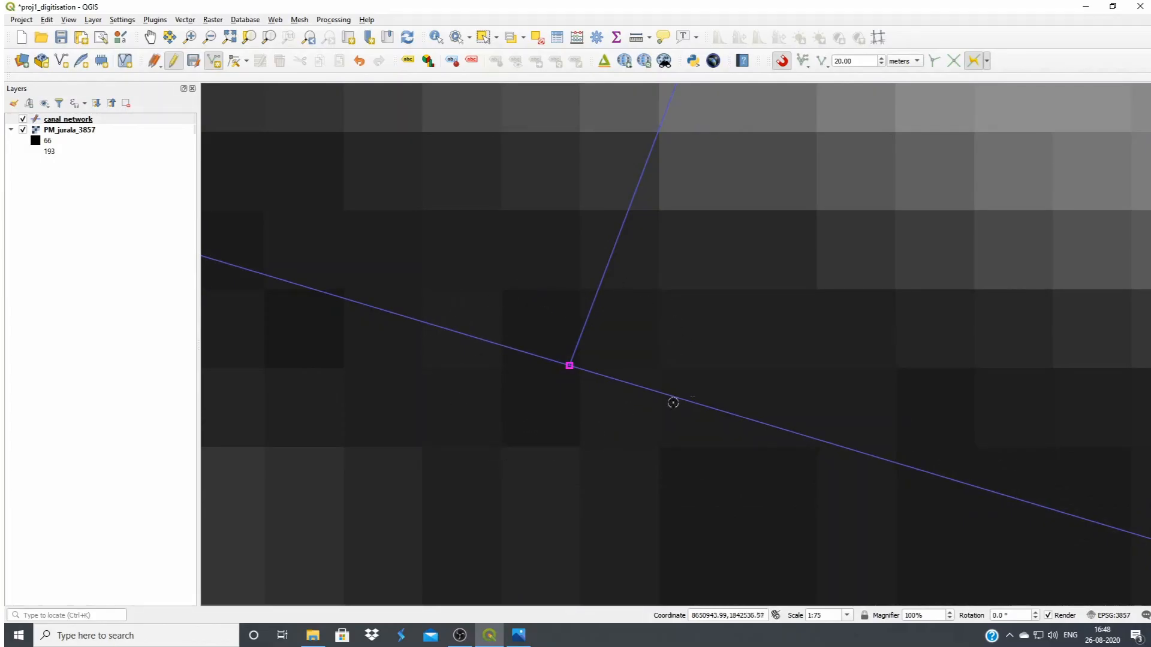
{"action": "scroll", "coordinate": [594, 361], "scroll_direction": "up", "scroll_amount": 1}
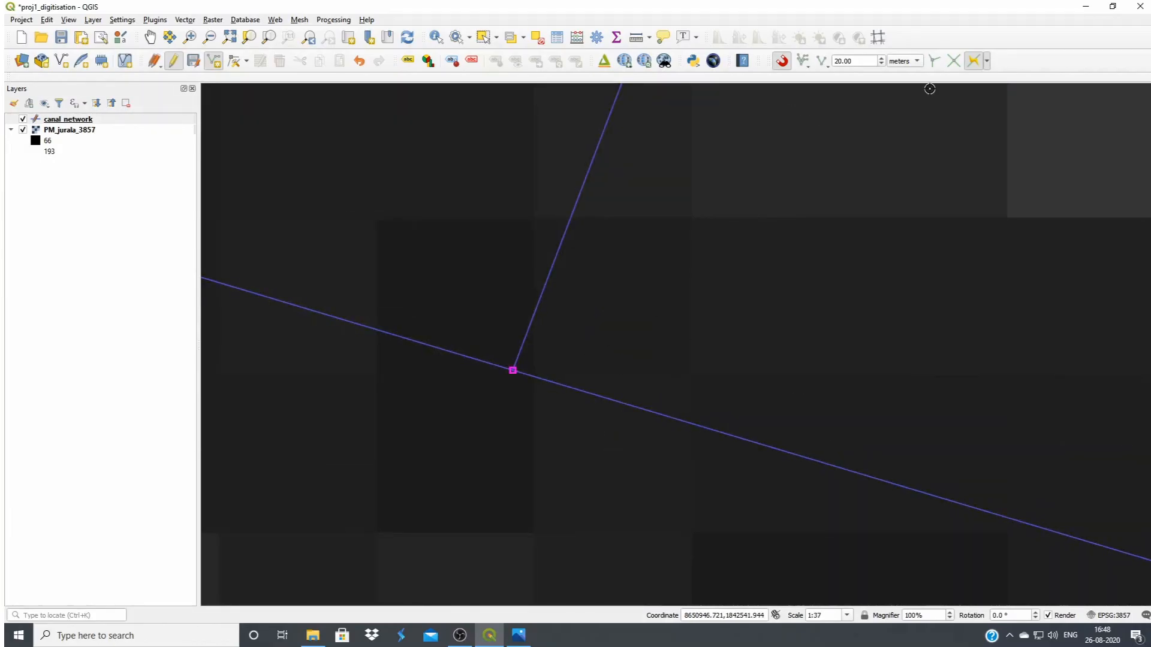
{"action": "scroll", "coordinate": [609, 264], "scroll_direction": "down", "scroll_amount": 1}
{"action": "scroll", "coordinate": [649, 264], "scroll_direction": "down", "scroll_amount": 1}
{"action": "scroll", "coordinate": [535, 268], "scroll_direction": "down", "scroll_amount": 3}
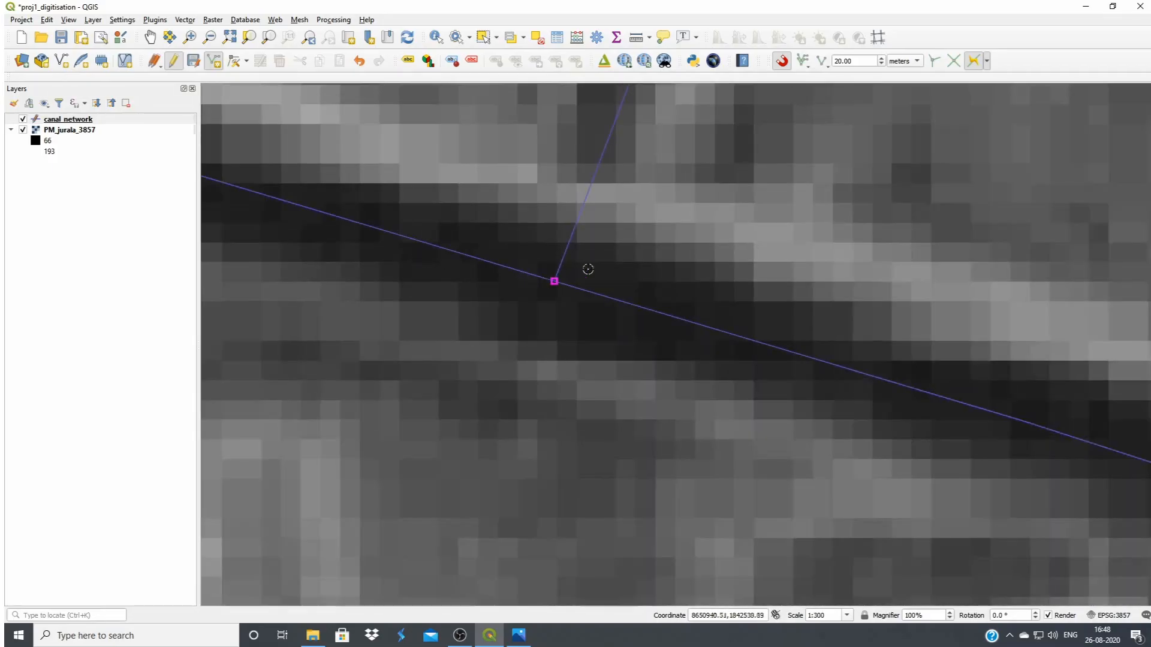
{"action": "scroll", "coordinate": [478, 270], "scroll_direction": "down", "scroll_amount": 1}
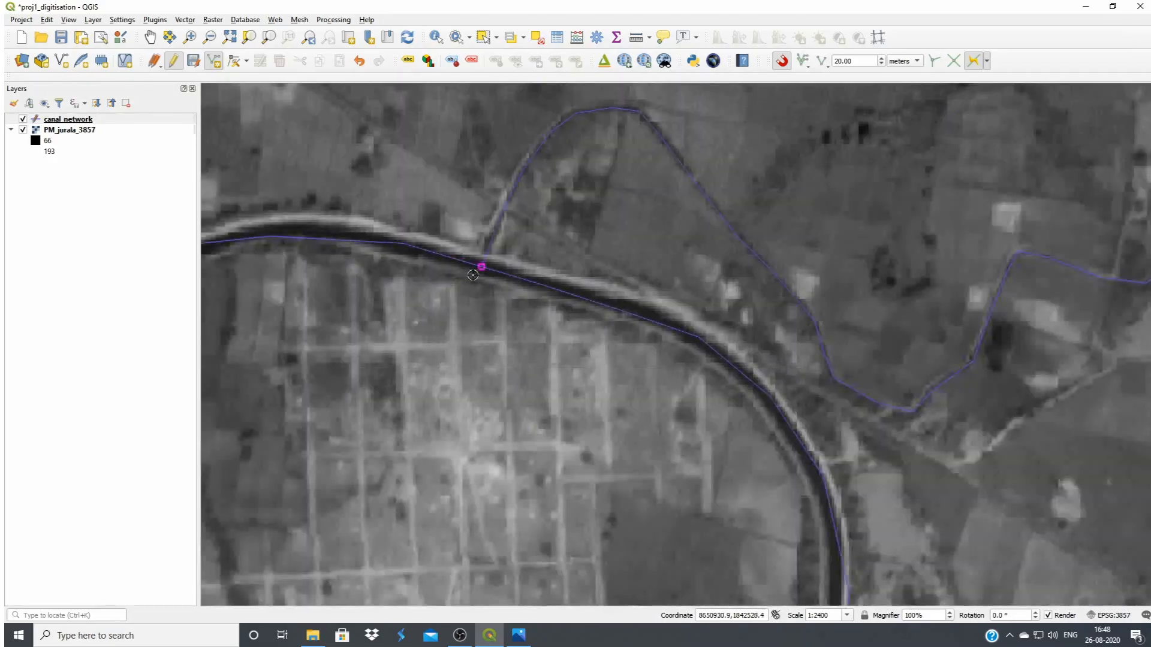
{"action": "scroll", "coordinate": [475, 270], "scroll_direction": "up", "scroll_amount": 3}
{"action": "scroll", "coordinate": [508, 340], "scroll_direction": "down", "scroll_amount": 1}
{"action": "scroll", "coordinate": [506, 342], "scroll_direction": "up", "scroll_amount": 1}
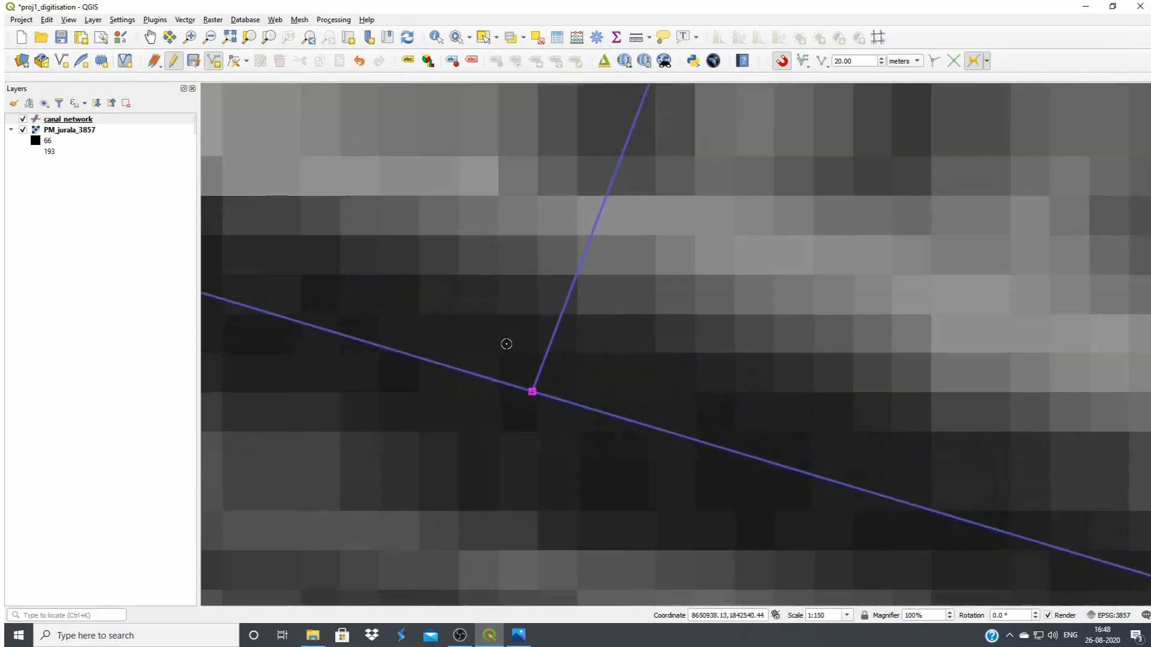
Start a new canal_network line snapped to the southern end vertex of the existing main canal line
{"action": "scroll", "coordinate": [509, 339], "scroll_direction": "down", "scroll_amount": 1}
{"action": "scroll", "coordinate": [580, 329], "scroll_direction": "down", "scroll_amount": 7}
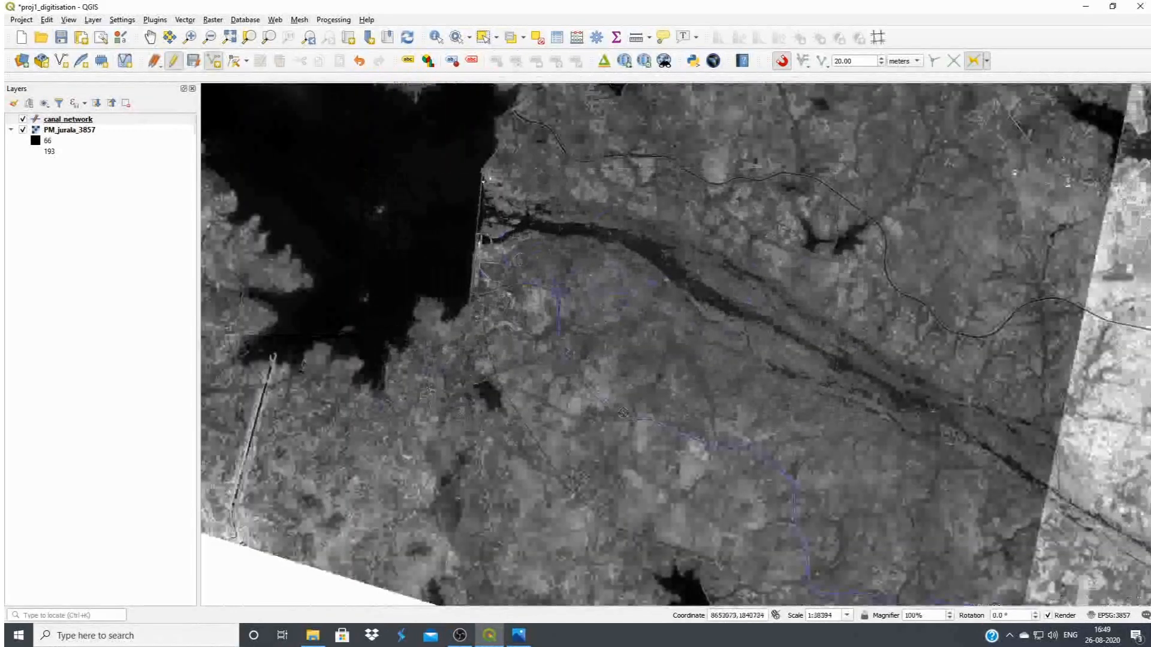
{"action": "scroll", "coordinate": [825, 511], "scroll_direction": "down", "scroll_amount": 1}
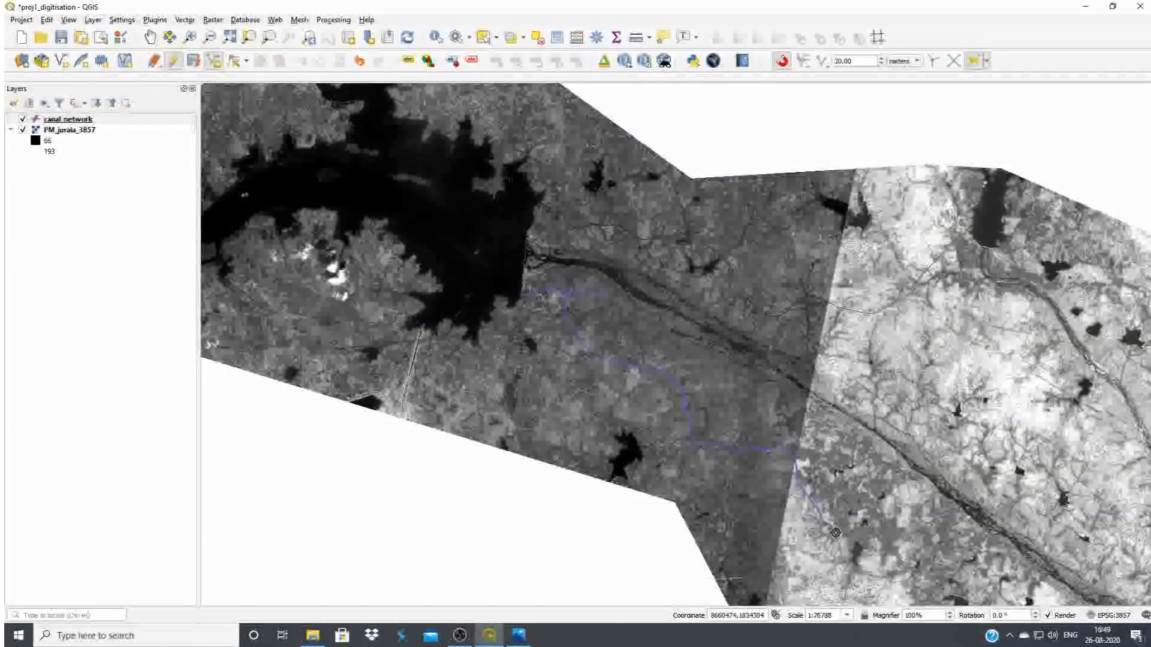
{"action": "scroll", "coordinate": [825, 510], "scroll_direction": "up", "scroll_amount": 2}
{"action": "scroll", "coordinate": [782, 463], "scroll_direction": "up", "scroll_amount": 1}
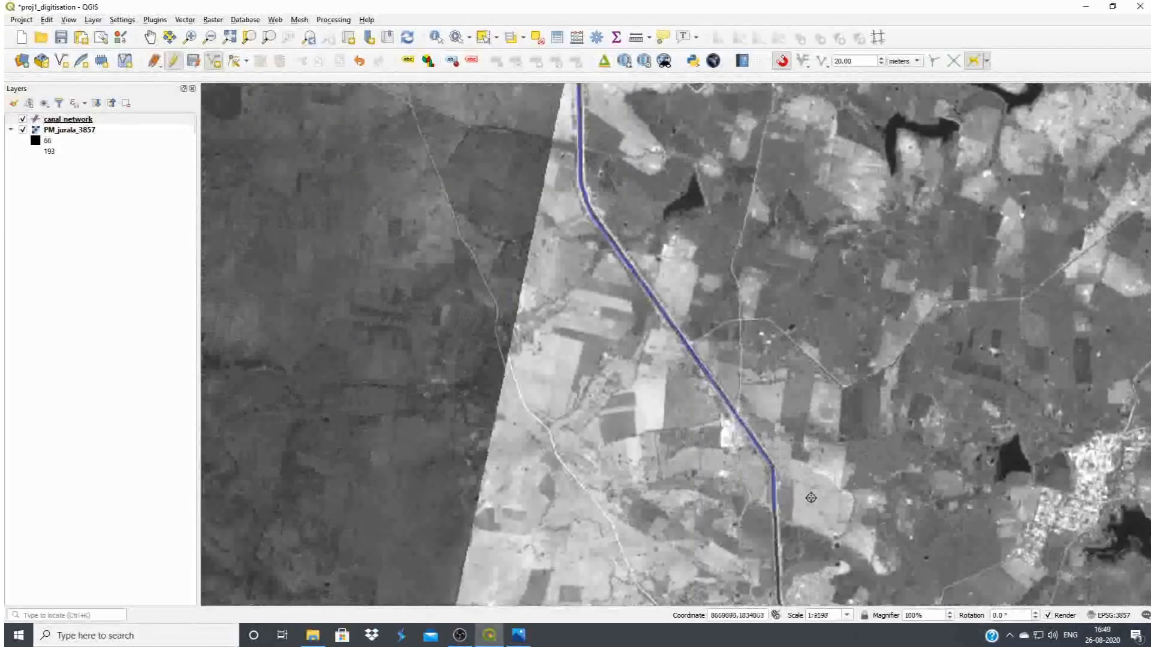
{"action": "scroll", "coordinate": [563, 271], "scroll_direction": "down", "scroll_amount": 1}
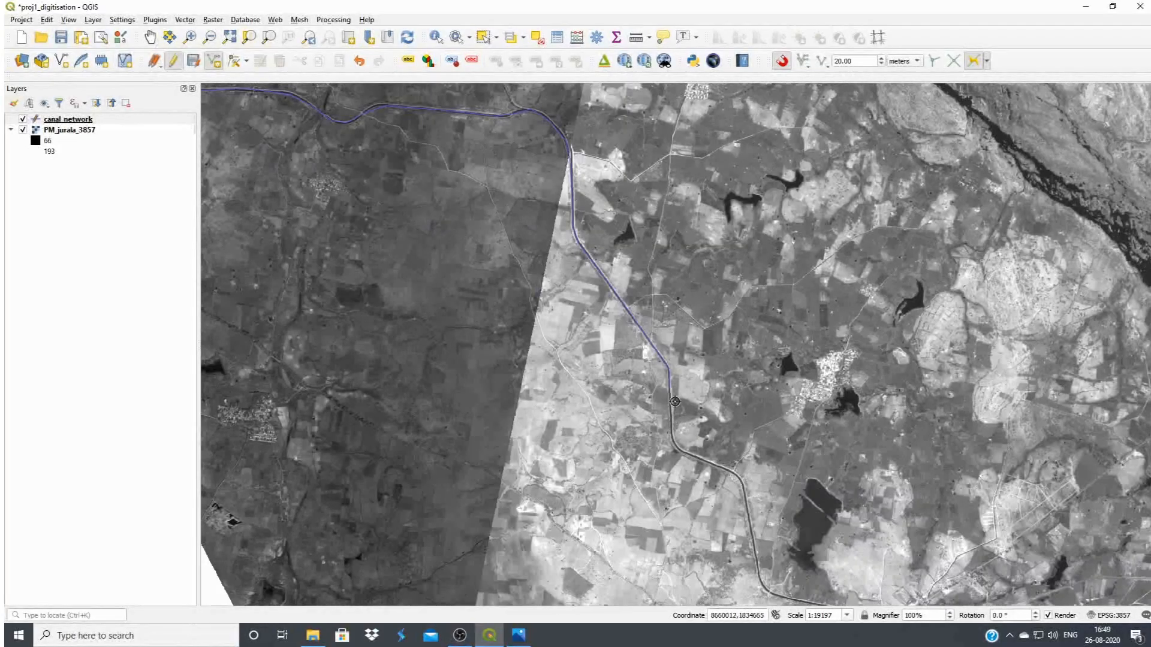
{"action": "scroll", "coordinate": [679, 402], "scroll_direction": "up", "scroll_amount": 1}
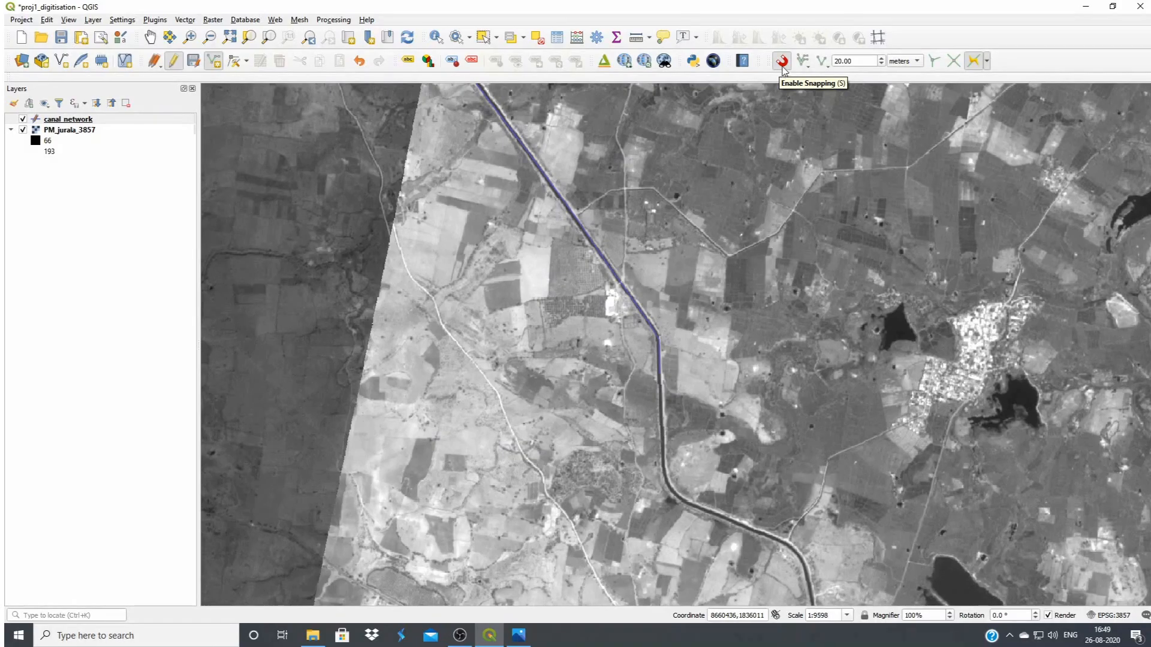
{"action": "scroll", "coordinate": [672, 394], "scroll_direction": "up", "scroll_amount": 1}
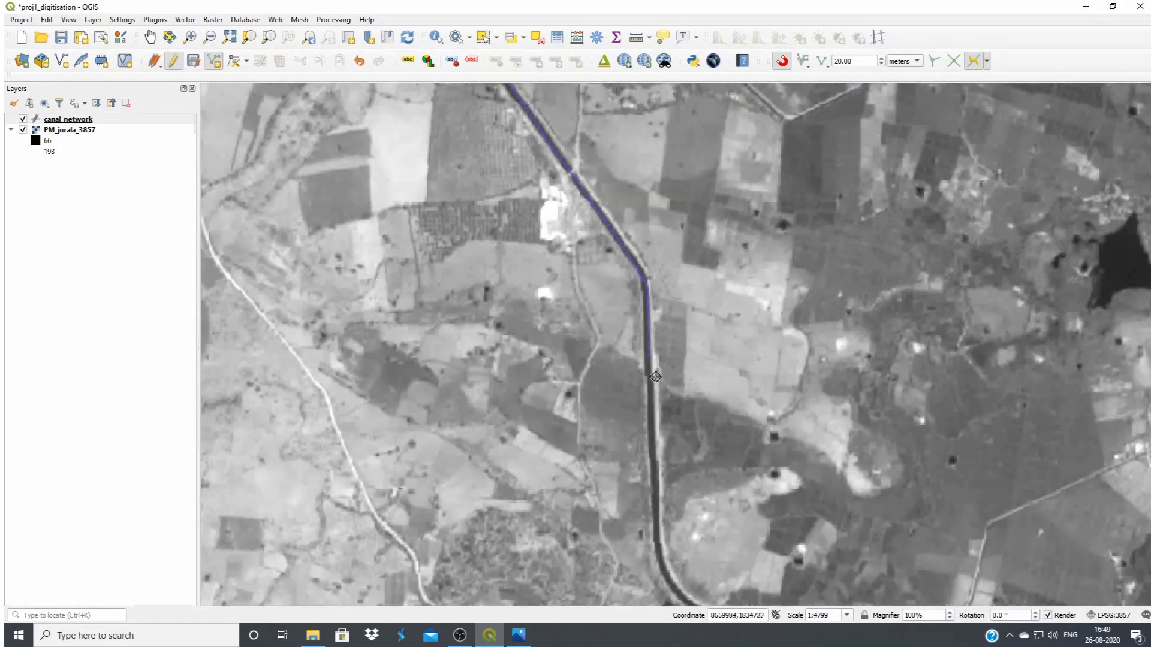
{"action": "scroll", "coordinate": [658, 393], "scroll_direction": "up", "scroll_amount": 1}
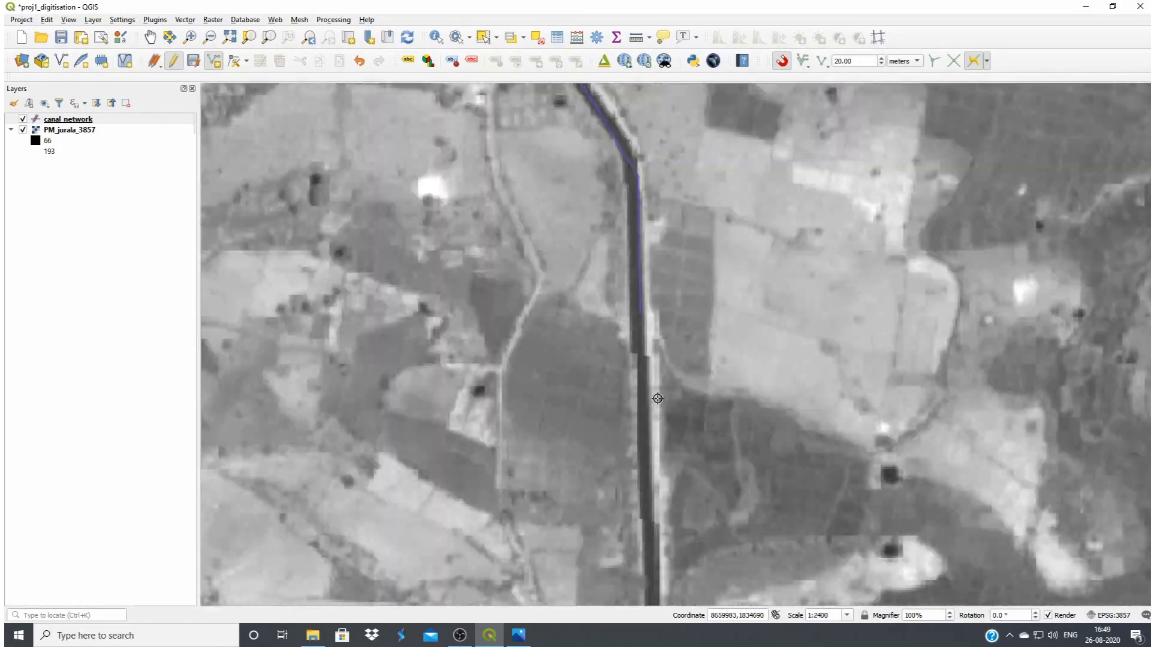
{"action": "left_click", "coordinate": [79, 121]}
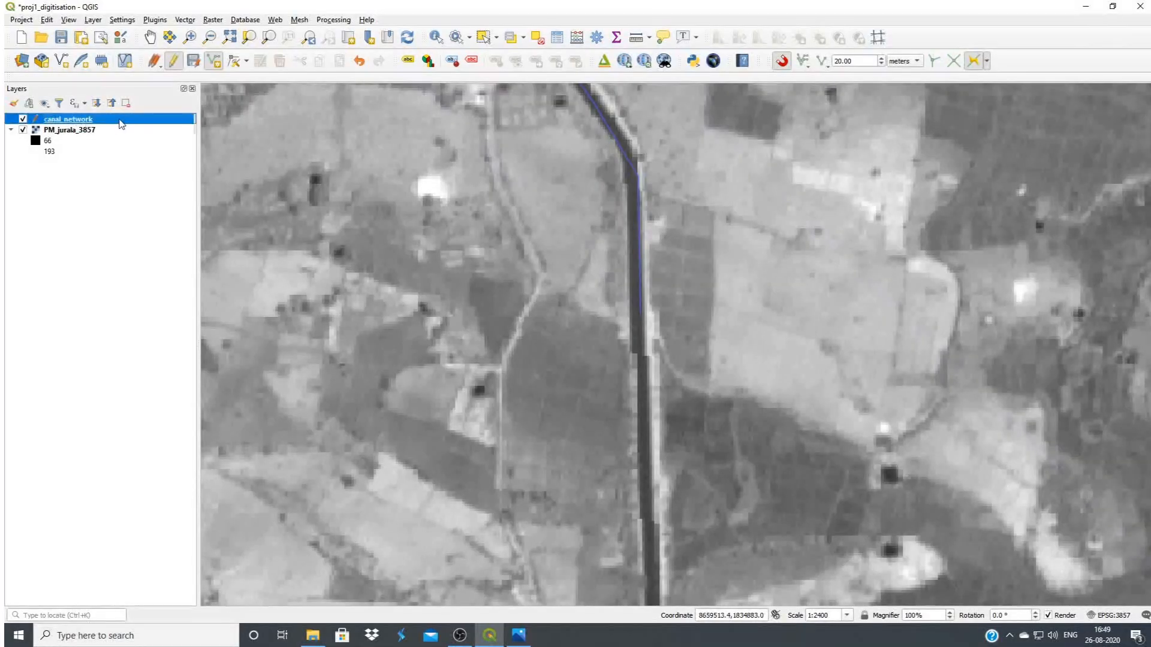
{"action": "left_click", "coordinate": [216, 66]}
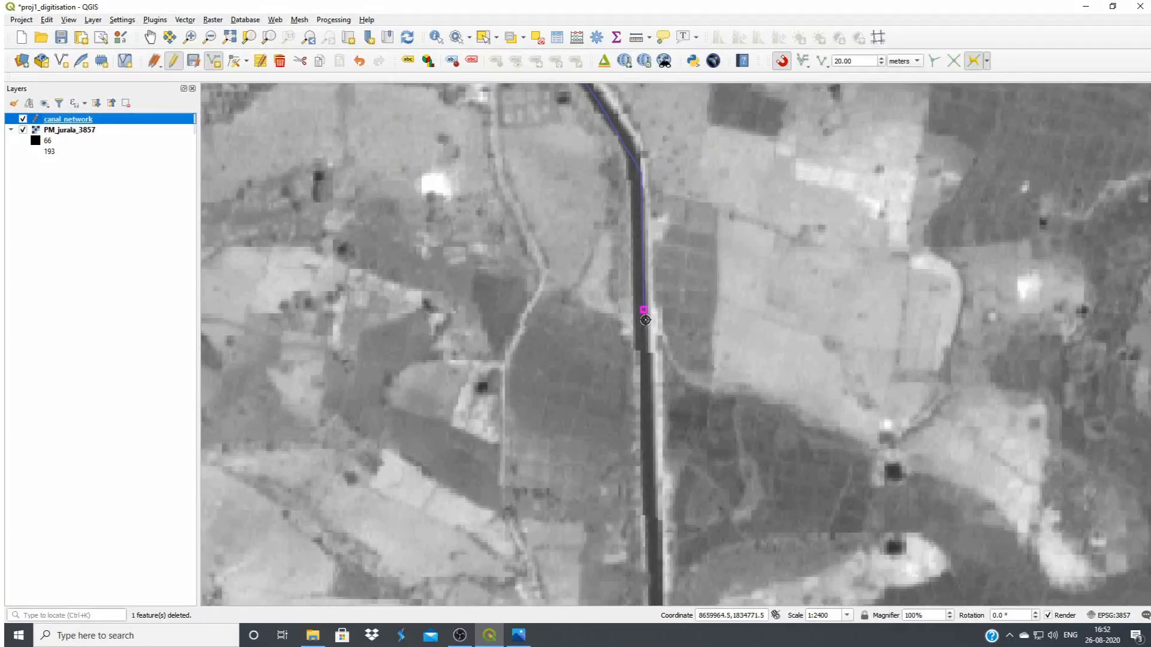
{"action": "left_click", "coordinate": [645, 319]}
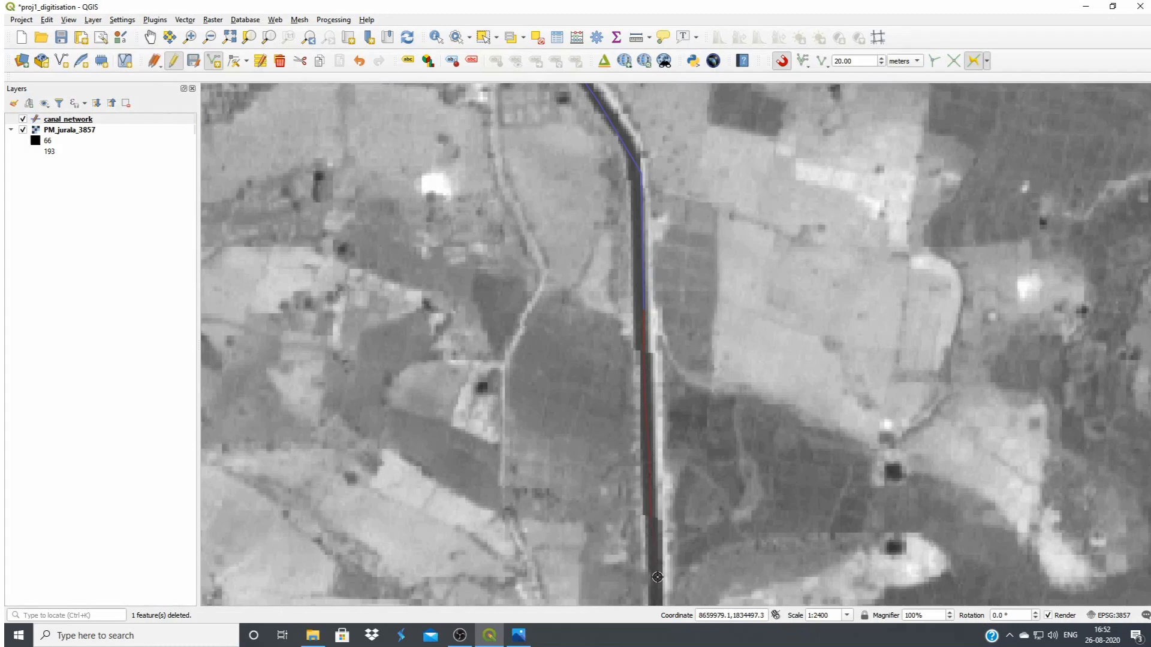
Trace the main canal's continuation south, around the bend and south-east to the start of the next curve
{"action": "left_click_drag", "start_coordinate": [657, 577], "coordinate": [567, 317]}
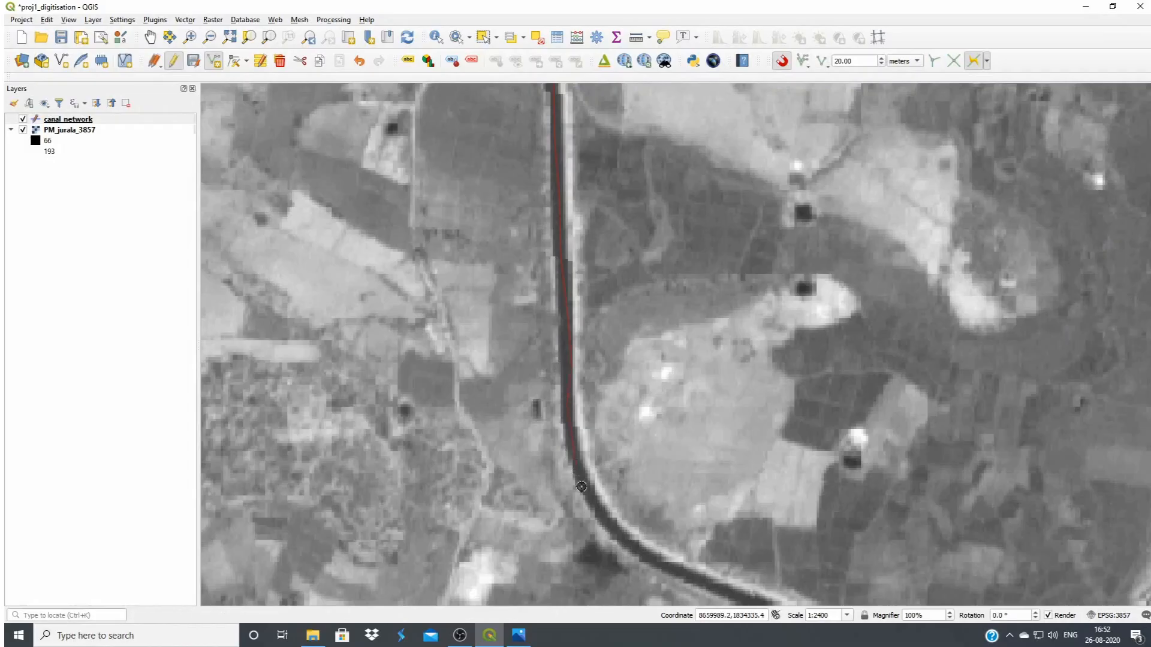
{"action": "left_click_drag", "start_coordinate": [599, 516], "coordinate": [461, 347]}
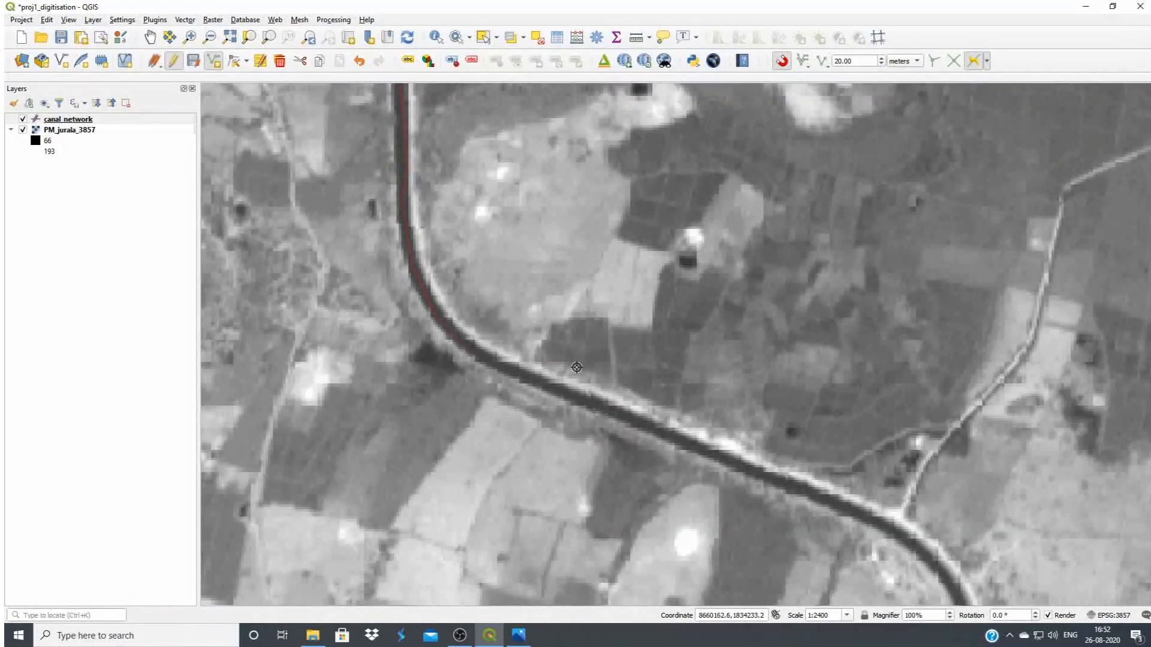
{"action": "left_click", "coordinate": [659, 380]}
{"action": "left_click", "coordinate": [766, 425]}
{"action": "left_click", "coordinate": [607, 412]}
{"action": "left_click", "coordinate": [897, 528]}
{"action": "left_click_drag", "start_coordinate": [897, 529], "coordinate": [539, 253]}
{"action": "left_click", "coordinate": [579, 286]}
Place two vertices off the canal's course and remove them from the unfinished line
{"action": "left_click", "coordinate": [637, 307]}
{"action": "left_click", "coordinate": [661, 344]}
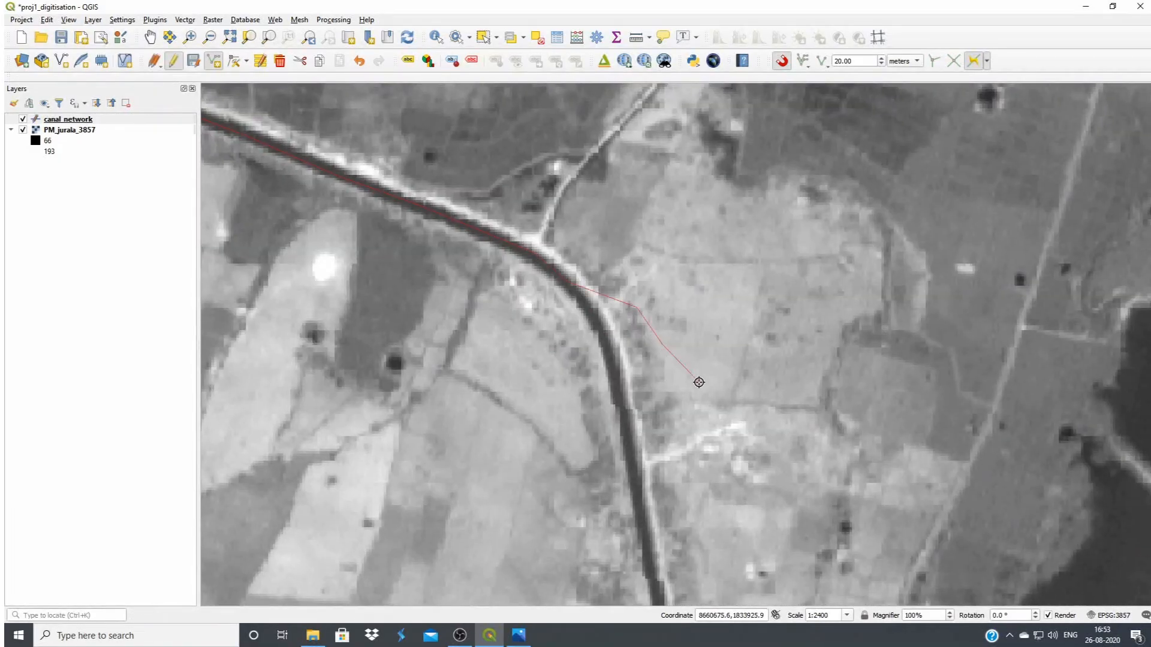
{"action": "key", "text": "BackSpace"}
{"action": "key", "text": "BackSpace"}
Continue the line around the curve and south along the main canal's centre
{"action": "left_click", "coordinate": [601, 320]}
{"action": "left_click", "coordinate": [615, 373]}
{"action": "left_click", "coordinate": [622, 419]}
{"action": "left_click", "coordinate": [627, 446]}
Finish the main canal extension west of the reservoir and save it with id 1 and name "right bank canal"
{"action": "left_click_drag", "start_coordinate": [635, 501], "coordinate": [380, 108]}
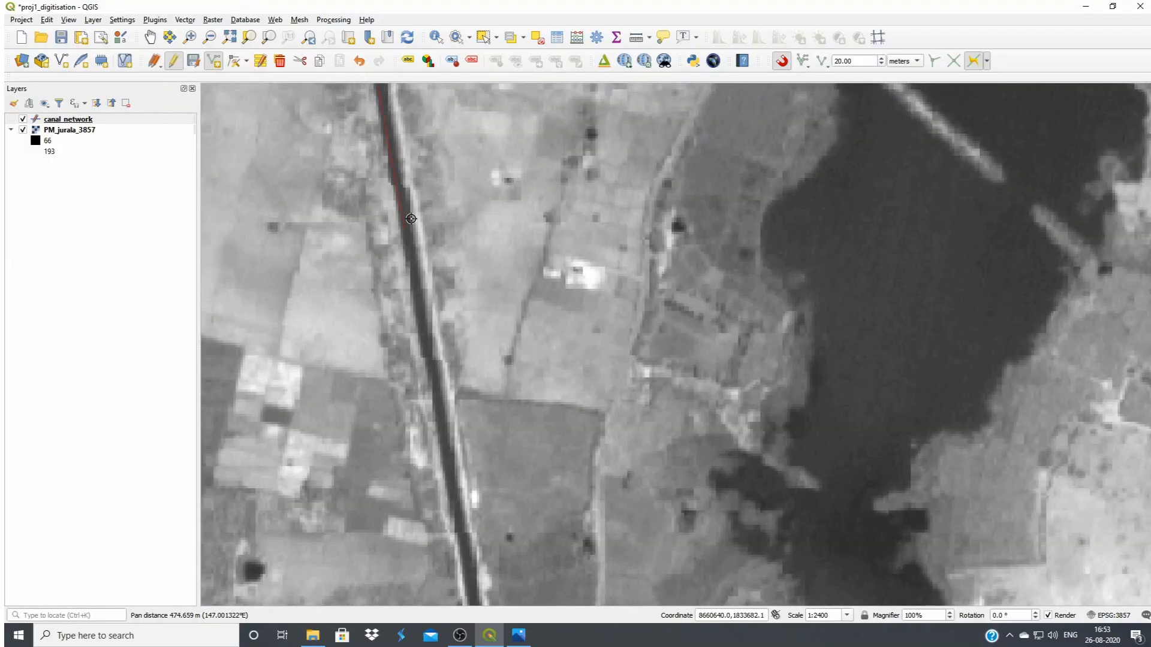
{"action": "right_click", "coordinate": [431, 229]}
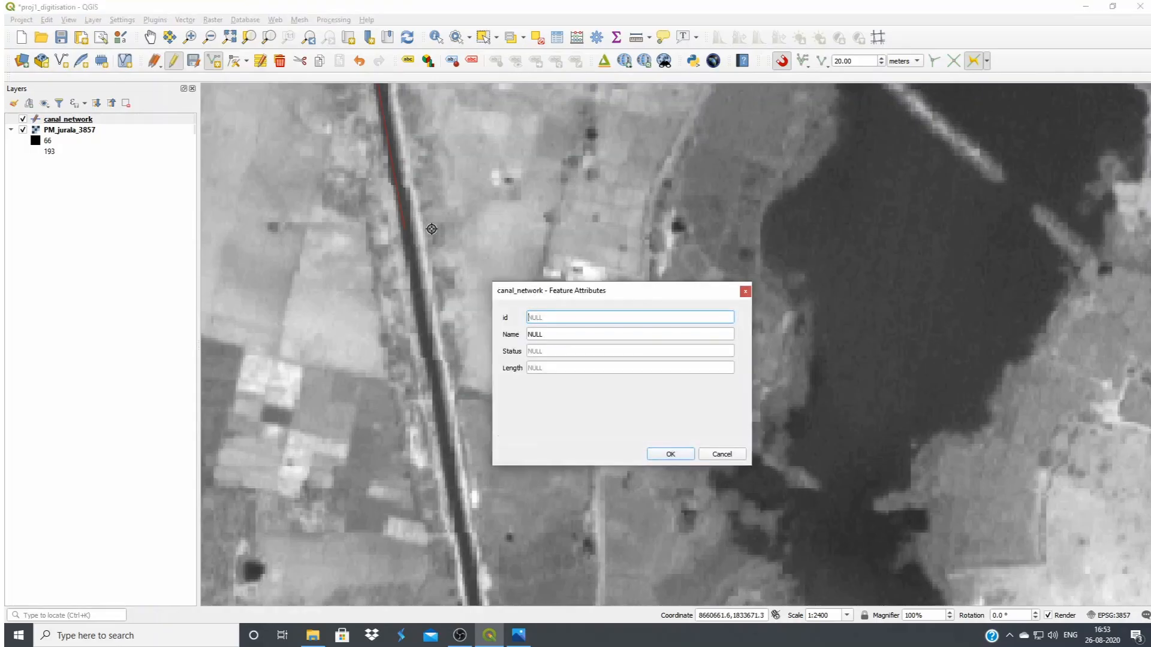
{"action": "left_click", "coordinate": [554, 322]}
{"action": "type", "text": "1"}
{"action": "left_click", "coordinate": [560, 334]}
{"action": "type", "text": "right bank canal"}
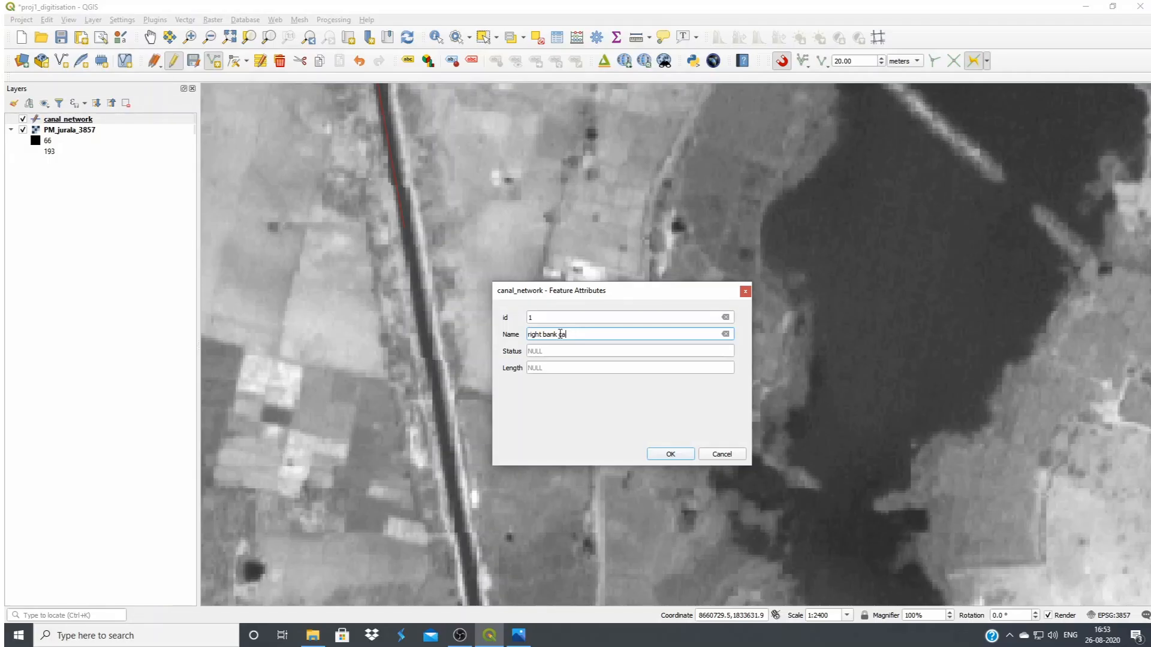
{"action": "left_click", "coordinate": [670, 454]}
Select the original main canal line and its new extension in turn to check whether they are separate features
{"action": "scroll", "coordinate": [619, 357], "scroll_direction": "down", "scroll_amount": 3}
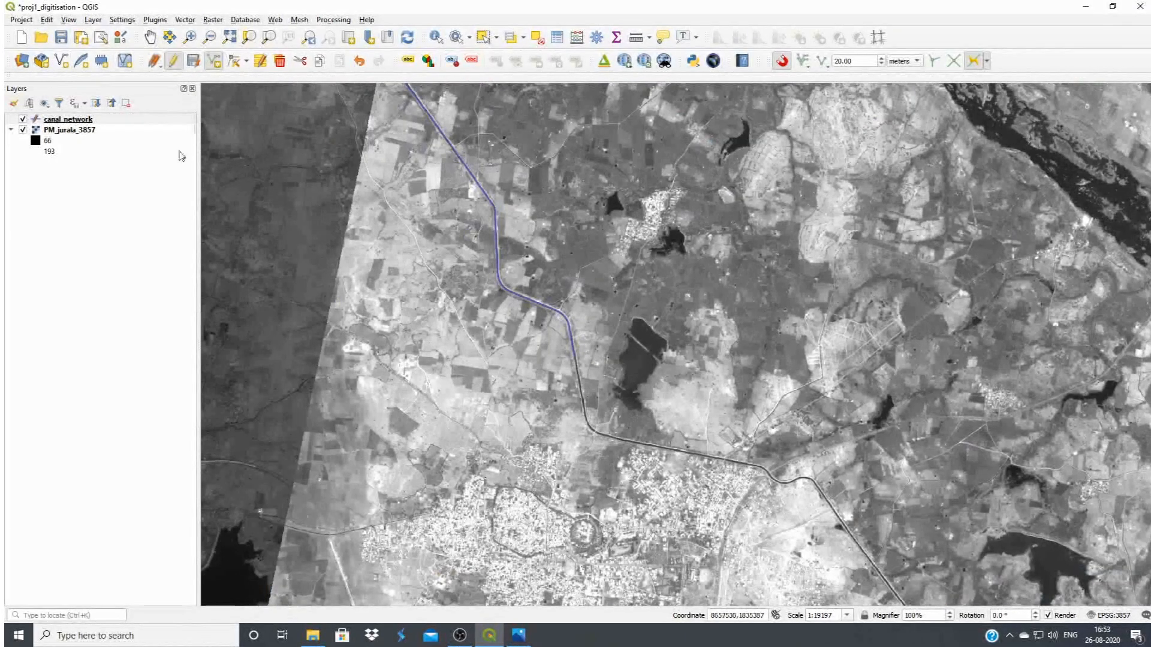
{"action": "left_click", "coordinate": [150, 37]}
{"action": "left_click_drag", "start_coordinate": [478, 284], "coordinate": [706, 464]}
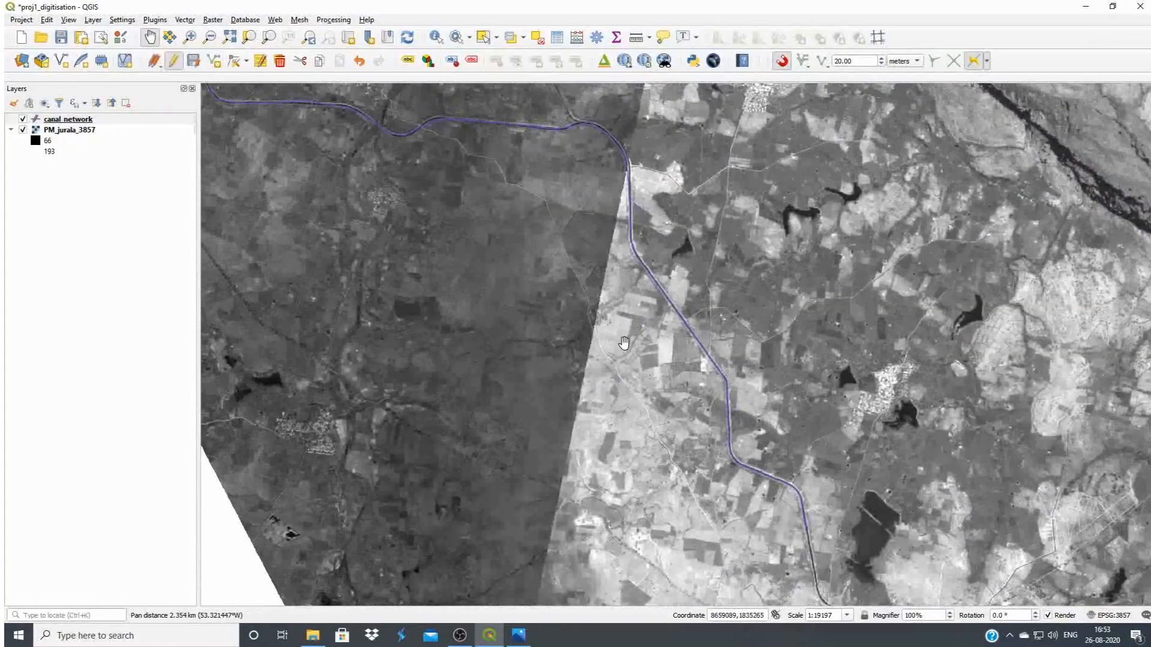
{"action": "left_click", "coordinate": [483, 37]}
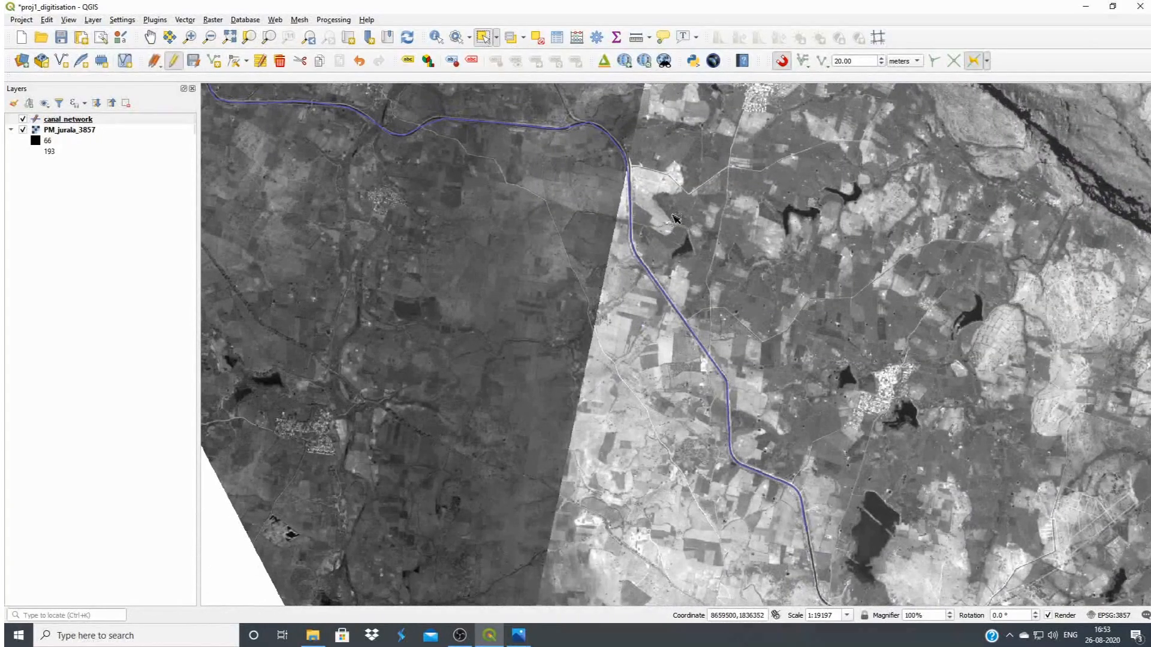
{"action": "left_click", "coordinate": [630, 196]}
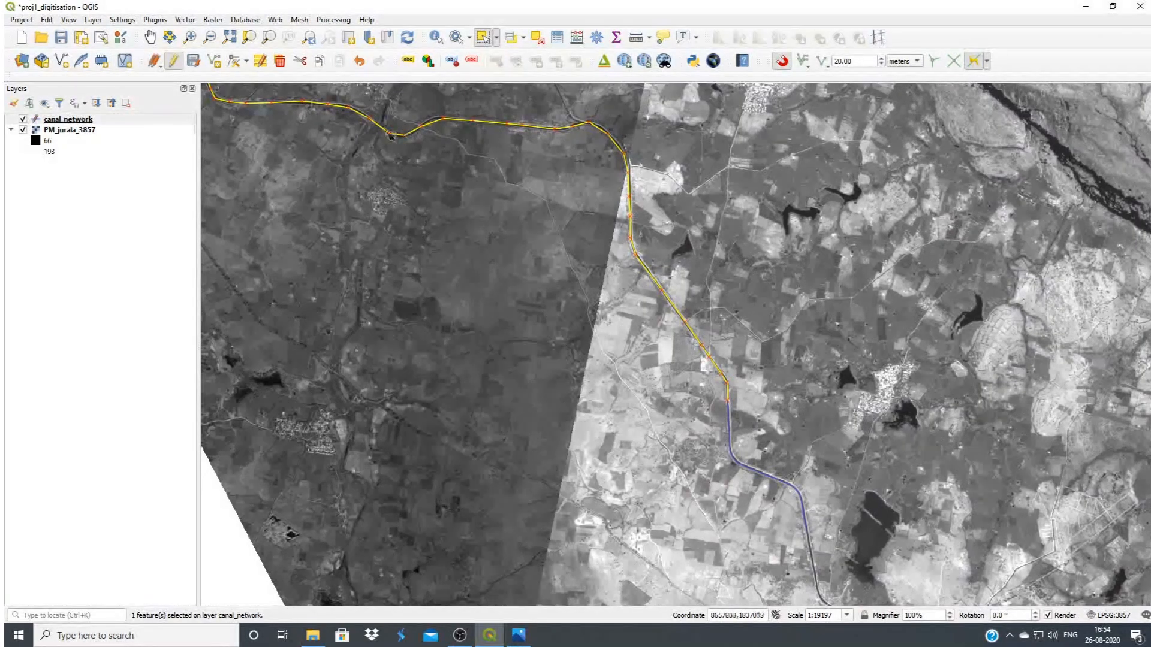
{"action": "left_click", "coordinate": [773, 480]}
{"action": "left_click", "coordinate": [702, 345]}
{"action": "left_click", "coordinate": [784, 481]}
{"action": "left_click", "coordinate": [716, 362]}
{"action": "left_click", "coordinate": [769, 478]}
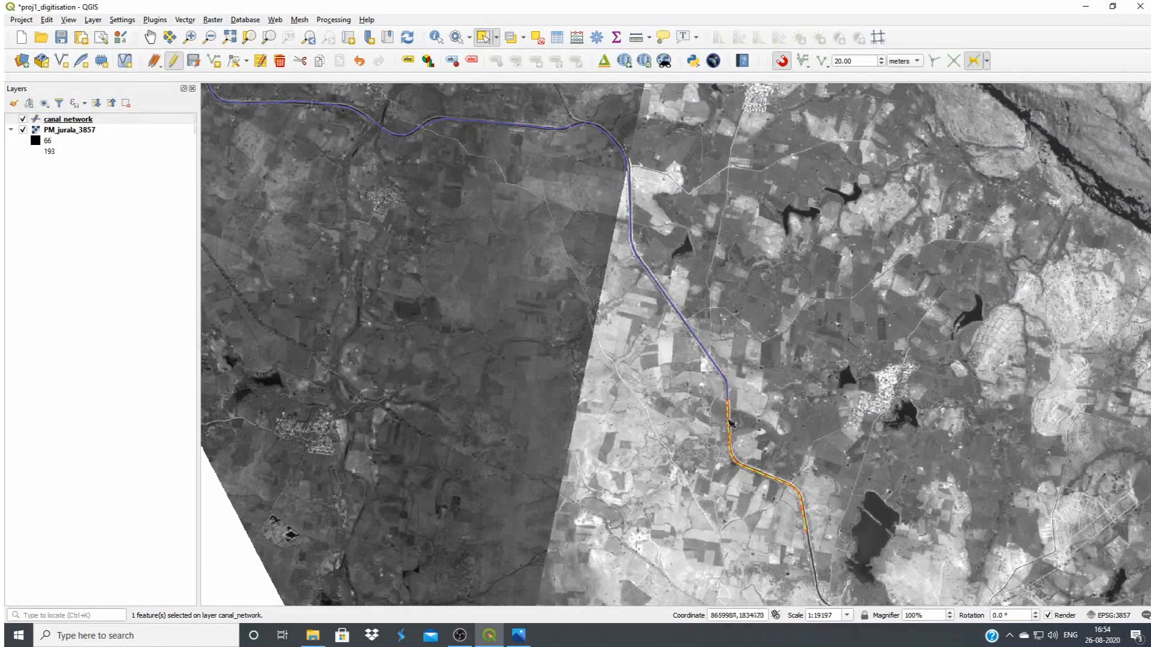
Compare the main canal and its extension around their junction by selecting each line again
{"action": "left_click", "coordinate": [716, 366]}
{"action": "left_click", "coordinate": [767, 477]}
{"action": "scroll", "coordinate": [720, 405], "scroll_direction": "up", "scroll_amount": 1}
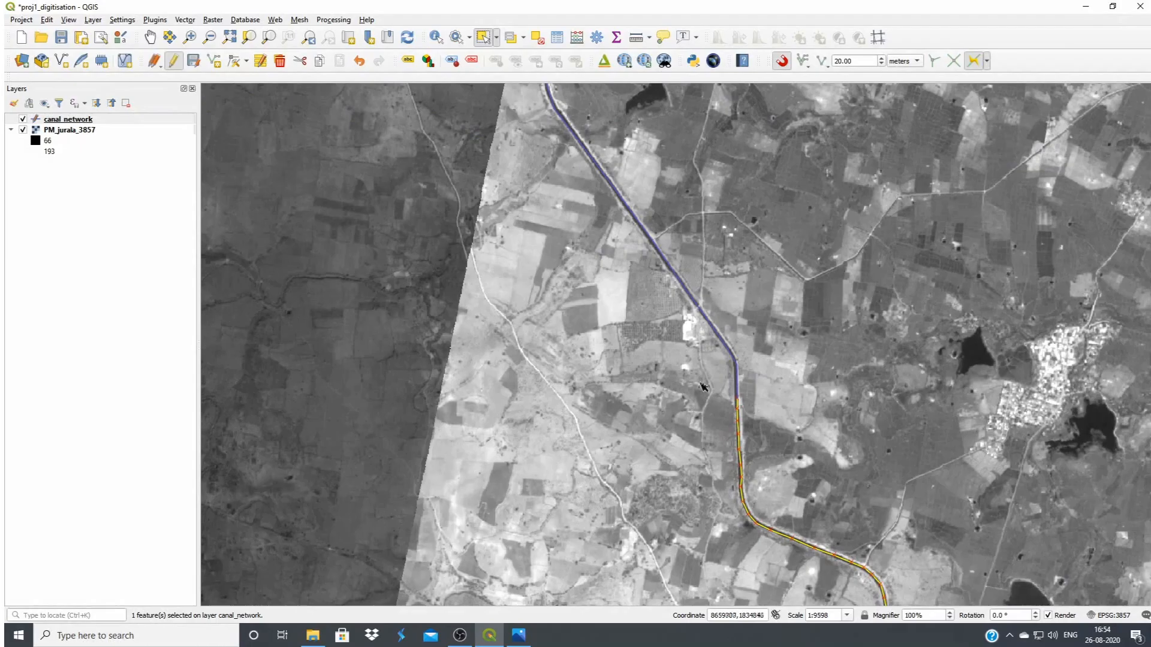
{"action": "scroll", "coordinate": [728, 381], "scroll_direction": "down", "scroll_amount": 1}
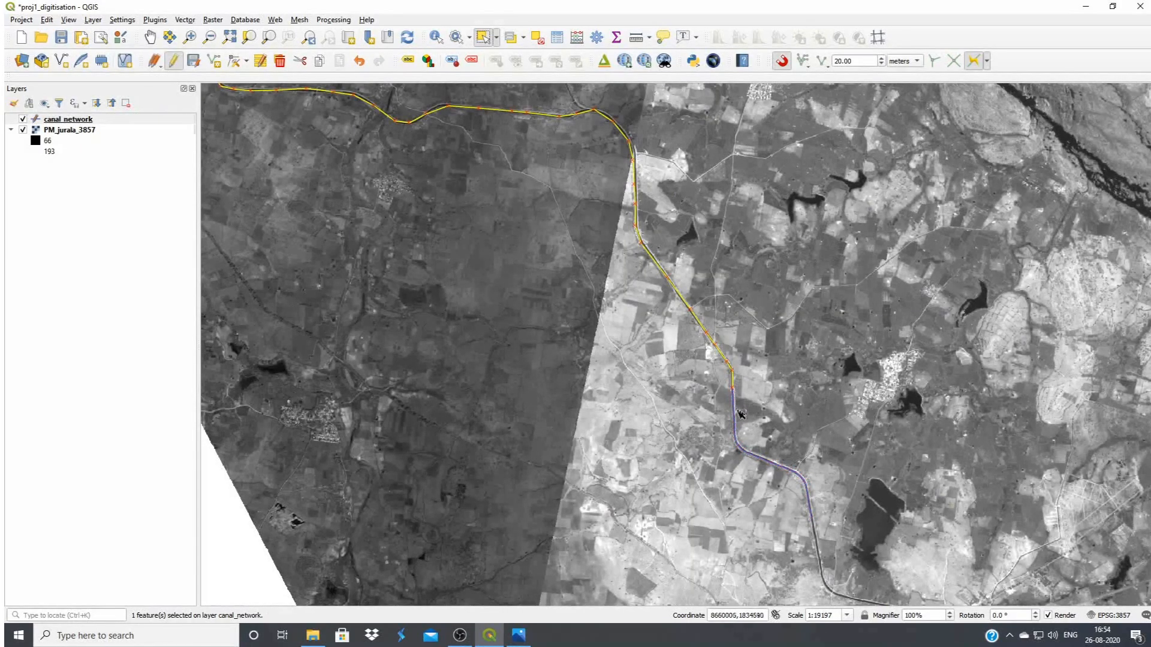
{"action": "left_click", "coordinate": [716, 344]}
Show the Advanced Digitizing Toolbar
{"action": "left_click", "coordinate": [72, 22]}
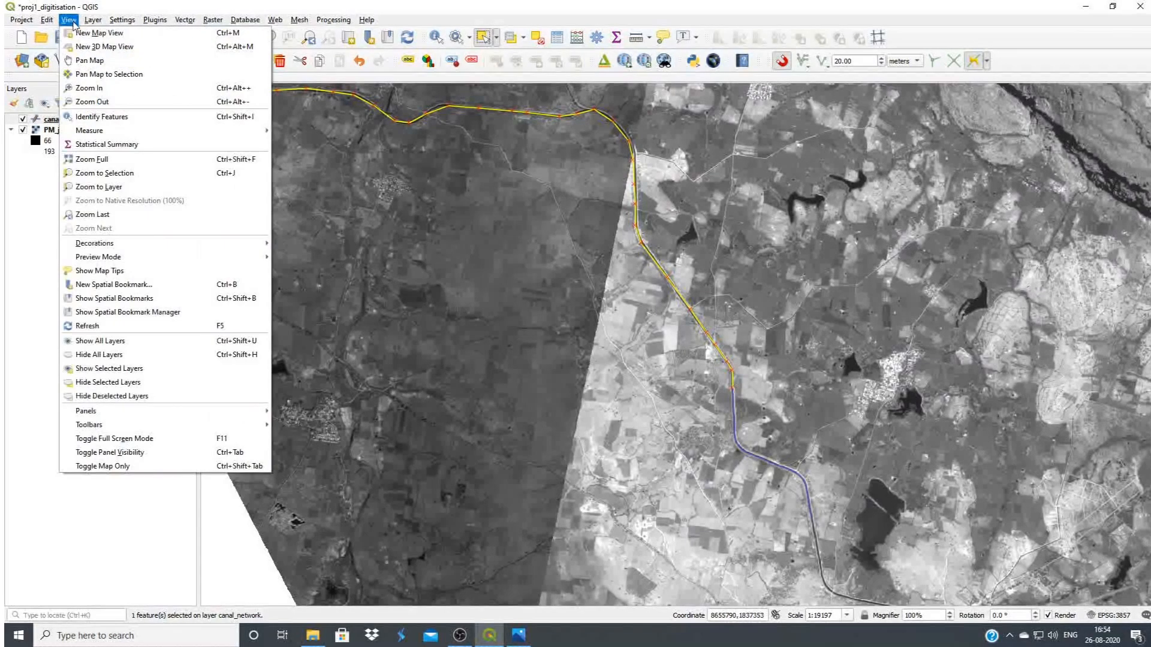
{"action": "mouse_move", "coordinate": [107, 429]}
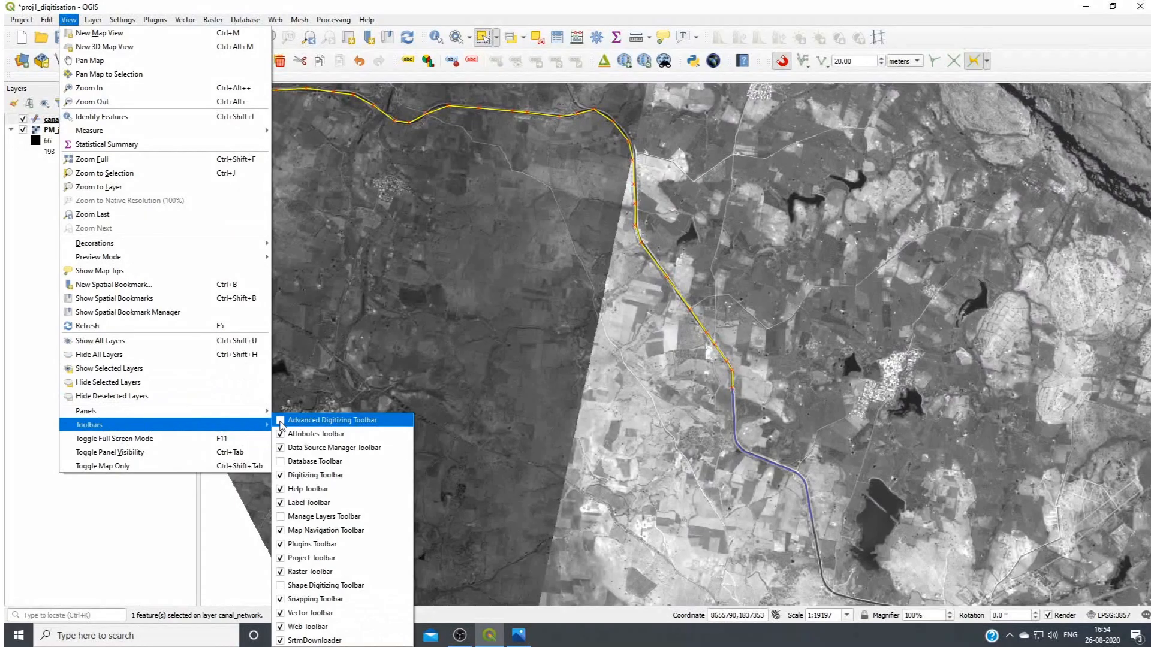
{"action": "left_click", "coordinate": [280, 425]}
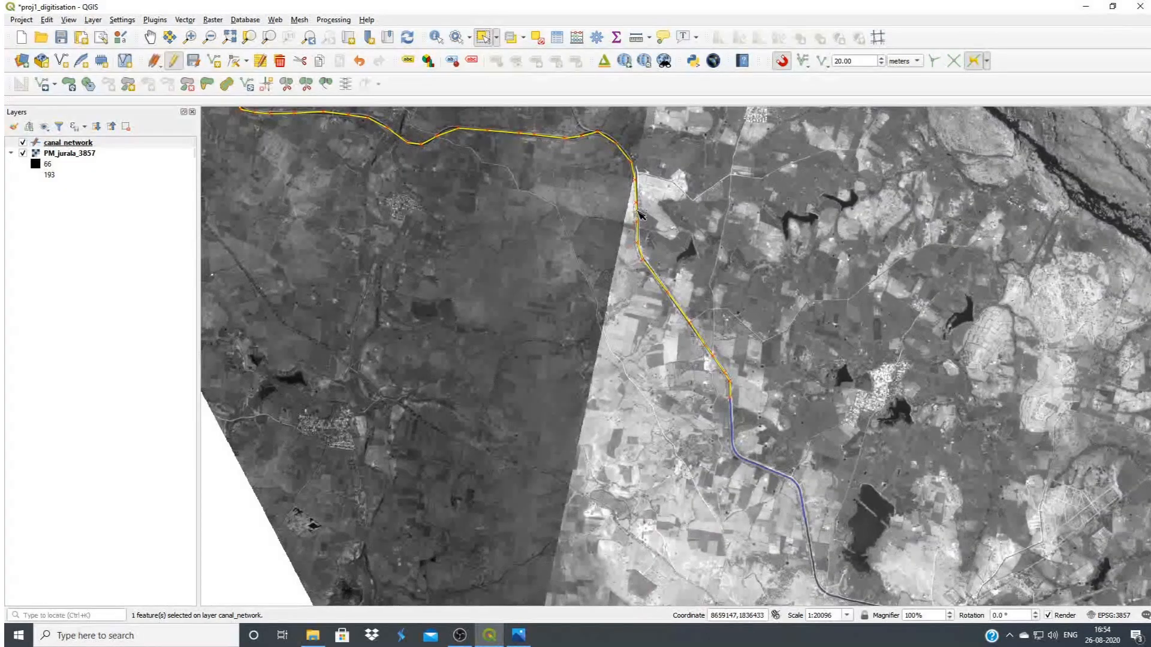
Merge the main canal and its southern extension into one feature, taking the attributes from the "Right Main Canal" feature
{"action": "key", "text": "ctrl"}
{"action": "left_click", "coordinate": [767, 468], "text": "ctrl"}
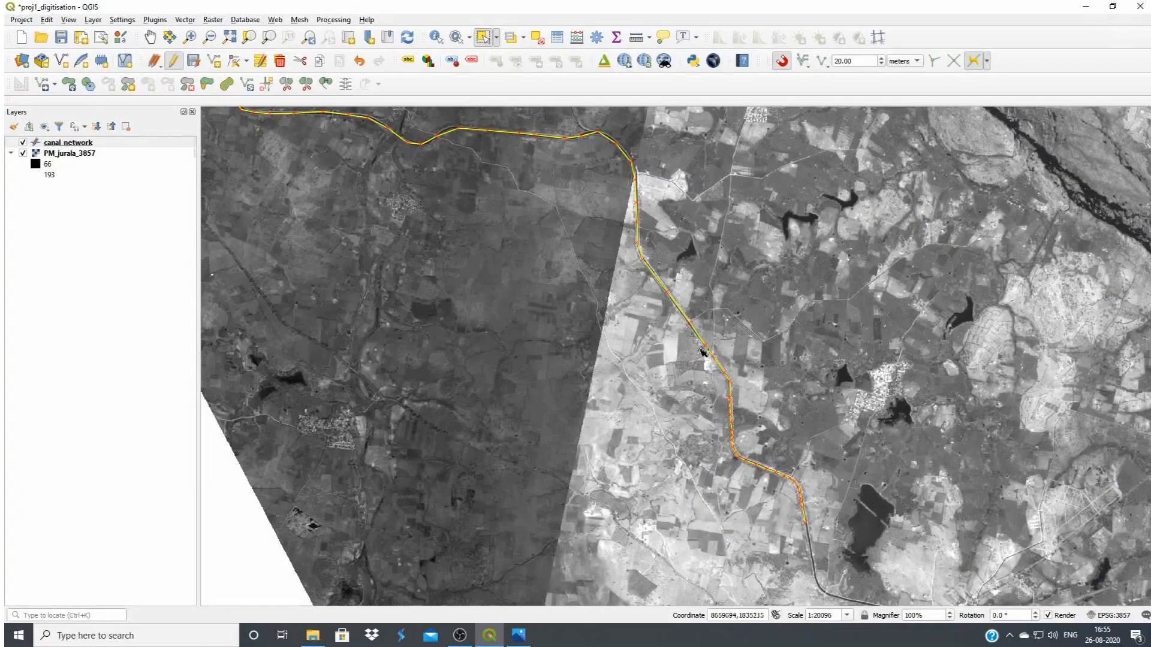
{"action": "left_click", "coordinate": [324, 83]}
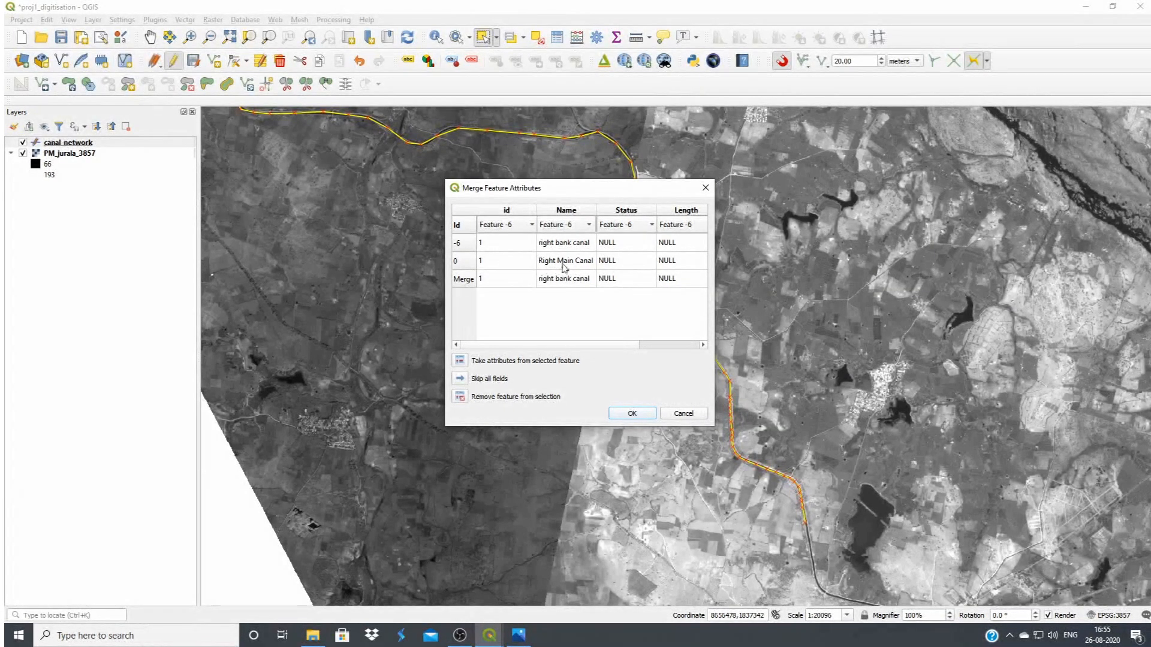
{"action": "left_click", "coordinate": [466, 263]}
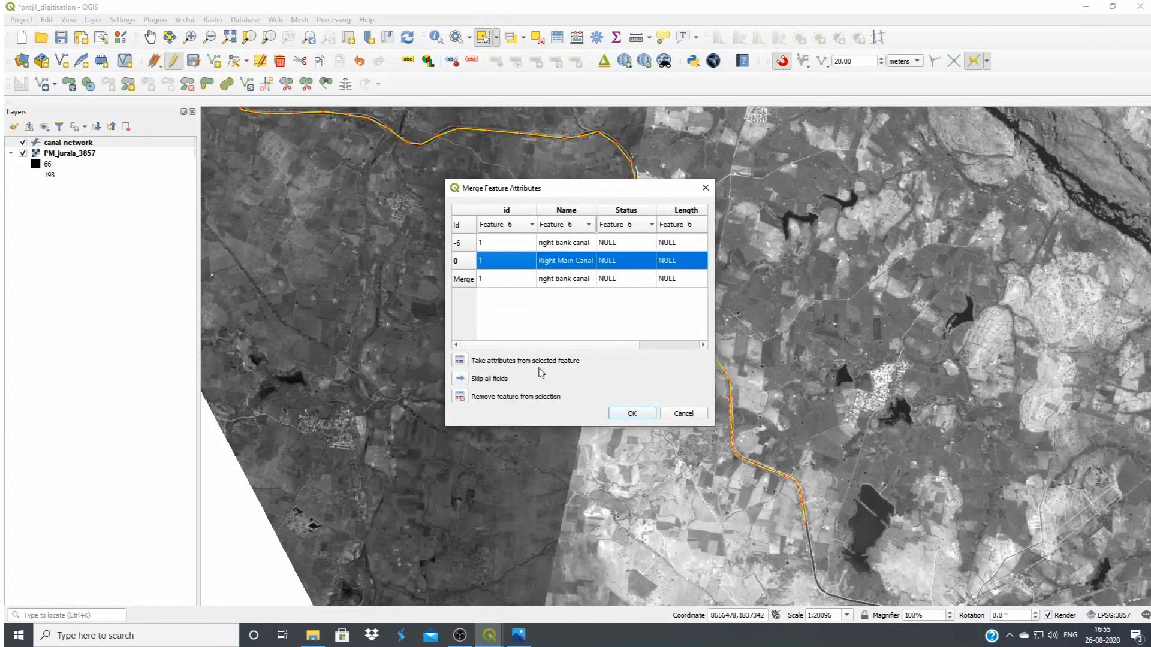
{"action": "left_click", "coordinate": [460, 362]}
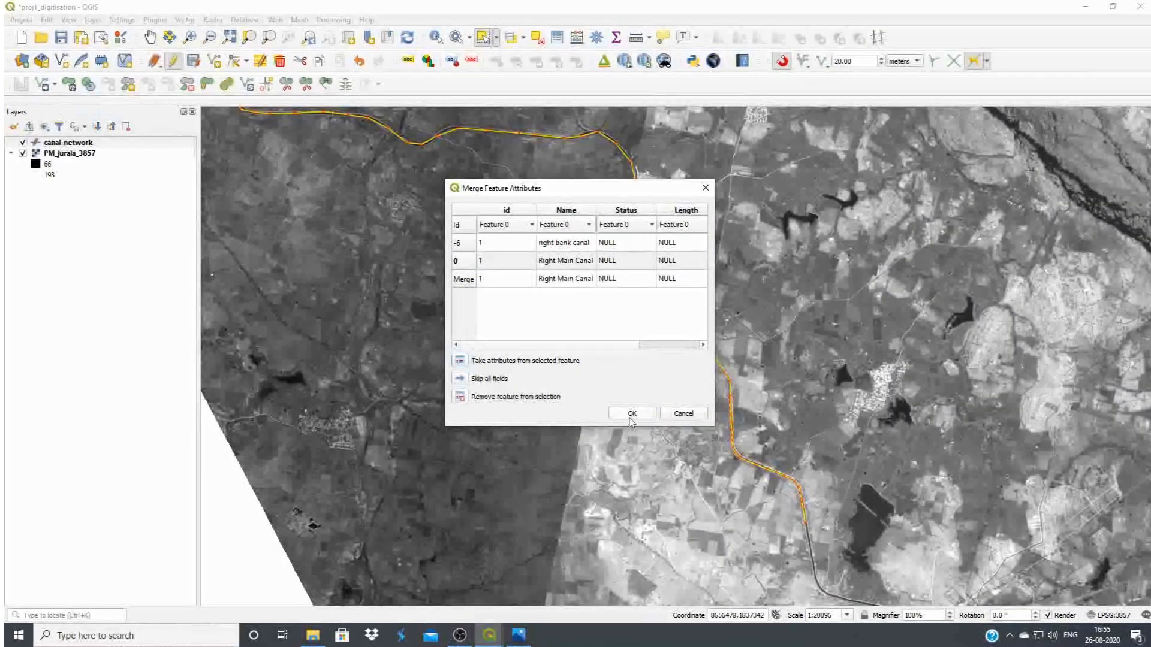
{"action": "left_click", "coordinate": [632, 414]}
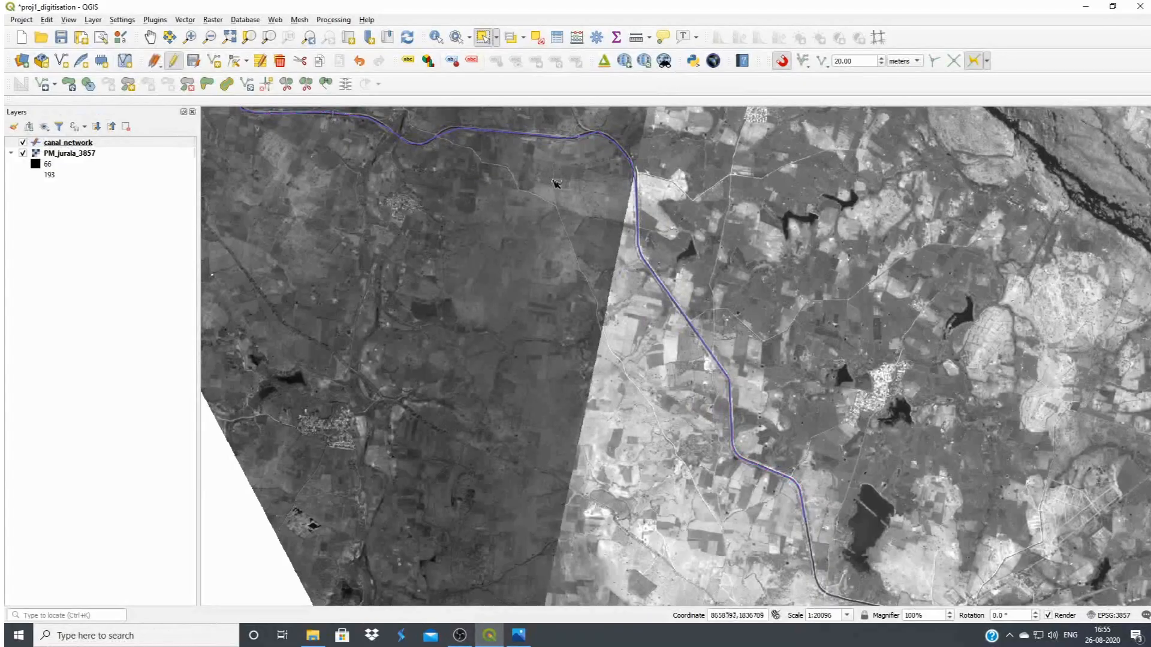
Select the merged main canal and check that it runs as one line from the reservoir to its southern end
{"action": "left_click", "coordinate": [640, 256]}
{"action": "scroll", "coordinate": [704, 388], "scroll_direction": "down", "scroll_amount": 1}
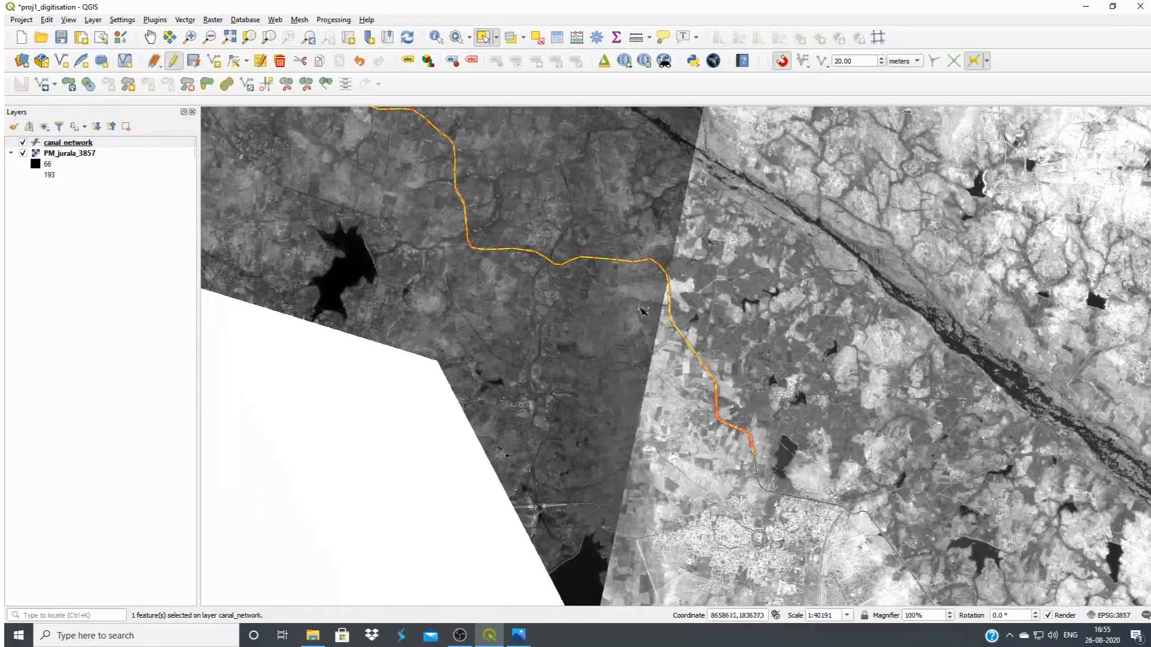
{"action": "scroll", "coordinate": [722, 279], "scroll_direction": "down", "scroll_amount": 1}
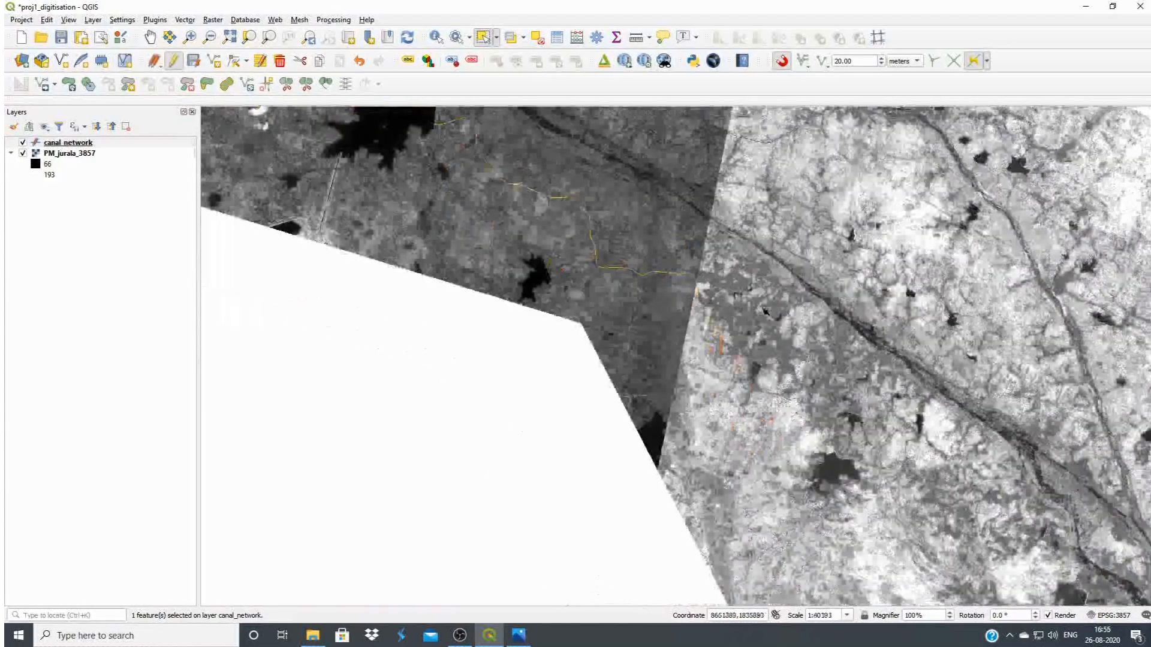
{"action": "scroll", "coordinate": [714, 309], "scroll_direction": "down", "scroll_amount": 1}
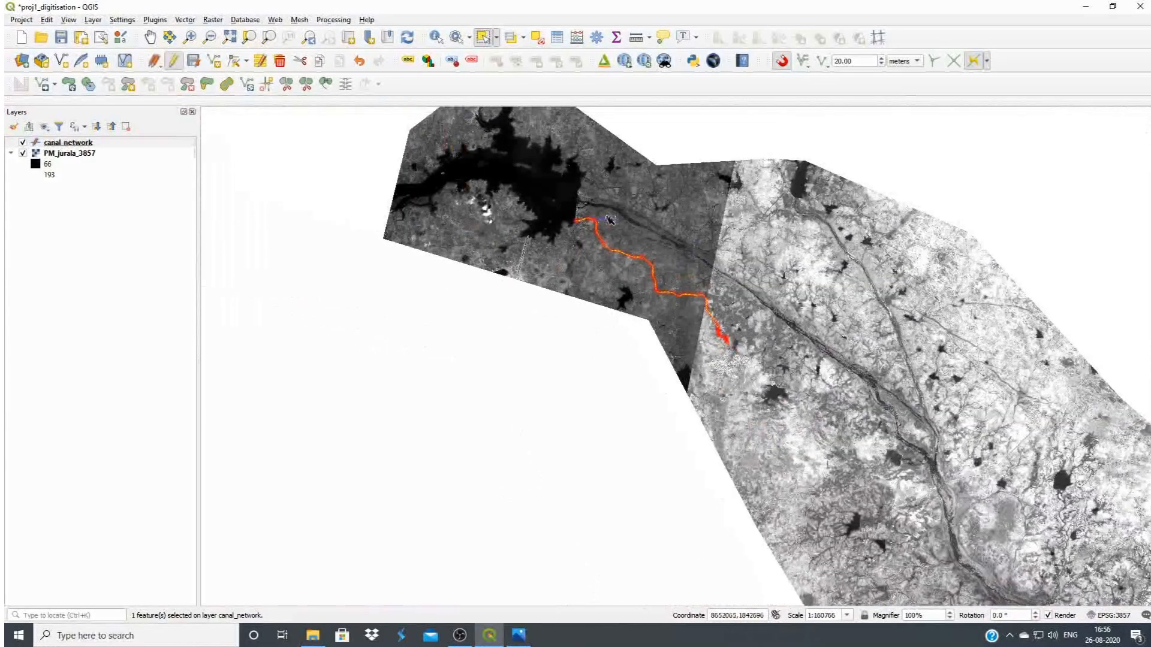
{"action": "scroll", "coordinate": [606, 211], "scroll_direction": "up", "scroll_amount": 1}
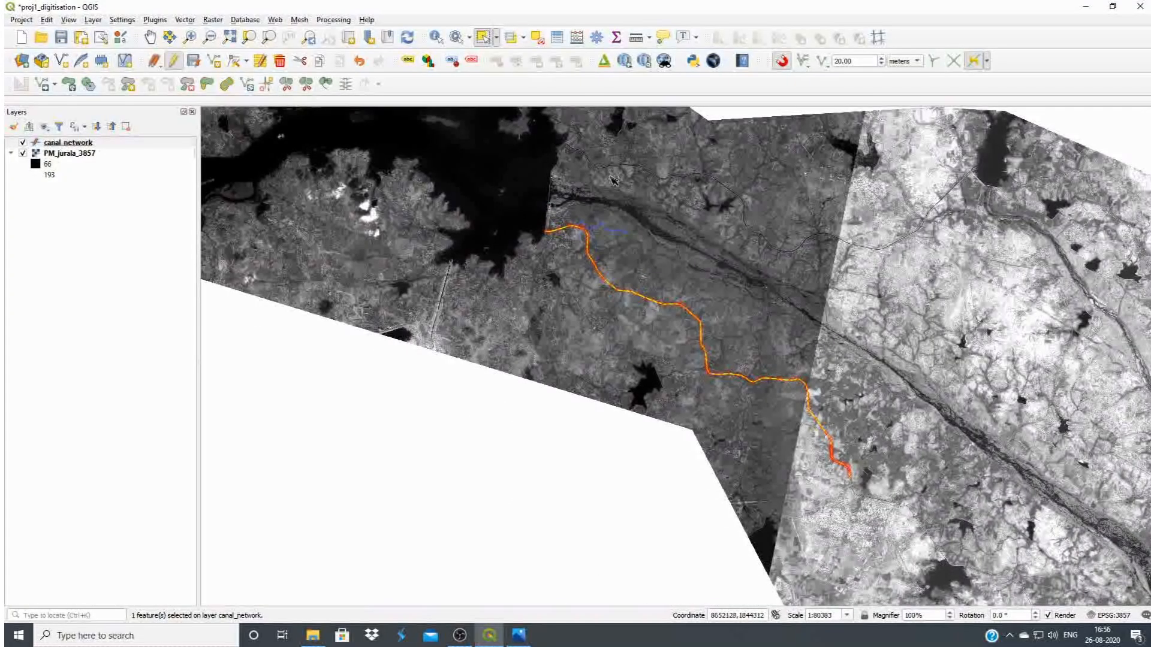
Stop editing the canal_network layer and save its changes
{"action": "left_click", "coordinate": [85, 146]}
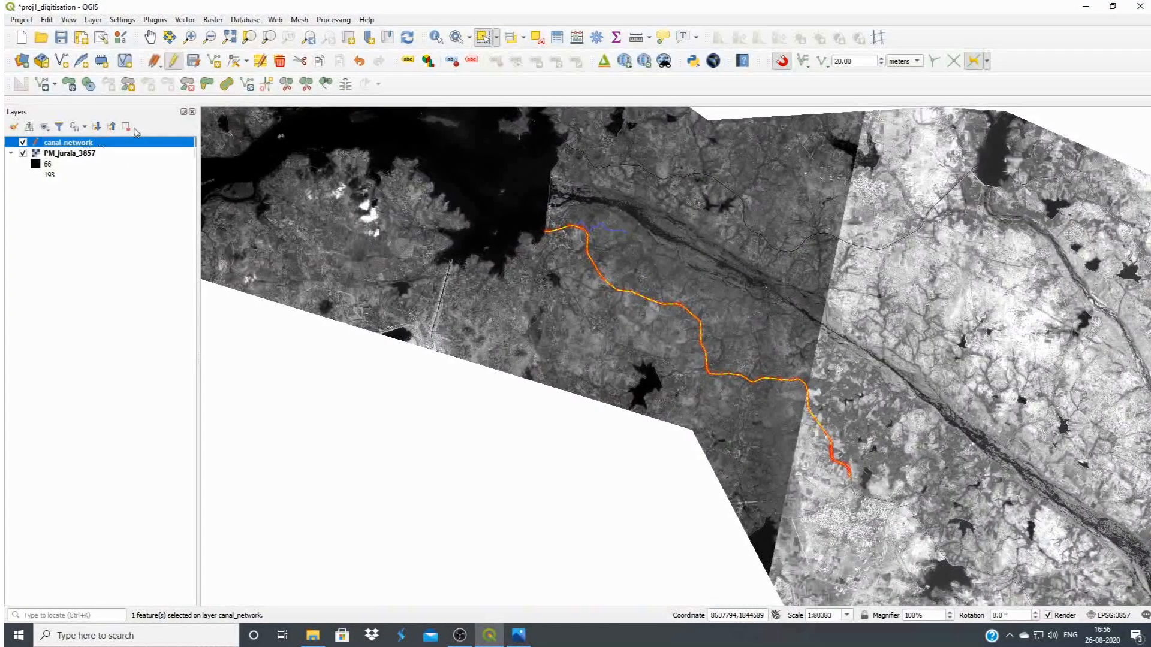
{"action": "left_click", "coordinate": [173, 63]}
{"action": "left_click", "coordinate": [561, 324]}
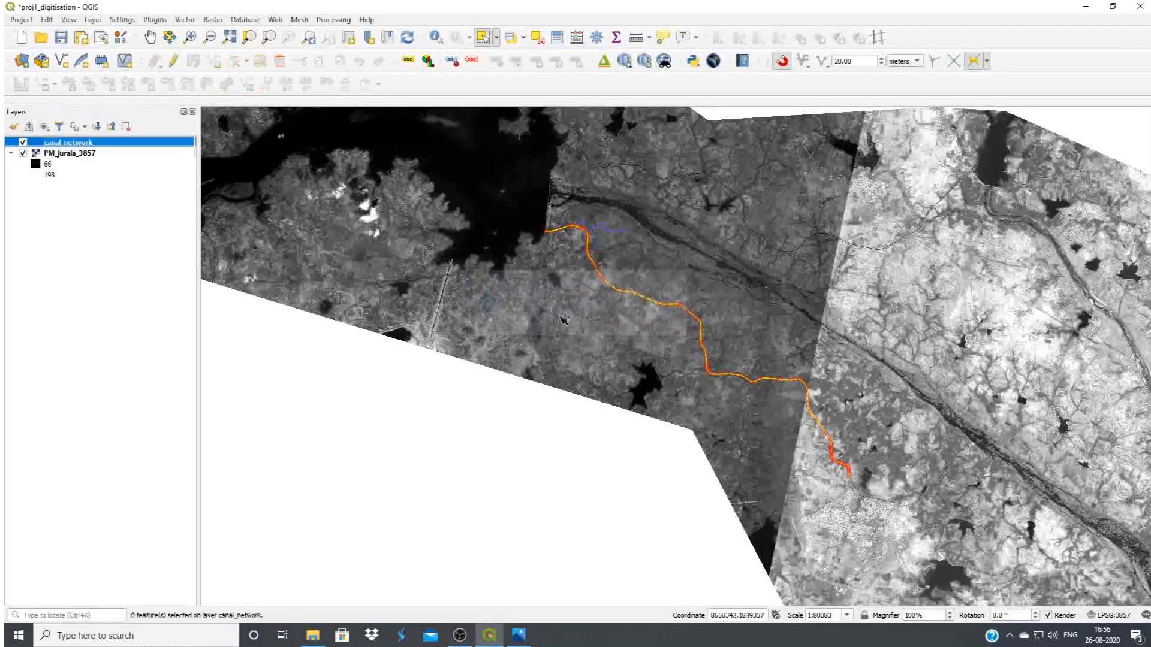
Examine the digitised main canal and its branch with and without the PM_jurala_3857 imagery, including the area around the dam
{"action": "scroll", "coordinate": [602, 207], "scroll_direction": "up", "scroll_amount": 1}
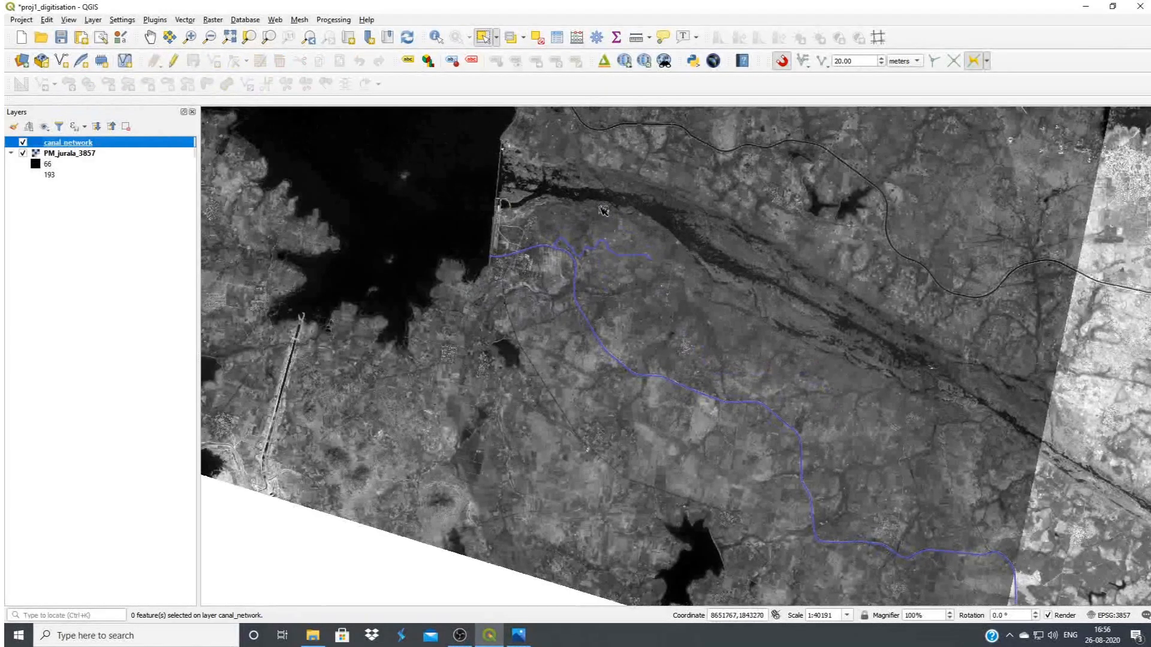
{"action": "scroll", "coordinate": [578, 234], "scroll_direction": "down", "scroll_amount": 1}
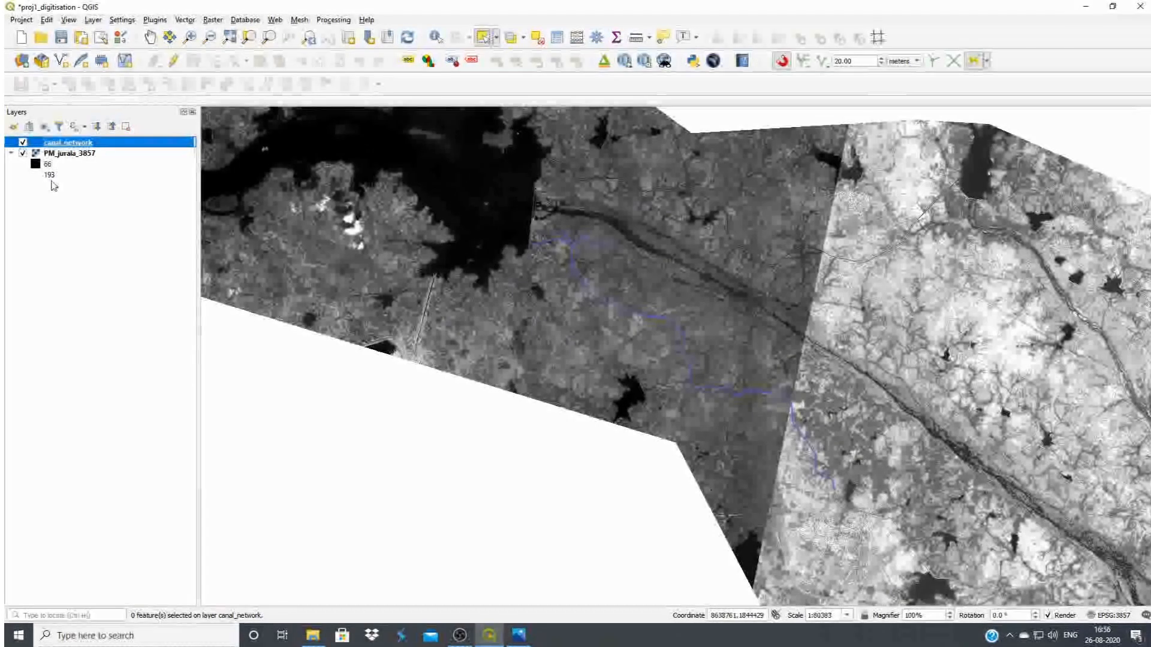
{"action": "left_click", "coordinate": [23, 153]}
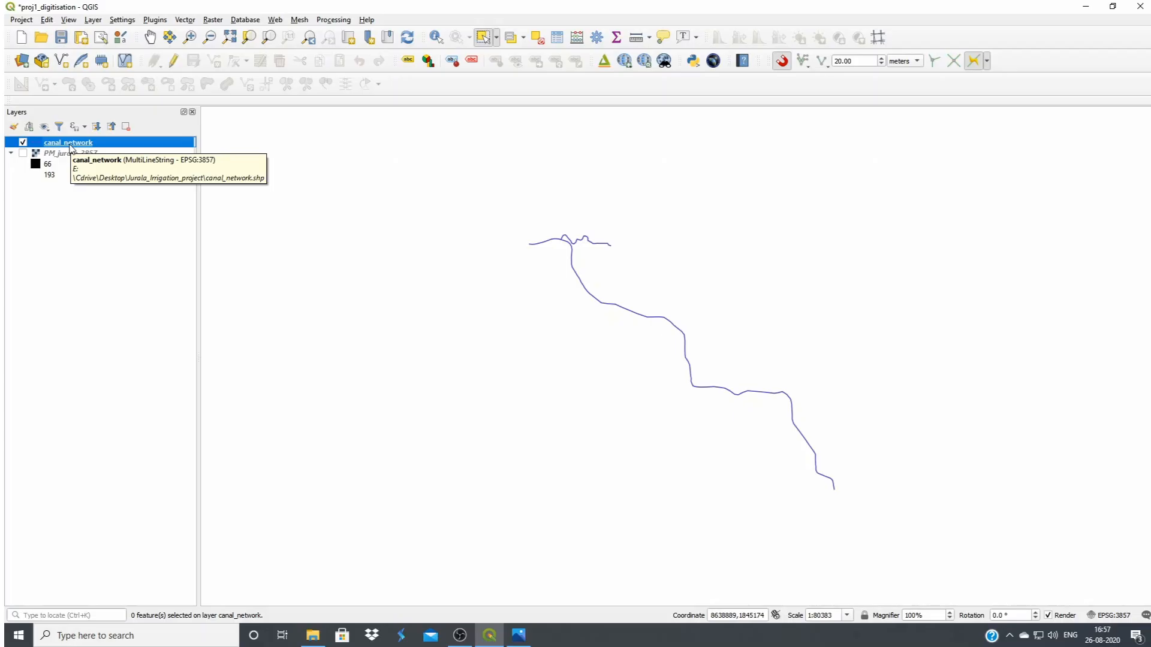
{"action": "left_click", "coordinate": [23, 153]}
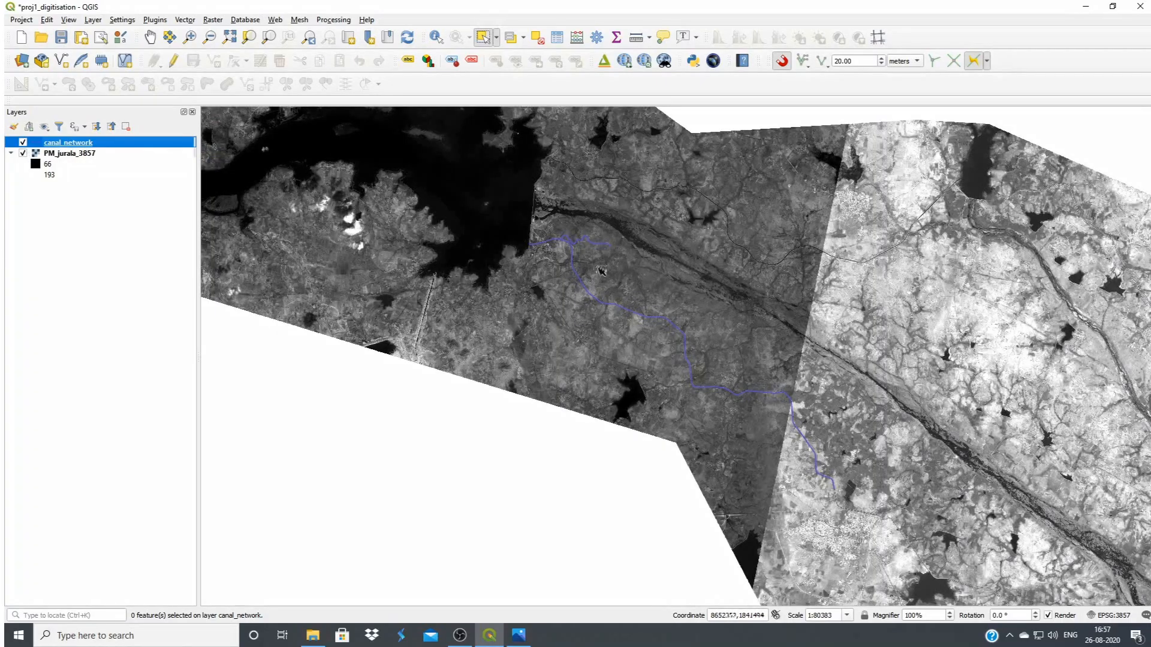
{"action": "scroll", "coordinate": [575, 241], "scroll_direction": "up", "scroll_amount": 3}
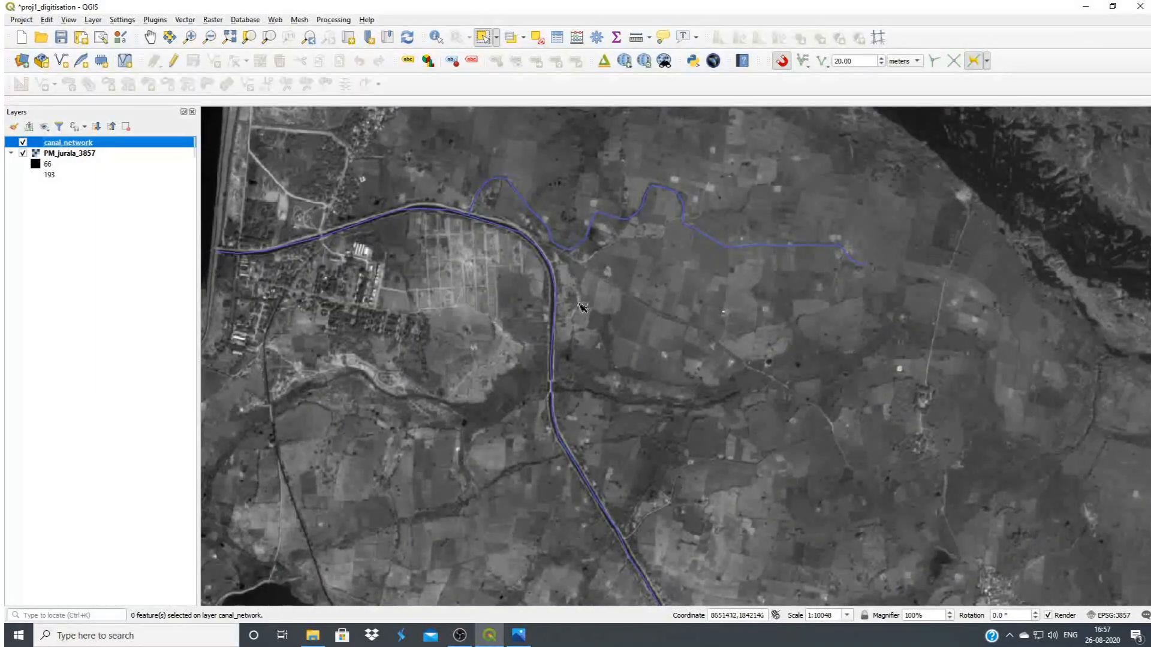
{"action": "scroll", "coordinate": [479, 240], "scroll_direction": "up", "scroll_amount": 1}
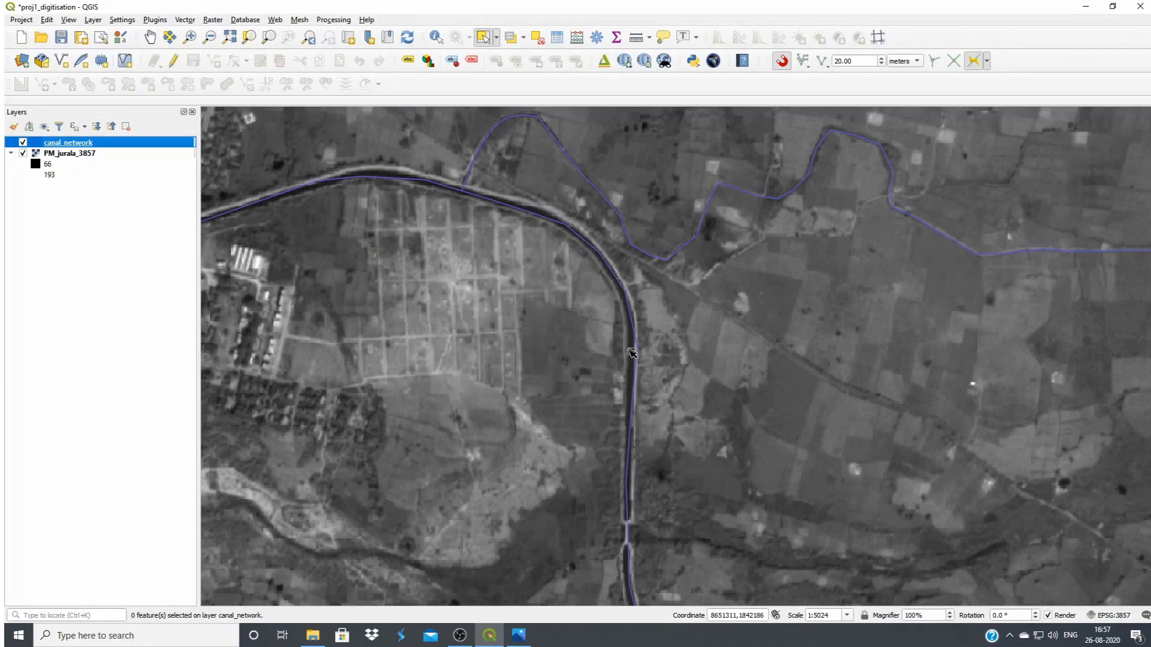
{"action": "scroll", "coordinate": [632, 353], "scroll_direction": "down", "scroll_amount": 2}
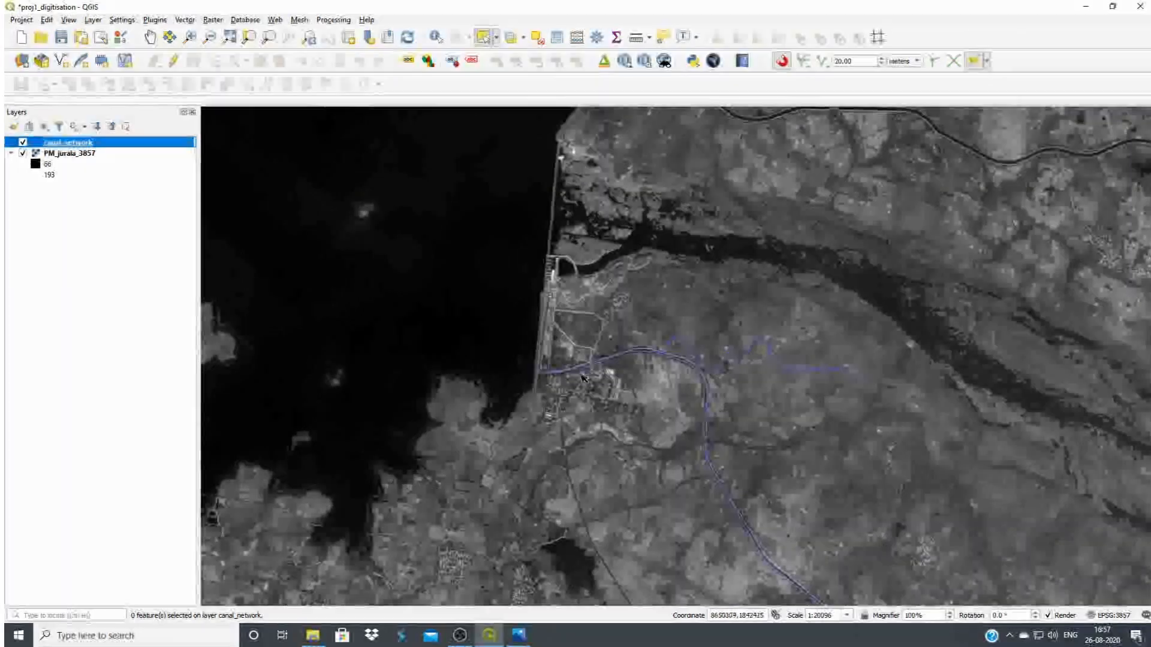
{"action": "scroll", "coordinate": [568, 360], "scroll_direction": "down", "scroll_amount": 2}
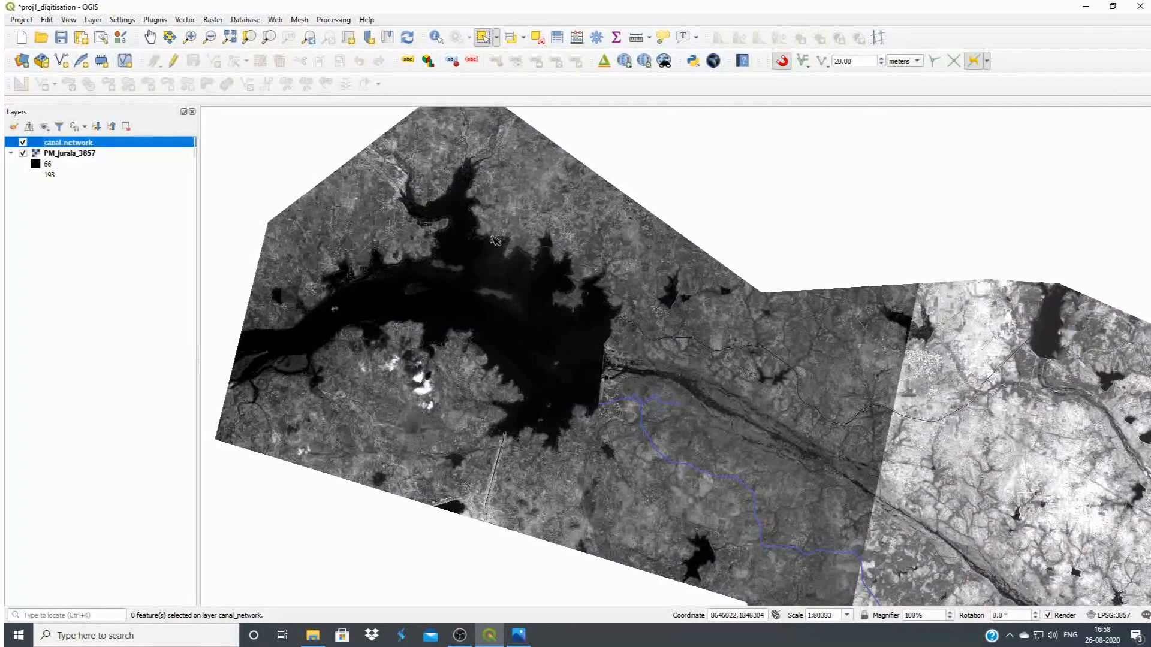
Start a new shapefile layer with the file name reservoirs in the Jurala_Irrigation_project folder
{"action": "left_click", "coordinate": [60, 60]}
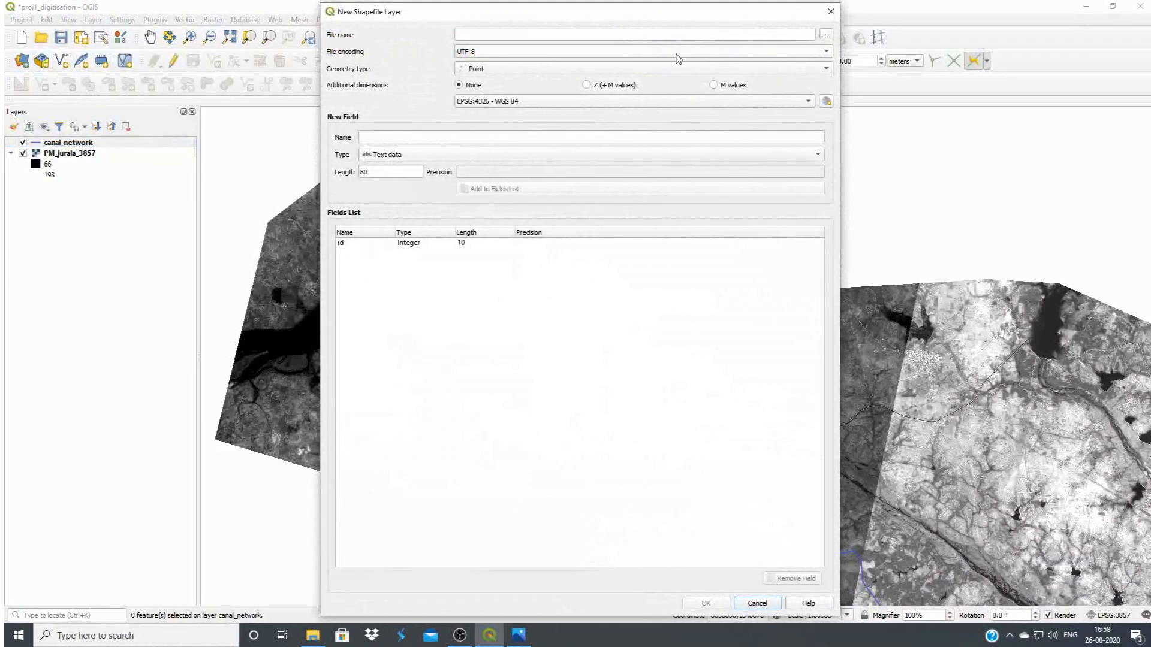
{"action": "left_click", "coordinate": [826, 35]}
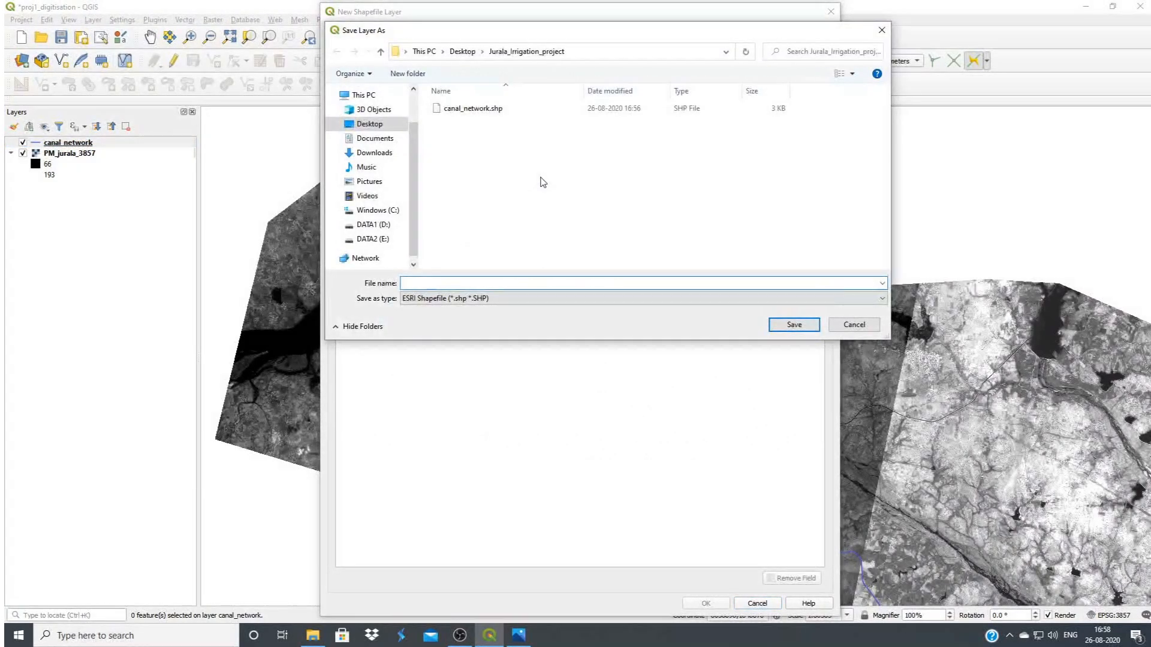
{"action": "type", "text": "reservoirs"}
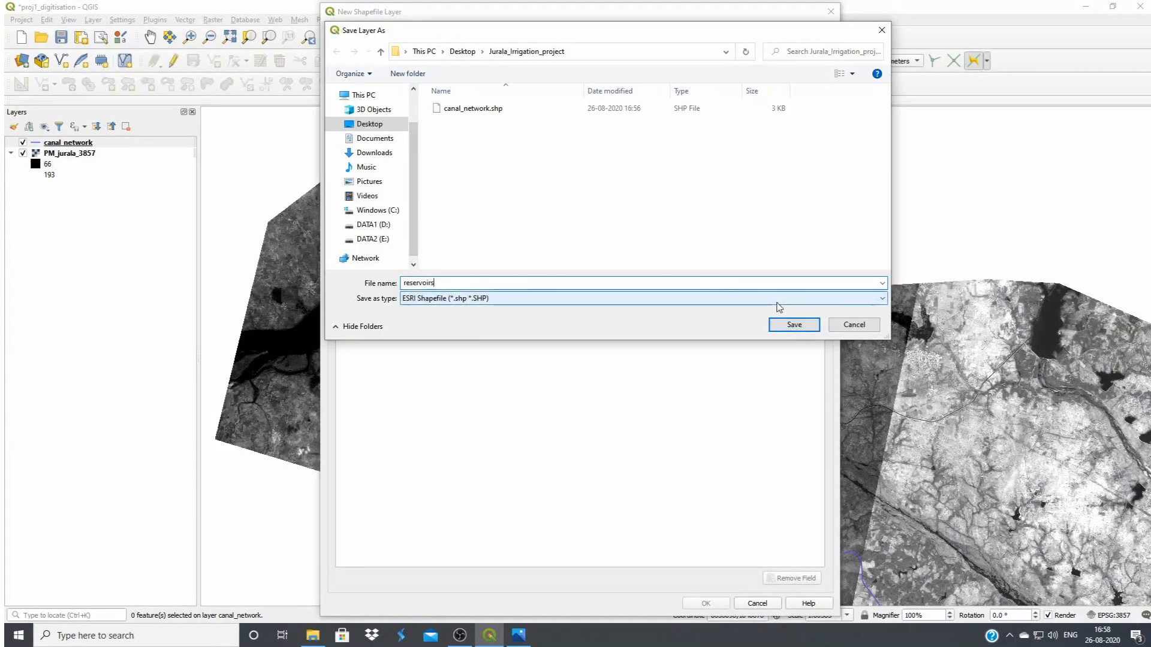
{"action": "left_click", "coordinate": [792, 324]}
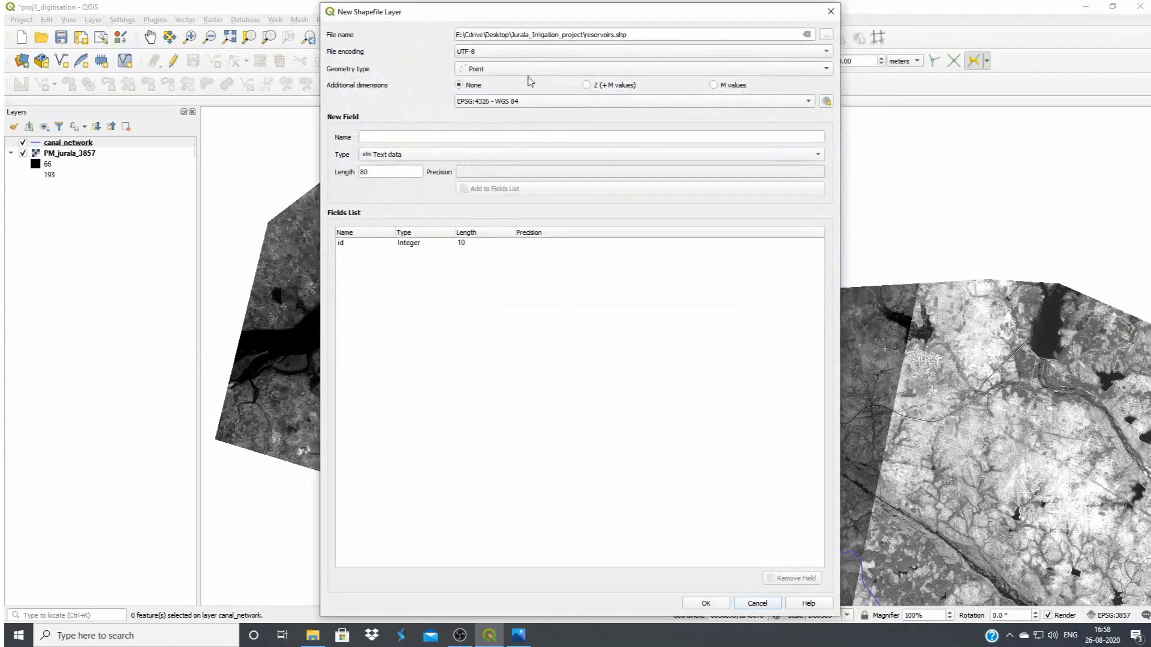
Set the new layer's geometry type to Polygon and its coordinate system to EPSG:3857 - WGS 84 / Pseudo-Mercator
{"action": "left_click", "coordinate": [489, 70]}
{"action": "left_click", "coordinate": [499, 106]}
{"action": "left_click", "coordinate": [827, 101]}
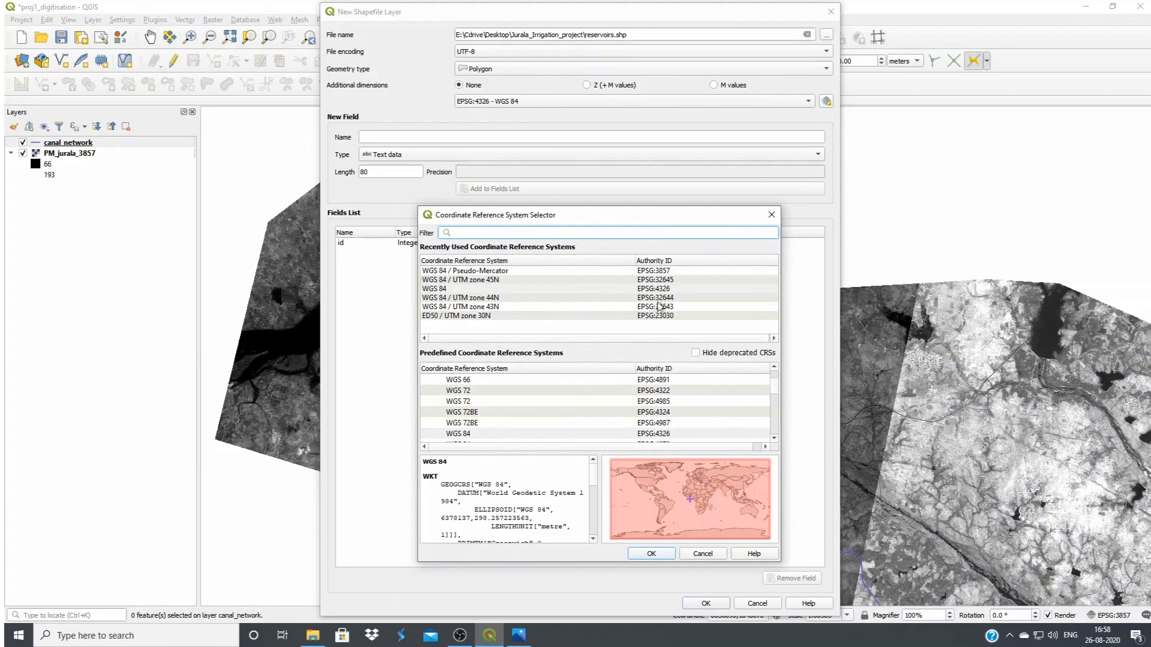
{"action": "left_click", "coordinate": [522, 271]}
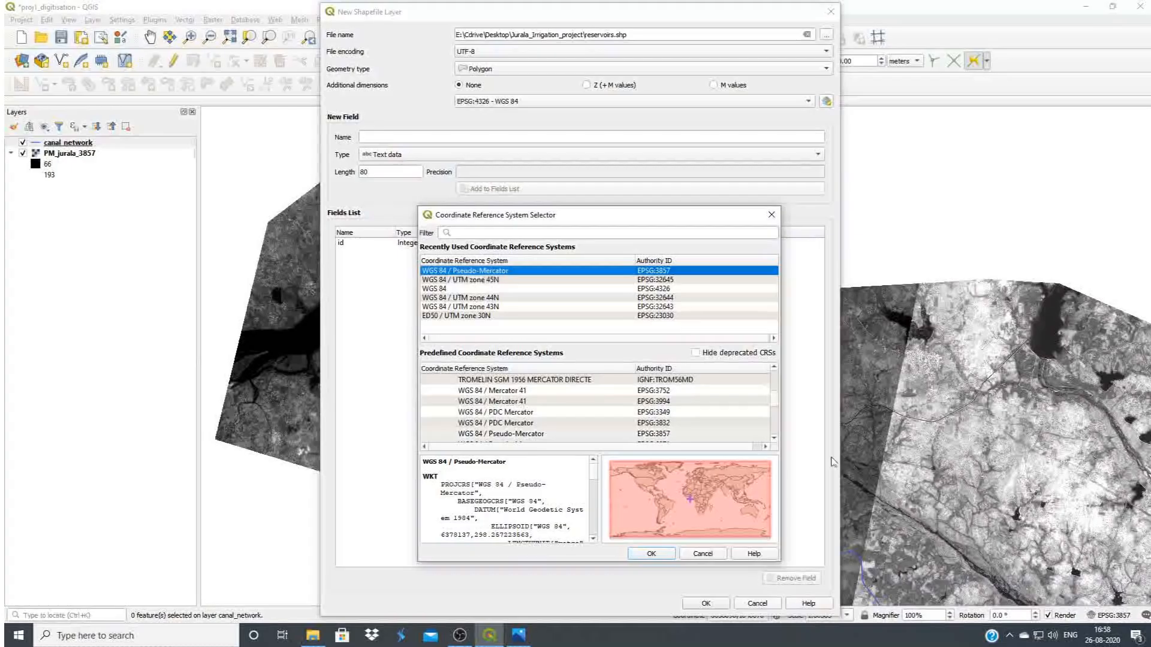
{"action": "left_click", "coordinate": [652, 554]}
Add a text field called Name with length 80 to the reservoirs layer
{"action": "left_click", "coordinate": [372, 138]}
{"action": "type", "text": "Name"}
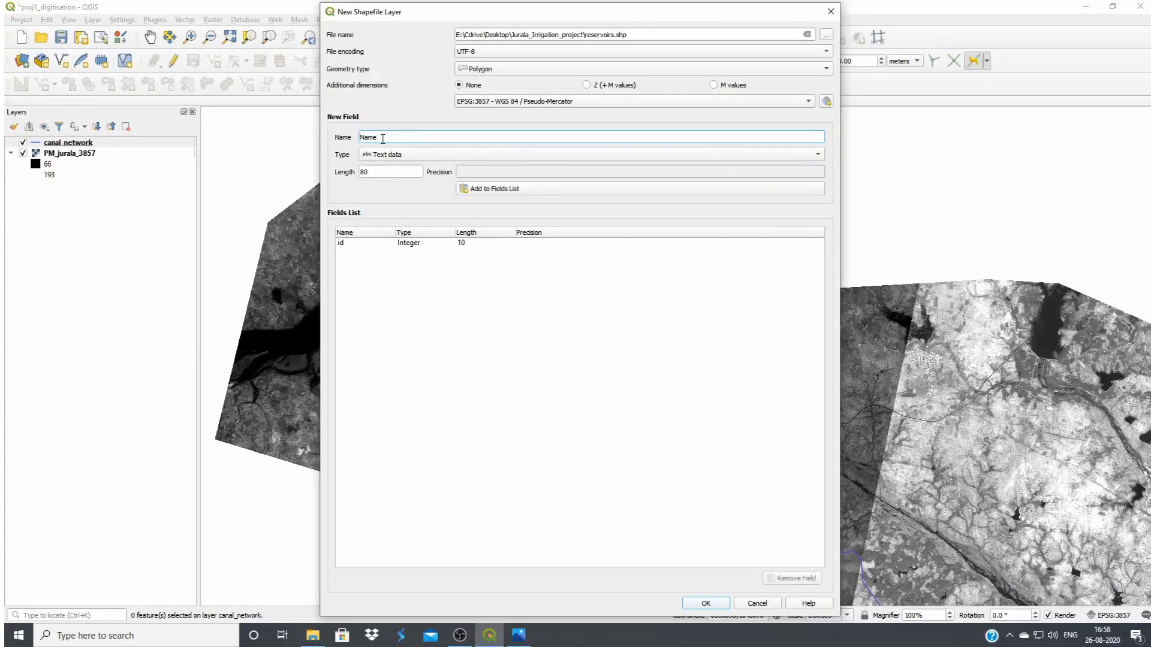
{"action": "left_click", "coordinate": [506, 191]}
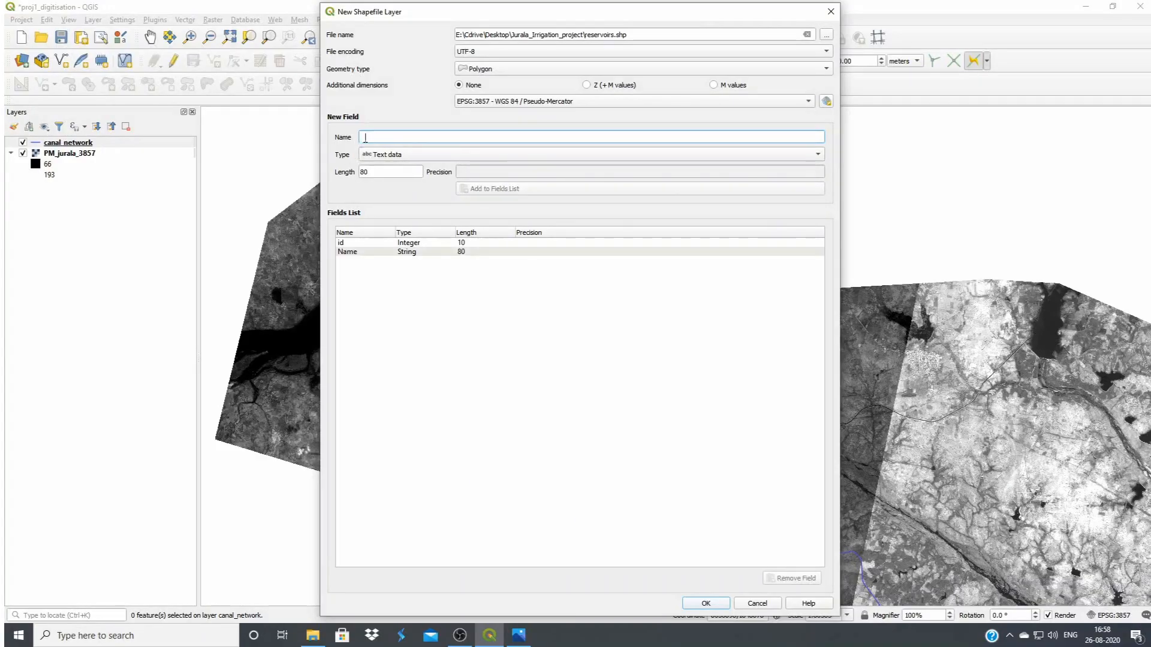
Add a decimal number field called Area with length 20 and create the reservoirs layer
{"action": "type", "text": "Area"}
{"action": "left_click", "coordinate": [390, 155]}
{"action": "left_click", "coordinate": [367, 178]}
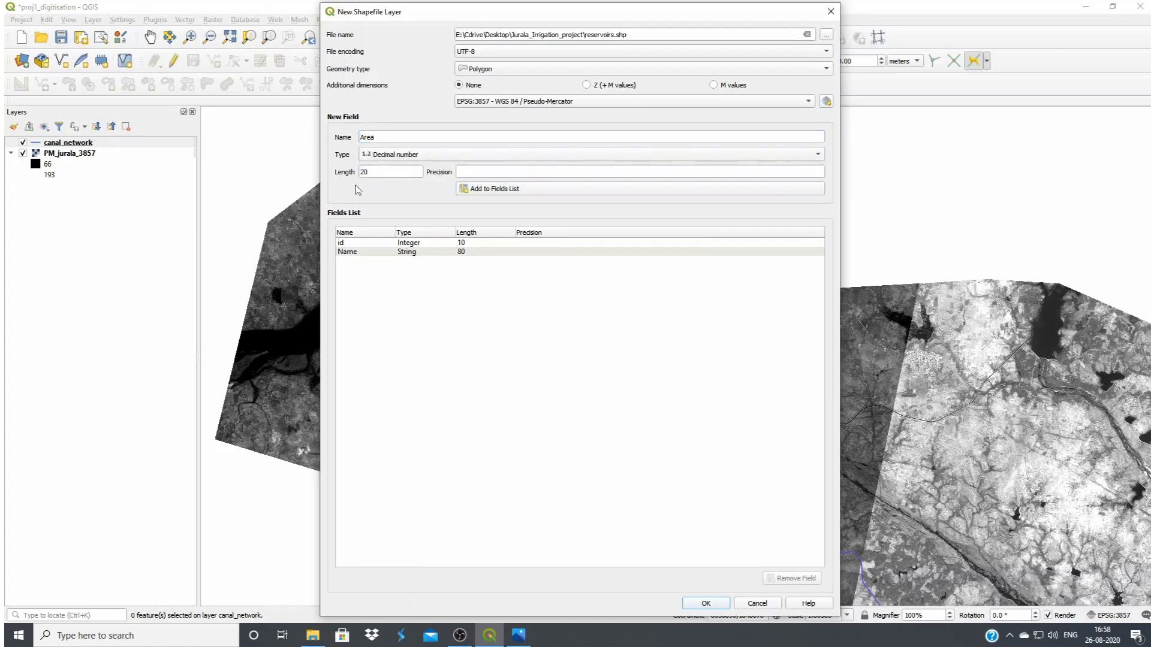
{"action": "left_click", "coordinate": [480, 189]}
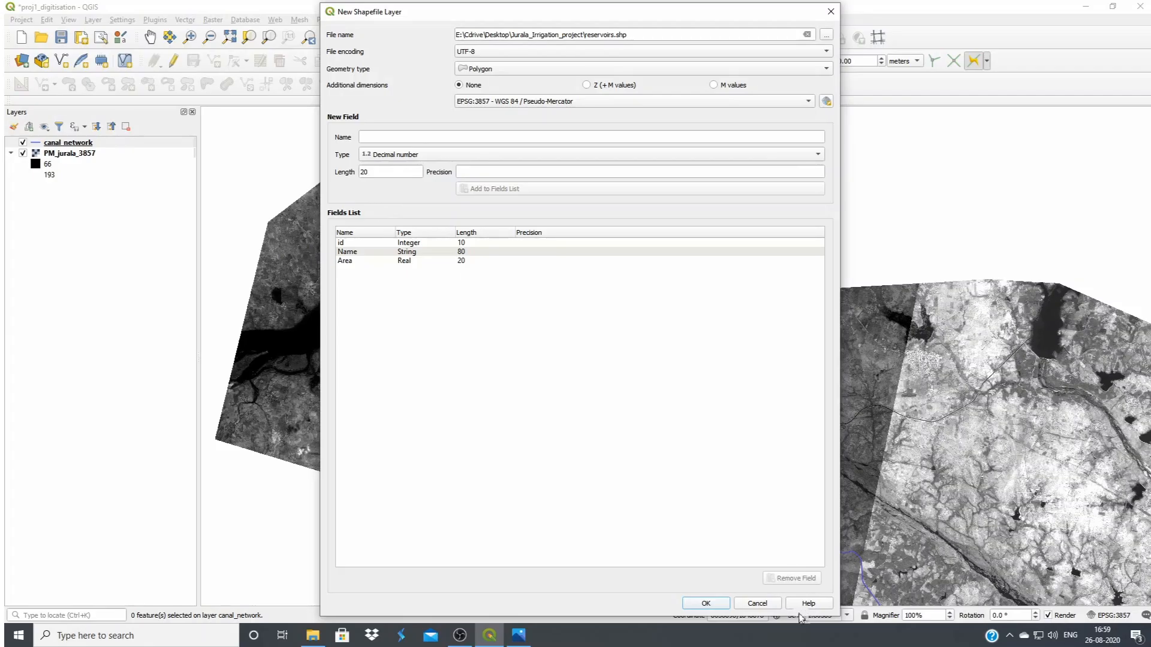
{"action": "left_click", "coordinate": [718, 606]}
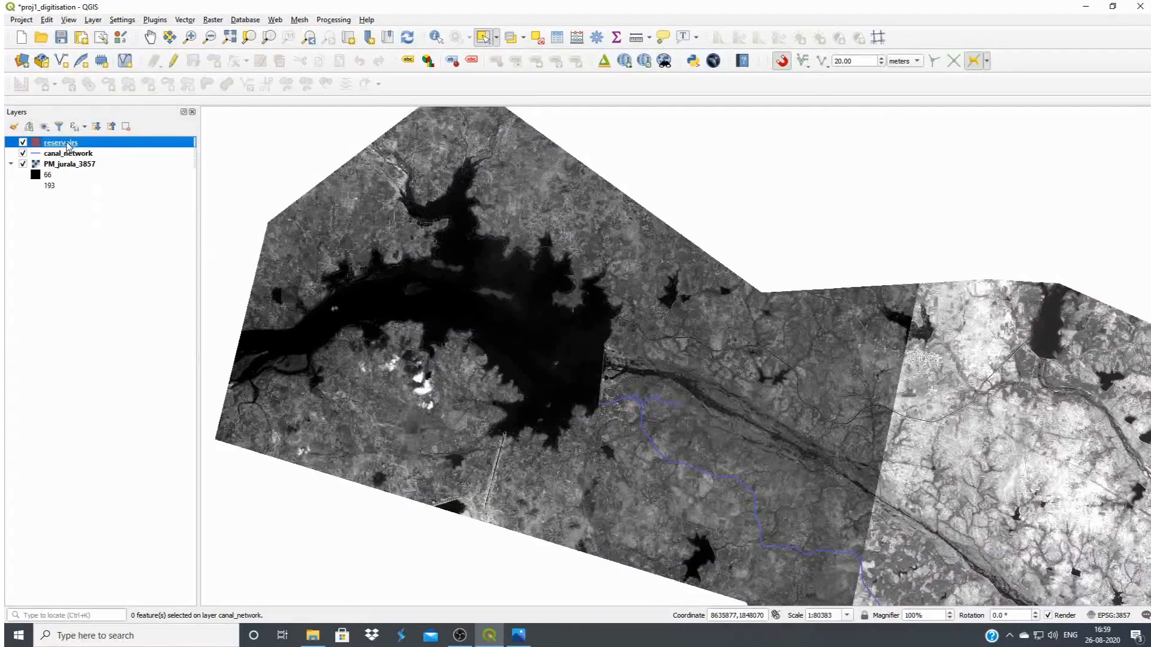
Enable editing on the reservoirs layer and start a polygon feature, tracing the straight dam wall northward from beside the main canal's intake
{"action": "left_click", "coordinate": [175, 62]}
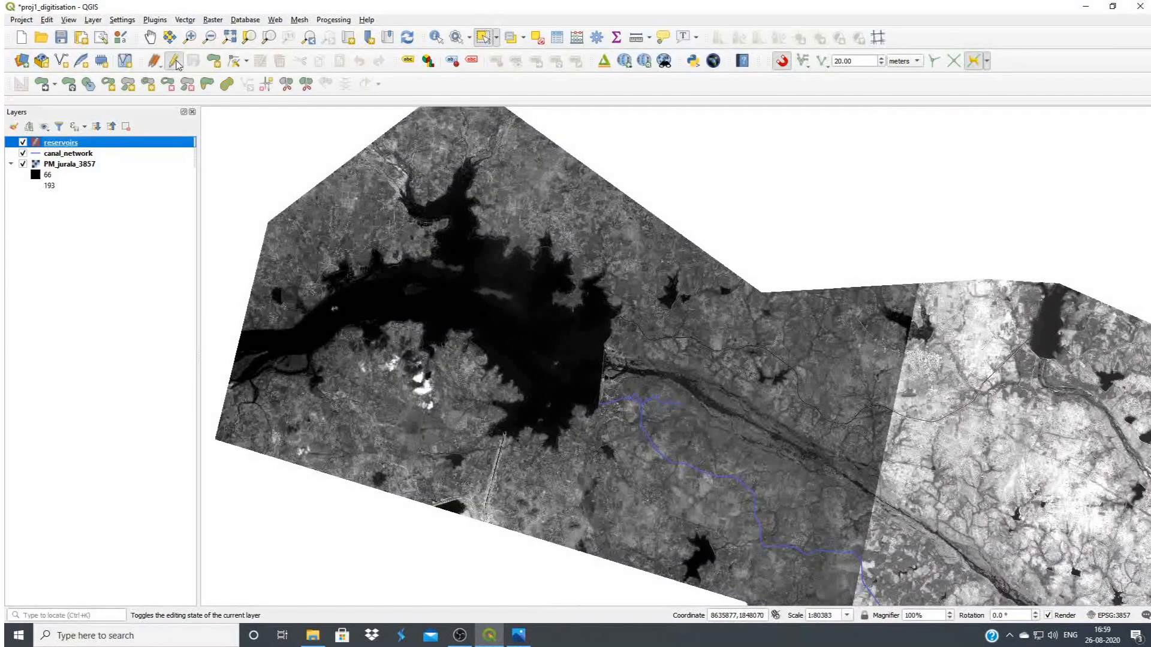
{"action": "left_click", "coordinate": [213, 62]}
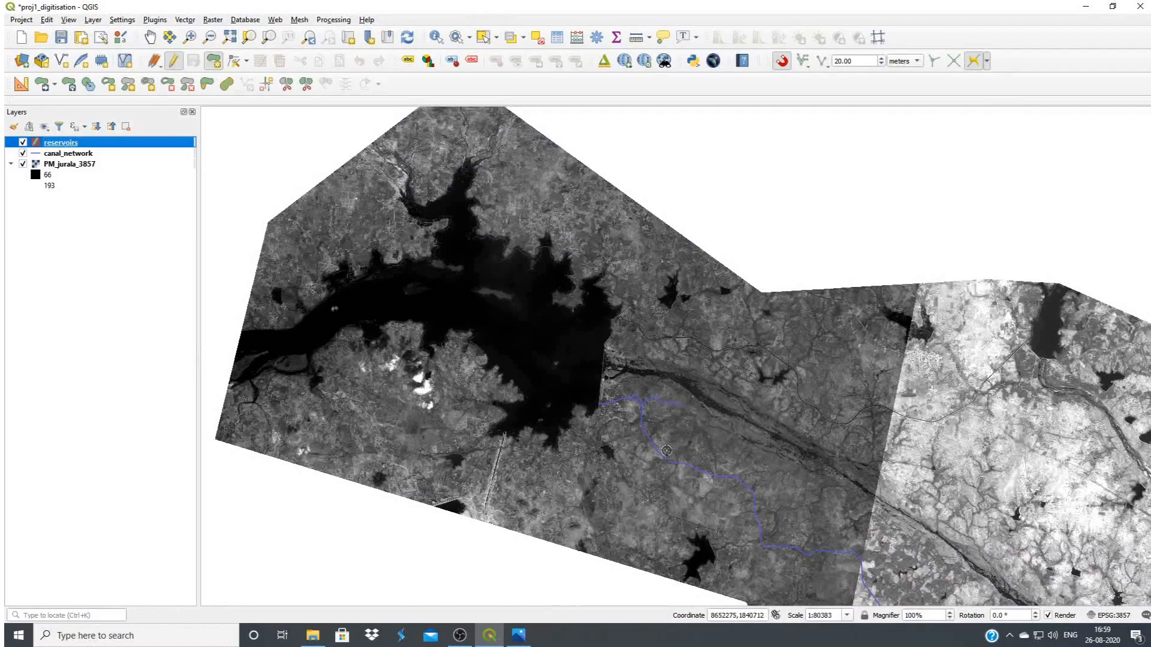
{"action": "scroll", "coordinate": [598, 404], "scroll_direction": "up", "scroll_amount": 2}
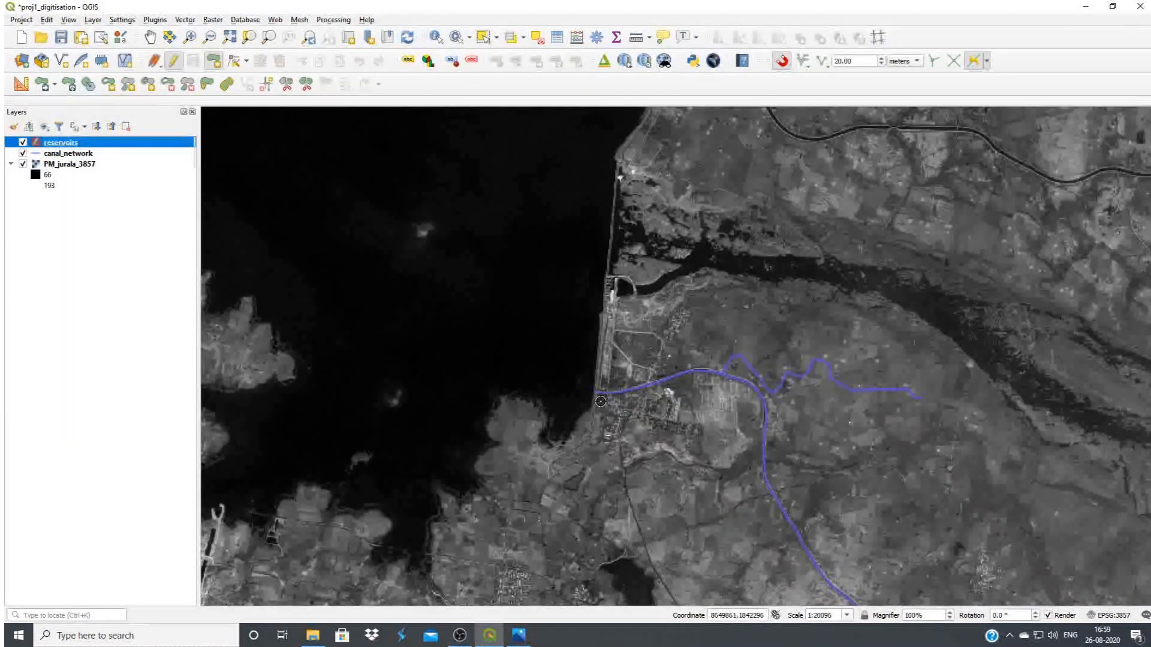
{"action": "scroll", "coordinate": [598, 405], "scroll_direction": "up", "scroll_amount": 1}
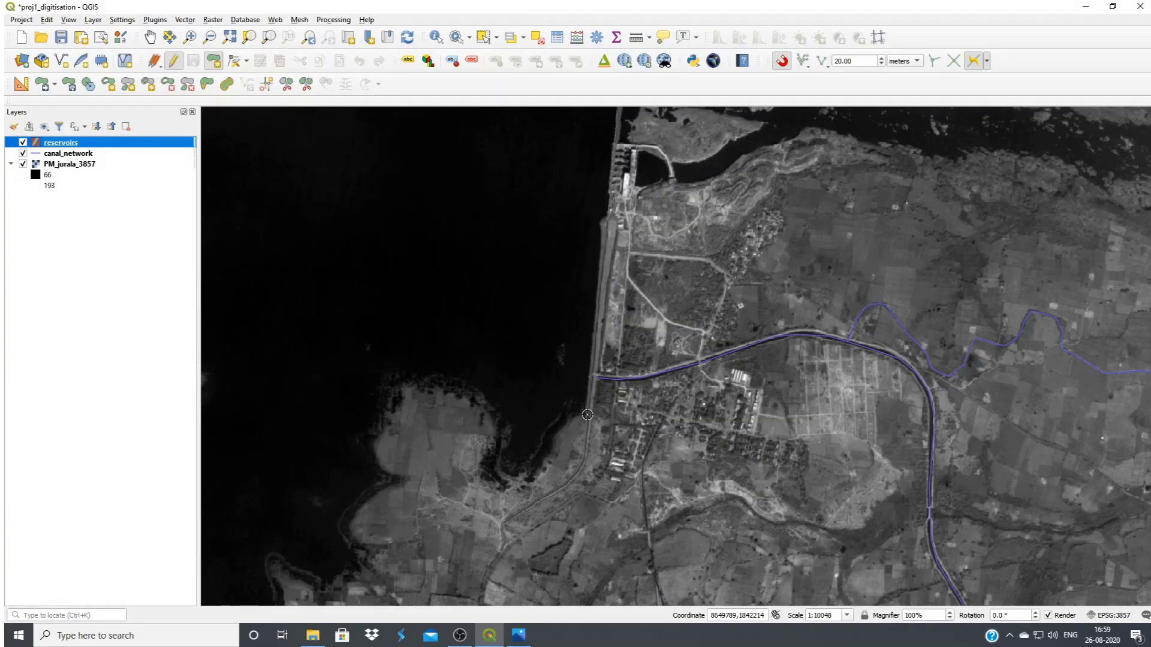
{"action": "left_click", "coordinate": [588, 415]}
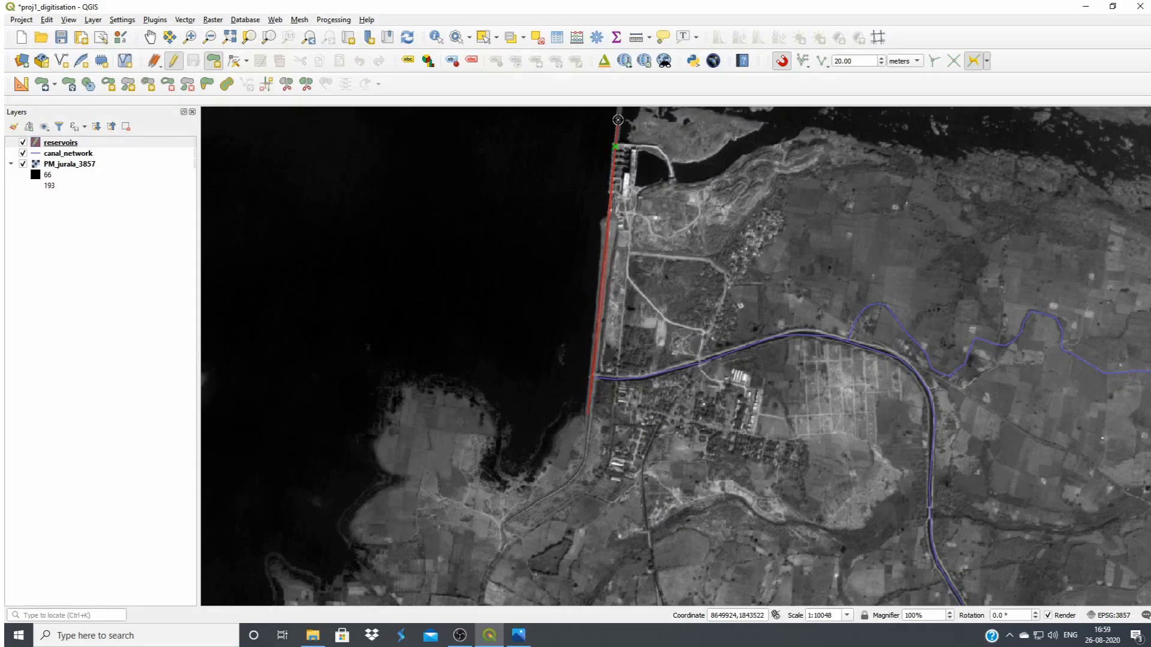
{"action": "left_click_drag", "start_coordinate": [618, 122], "coordinate": [615, 580]}
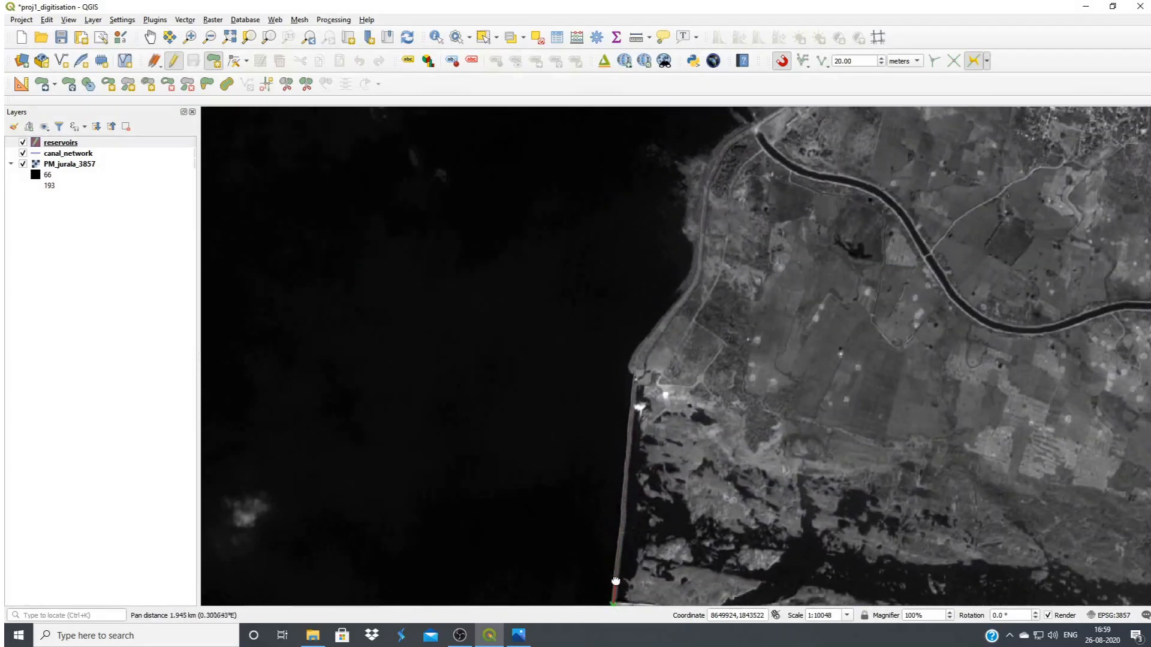
{"action": "left_click", "coordinate": [632, 376]}
Continue the reservoir outline along the curved embankment north of the dam, past the northern canal's head into the small cove
{"action": "left_click", "coordinate": [651, 334]}
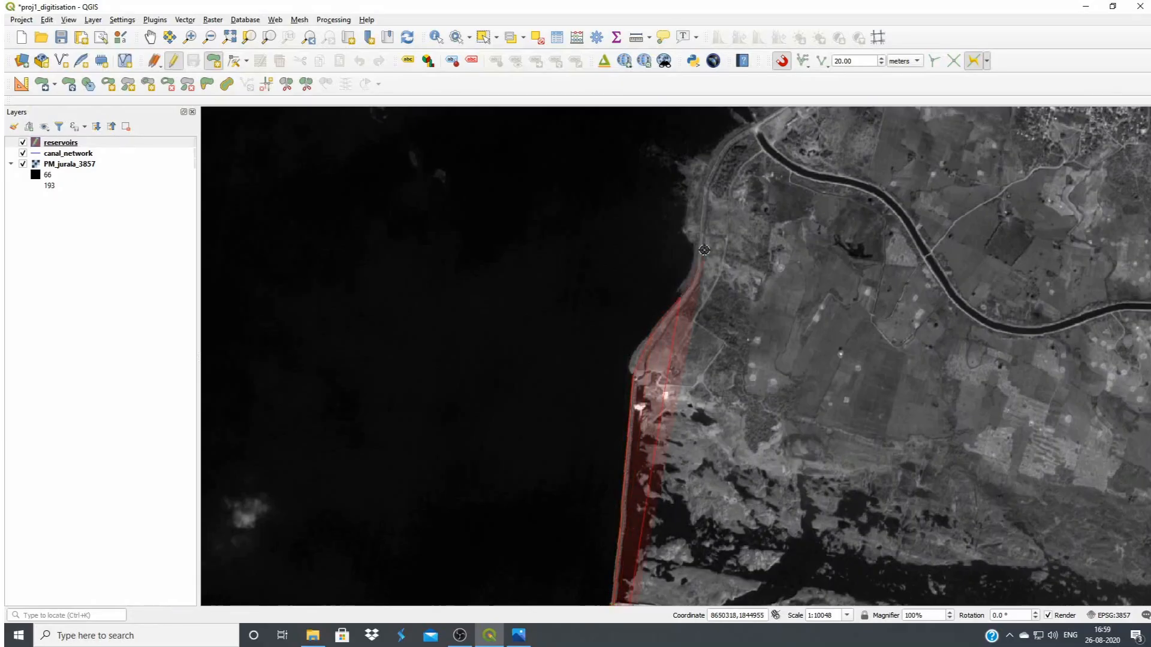
{"action": "left_click", "coordinate": [707, 163]}
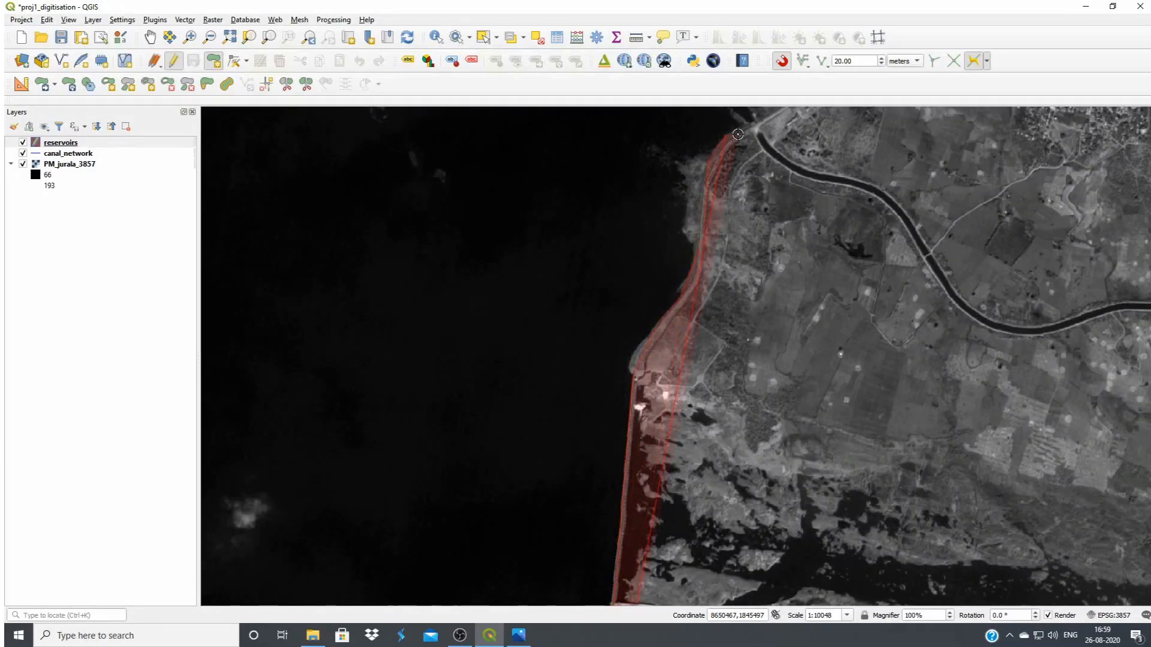
{"action": "left_click_drag", "start_coordinate": [738, 135], "coordinate": [655, 444]}
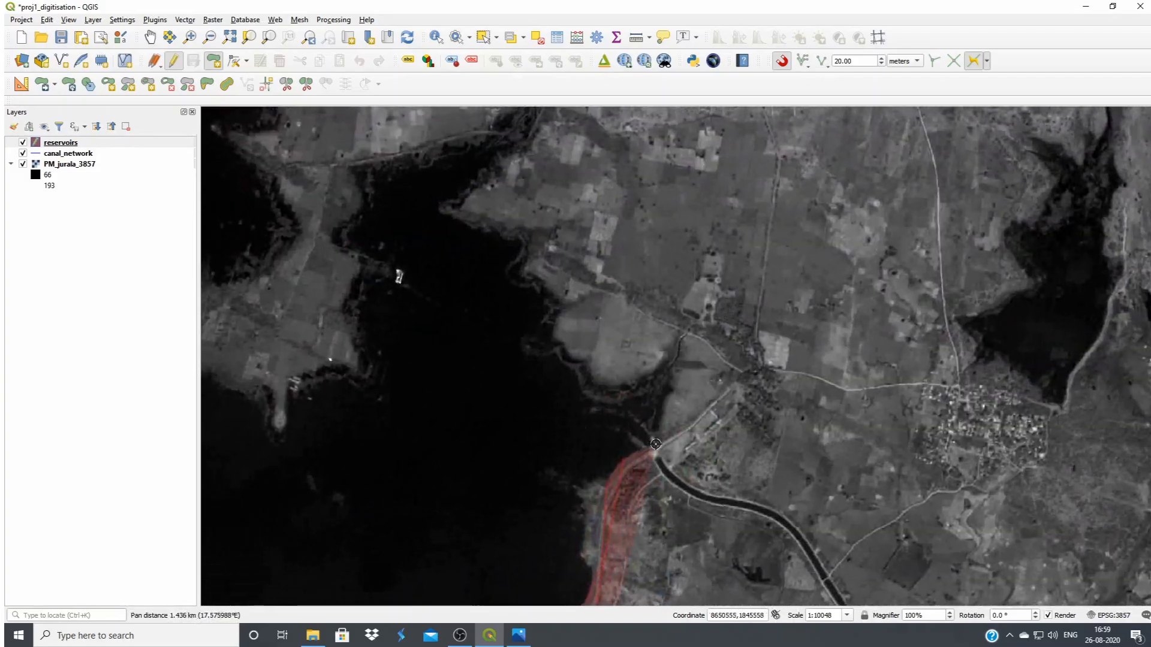
{"action": "left_click", "coordinate": [671, 373]}
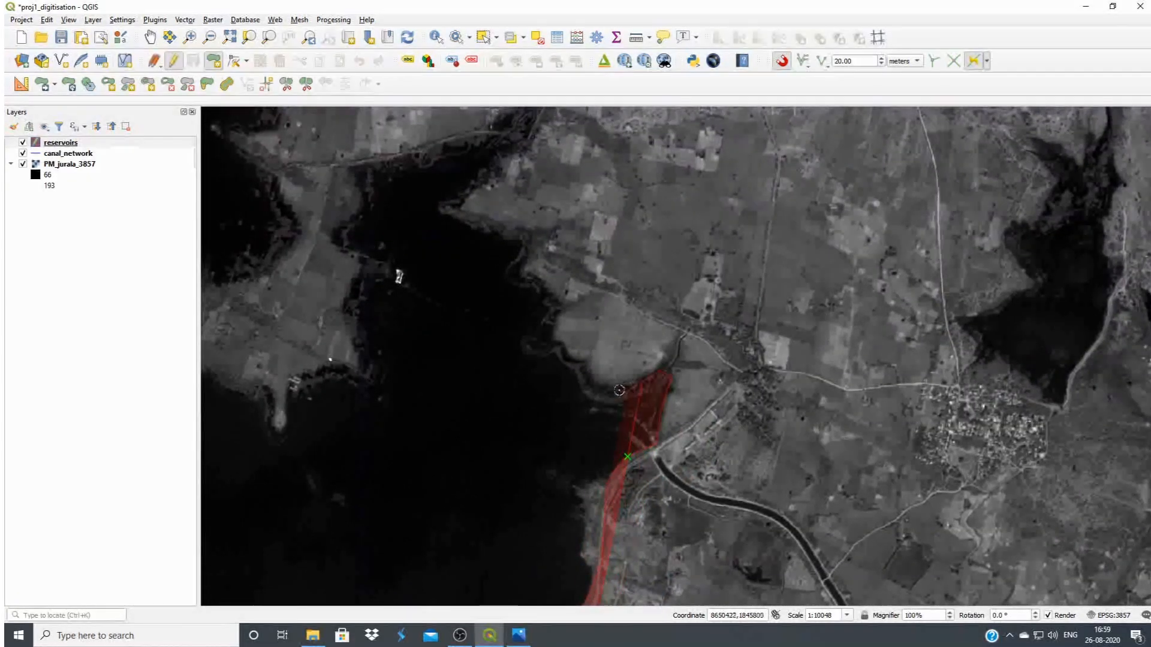
Trace the eastern shore of the first inlet from the small cove around the pointed headland up to the inlet's narrow northern tip
{"action": "left_click", "coordinate": [591, 381]}
{"action": "left_click", "coordinate": [575, 358]}
{"action": "left_click", "coordinate": [554, 342]}
{"action": "left_click", "coordinate": [564, 308]}
{"action": "left_click", "coordinate": [541, 292]}
{"action": "left_click", "coordinate": [520, 275]}
{"action": "left_click", "coordinate": [523, 262]}
{"action": "left_click", "coordinate": [534, 242]}
{"action": "left_click", "coordinate": [533, 231]}
{"action": "left_click", "coordinate": [509, 225]}
{"action": "left_click", "coordinate": [485, 225]}
{"action": "left_click", "coordinate": [463, 208]}
{"action": "left_click", "coordinate": [486, 190]}
{"action": "left_click", "coordinate": [516, 158]}
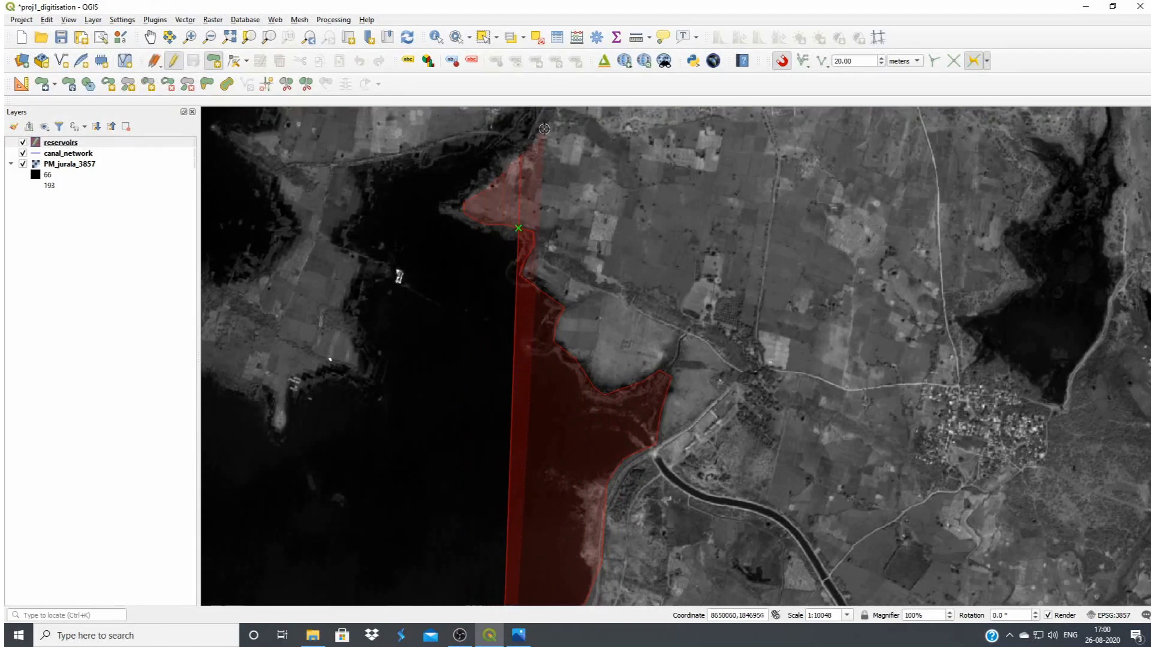
{"action": "left_click", "coordinate": [543, 127]}
{"action": "left_click_drag", "start_coordinate": [543, 125], "coordinate": [573, 256]}
{"action": "left_click", "coordinate": [573, 207]}
Trace the first inlet's western shore down from its northern tip and around the narrow southern spit of the peninsula
{"action": "left_click", "coordinate": [527, 264]}
{"action": "left_click", "coordinate": [489, 264]}
{"action": "left_click", "coordinate": [454, 278]}
{"action": "left_click", "coordinate": [414, 288]}
{"action": "left_click", "coordinate": [399, 297]}
{"action": "left_click", "coordinate": [398, 345]}
{"action": "left_click", "coordinate": [363, 362]}
{"action": "left_click", "coordinate": [386, 383]}
{"action": "left_click", "coordinate": [406, 395]}
{"action": "left_click", "coordinate": [395, 425]}
{"action": "left_click", "coordinate": [396, 457]}
{"action": "left_click", "coordinate": [407, 489]}
{"action": "left_click", "coordinate": [402, 502]}
{"action": "left_click", "coordinate": [341, 514]}
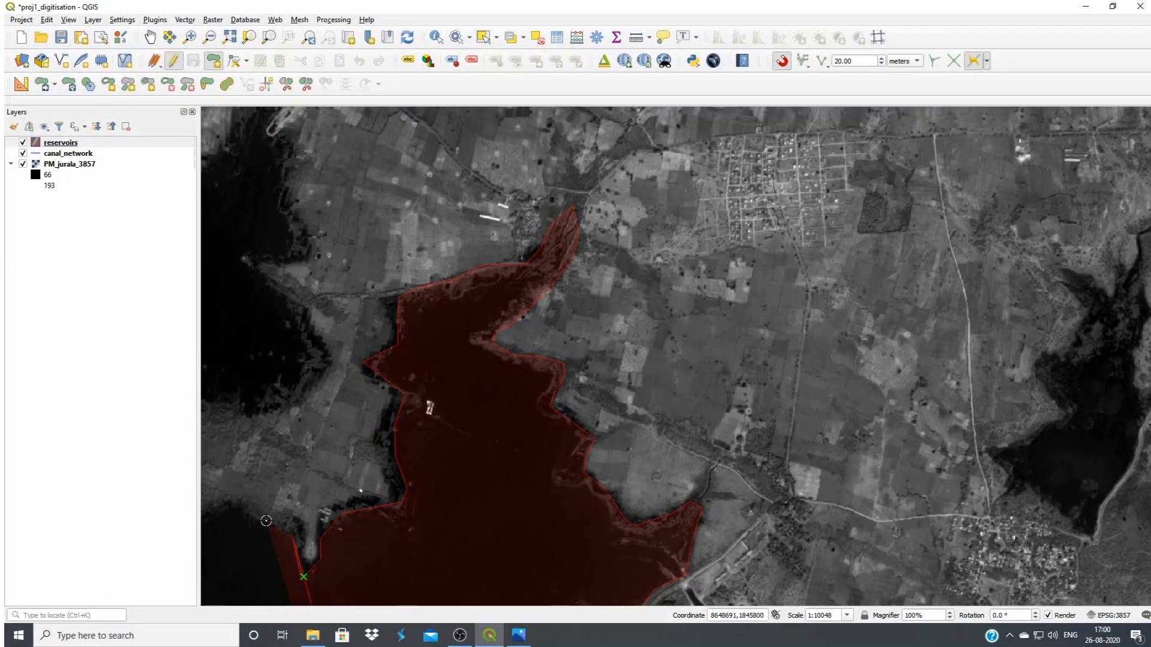
{"action": "left_click", "coordinate": [243, 504]}
Outline the blunt western end of the peninsula and follow its northern shore to the cove behind it
{"action": "left_click_drag", "start_coordinate": [243, 504], "coordinate": [483, 518]}
{"action": "left_click", "coordinate": [446, 516]}
{"action": "left_click", "coordinate": [410, 509]}
{"action": "left_click", "coordinate": [393, 446]}
{"action": "left_click", "coordinate": [408, 425]}
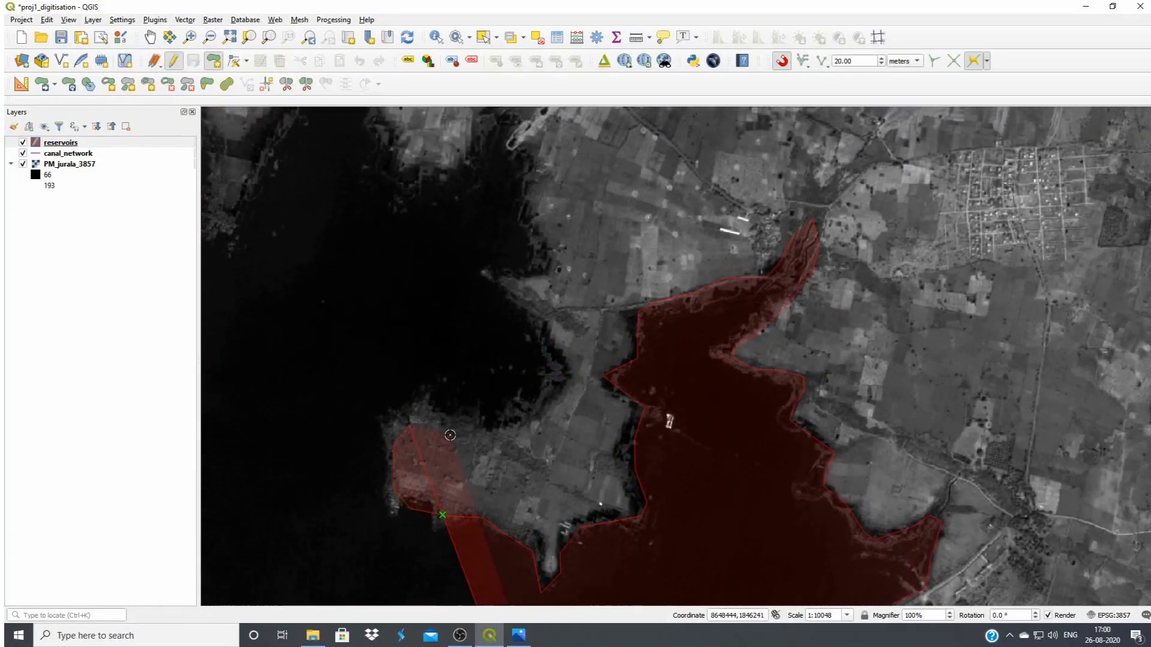
{"action": "left_click", "coordinate": [519, 439]}
{"action": "left_click", "coordinate": [555, 405]}
Continue the shoreline north from the peninsula's cove, around the head of the narrow bay and along its western side
{"action": "left_click", "coordinate": [554, 313]}
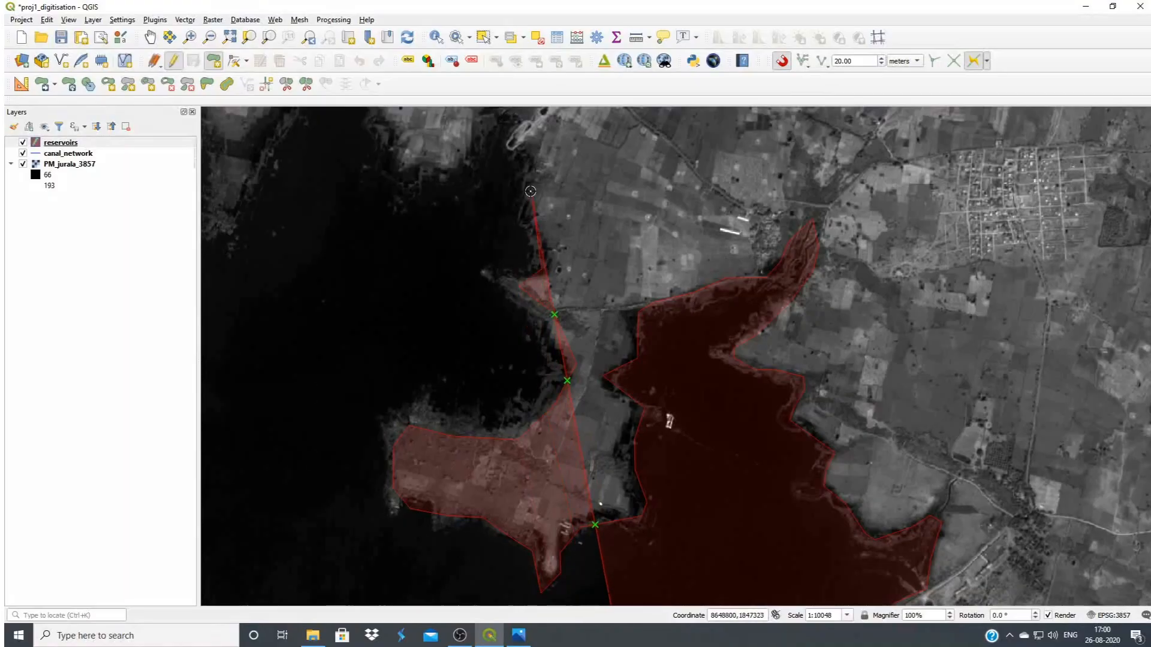
{"action": "left_click_drag", "start_coordinate": [531, 192], "coordinate": [580, 394]}
{"action": "left_click", "coordinate": [564, 314]}
{"action": "left_click", "coordinate": [538, 312]}
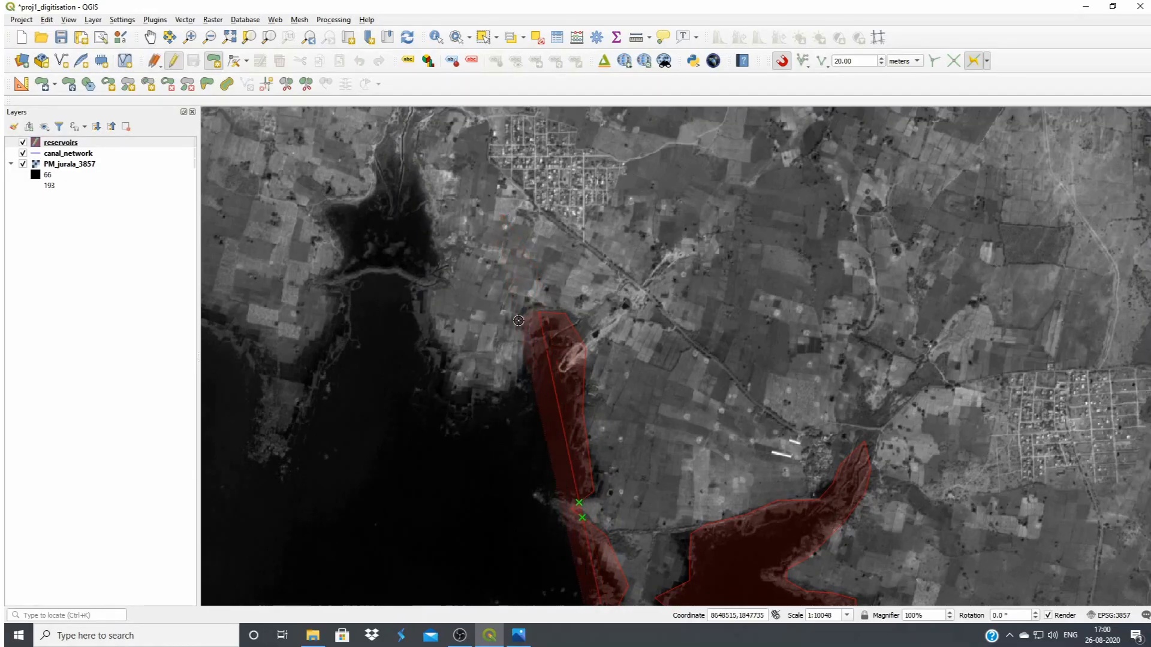
{"action": "left_click", "coordinate": [492, 390]}
{"action": "left_click", "coordinate": [455, 382]}
Trace the eastern shore of the next inlet across the embankment line up to its narrow northern tip
{"action": "left_click", "coordinate": [419, 342]}
{"action": "left_click", "coordinate": [417, 293]}
{"action": "left_click", "coordinate": [436, 246]}
{"action": "left_click", "coordinate": [437, 207]}
{"action": "left_click", "coordinate": [399, 139]}
{"action": "left_click", "coordinate": [382, 139]}
Trace that inlet's western shore from its tip back south to the end of the adjoining headland
{"action": "left_click", "coordinate": [370, 188]}
{"action": "left_click", "coordinate": [324, 214]}
{"action": "left_click", "coordinate": [339, 297]}
{"action": "left_click", "coordinate": [336, 354]}
{"action": "left_click", "coordinate": [318, 396]}
{"action": "left_click", "coordinate": [288, 456]}
Outline the rounded bay west of the headland, from the headland's western side to the tip of the next small headland
{"action": "left_click", "coordinate": [264, 405]}
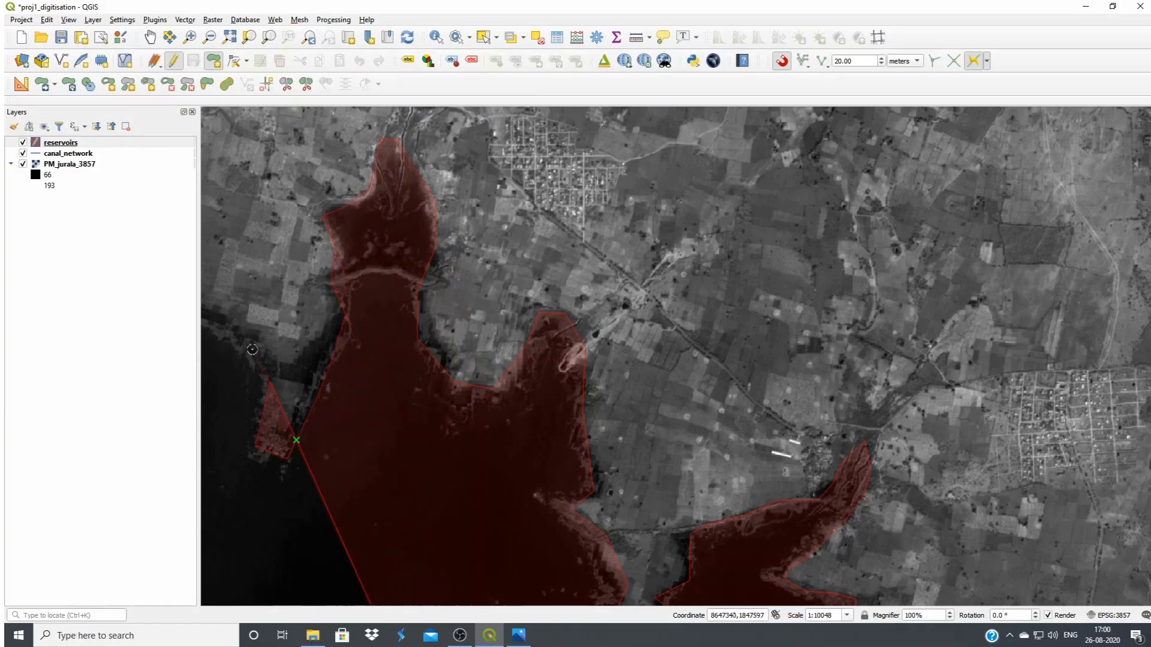
{"action": "left_click_drag", "start_coordinate": [223, 317], "coordinate": [768, 365]}
{"action": "left_click", "coordinate": [716, 337]}
{"action": "left_click", "coordinate": [683, 347]}
{"action": "left_click", "coordinate": [627, 414]}
{"action": "left_click", "coordinate": [581, 437]}
Trace the western side of the small bright headland and the head of the cove just northwest of it
{"action": "left_click", "coordinate": [571, 386]}
{"action": "left_click", "coordinate": [600, 321]}
{"action": "left_click", "coordinate": [617, 303]}
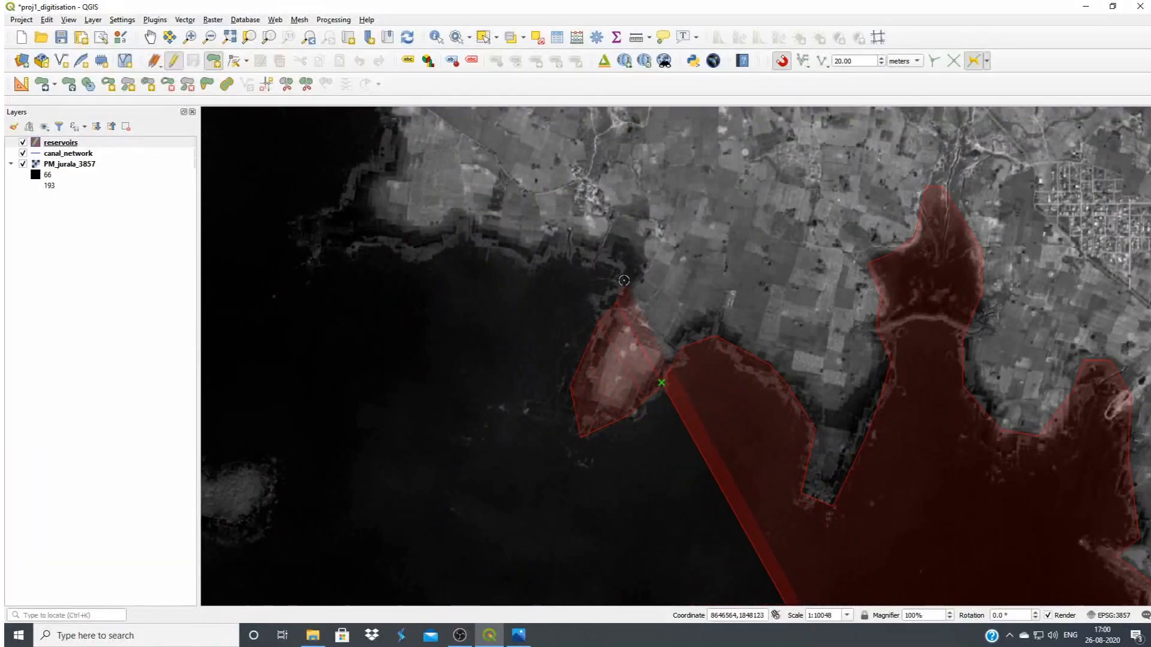
{"action": "left_click", "coordinate": [625, 277]}
{"action": "left_click", "coordinate": [605, 262]}
{"action": "left_click", "coordinate": [560, 258]}
{"action": "left_click", "coordinate": [538, 272]}
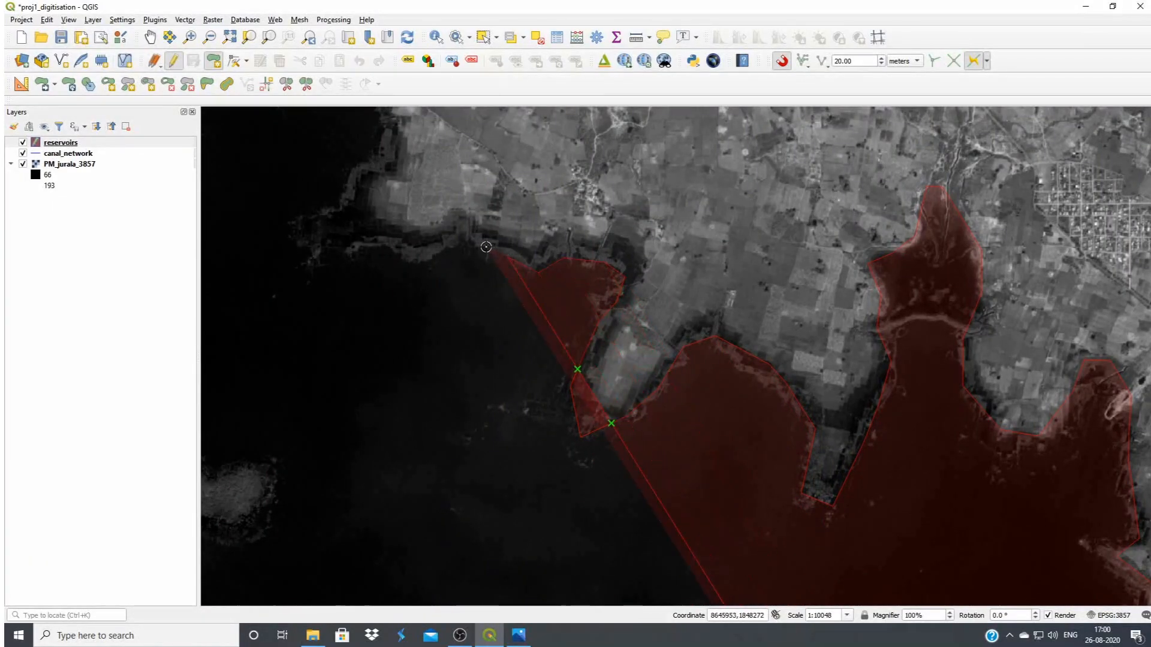
Follow the reservoir's northern shore westward along the marshy fringe and around the projecting point at its end
{"action": "left_click", "coordinate": [465, 240]}
{"action": "left_click", "coordinate": [443, 259]}
{"action": "left_click", "coordinate": [408, 265]}
{"action": "left_click", "coordinate": [389, 250]}
{"action": "left_click", "coordinate": [367, 246]}
{"action": "left_click", "coordinate": [341, 262]}
{"action": "left_click", "coordinate": [318, 248]}
{"action": "left_click", "coordinate": [317, 223]}
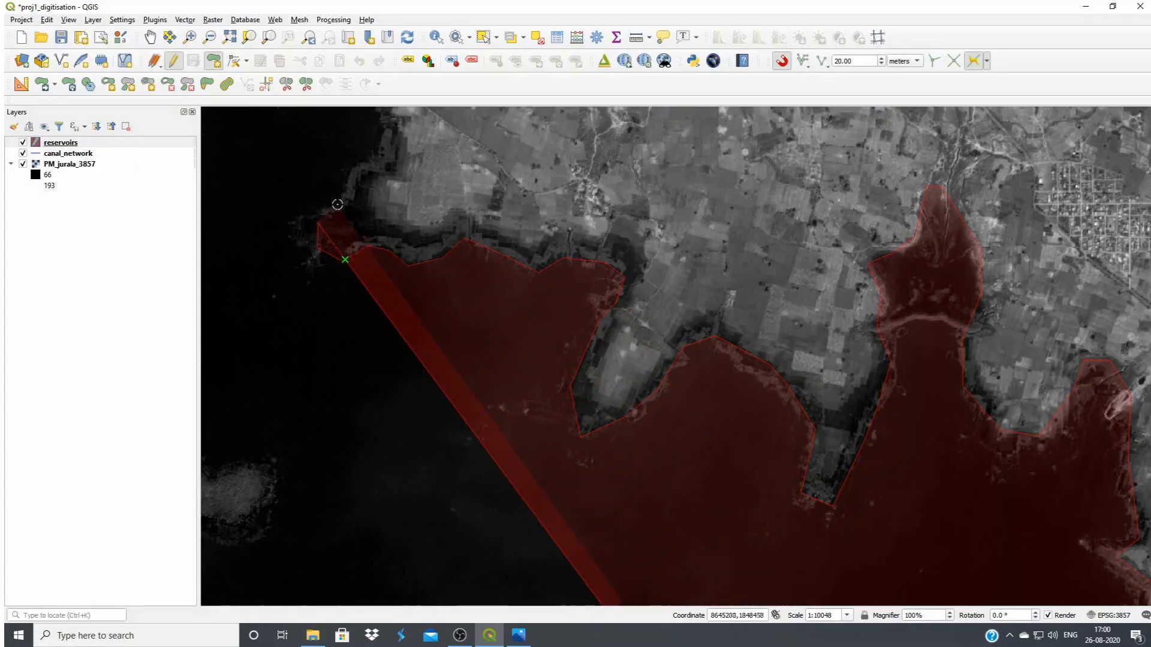
Trace the eastern shore of the large northern arm from the point up into its small side cove
{"action": "left_click", "coordinate": [342, 203]}
{"action": "left_click", "coordinate": [369, 160]}
{"action": "left_click_drag", "start_coordinate": [387, 141], "coordinate": [618, 528]}
{"action": "left_click", "coordinate": [548, 448]}
{"action": "left_click", "coordinate": [561, 420]}
{"action": "left_click", "coordinate": [600, 421]}
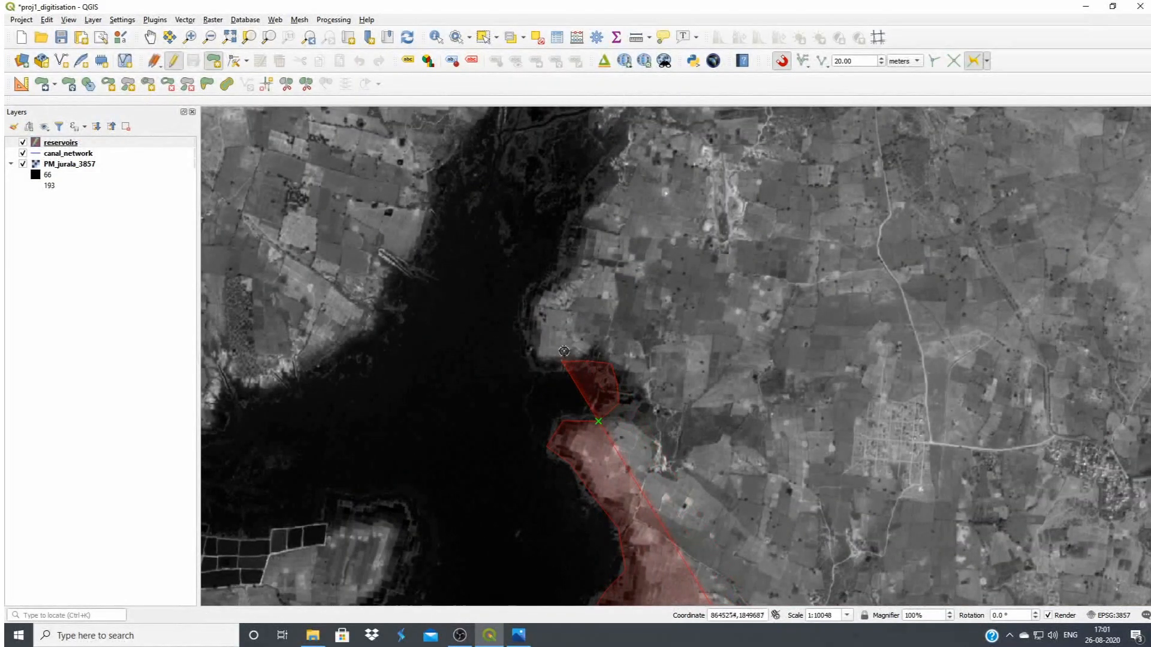
Continue the northern arm's eastern shore from the side cove to the arm's head, crossing to its narrow upper end
{"action": "left_click", "coordinate": [532, 346]}
{"action": "left_click", "coordinate": [530, 312]}
{"action": "left_click", "coordinate": [553, 282]}
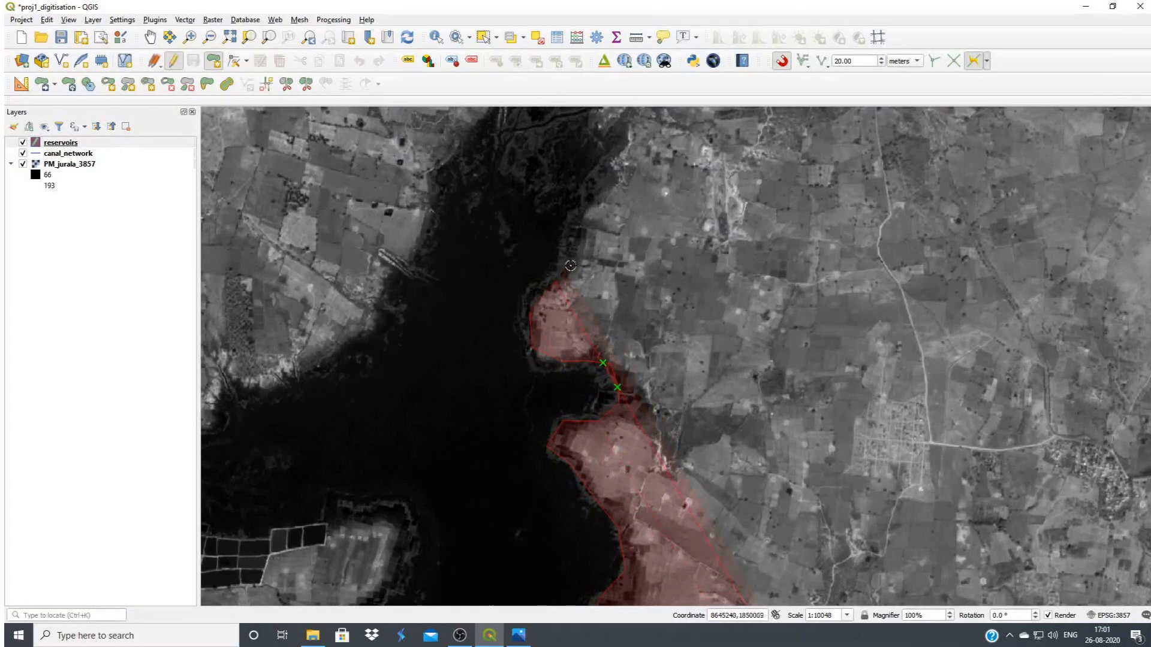
{"action": "left_click_drag", "start_coordinate": [609, 176], "coordinate": [632, 261]}
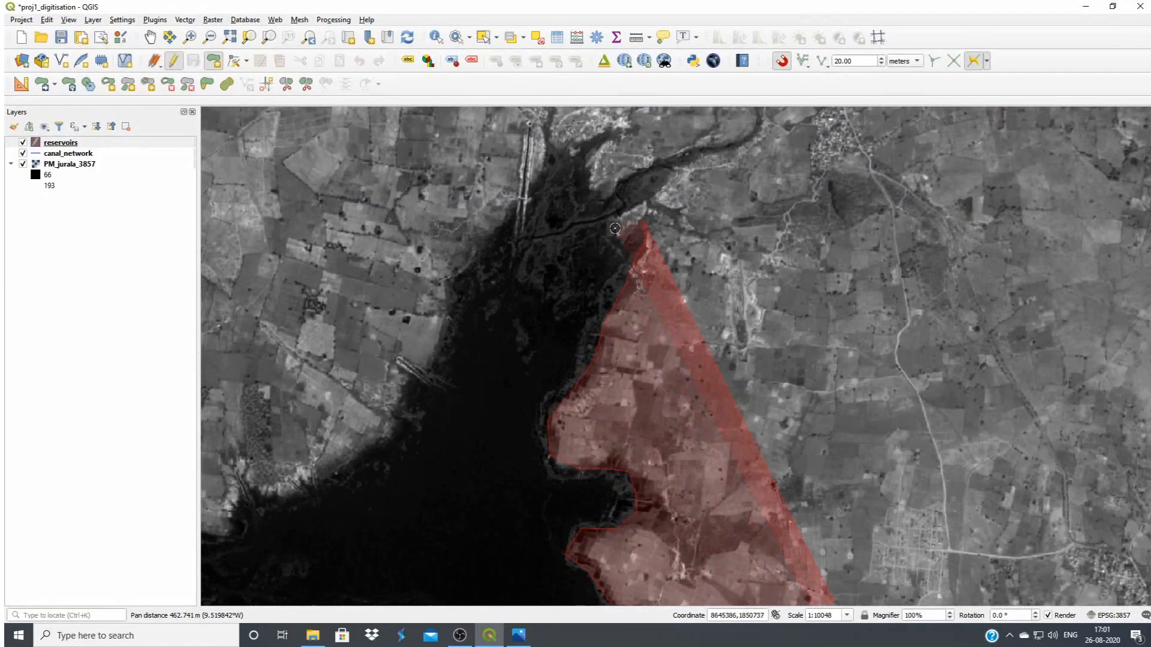
{"action": "left_click", "coordinate": [556, 151]}
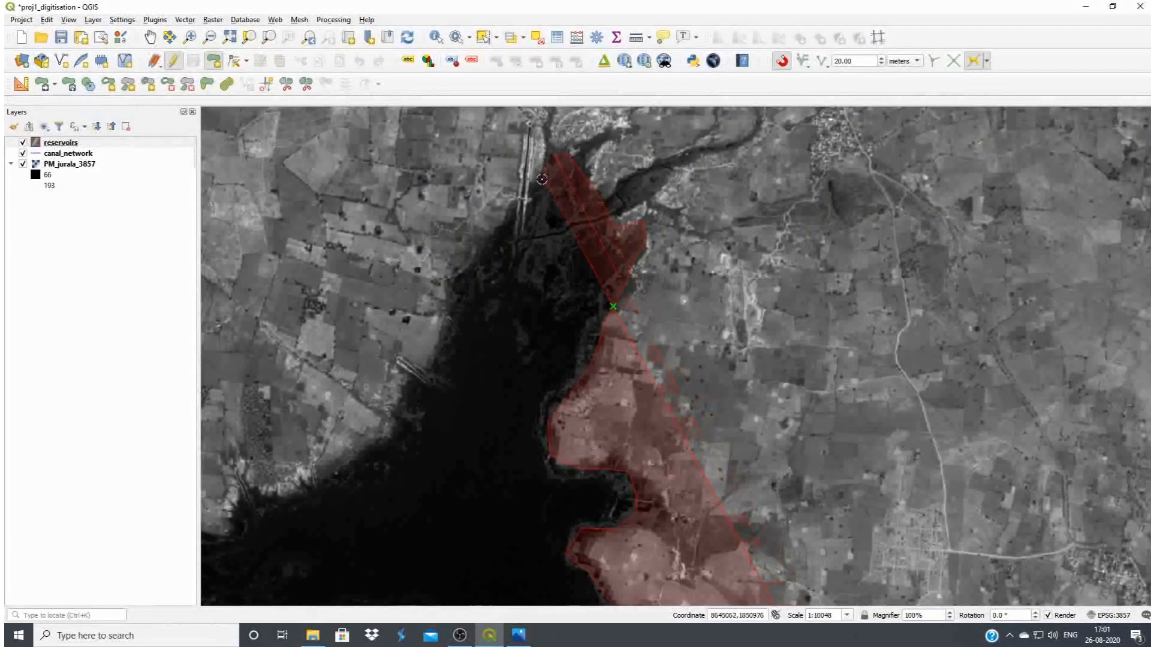
Trace the northern arm's western shore from its head southwest to the mouth of the northwestern branch
{"action": "left_click", "coordinate": [453, 292]}
{"action": "left_click", "coordinate": [435, 364]}
{"action": "left_click", "coordinate": [436, 384]}
{"action": "left_click", "coordinate": [409, 430]}
{"action": "left_click", "coordinate": [376, 462]}
{"action": "left_click", "coordinate": [315, 491]}
{"action": "left_click_drag", "start_coordinate": [276, 532], "coordinate": [614, 362]}
Outline the northwestern branch up to its narrow tip and start back down its western bank
{"action": "left_click", "coordinate": [588, 359]}
{"action": "left_click", "coordinate": [452, 288]}
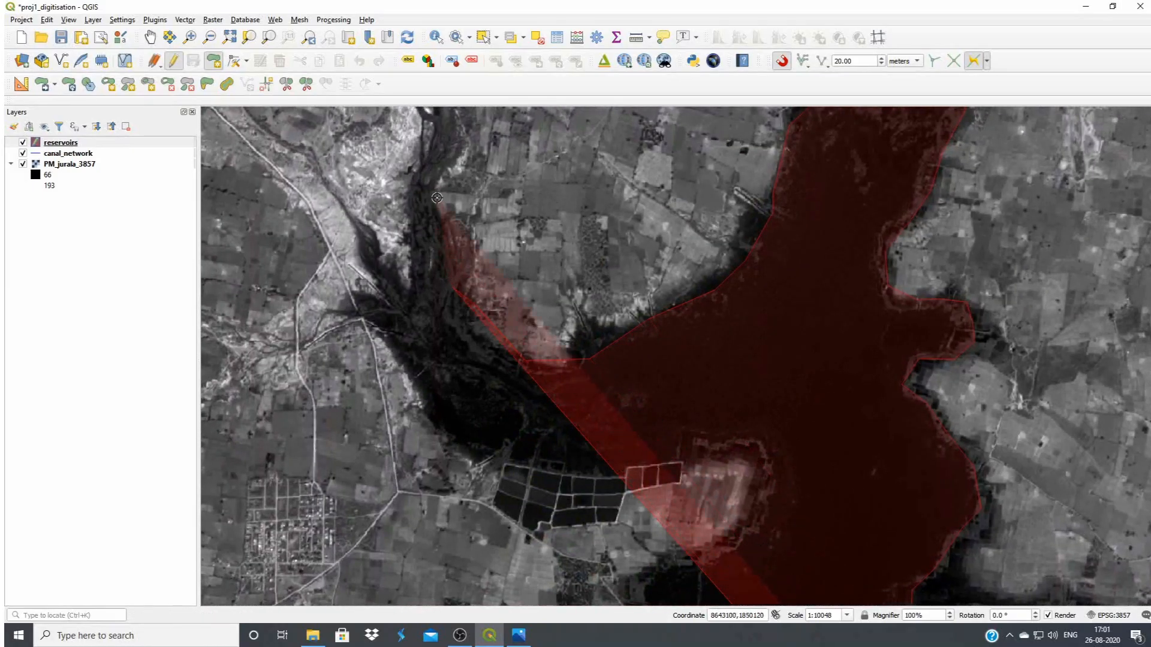
{"action": "left_click", "coordinate": [439, 202]}
{"action": "left_click", "coordinate": [425, 167]}
{"action": "left_click", "coordinate": [413, 207]}
{"action": "left_click", "coordinate": [418, 252]}
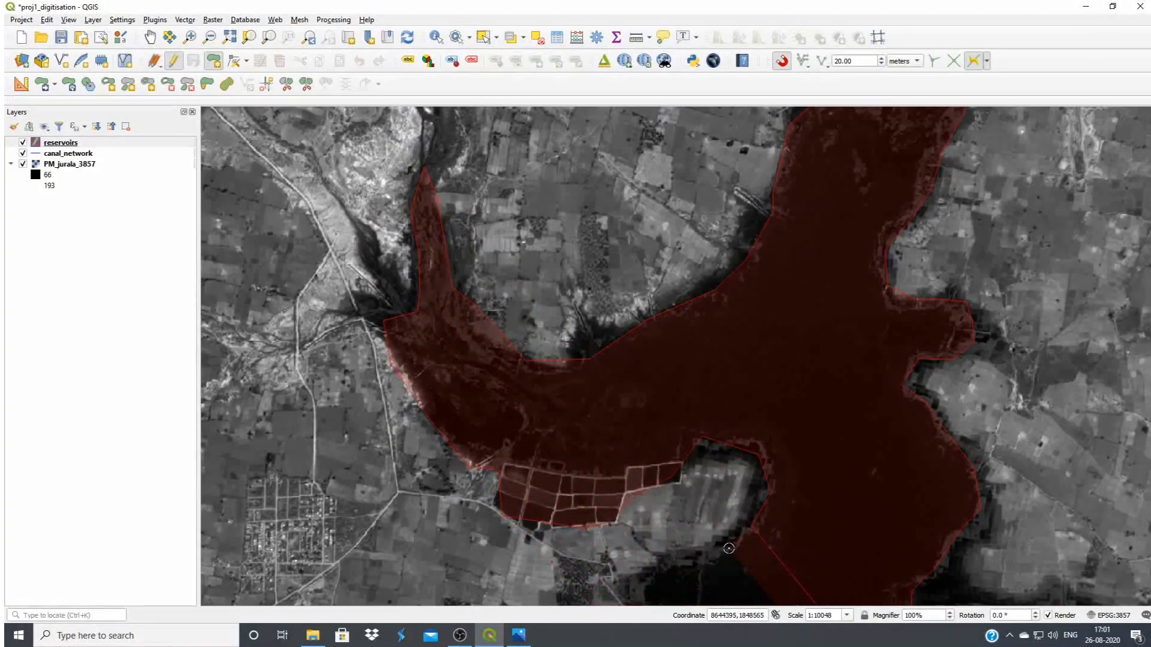
Continue the western shoreline past the gridded ponds and the adjoining headland, southward to the base of the low peninsula
{"action": "left_click_drag", "start_coordinate": [723, 542], "coordinate": [787, 245]}
{"action": "left_click", "coordinate": [726, 268]}
{"action": "left_click", "coordinate": [710, 287]}
{"action": "left_click", "coordinate": [746, 391]}
{"action": "left_click", "coordinate": [710, 409]}
{"action": "left_click", "coordinate": [763, 511]}
Outline the low, elongated peninsula around its eastern tip and back west along its southern side into the bay
{"action": "left_click", "coordinate": [888, 544]}
{"action": "left_click", "coordinate": [929, 548]}
{"action": "left_click", "coordinate": [927, 575]}
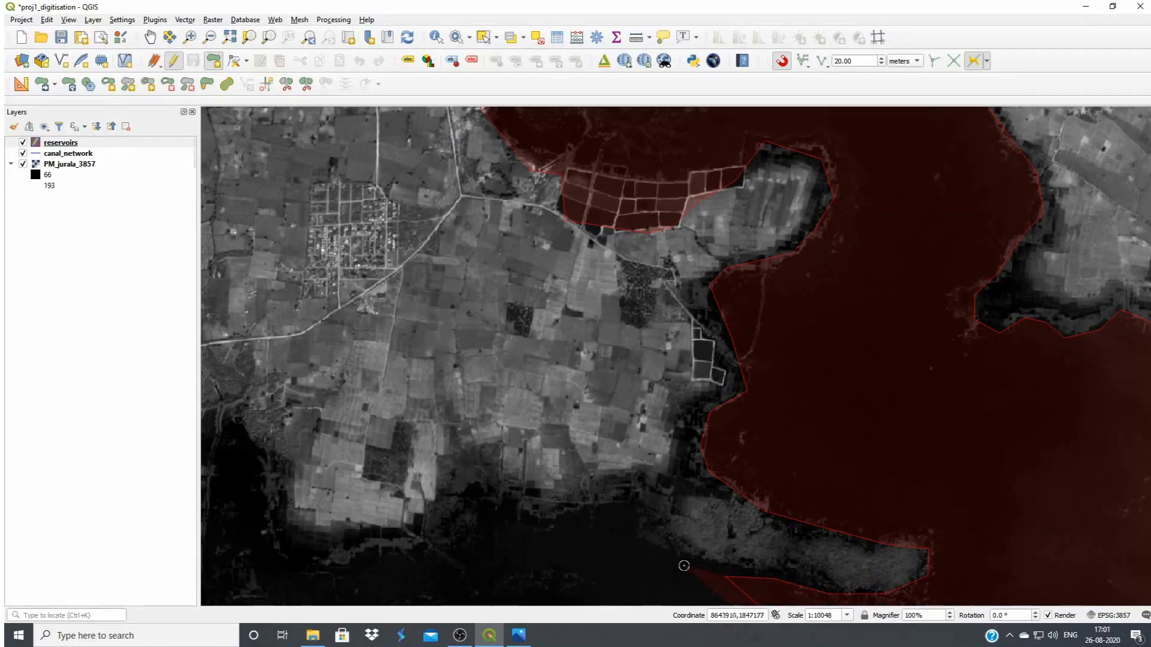
{"action": "left_click", "coordinate": [629, 497]}
{"action": "left_click", "coordinate": [558, 517]}
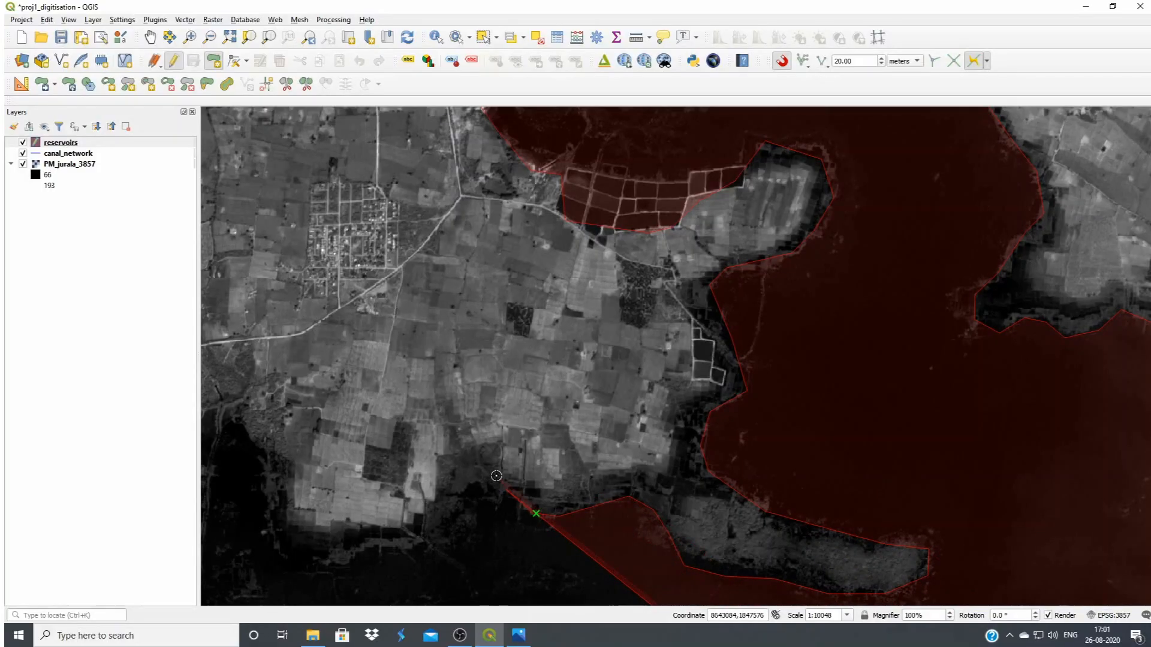
Trace the shoreline westward from the bay around the bright farmland headland and up its western side
{"action": "left_click", "coordinate": [444, 487]}
{"action": "left_click", "coordinate": [437, 519]}
{"action": "left_click", "coordinate": [412, 536]}
{"action": "left_click", "coordinate": [347, 545]}
{"action": "left_click", "coordinate": [308, 522]}
{"action": "left_click", "coordinate": [288, 472]}
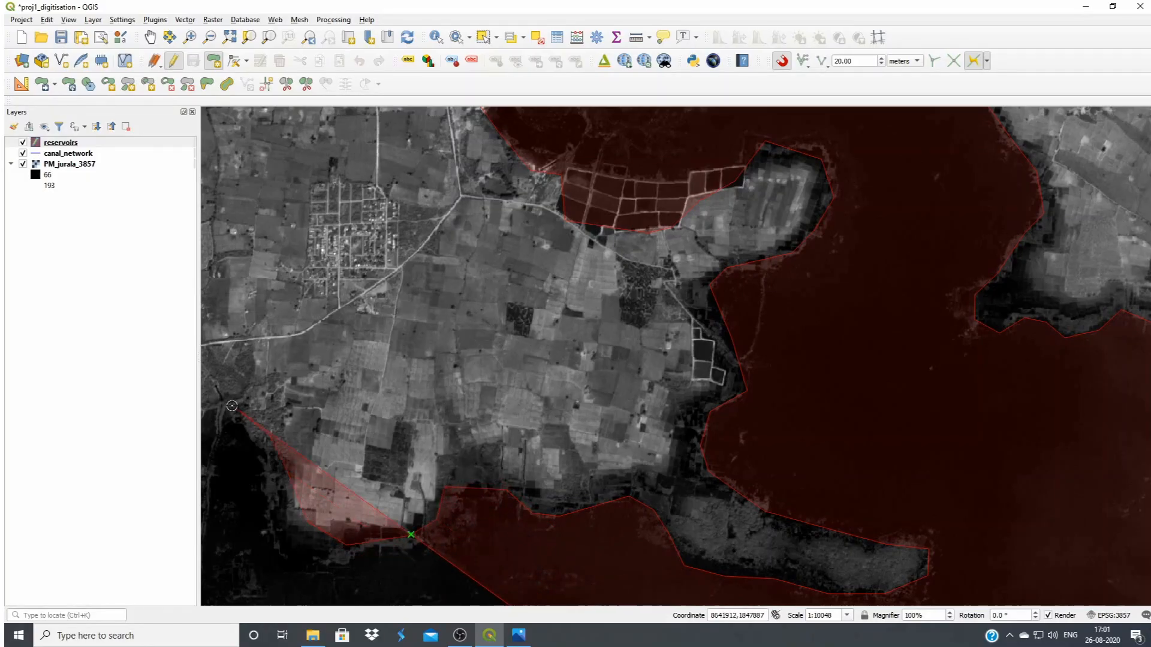
Outline the narrow inlet's northern tip and follow its western shore south to the ponds beside it
{"action": "left_click_drag", "start_coordinate": [234, 406], "coordinate": [848, 405]}
{"action": "left_click", "coordinate": [846, 407]}
{"action": "left_click", "coordinate": [835, 411]}
{"action": "left_click", "coordinate": [826, 435]}
{"action": "left_click", "coordinate": [808, 552]}
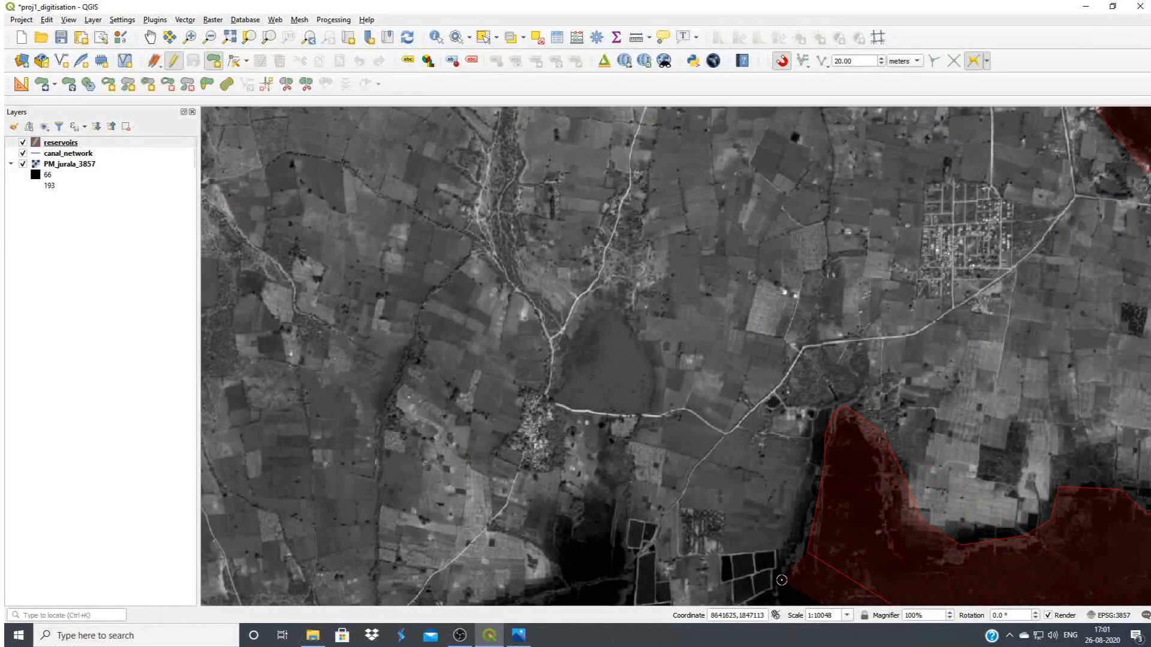
{"action": "left_click", "coordinate": [784, 580]}
{"action": "left_click_drag", "start_coordinate": [783, 597], "coordinate": [892, 231]}
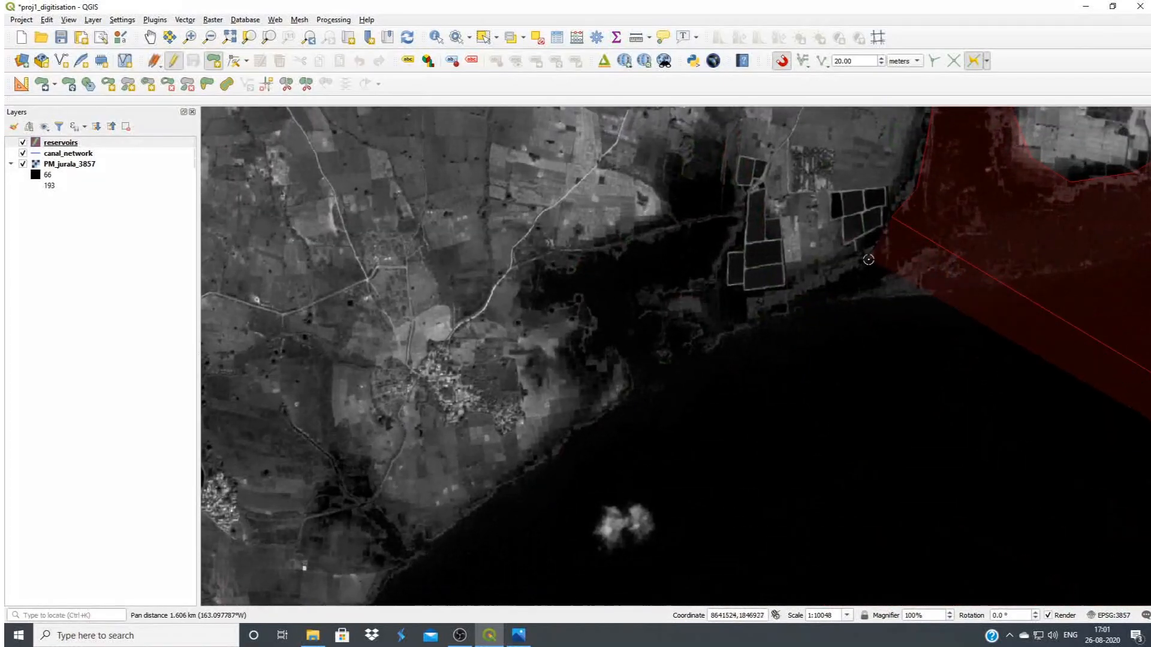
Trace the marshy inlet southwest of the ponds along its eastern and northern shores to its western edge
{"action": "left_click", "coordinate": [687, 348]}
{"action": "left_click", "coordinate": [654, 311]}
{"action": "left_click", "coordinate": [672, 281]}
{"action": "left_click", "coordinate": [707, 267]}
{"action": "left_click", "coordinate": [725, 242]}
{"action": "left_click", "coordinate": [720, 228]}
{"action": "left_click", "coordinate": [653, 226]}
{"action": "left_click", "coordinate": [600, 250]}
{"action": "left_click", "coordinate": [577, 270]}
Follow the marshy inlet's western edge to its mouth and continue southwest along the reservoir's northwestern bank
{"action": "left_click", "coordinate": [587, 318]}
{"action": "left_click", "coordinate": [612, 348]}
{"action": "left_click", "coordinate": [632, 377]}
{"action": "left_click", "coordinate": [620, 409]}
{"action": "left_click", "coordinate": [551, 440]}
{"action": "left_click", "coordinate": [498, 497]}
{"action": "left_click", "coordinate": [437, 532]}
{"action": "left_click", "coordinate": [405, 560]}
{"action": "left_click_drag", "start_coordinate": [435, 518], "coordinate": [704, 220]}
Continue the reservoir outline southwest along the northwestern bank and west along the straight northern shore
{"action": "left_click", "coordinate": [669, 289]}
{"action": "left_click", "coordinate": [613, 337]}
{"action": "left_click", "coordinate": [568, 373]}
{"action": "left_click", "coordinate": [478, 397]}
{"action": "left_click", "coordinate": [377, 404]}
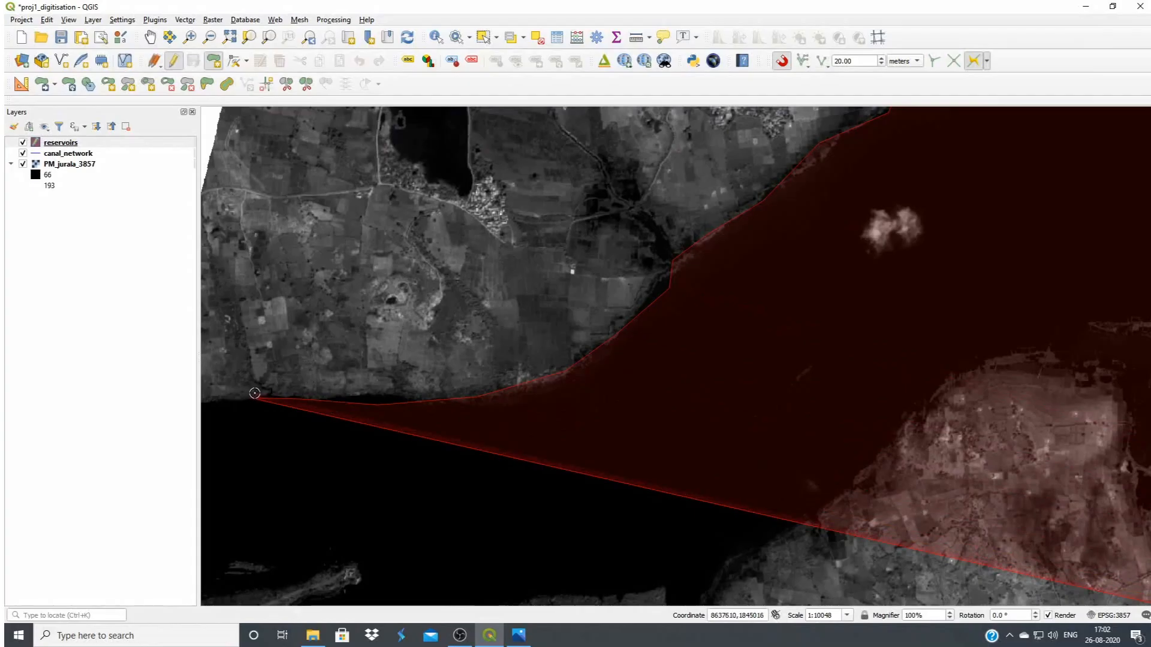
Extend the outline along the last northern bank to the raster's western side and turn it south across the water
{"action": "left_click_drag", "start_coordinate": [255, 393], "coordinate": [673, 362]}
{"action": "left_click", "coordinate": [593, 373]}
{"action": "left_click", "coordinate": [571, 401]}
{"action": "left_click", "coordinate": [553, 590]}
Trace around the tip of the western spit, follow its southeastern side and cross the channel to the southern bank
{"action": "left_click_drag", "start_coordinate": [771, 542], "coordinate": [624, 201]}
{"action": "left_click", "coordinate": [623, 202]}
{"action": "left_click", "coordinate": [481, 304]}
{"action": "left_click", "coordinate": [461, 345]}
{"action": "left_click", "coordinate": [520, 414]}
Follow the southern bank of the channel eastward below the island to the channel's northward bend
{"action": "left_click", "coordinate": [623, 362]}
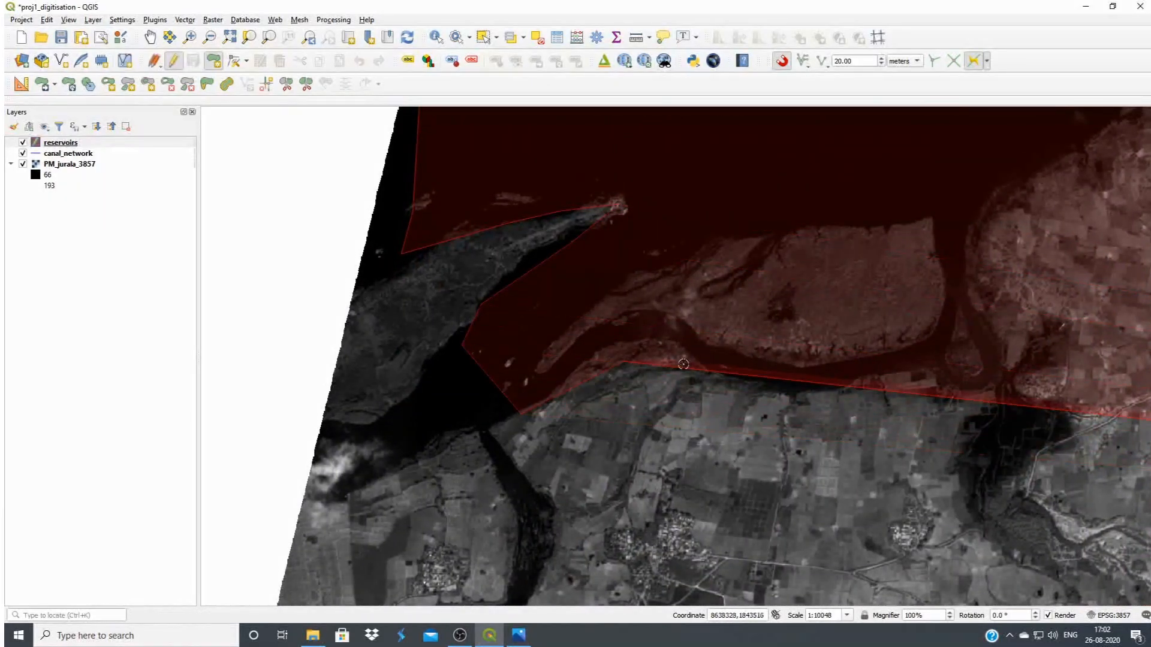
{"action": "left_click", "coordinate": [841, 392]}
{"action": "left_click", "coordinate": [957, 355]}
{"action": "left_click", "coordinate": [980, 313]}
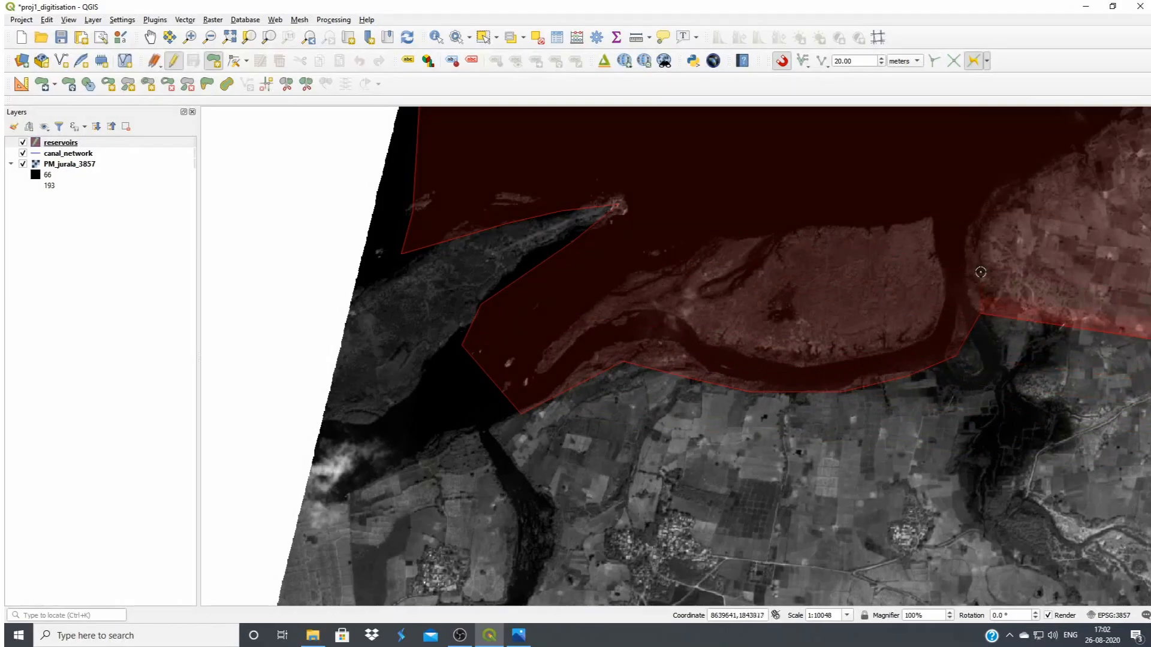
Trace the channel's eastern bank north and continue northeast along the reservoir's southern shore to the rounded headland
{"action": "left_click_drag", "start_coordinate": [986, 213], "coordinate": [619, 510]}
{"action": "left_click", "coordinate": [718, 456]}
{"action": "left_click", "coordinate": [767, 416]}
{"action": "left_click", "coordinate": [810, 362]}
{"action": "left_click", "coordinate": [838, 324]}
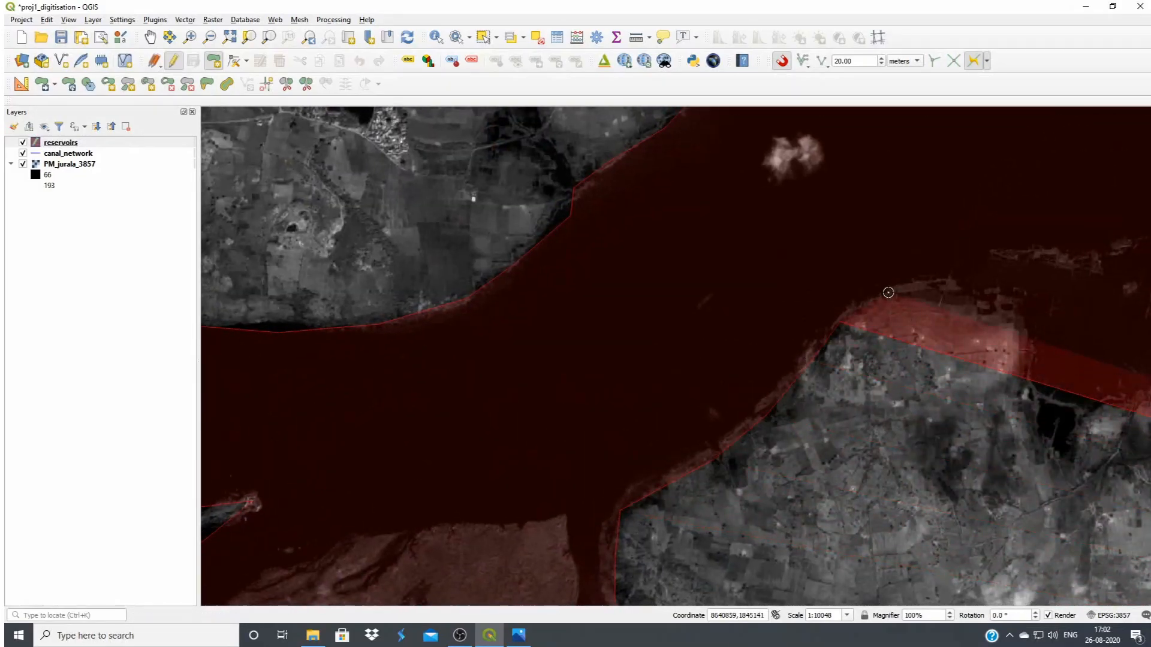
Outline the rounded headland's top and eastern side down to the head of the narrow inlet
{"action": "left_click", "coordinate": [888, 294]}
{"action": "left_click", "coordinate": [942, 284]}
{"action": "left_click", "coordinate": [1026, 337]}
{"action": "left_click", "coordinate": [1048, 399]}
{"action": "left_click_drag", "start_coordinate": [1047, 399], "coordinate": [577, 336]}
{"action": "left_click", "coordinate": [585, 387]}
Trace the inlet's eastern shore northward and round the northwestern corner of the headland with the village
{"action": "left_click", "coordinate": [644, 345]}
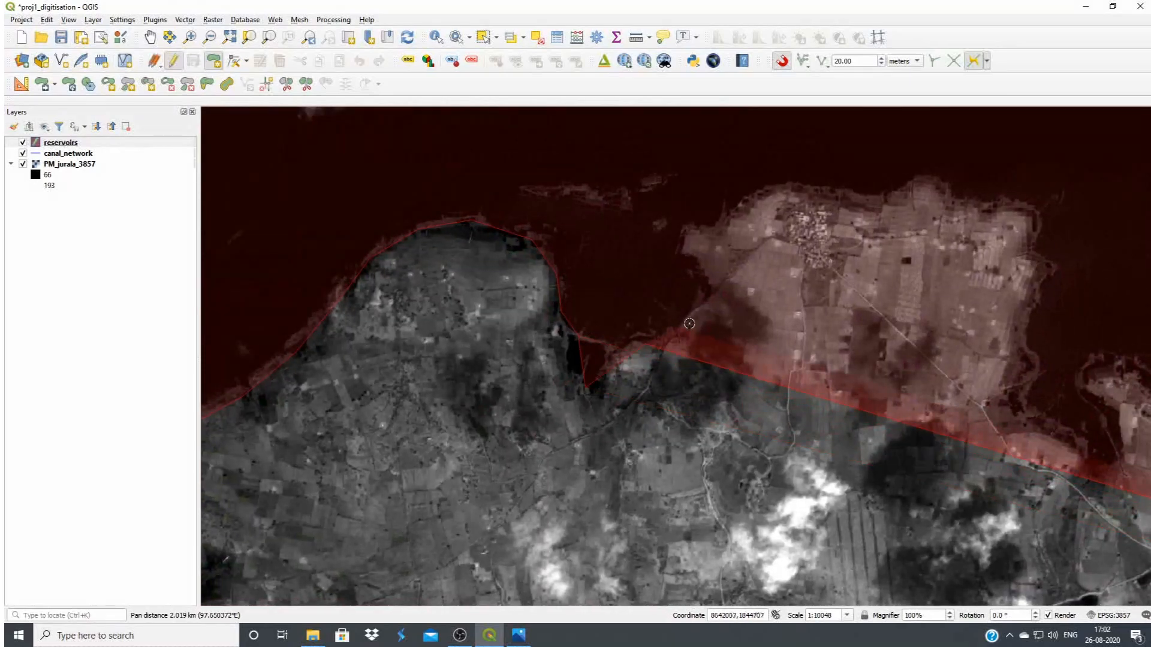
{"action": "left_click", "coordinate": [694, 322]}
{"action": "left_click", "coordinate": [702, 286]}
{"action": "left_click", "coordinate": [685, 248]}
{"action": "left_click", "coordinate": [689, 218]}
{"action": "left_click", "coordinate": [724, 221]}
{"action": "left_click", "coordinate": [749, 201]}
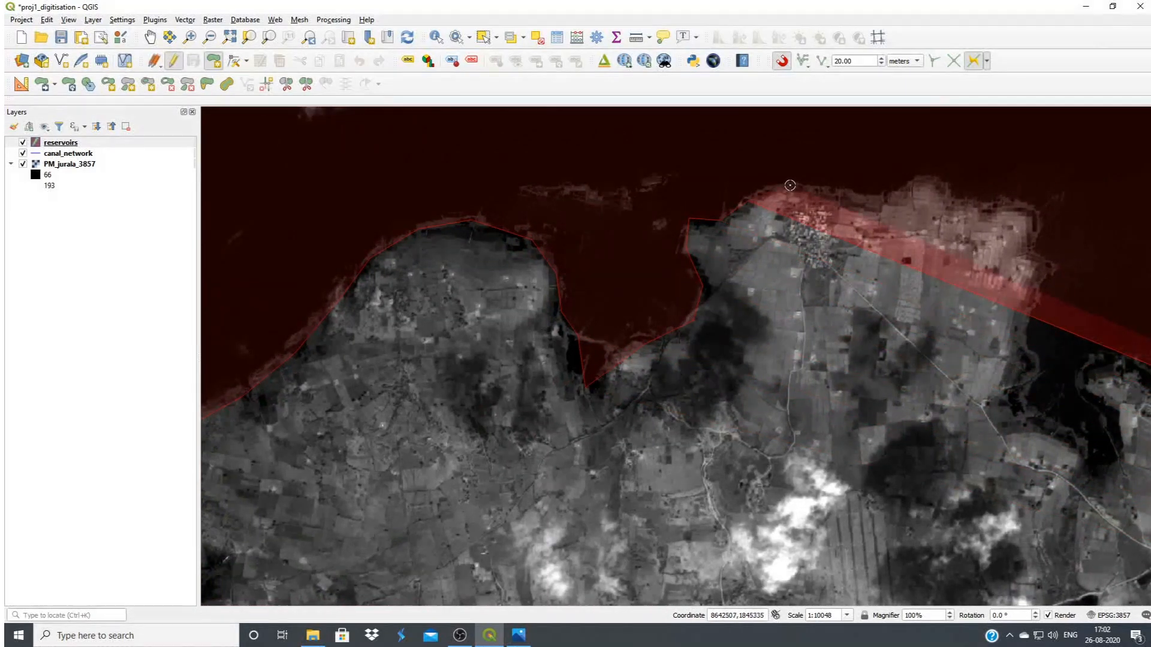
Follow the village headland's northern shore eastward and around its northeastern corner
{"action": "left_click", "coordinate": [790, 185]}
{"action": "left_click", "coordinate": [843, 198]}
{"action": "left_click", "coordinate": [891, 194]}
{"action": "left_click", "coordinate": [950, 170]}
{"action": "left_click", "coordinate": [989, 211]}
{"action": "left_click", "coordinate": [1034, 254]}
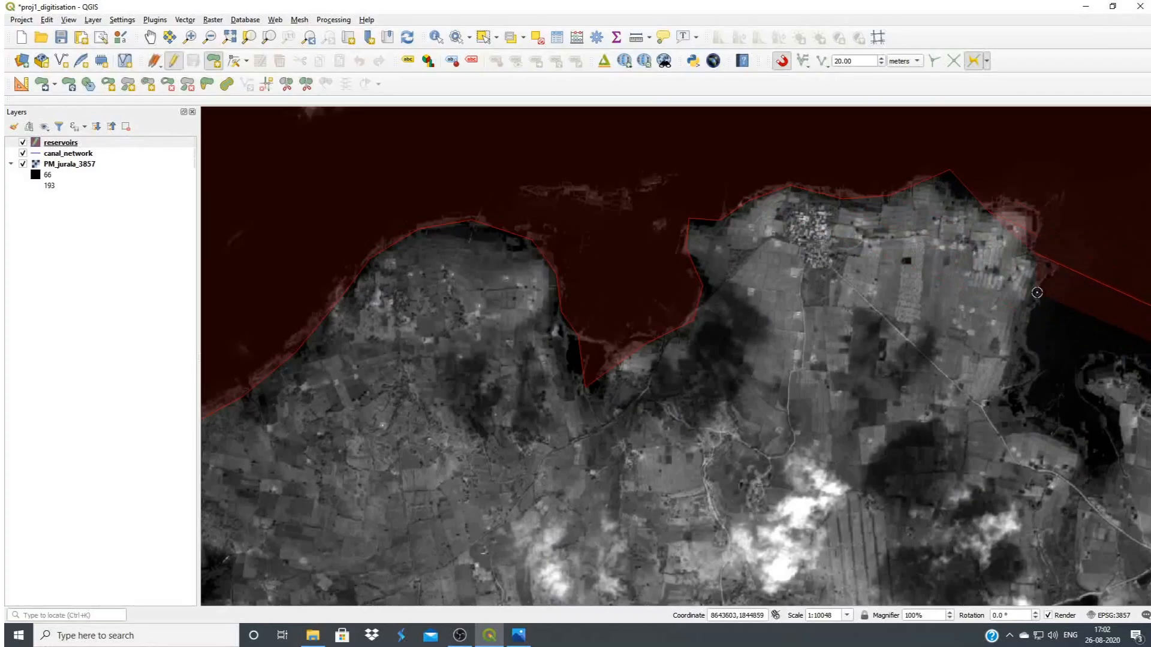
Trace the village headland's eastern side south into the narrow inlet and back out along the inlet's opposite shore
{"action": "left_click_drag", "start_coordinate": [999, 378], "coordinate": [708, 350]}
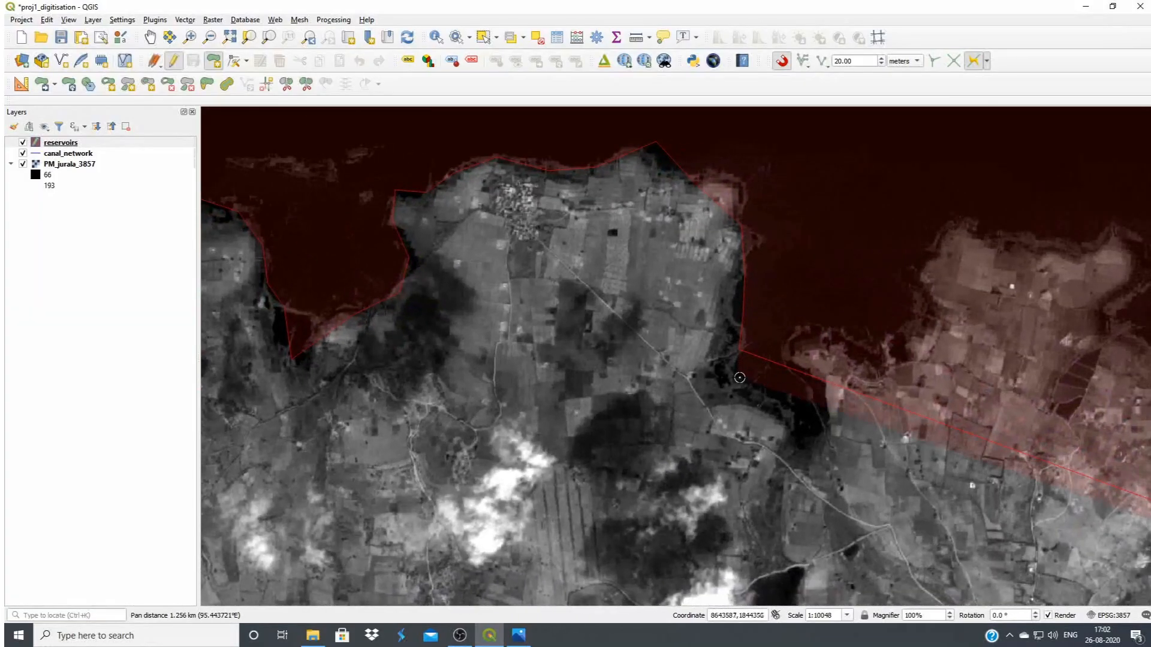
{"action": "left_click", "coordinate": [810, 362]}
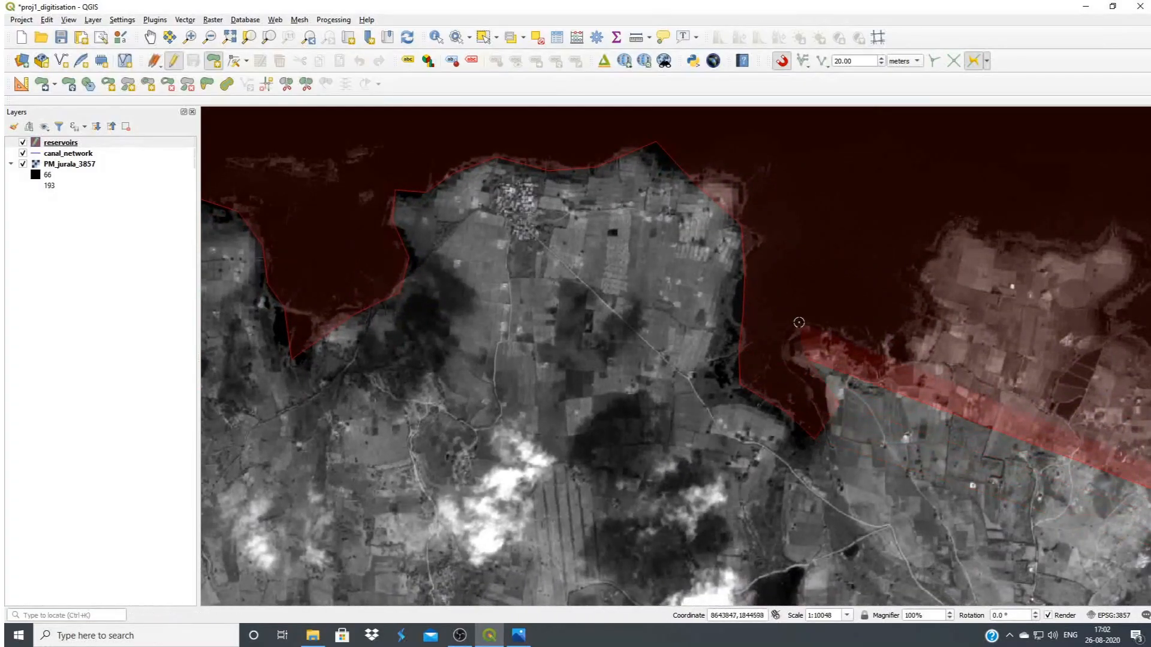
{"action": "left_click", "coordinate": [801, 323]}
Outline the marshy shore east of the inlet and go up the western side of the next headland
{"action": "left_click", "coordinate": [848, 329]}
{"action": "left_click", "coordinate": [890, 337]}
{"action": "left_click", "coordinate": [919, 310]}
{"action": "left_click", "coordinate": [923, 268]}
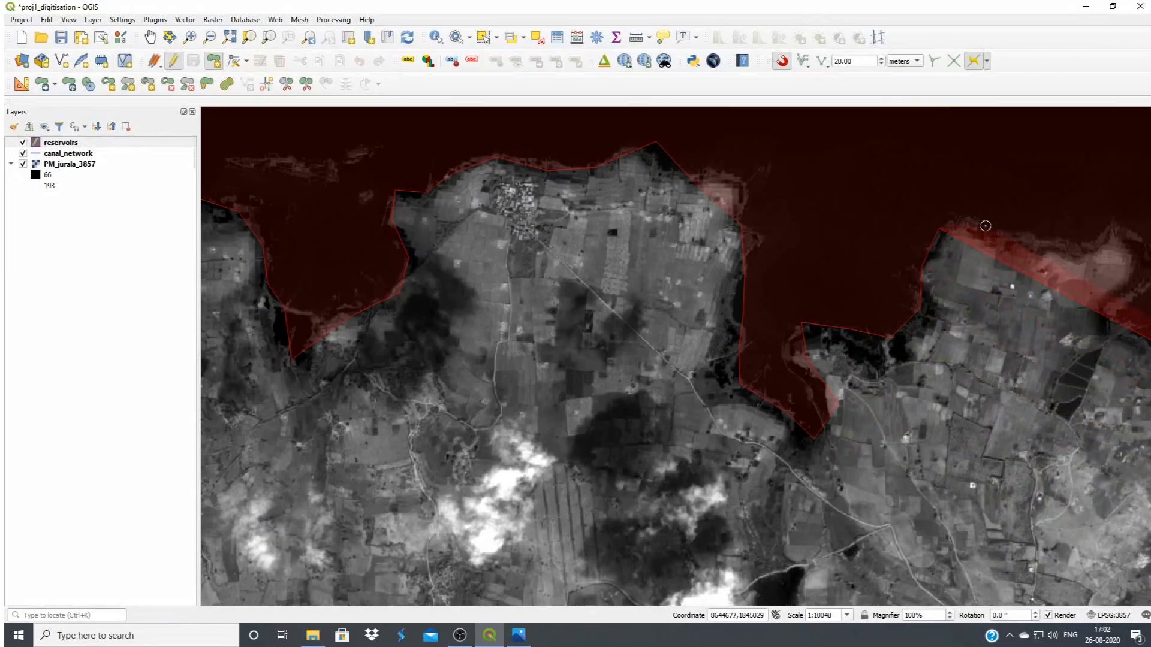
Trace along the headland's northern shore, around its northeastern tip and down its eastern side
{"action": "left_click_drag", "start_coordinate": [1012, 234], "coordinate": [545, 174]}
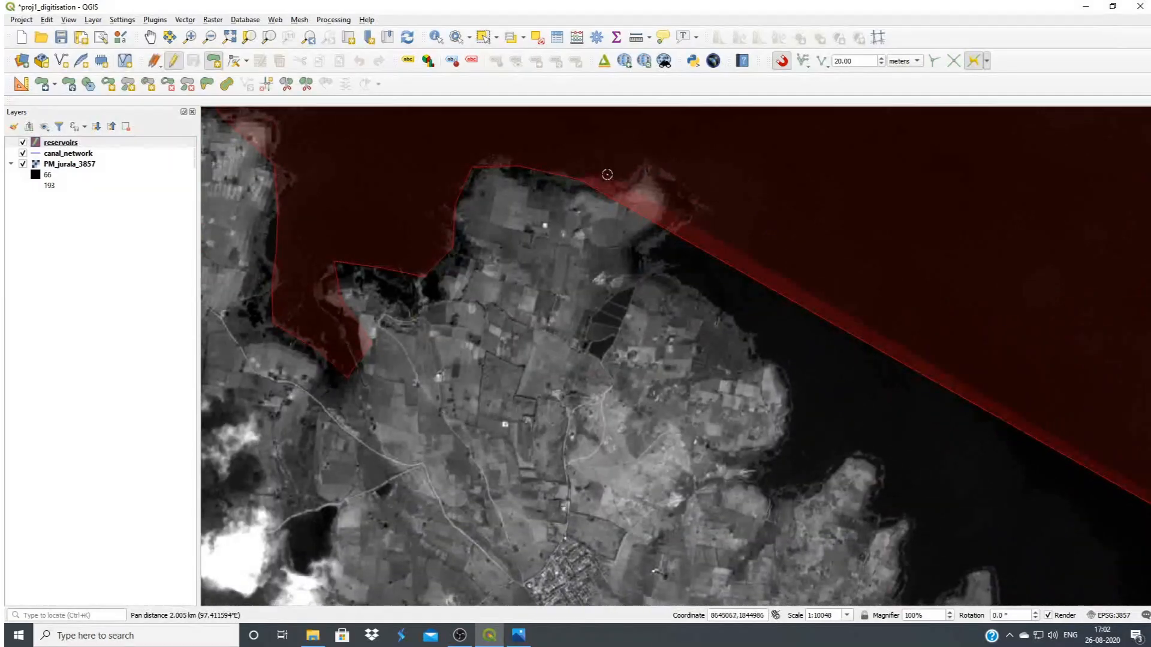
{"action": "left_click", "coordinate": [660, 166]}
{"action": "left_click", "coordinate": [695, 210]}
{"action": "left_click", "coordinate": [662, 243]}
{"action": "left_click", "coordinate": [665, 276]}
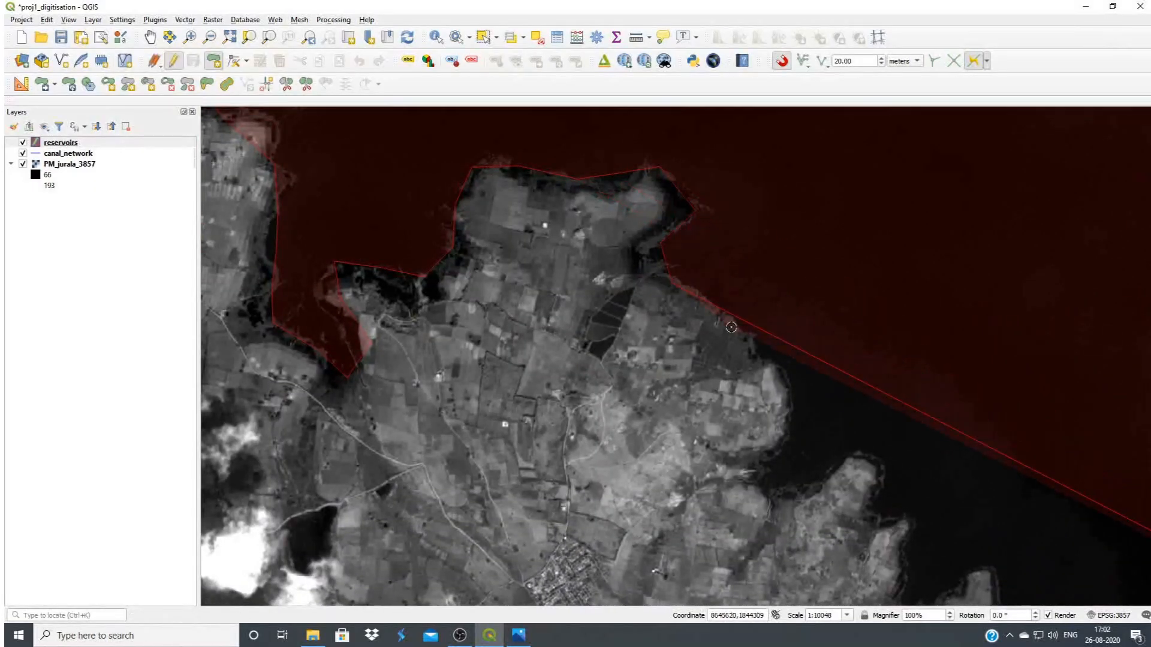
Continue southeast around the bulging shoreline and through the small bay to the tip of the next headland
{"action": "left_click", "coordinate": [774, 370]}
{"action": "left_click", "coordinate": [783, 419]}
{"action": "left_click", "coordinate": [759, 470]}
{"action": "left_click", "coordinate": [782, 494]}
{"action": "left_click", "coordinate": [830, 486]}
{"action": "left_click", "coordinate": [855, 465]}
Trace the southern shore past the two small headlands and into the bay southeast of them
{"action": "left_click_drag", "start_coordinate": [804, 439], "coordinate": [567, 303]}
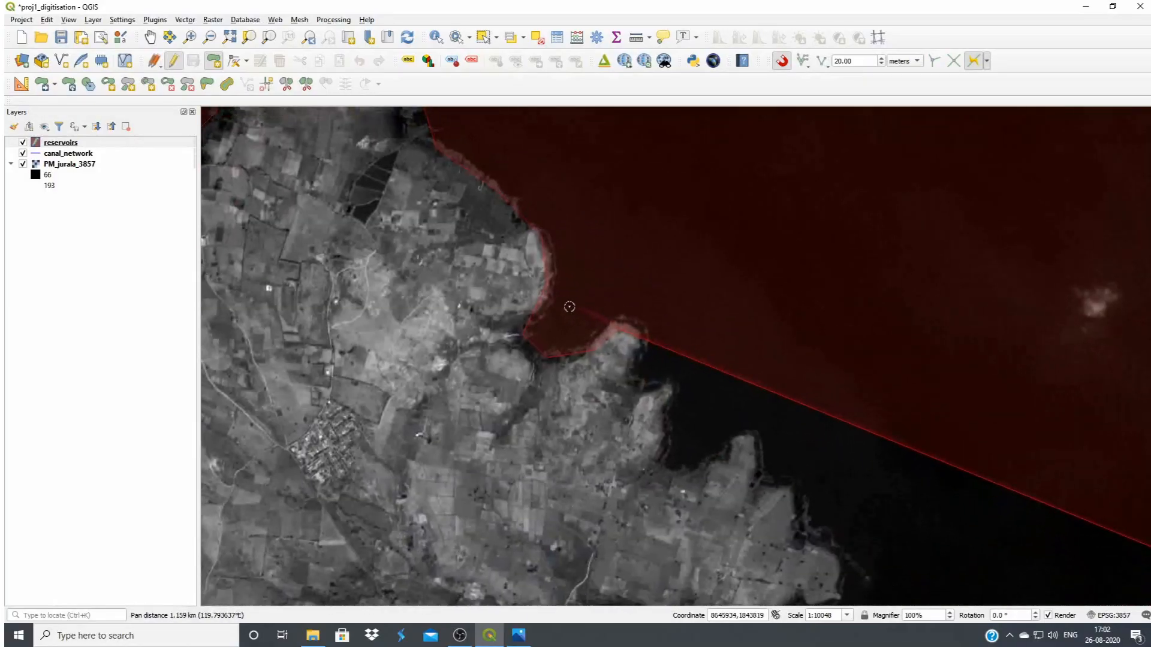
{"action": "left_click", "coordinate": [636, 330]}
{"action": "left_click", "coordinate": [644, 385]}
{"action": "left_click", "coordinate": [671, 405]}
{"action": "left_click", "coordinate": [667, 459]}
{"action": "left_click", "coordinate": [687, 462]}
Outline the next pointed headland and the stepped shoreline southeast of it
{"action": "left_click", "coordinate": [728, 445]}
{"action": "left_click", "coordinate": [757, 441]}
{"action": "left_click", "coordinate": [762, 478]}
{"action": "left_click", "coordinate": [791, 487]}
{"action": "left_click", "coordinate": [805, 527]}
{"action": "left_click", "coordinate": [841, 552]}
Trace around the rounded southeastern headland and west along the inlet's northern shore to the inlet's head
{"action": "left_click_drag", "start_coordinate": [710, 418], "coordinate": [450, 71]}
{"action": "left_click", "coordinate": [590, 214]}
{"action": "left_click", "coordinate": [588, 247]}
{"action": "left_click", "coordinate": [571, 263]}
{"action": "left_click", "coordinate": [522, 261]}
{"action": "left_click", "coordinate": [496, 275]}
{"action": "left_click", "coordinate": [376, 268]}
{"action": "left_click", "coordinate": [362, 292]}
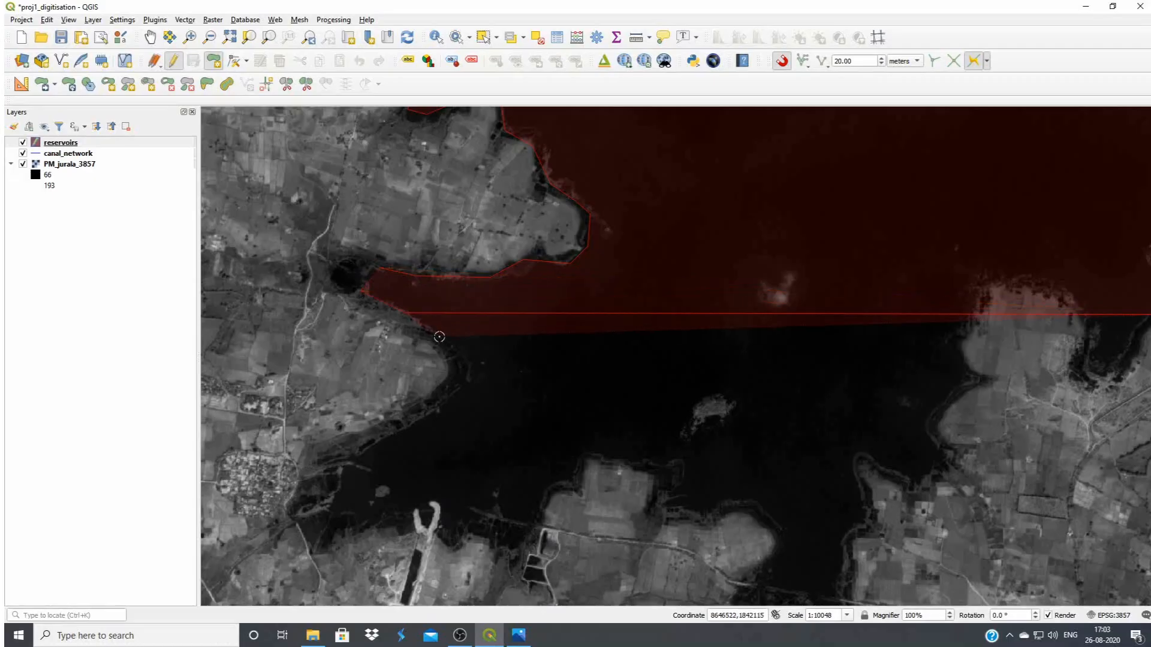
Outline the rounded headland south of the inlet and follow its shore southwest to the southern bay's western end
{"action": "left_click", "coordinate": [459, 358]}
{"action": "left_click", "coordinate": [454, 390]}
{"action": "left_click", "coordinate": [421, 418]}
{"action": "left_click", "coordinate": [382, 436]}
{"action": "left_click", "coordinate": [364, 451]}
{"action": "left_click", "coordinate": [348, 471]}
{"action": "left_click", "coordinate": [339, 500]}
{"action": "left_click", "coordinate": [322, 528]}
Trace the bay's southern shore eastward past the forked channel and up to the peninsula's northern tip
{"action": "left_click", "coordinate": [348, 540]}
{"action": "left_click", "coordinate": [417, 533]}
{"action": "left_click", "coordinate": [453, 546]}
{"action": "left_click", "coordinate": [491, 543]}
{"action": "left_click", "coordinate": [559, 506]}
{"action": "left_click", "coordinate": [577, 483]}
{"action": "left_click", "coordinate": [595, 463]}
Follow the peninsula's northern shore east and around its rounded eastern lobe
{"action": "left_click", "coordinate": [637, 472]}
{"action": "left_click", "coordinate": [681, 481]}
{"action": "left_click", "coordinate": [671, 519]}
{"action": "left_click", "coordinate": [720, 519]}
{"action": "left_click", "coordinate": [764, 515]}
{"action": "left_click", "coordinate": [778, 538]}
{"action": "left_click", "coordinate": [765, 564]}
Trace across the southern end of the inlet east of the peninsula and up the inlet's eastern shore
{"action": "left_click_drag", "start_coordinate": [664, 482], "coordinate": [403, 278]}
{"action": "left_click", "coordinate": [489, 414]}
{"action": "left_click", "coordinate": [565, 417]}
{"action": "left_click", "coordinate": [610, 253]}
Outline the small bay east of the inlet and follow the shore northeast to the next rounded headland
{"action": "left_click", "coordinate": [660, 278]}
{"action": "left_click", "coordinate": [684, 254]}
{"action": "left_click", "coordinate": [673, 226]}
{"action": "left_click", "coordinate": [675, 206]}
{"action": "left_click", "coordinate": [713, 177]}
Trace around the rounded headland and the dark inlet beside the dam, and finish the reservoir polygon
{"action": "left_click_drag", "start_coordinate": [726, 171], "coordinate": [552, 383]}
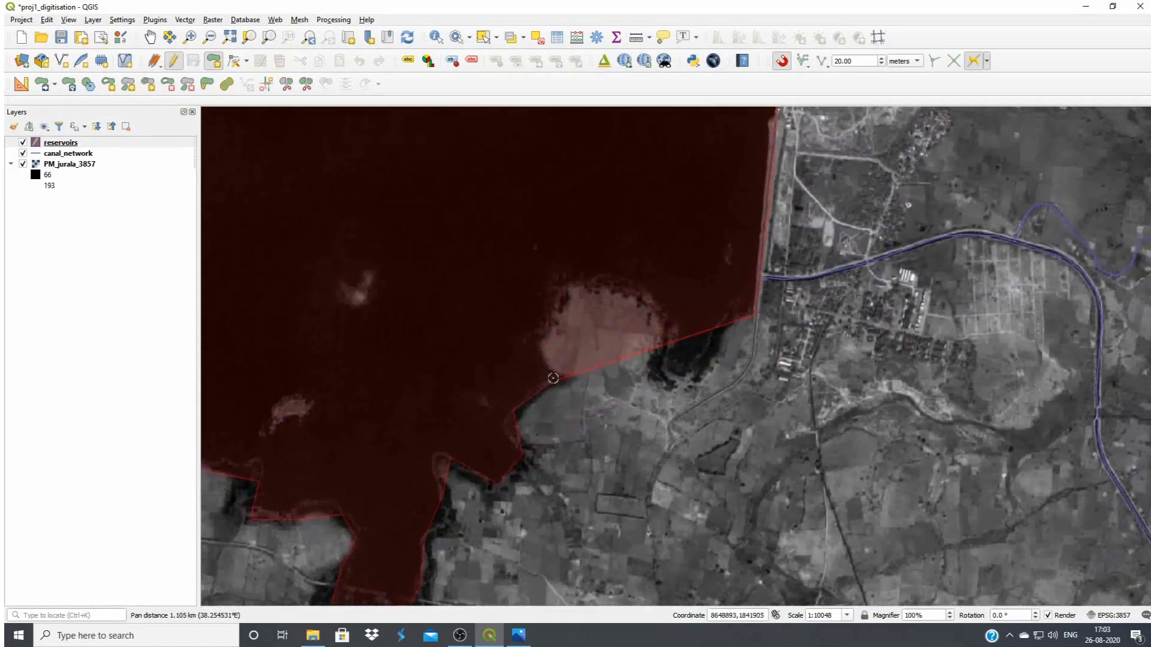
{"action": "left_click", "coordinate": [560, 299]}
{"action": "left_click", "coordinate": [603, 288]}
{"action": "left_click", "coordinate": [641, 299]}
{"action": "left_click", "coordinate": [652, 338]}
{"action": "left_click", "coordinate": [657, 376]}
{"action": "left_click", "coordinate": [686, 380]}
{"action": "right_click", "coordinate": [724, 353]}
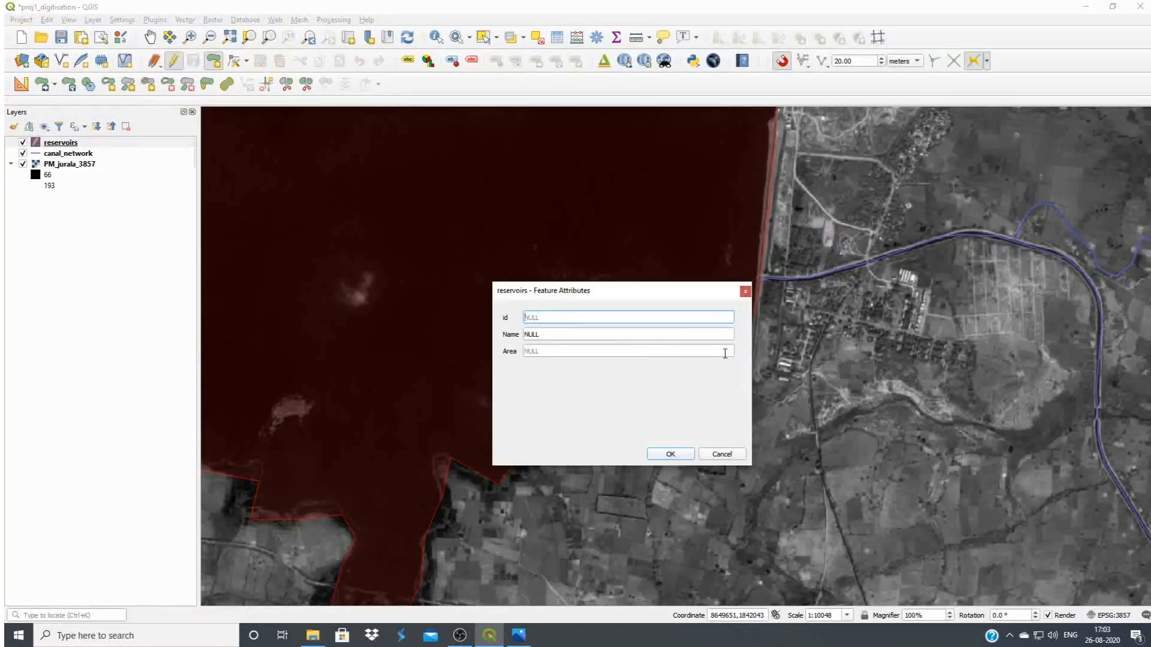
Give the new polygon id 1 and the name Jurala Reservoir
{"action": "type", "text": "1"}
{"action": "key", "text": "Tab"}
{"action": "type", "text": "J"}
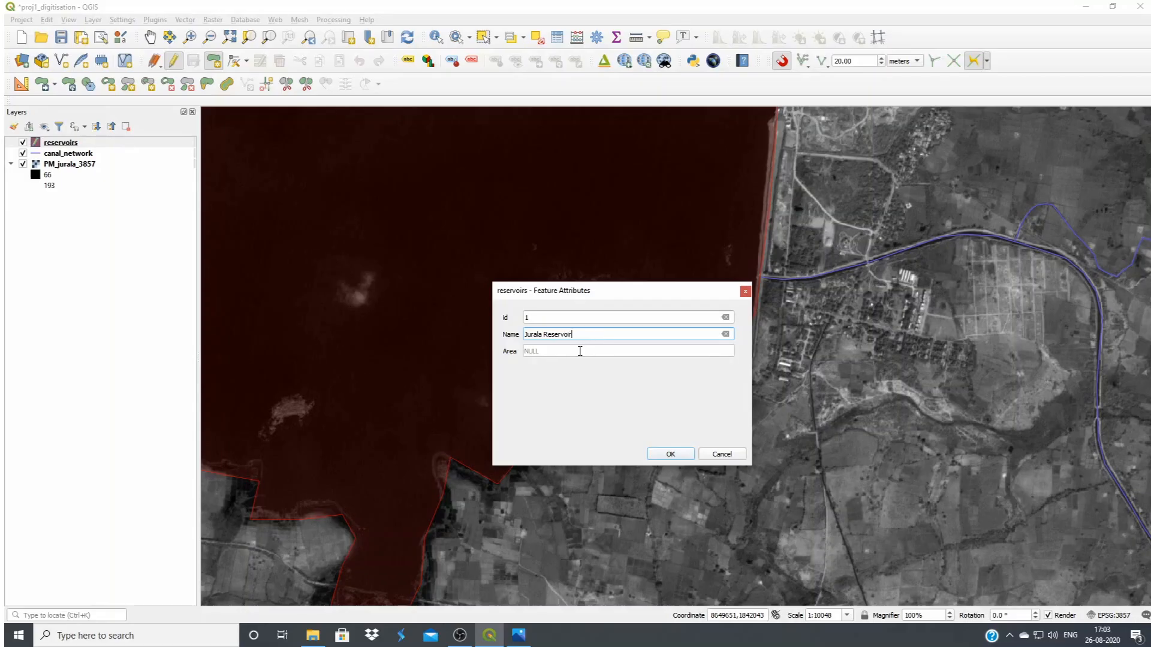
{"action": "left_click", "coordinate": [669, 455]}
Stop editing the reservoirs layer and save its changes
{"action": "scroll", "coordinate": [728, 464], "scroll_direction": "down", "scroll_amount": 2}
{"action": "scroll", "coordinate": [730, 465], "scroll_direction": "down", "scroll_amount": 1}
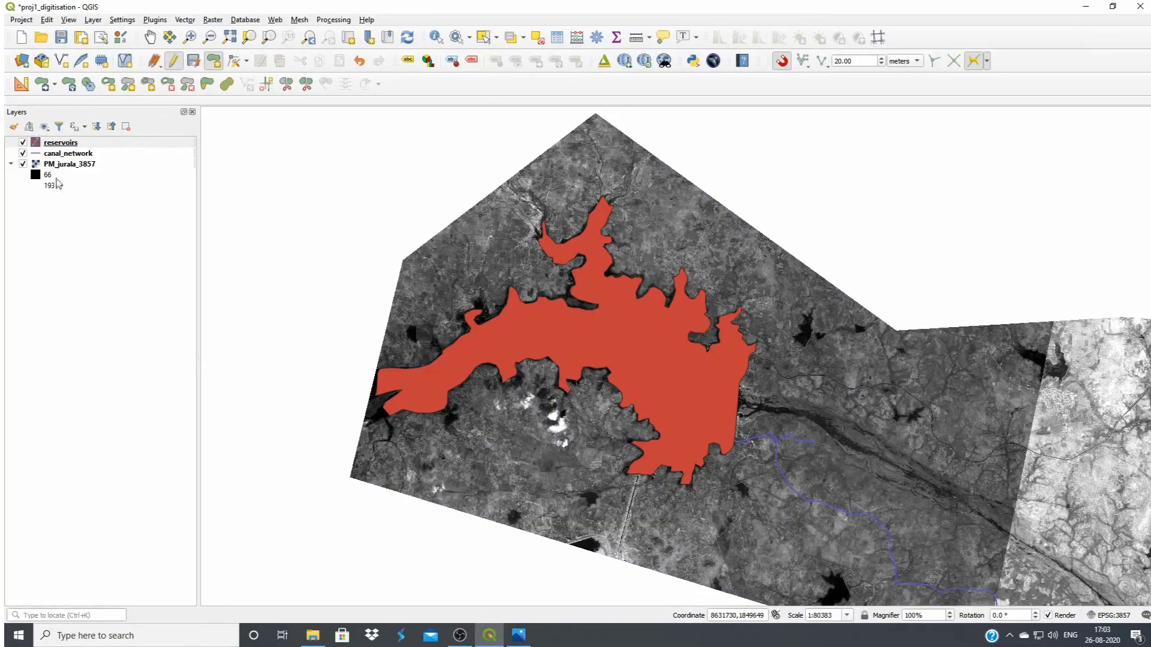
{"action": "left_click", "coordinate": [174, 63]}
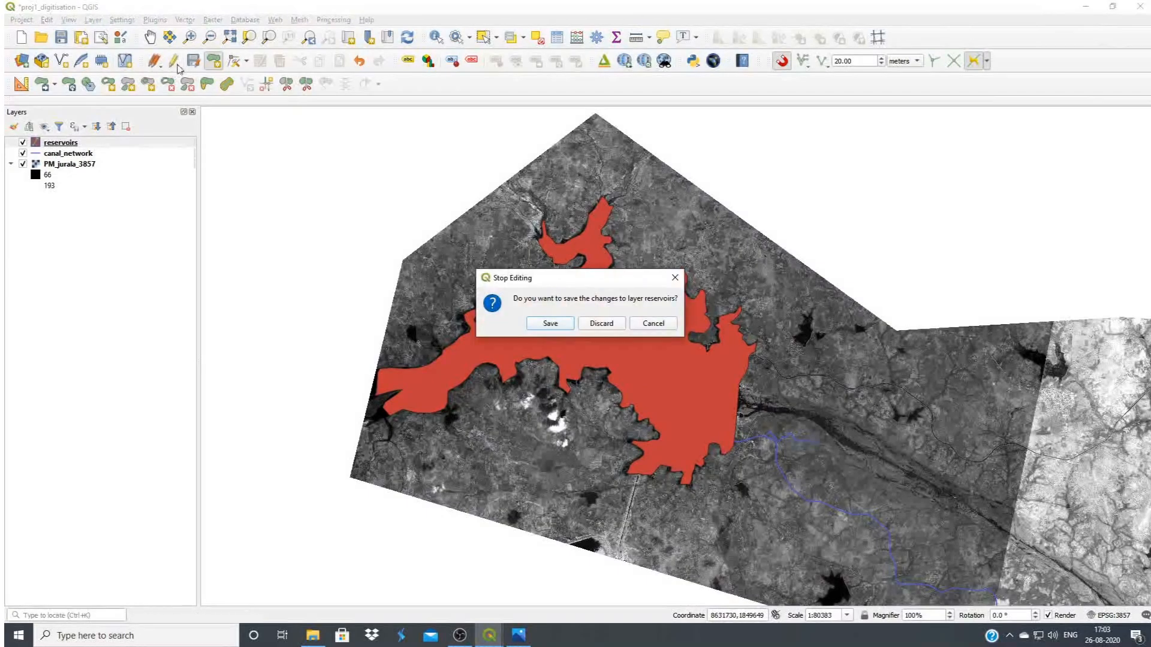
{"action": "left_click", "coordinate": [550, 325]}
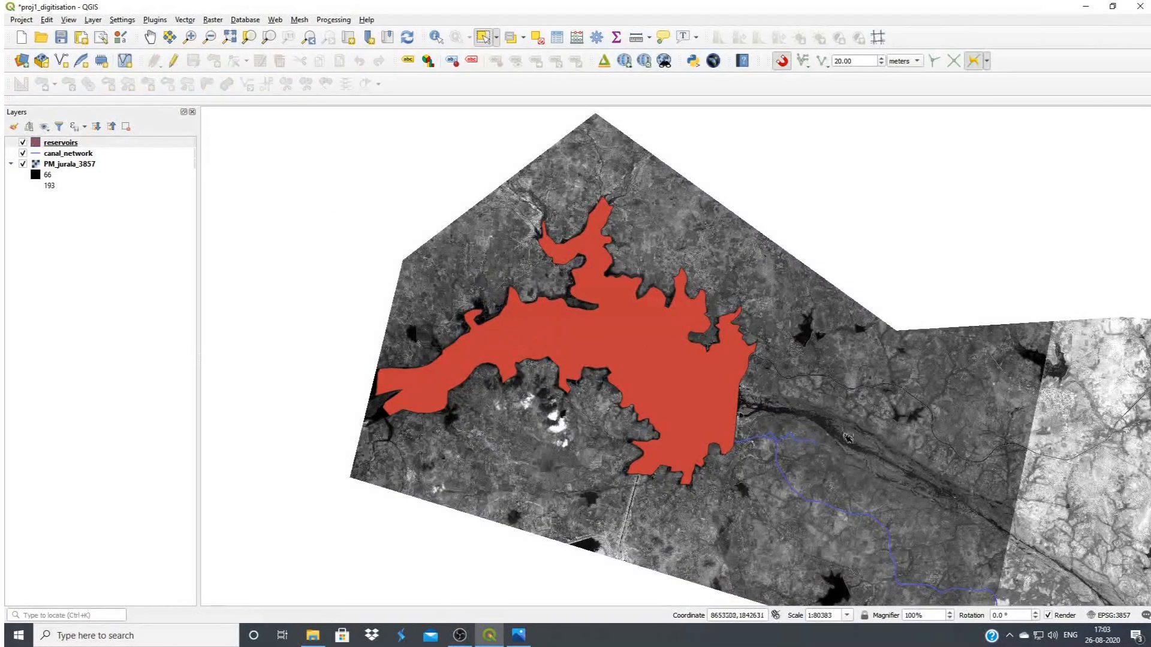
Review the reservoirs layer's attribute table and close it
{"action": "left_click", "coordinate": [71, 142]}
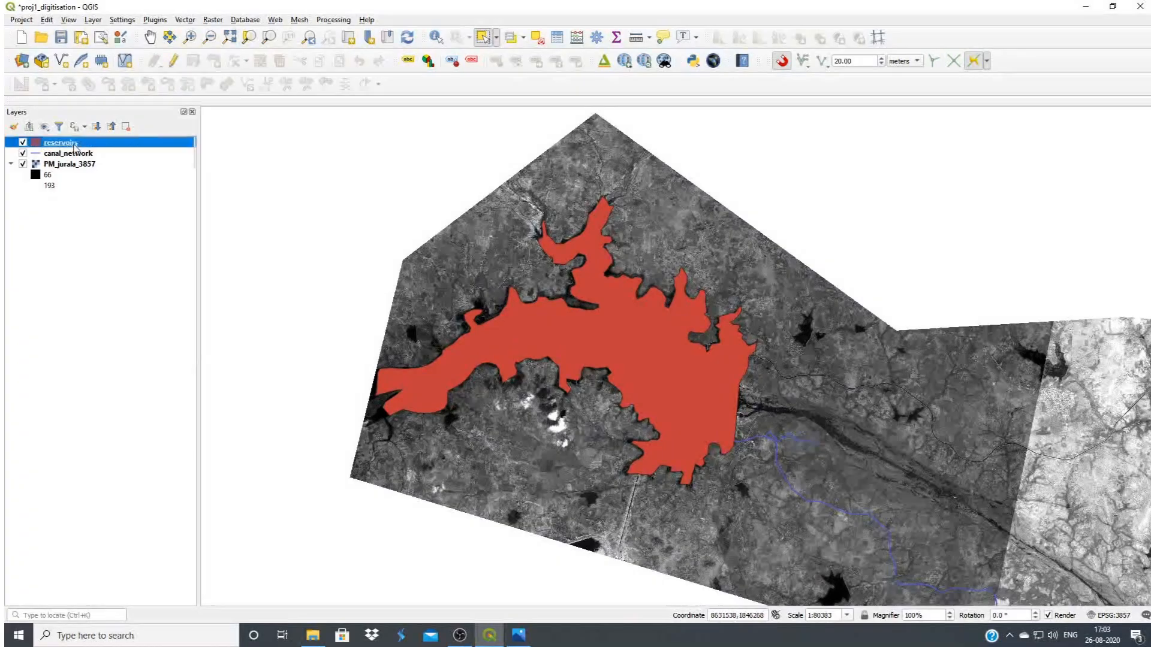
{"action": "left_click", "coordinate": [577, 38]}
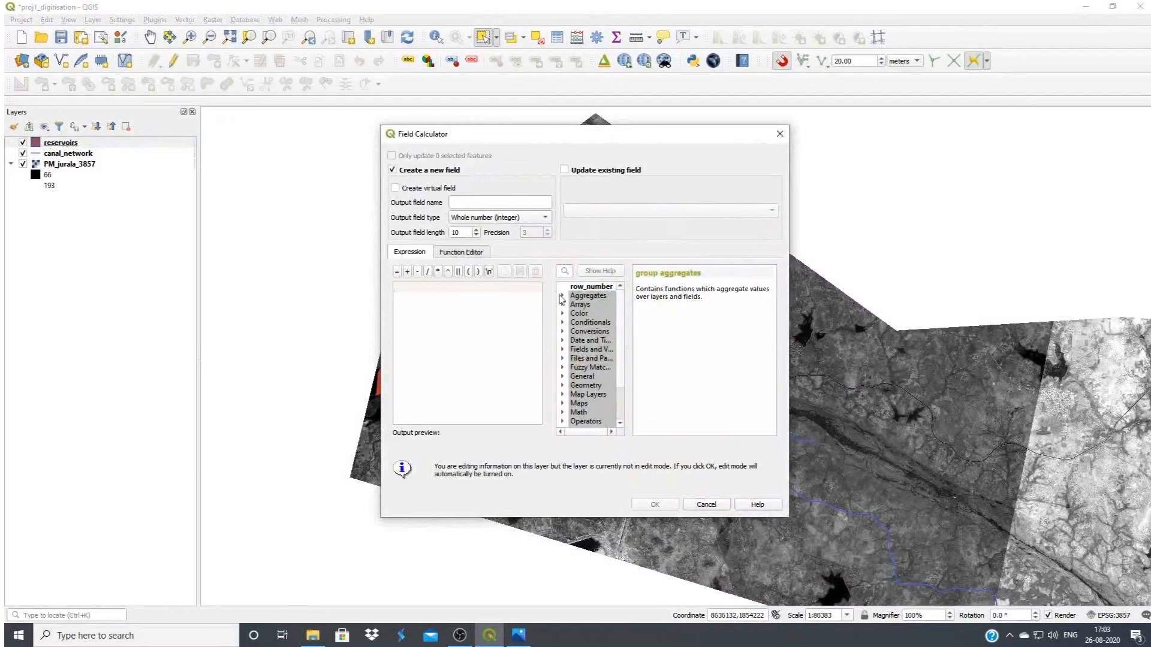
{"action": "left_click", "coordinate": [780, 134]}
{"action": "left_click", "coordinate": [557, 38]}
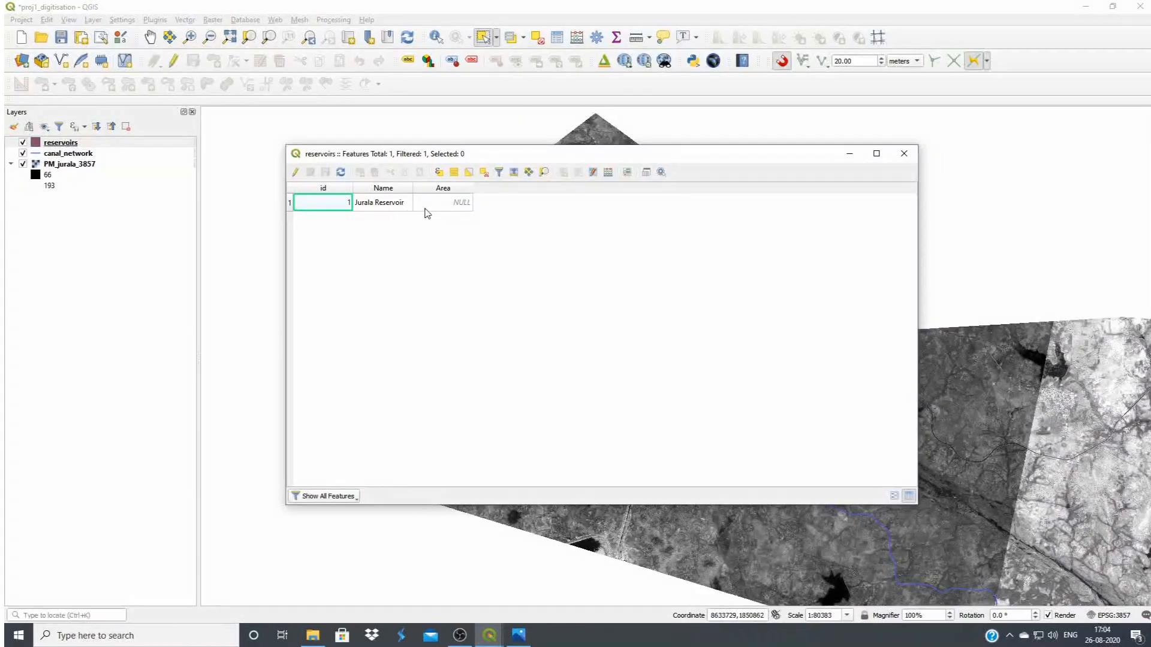
{"action": "left_click", "coordinate": [904, 154]}
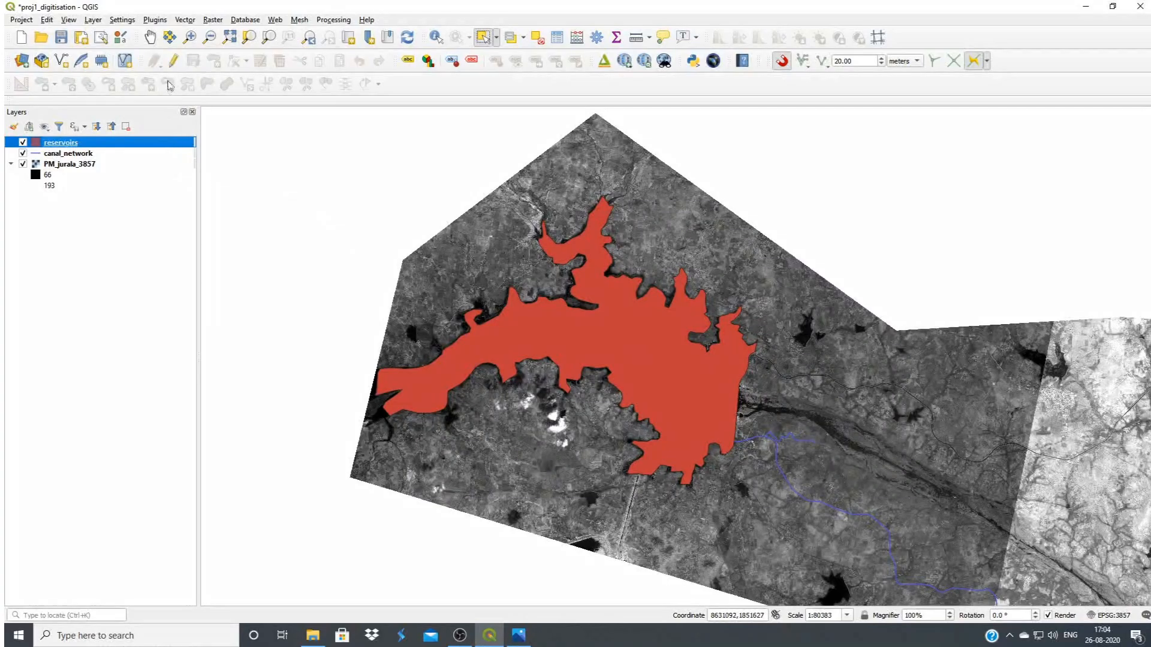
Start a new polygon in the reservoirs layer on the small dark reservoir farther east, tracing its western shore and dam
{"action": "left_click", "coordinate": [173, 61]}
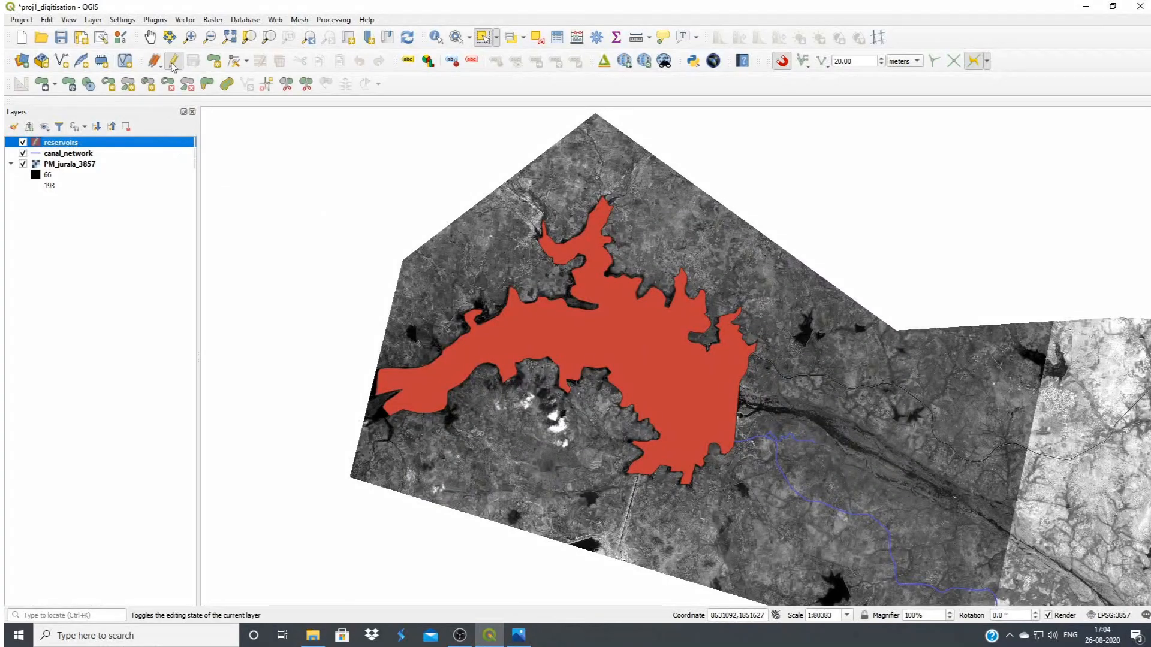
{"action": "left_click", "coordinate": [214, 65]}
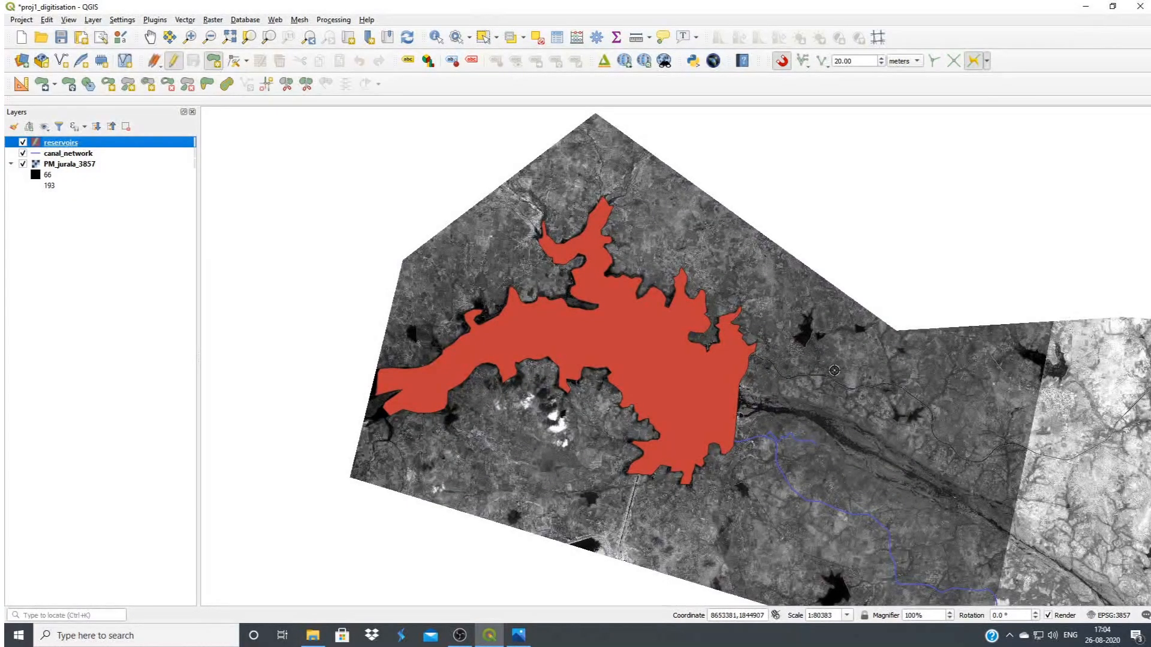
{"action": "left_click", "coordinate": [150, 38]}
{"action": "left_click_drag", "start_coordinate": [978, 479], "coordinate": [495, 403]}
{"action": "scroll", "coordinate": [665, 356], "scroll_direction": "up", "scroll_amount": 4}
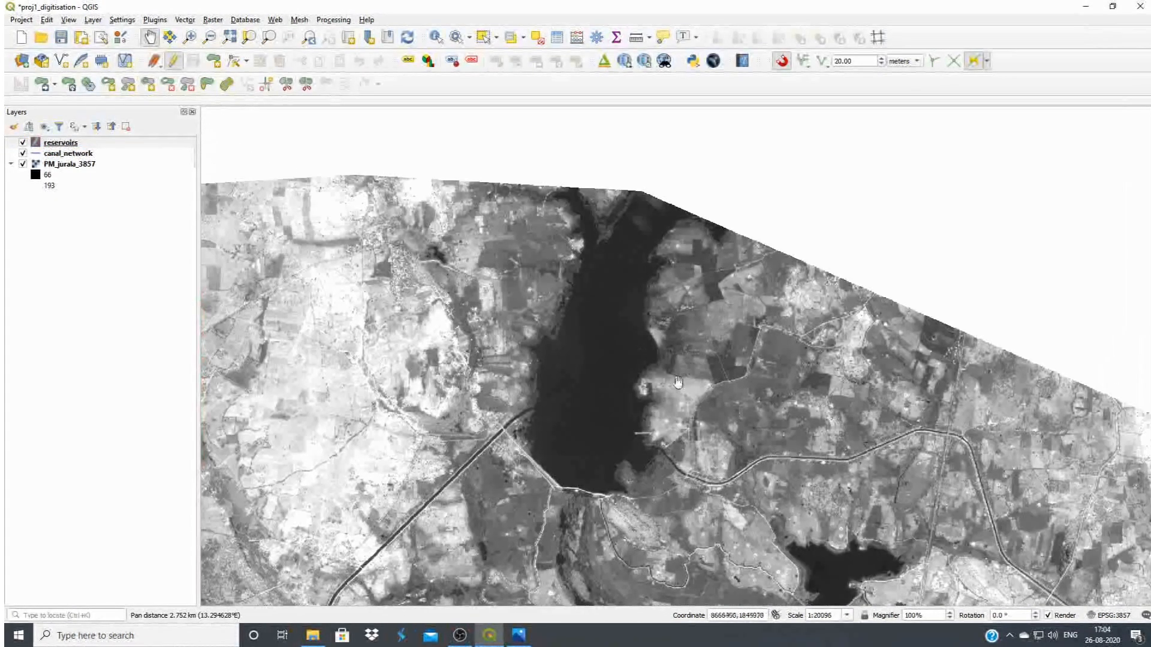
{"action": "left_click_drag", "start_coordinate": [678, 382], "coordinate": [690, 354]}
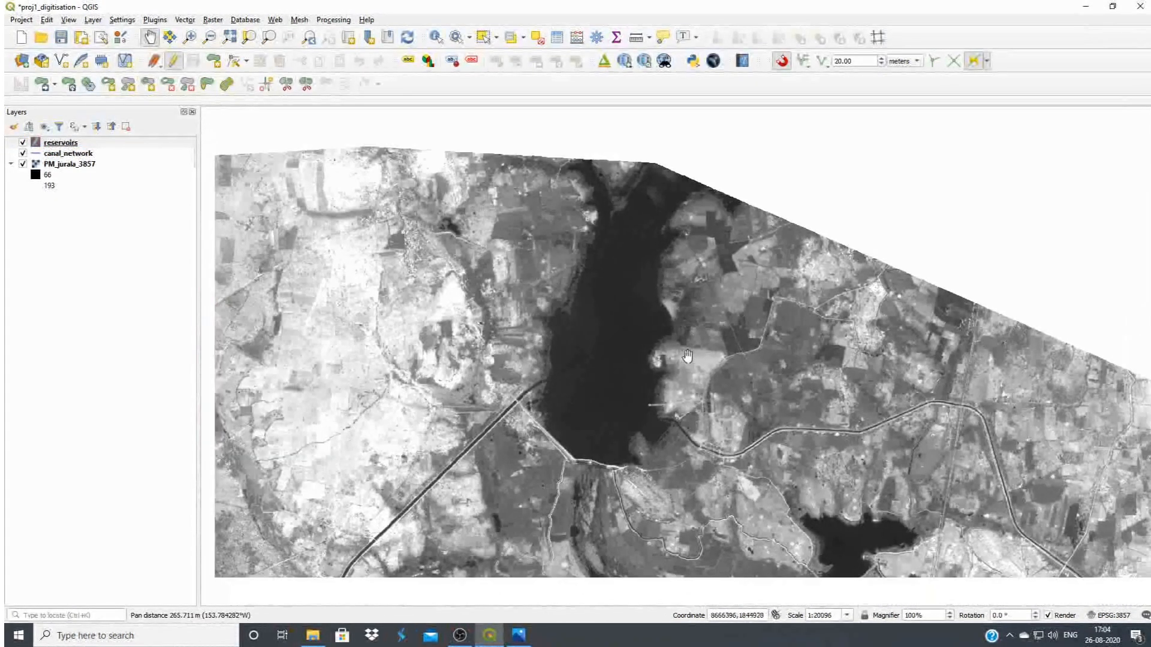
{"action": "scroll", "coordinate": [693, 381], "scroll_direction": "up", "scroll_amount": 1}
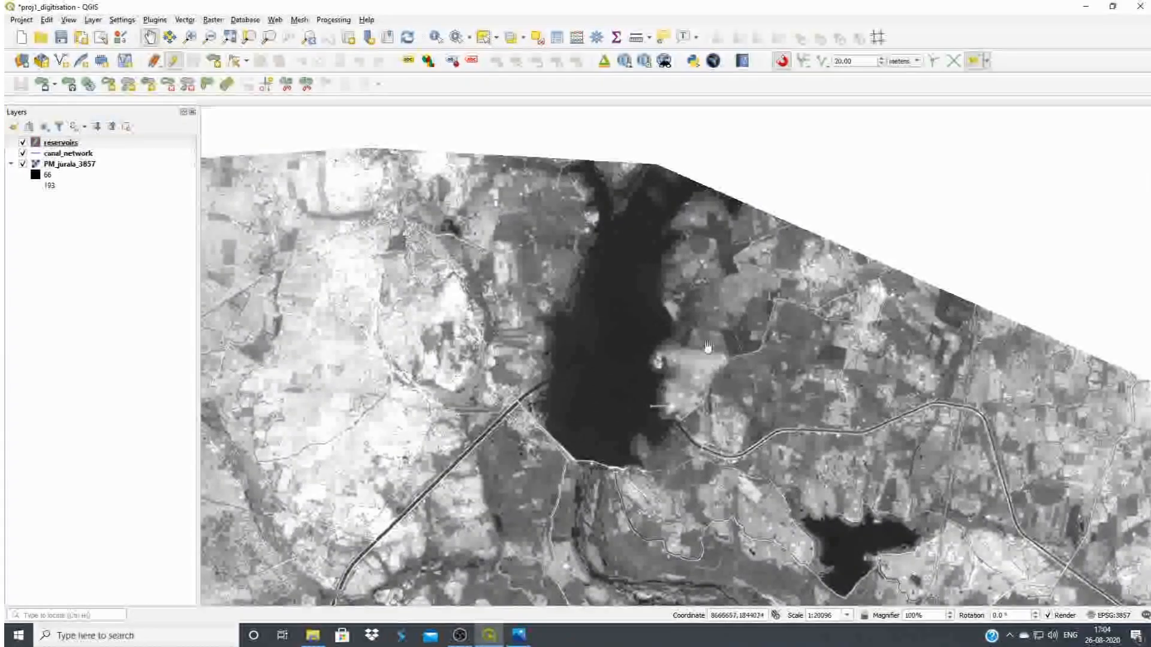
{"action": "left_click", "coordinate": [214, 61]}
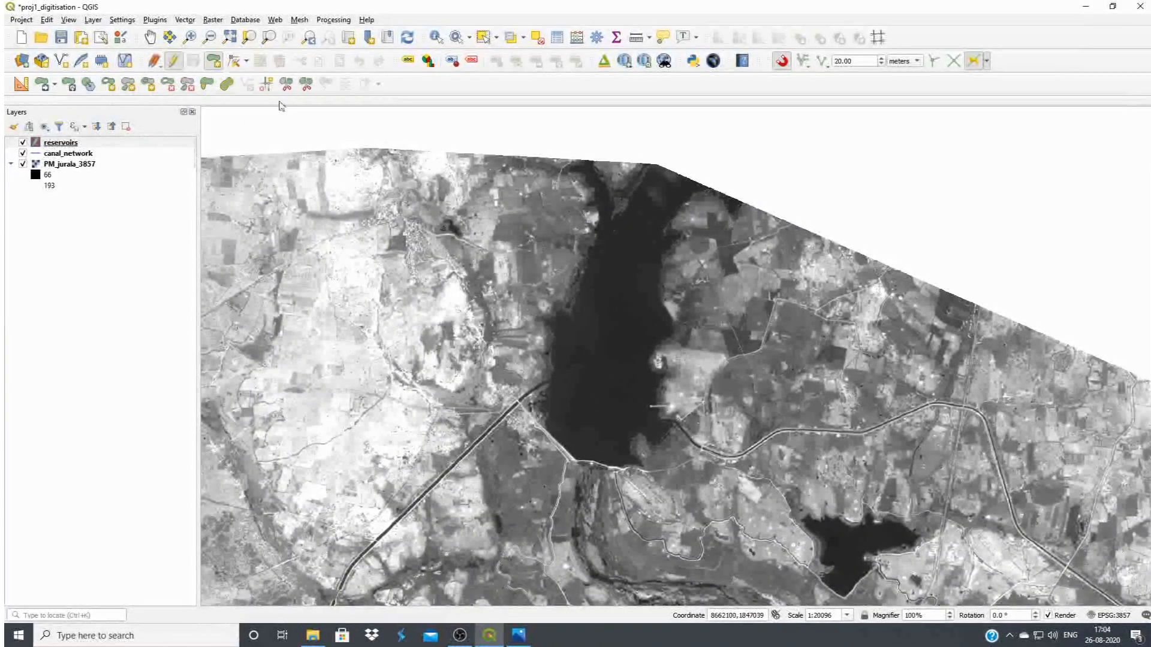
{"action": "left_click", "coordinate": [582, 173]}
{"action": "left_click", "coordinate": [596, 228]}
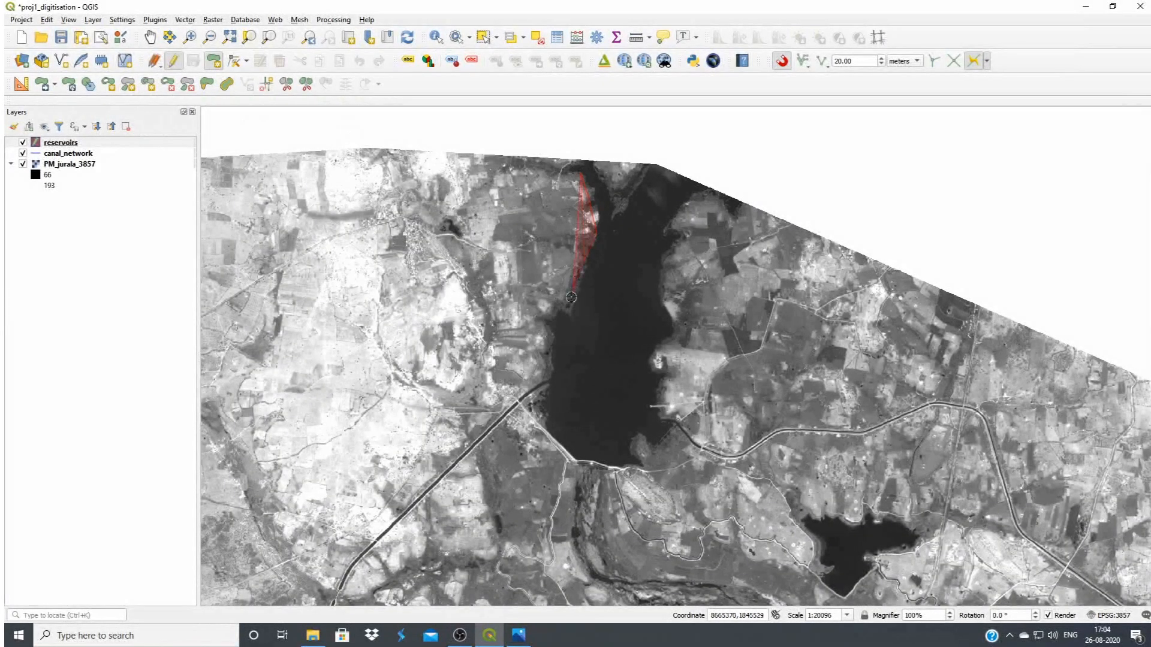
{"action": "left_click", "coordinate": [540, 396]}
{"action": "left_click", "coordinate": [543, 427]}
{"action": "left_click", "coordinate": [564, 454]}
{"action": "left_click", "coordinate": [602, 470]}
{"action": "left_click", "coordinate": [624, 471]}
Trace the small inlet beside the dam and the reservoir's eastern shore northward
{"action": "left_click", "coordinate": [643, 466]}
{"action": "left_click", "coordinate": [631, 444]}
{"action": "left_click", "coordinate": [656, 443]}
{"action": "left_click", "coordinate": [674, 437]}
{"action": "left_click", "coordinate": [665, 420]}
{"action": "left_click", "coordinate": [661, 390]}
{"action": "left_click", "coordinate": [670, 372]}
{"action": "left_click", "coordinate": [660, 351]}
{"action": "left_click", "coordinate": [667, 331]}
{"action": "left_click", "coordinate": [671, 314]}
Trace the upper eastern shore and the two northern arms up to the image edge, and finish the reservoir polygon
{"action": "left_click", "coordinate": [664, 255]}
{"action": "left_click", "coordinate": [678, 218]}
{"action": "left_click", "coordinate": [711, 197]}
{"action": "left_click", "coordinate": [680, 180]}
{"action": "left_click", "coordinate": [652, 163]}
{"action": "left_click", "coordinate": [620, 210]}
{"action": "right_click", "coordinate": [600, 166]}
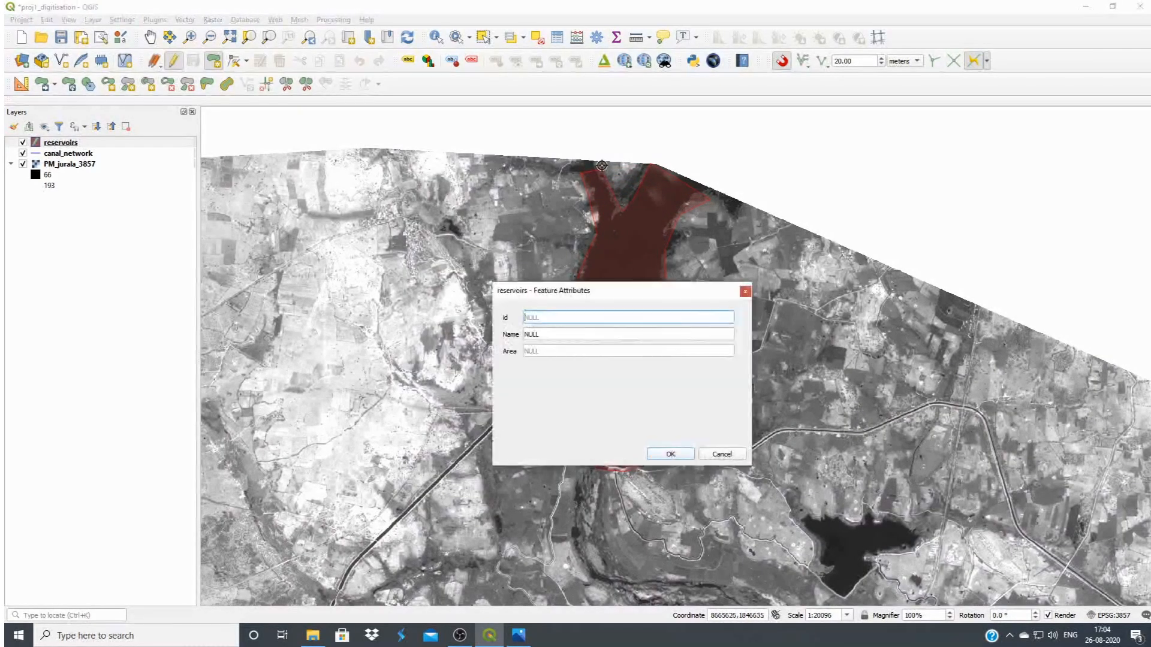
Give the new polygon id 2 and the name abc
{"action": "type", "text": "2"}
{"action": "left_click_drag", "start_coordinate": [569, 334], "coordinate": [518, 335]}
{"action": "type", "text": "abc"}
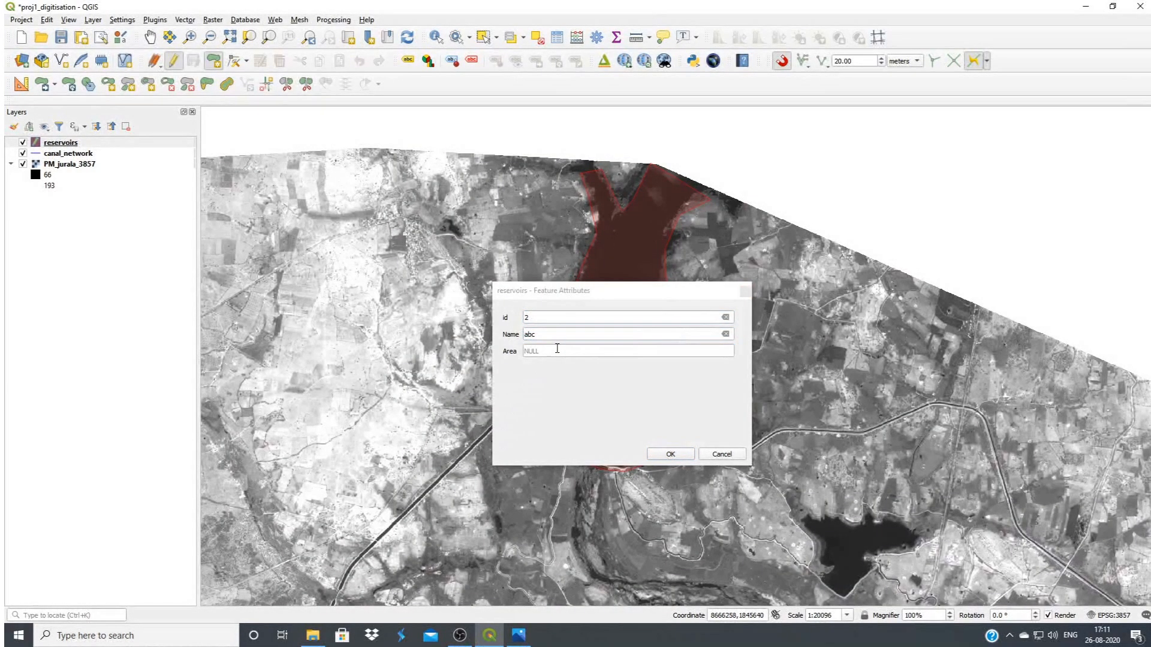
{"action": "left_click", "coordinate": [541, 336]}
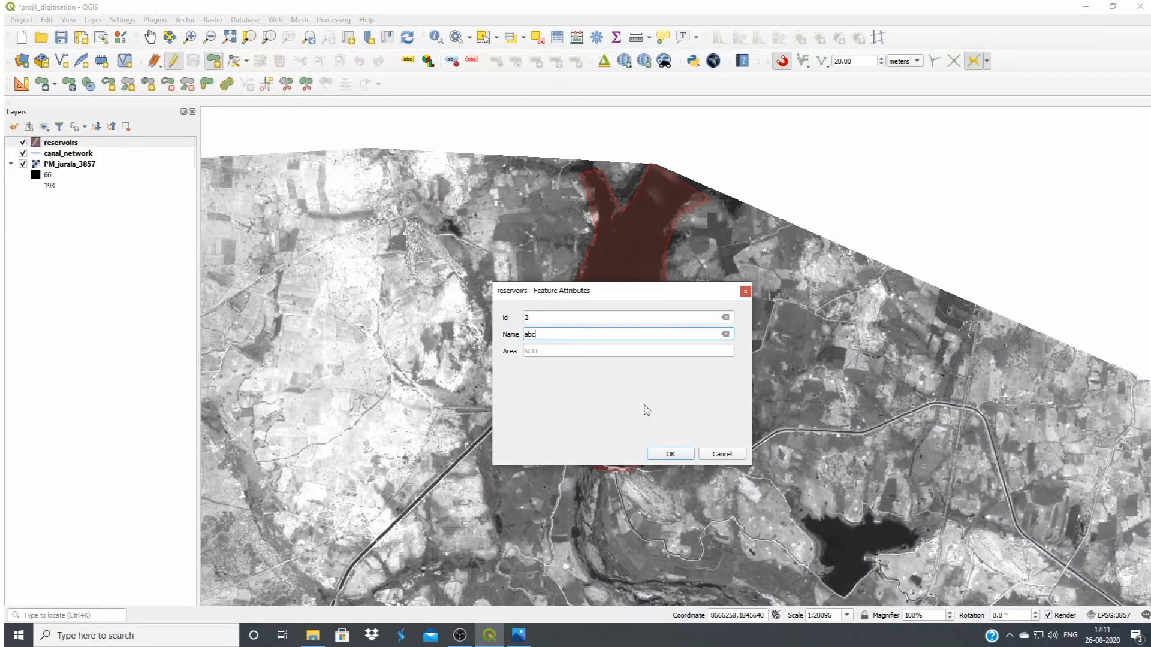
{"action": "left_click", "coordinate": [670, 454]}
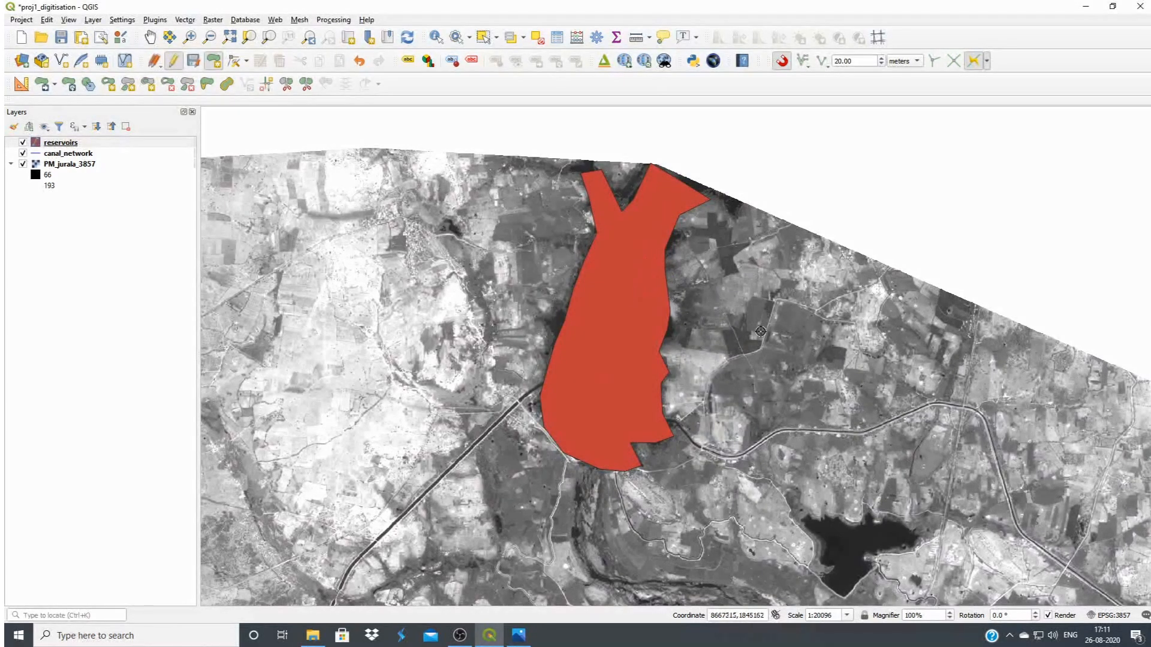
Save the reservoirs layer's changes while ending its editing, and check the records in its attribute table
{"action": "left_click", "coordinate": [173, 60]}
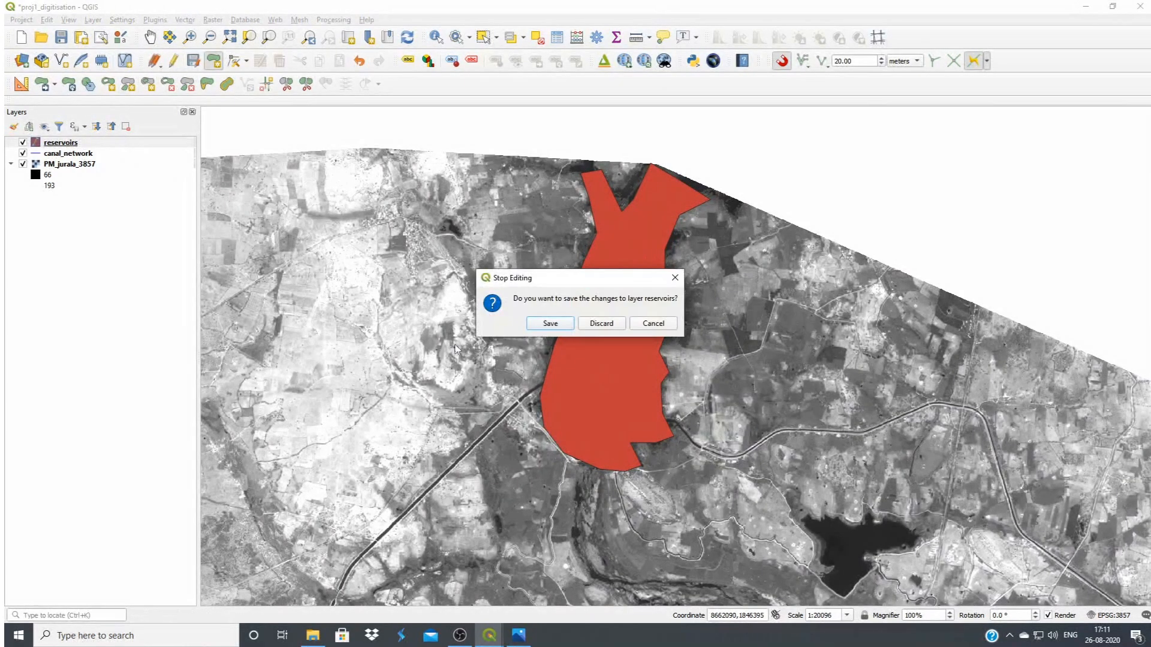
{"action": "left_click", "coordinate": [547, 324]}
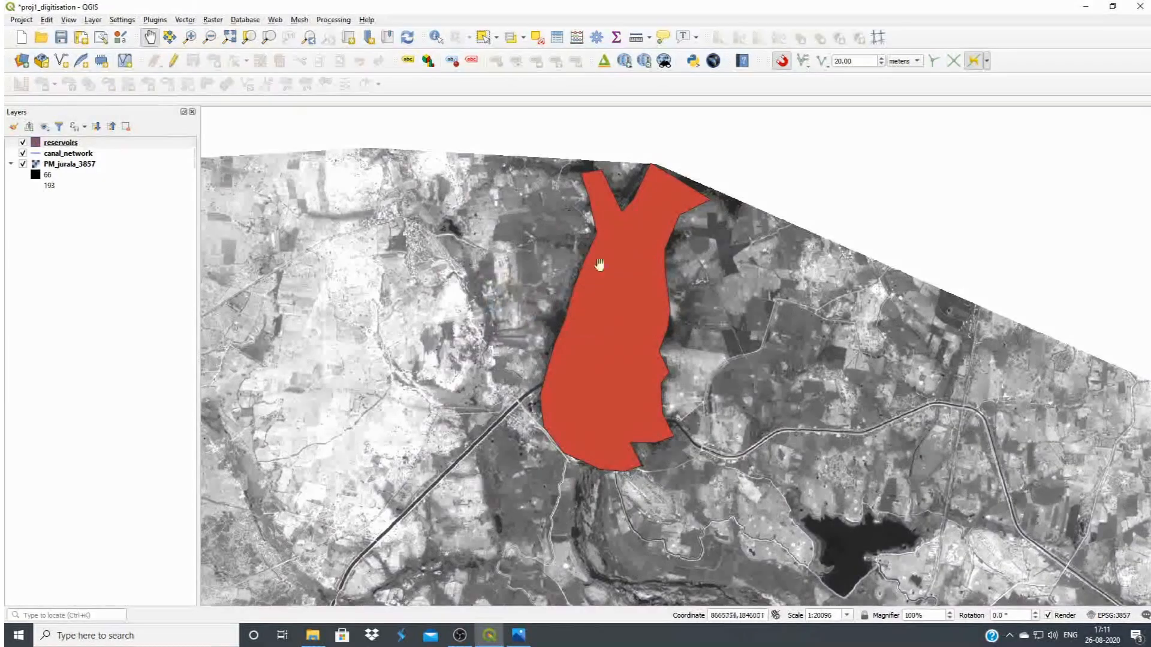
{"action": "left_click", "coordinate": [556, 37]}
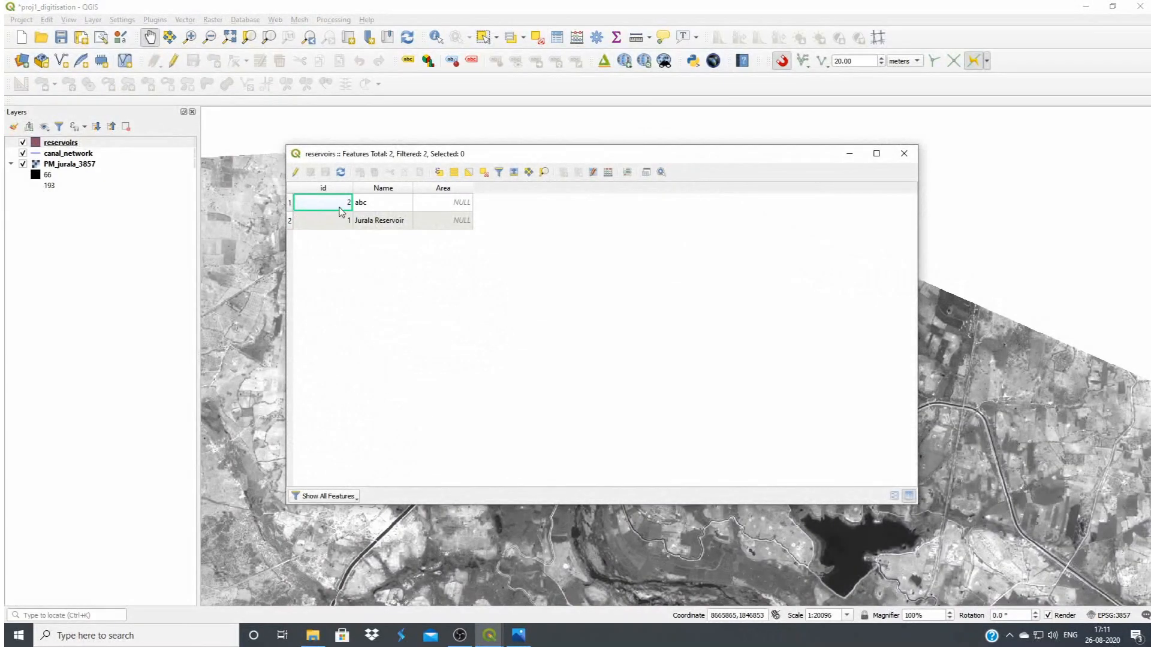
{"action": "left_click", "coordinate": [904, 153]}
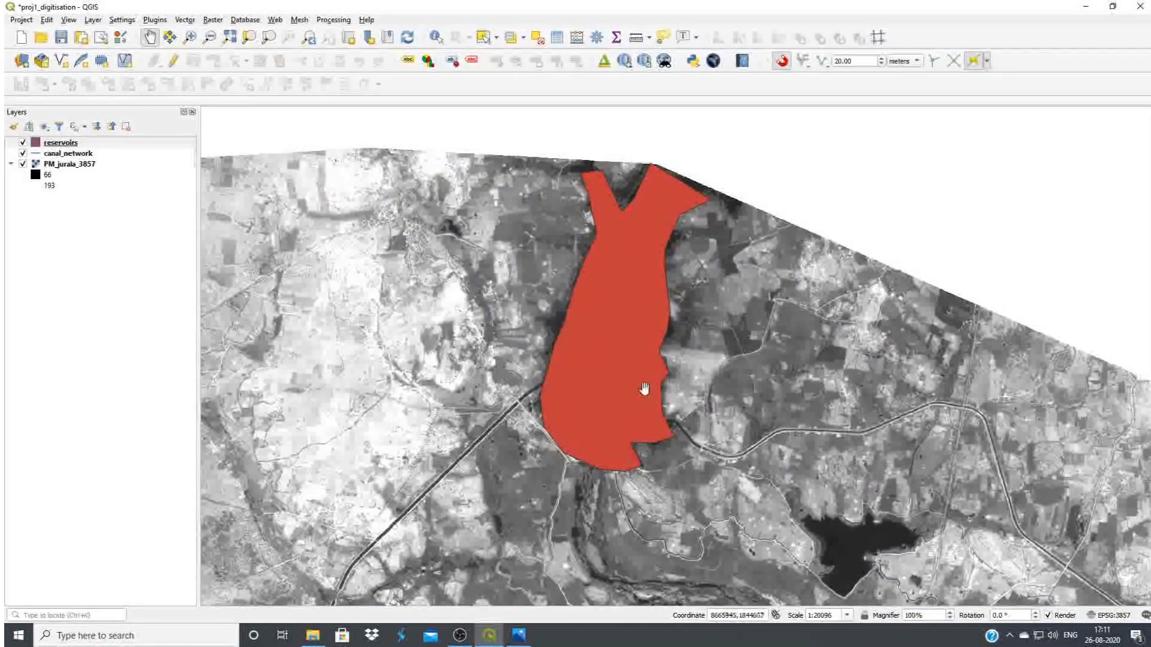
{"action": "scroll", "coordinate": [693, 407], "scroll_direction": "down", "scroll_amount": 1}
{"action": "scroll", "coordinate": [754, 408], "scroll_direction": "down", "scroll_amount": 1}
{"action": "left_click_drag", "start_coordinate": [579, 441], "coordinate": [717, 389]}
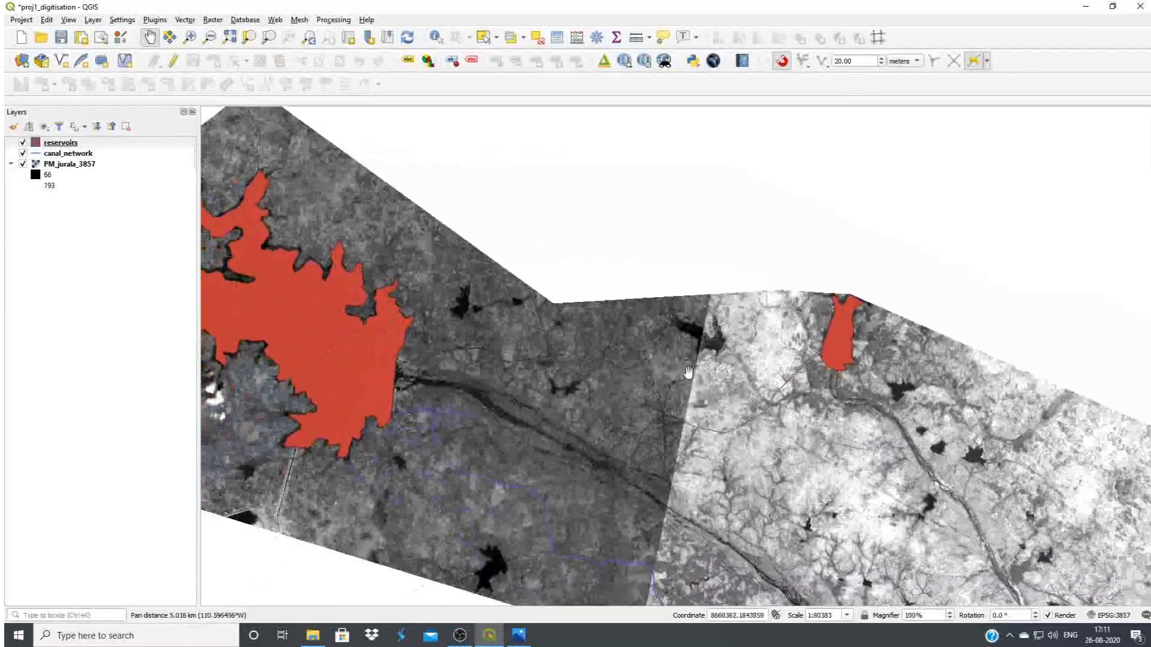
{"action": "scroll", "coordinate": [693, 375], "scroll_direction": "down", "scroll_amount": 1}
{"action": "left_click_drag", "start_coordinate": [642, 421], "coordinate": [426, 91]}
{"action": "left_click_drag", "start_coordinate": [1072, 555], "coordinate": [901, 446]}
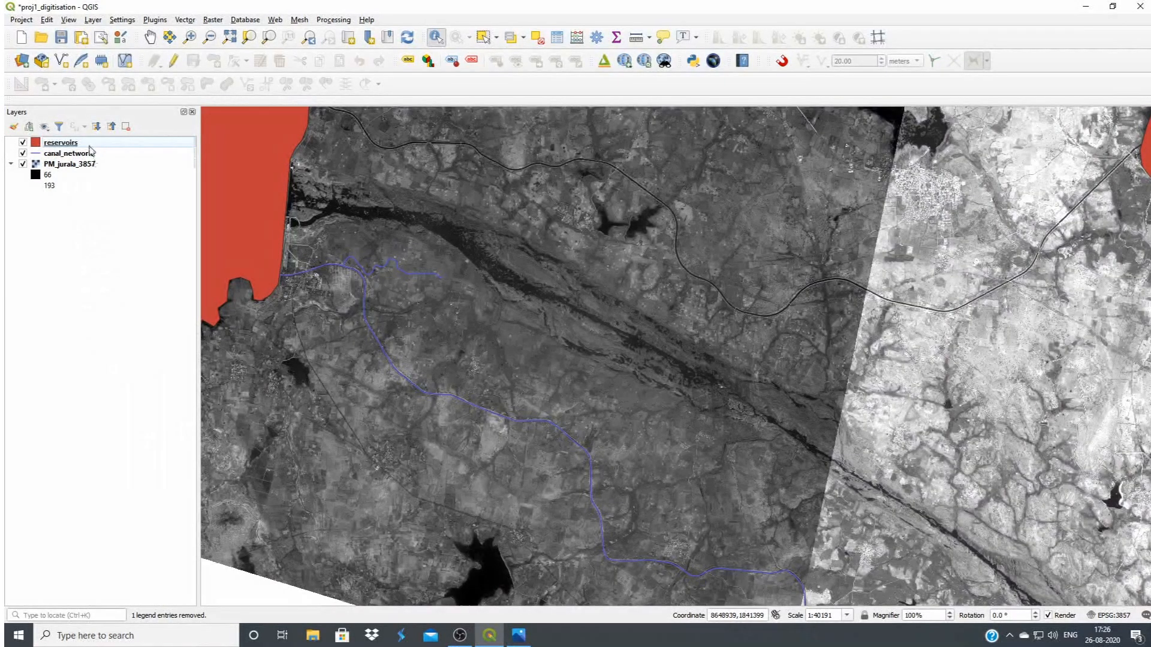
Set up a new point shapefile named stuctures in the Jurala_Irrigation_project folder with CRS EPSG:3857 - WGS 84 / Pseudo-Mercator
{"action": "left_click", "coordinate": [61, 61]}
{"action": "left_click", "coordinate": [825, 36]}
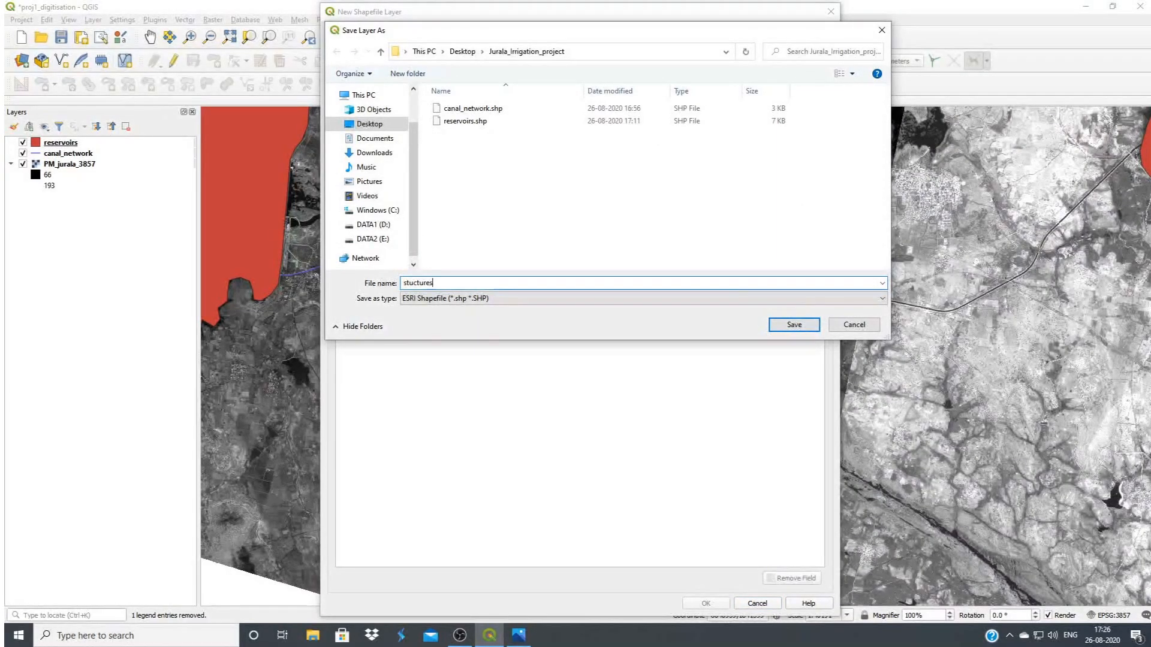
{"action": "left_click", "coordinate": [792, 324]}
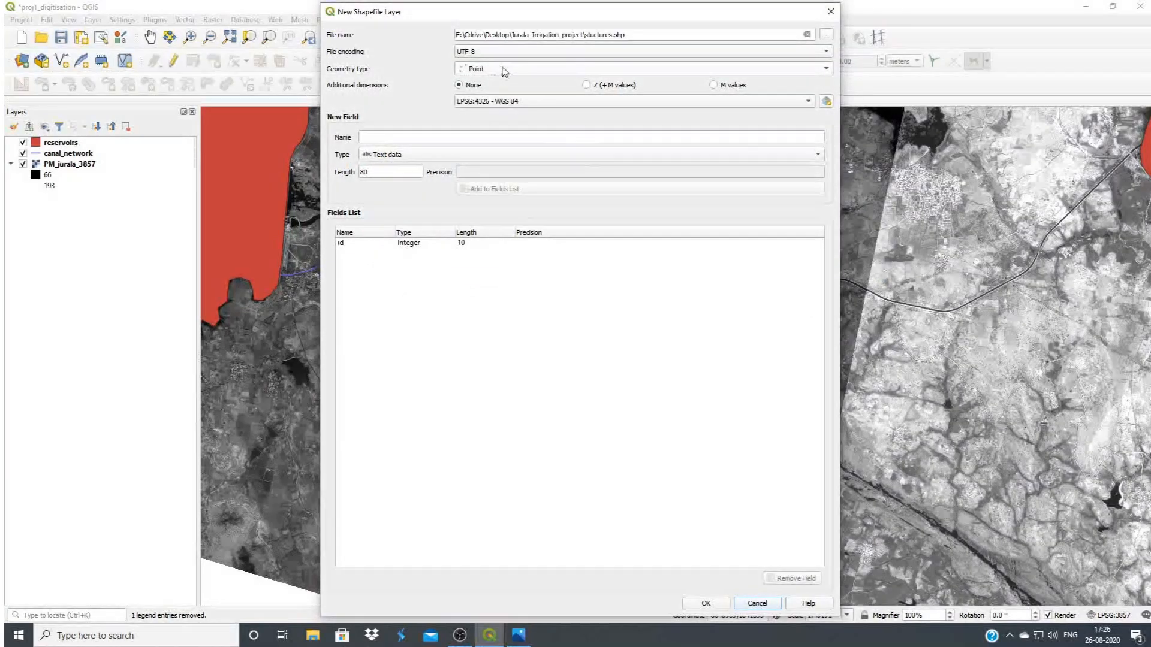
{"action": "left_click", "coordinate": [827, 101]}
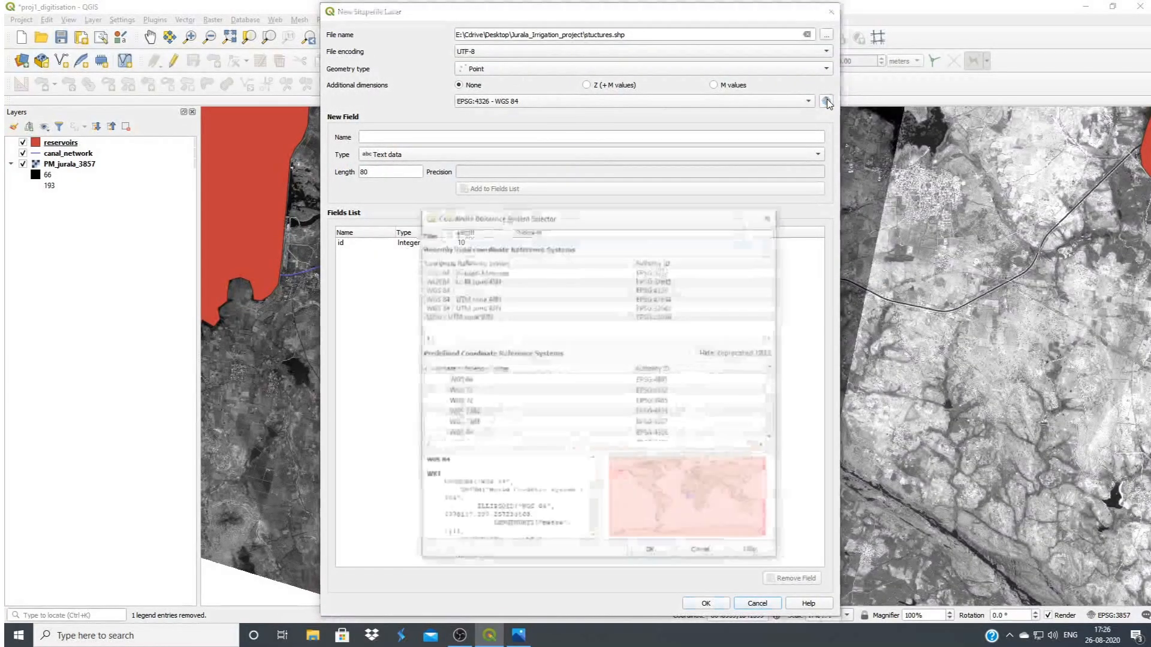
{"action": "left_click", "coordinate": [643, 271]}
{"action": "left_click", "coordinate": [651, 553]}
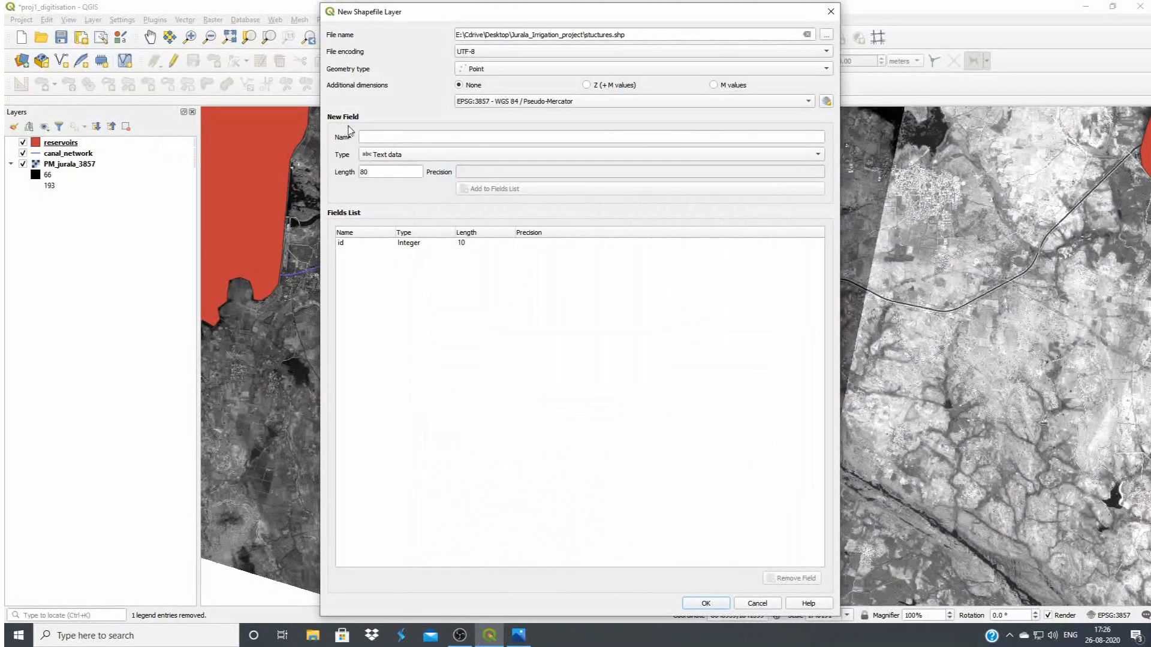
Add a whole number field named stuct_code with length 10 to the new shapefile
{"action": "left_click", "coordinate": [374, 139]}
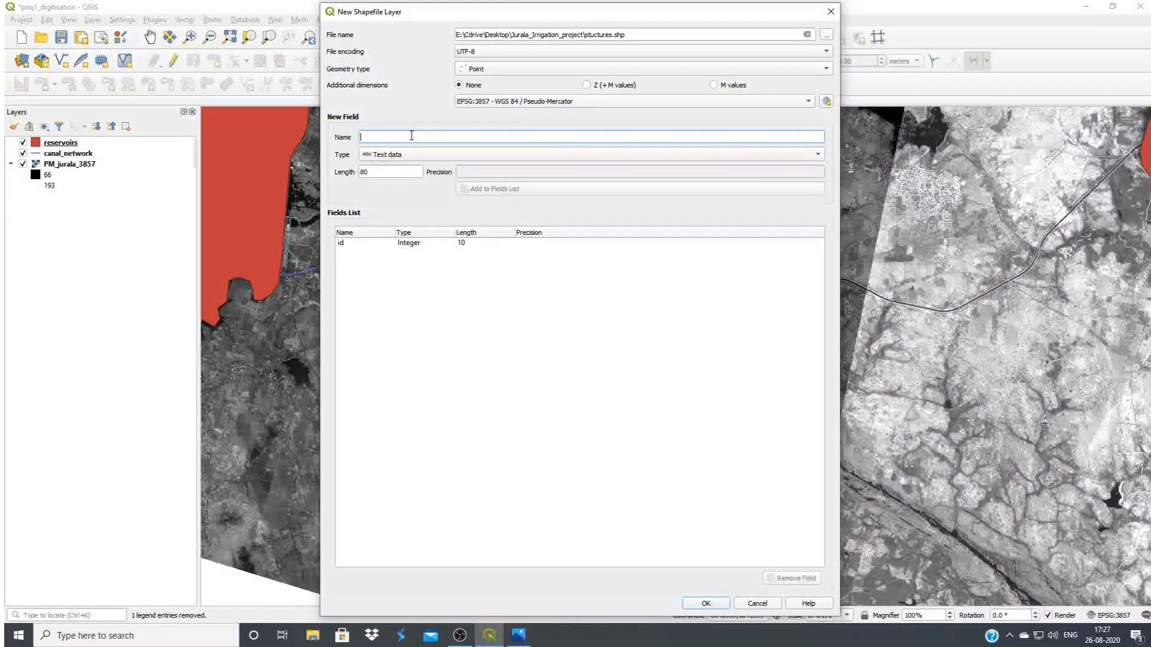
{"action": "type", "text": "st"}
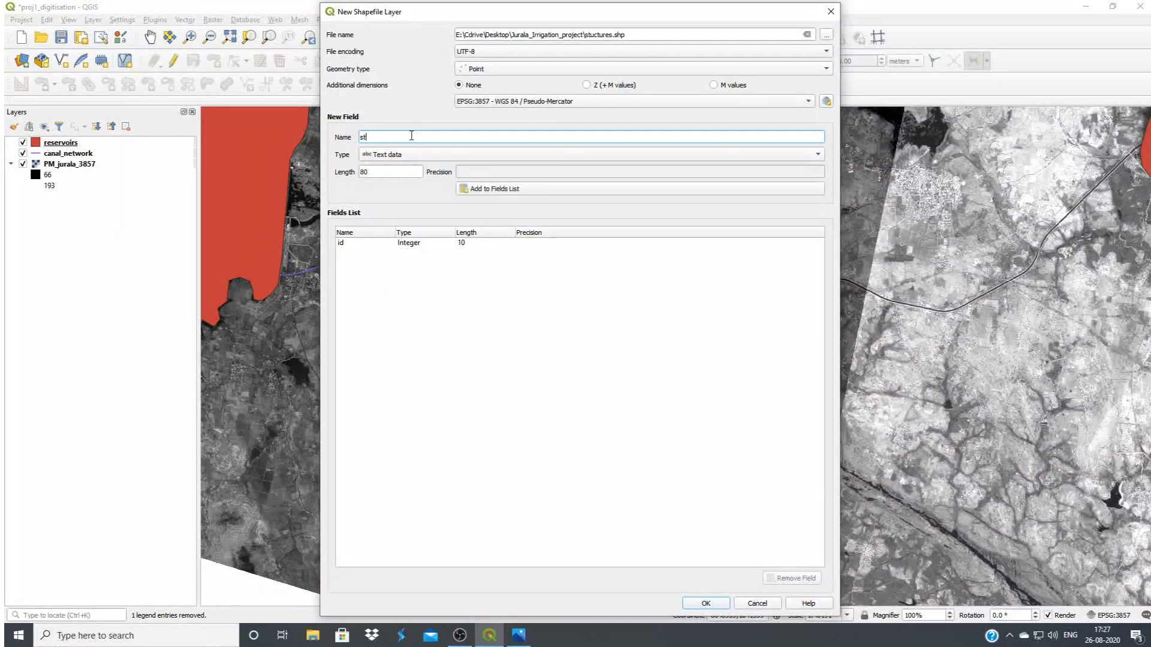
{"action": "type", "text": "uct_code"}
{"action": "left_click", "coordinate": [441, 155]}
{"action": "left_click", "coordinate": [386, 167]}
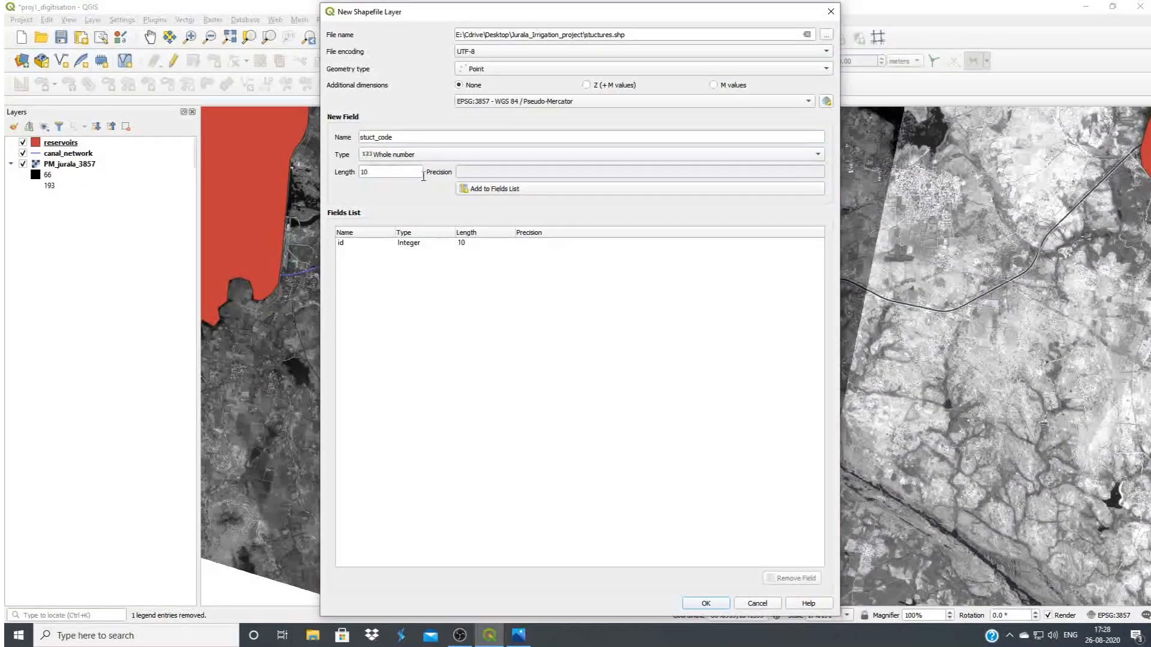
{"action": "left_click", "coordinate": [572, 190]}
Add a whole number field named status with length 10 and create the shapefile layer
{"action": "left_click", "coordinate": [378, 137]}
{"action": "type", "text": "stu"}
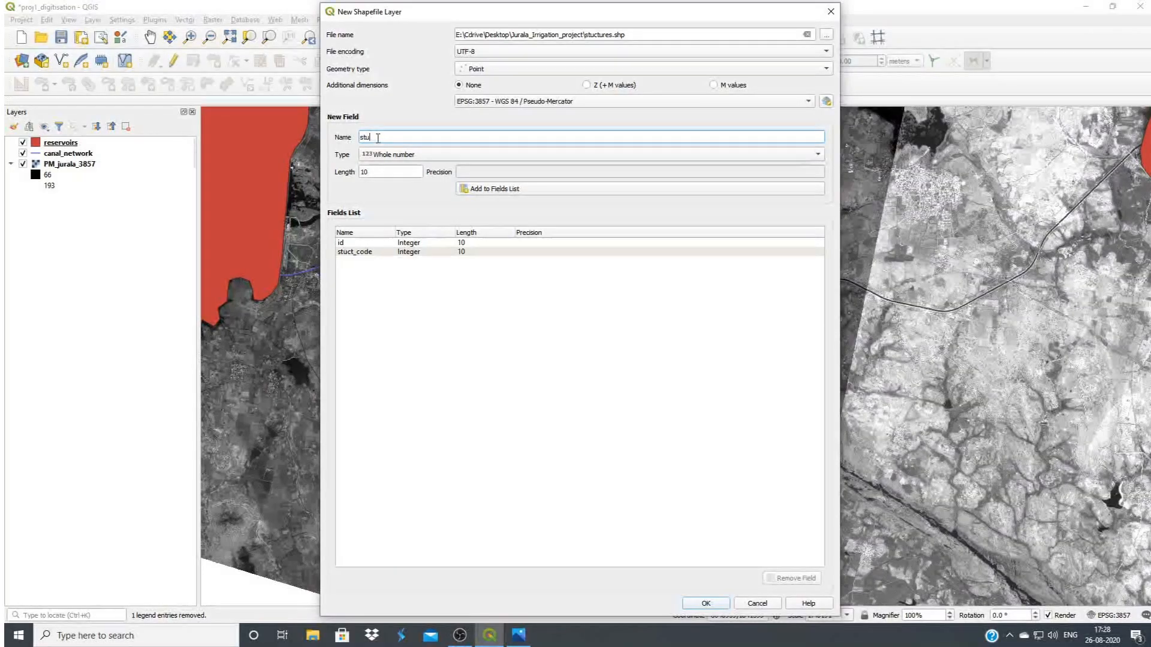
{"action": "type", "text": "ct"}
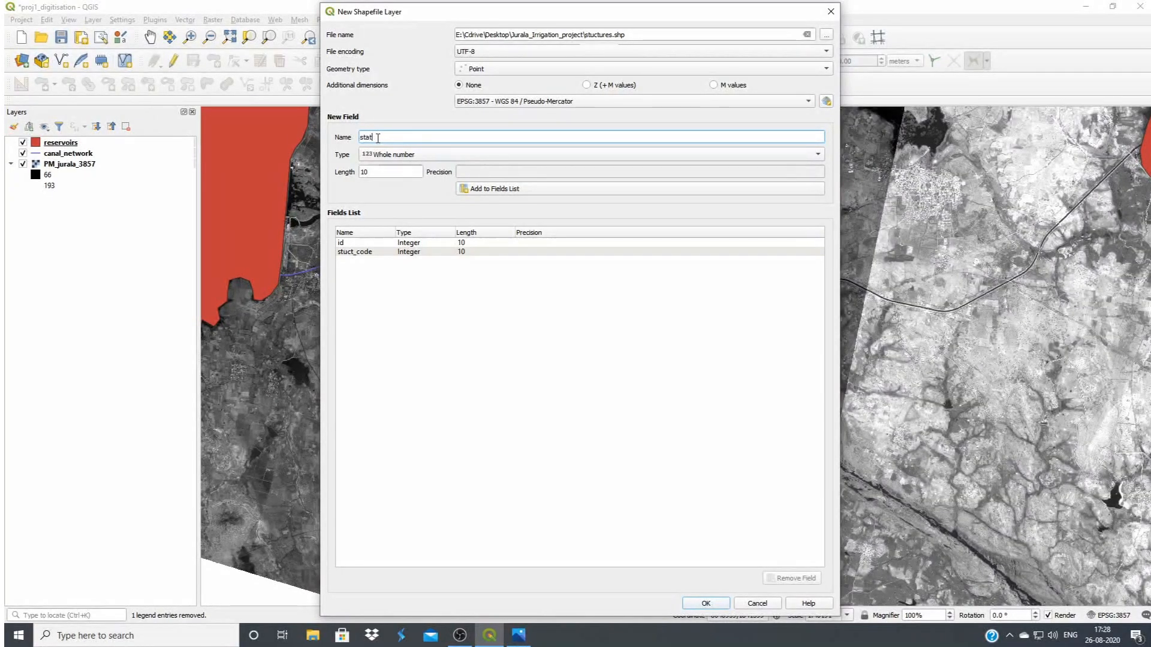
{"action": "left_click", "coordinate": [555, 189]}
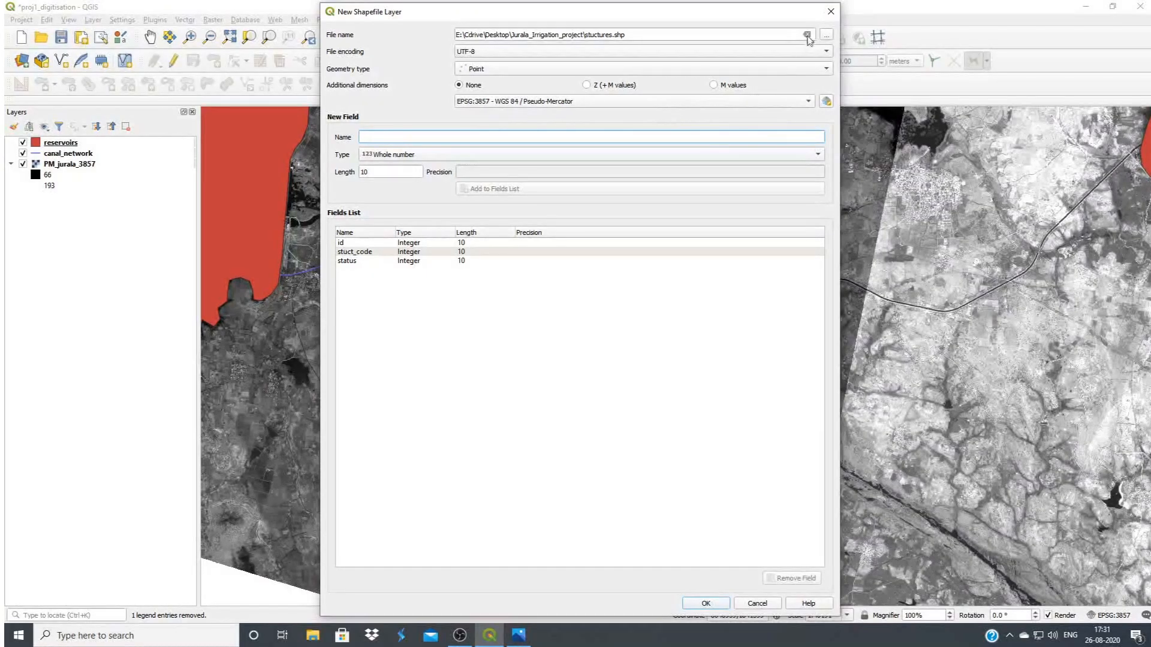
{"action": "mouse_move", "coordinate": [784, 16]}
{"action": "left_mouse_down"}
{"action": "mouse_move", "coordinate": [700, 27]}
{"action": "mouse_move", "coordinate": [765, 21]}
{"action": "left_mouse_up"}
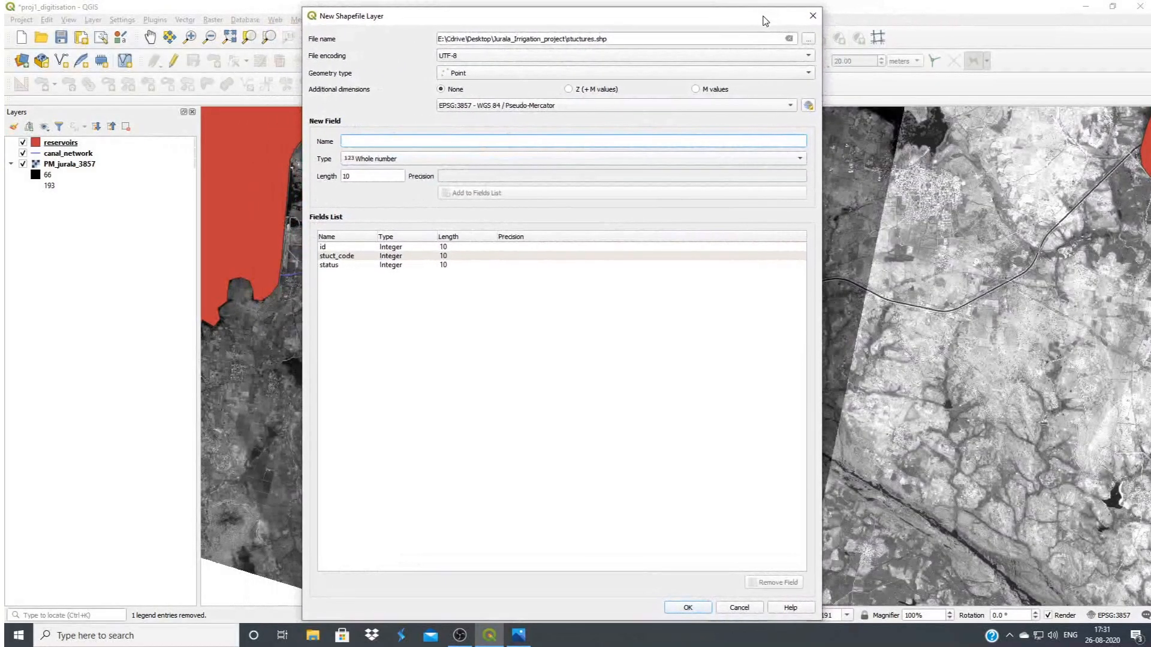
{"action": "left_click", "coordinate": [688, 608]}
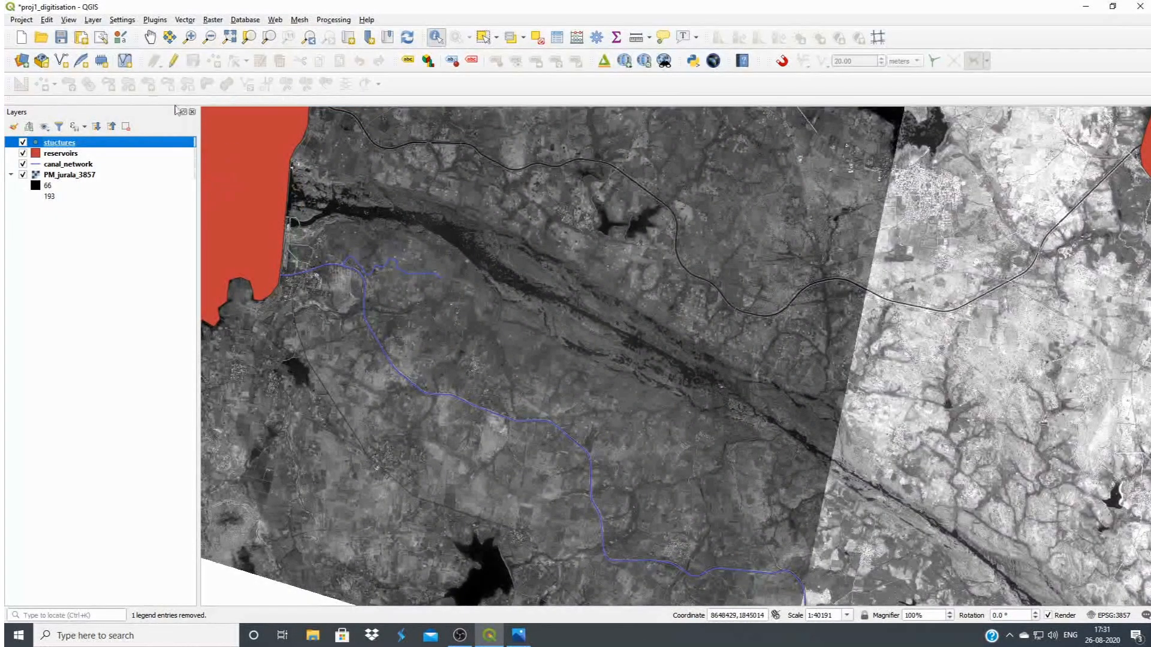
Start editing the stuctures layer and add a point at the road crossing on the canal nearest the reservoir, with id 1 and stuct_code 4
{"action": "left_click", "coordinate": [173, 63]}
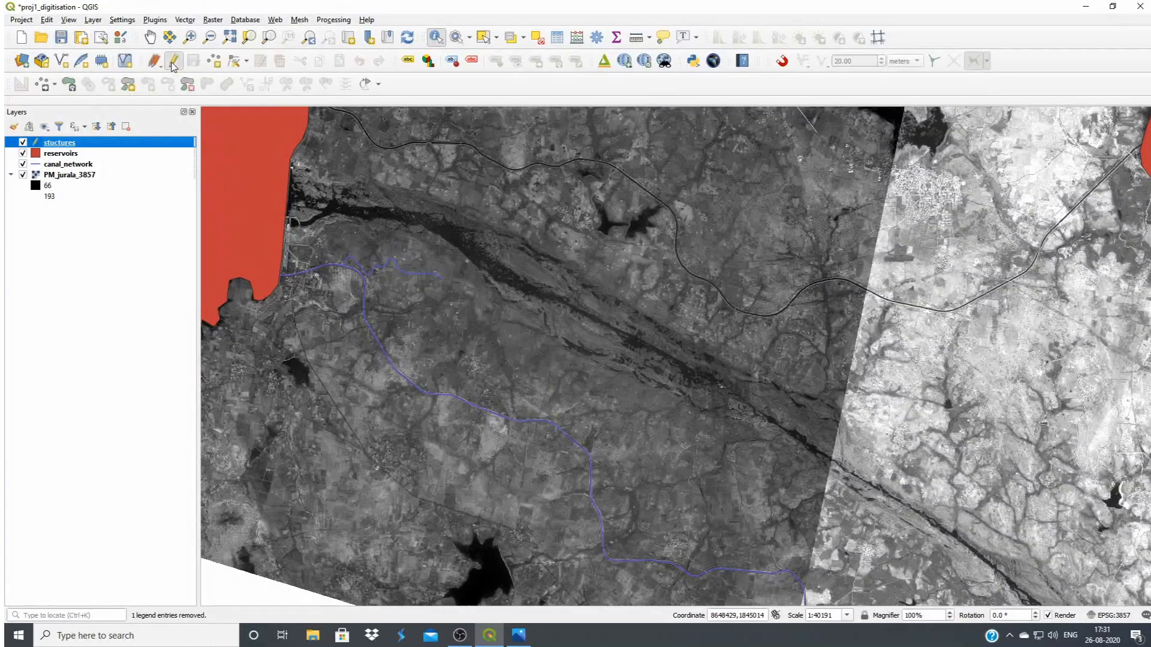
{"action": "left_click", "coordinate": [215, 62]}
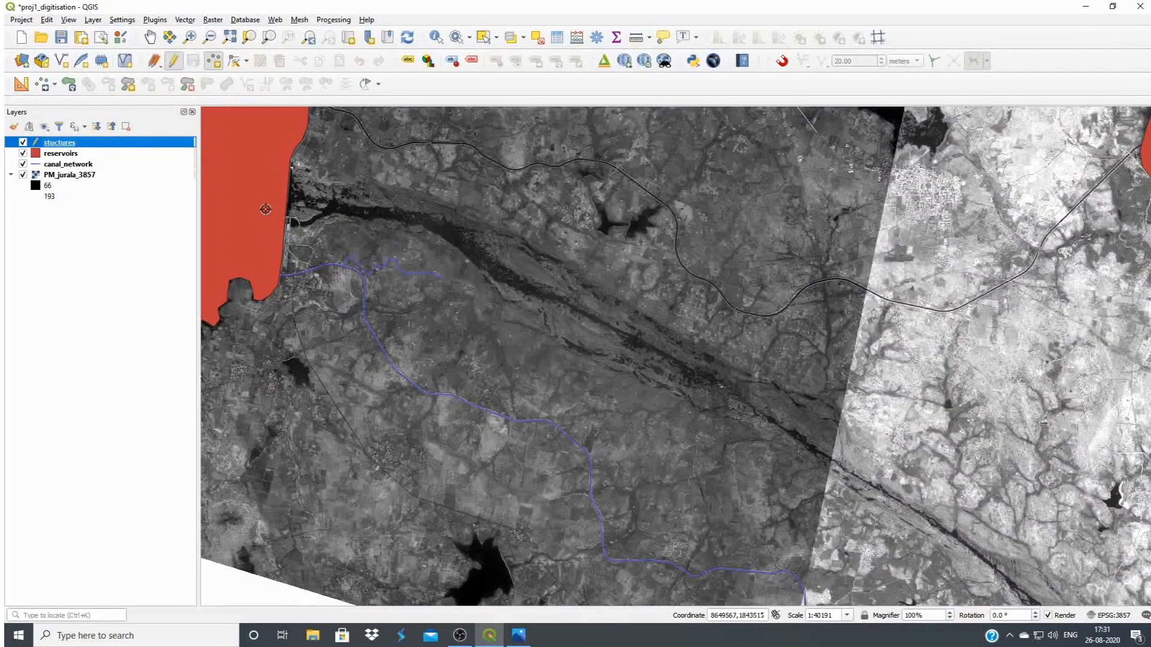
{"action": "scroll", "coordinate": [346, 296], "scroll_direction": "up", "scroll_amount": 3}
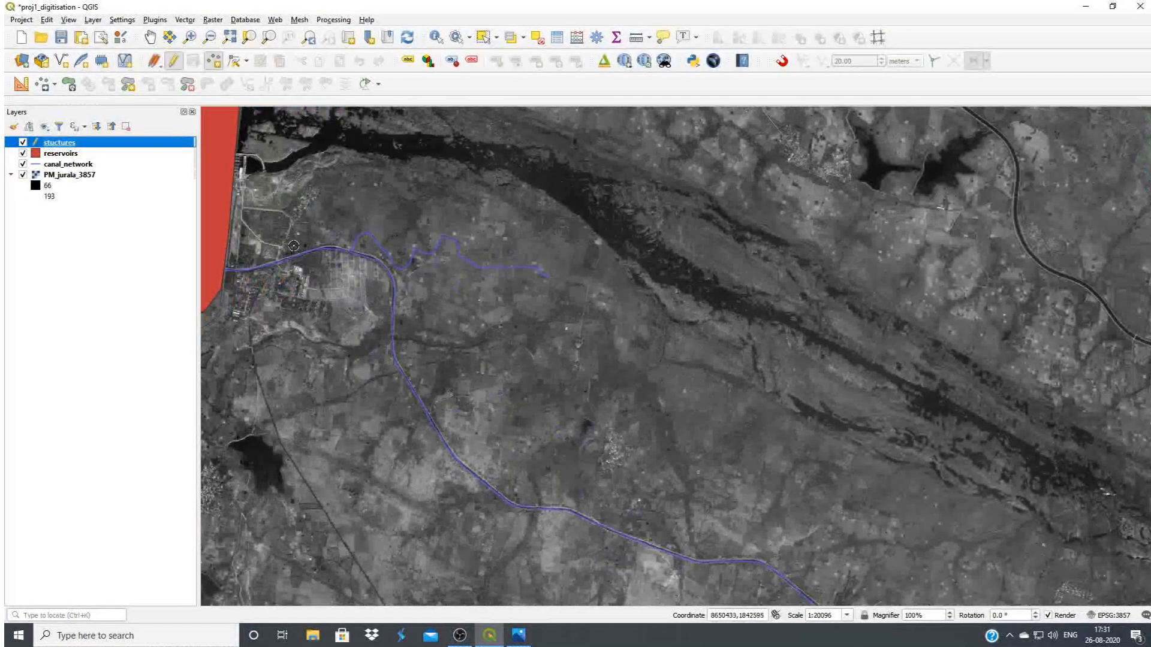
{"action": "scroll", "coordinate": [432, 256], "scroll_direction": "up", "scroll_amount": 1}
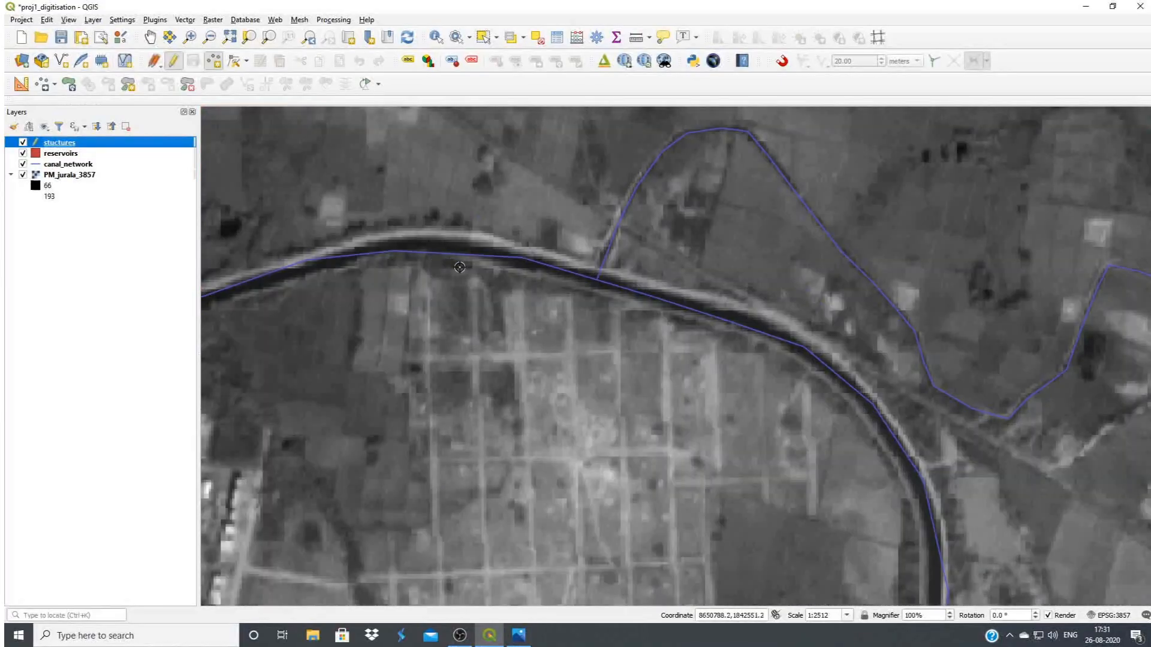
{"action": "scroll", "coordinate": [665, 326], "scroll_direction": "down", "scroll_amount": 1}
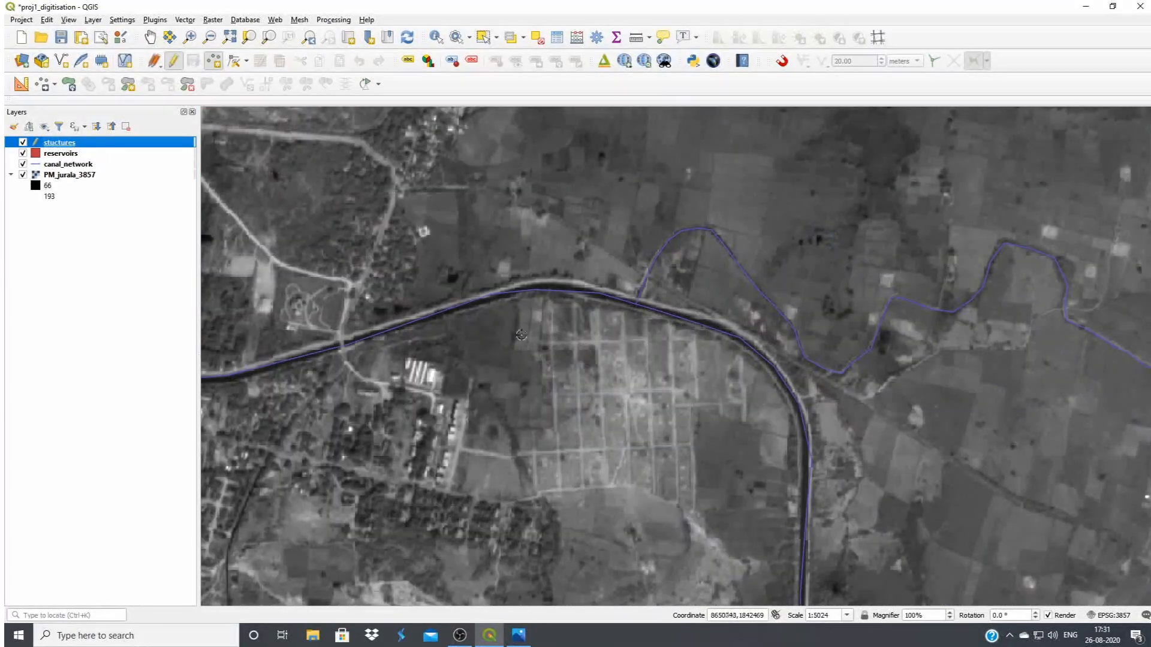
{"action": "scroll", "coordinate": [612, 330], "scroll_direction": "down", "scroll_amount": 1}
{"action": "scroll", "coordinate": [459, 339], "scroll_direction": "up", "scroll_amount": 1}
{"action": "scroll", "coordinate": [460, 339], "scroll_direction": "up", "scroll_amount": 1}
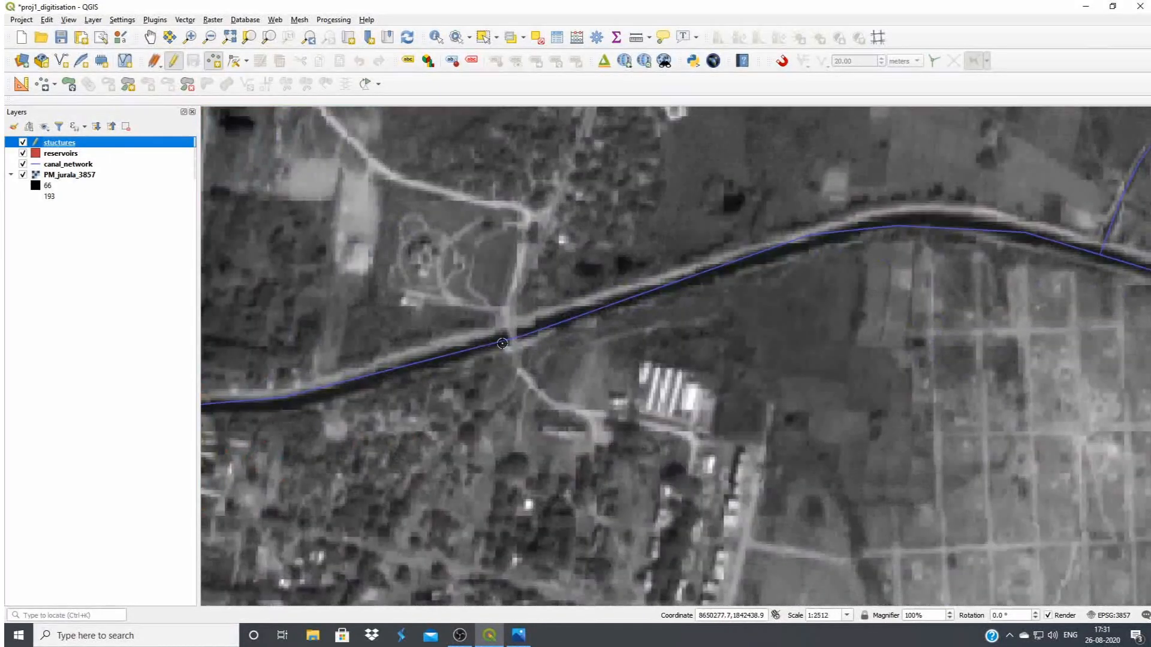
{"action": "scroll", "coordinate": [504, 345], "scroll_direction": "down", "scroll_amount": 1}
{"action": "scroll", "coordinate": [420, 376], "scroll_direction": "up", "scroll_amount": 1}
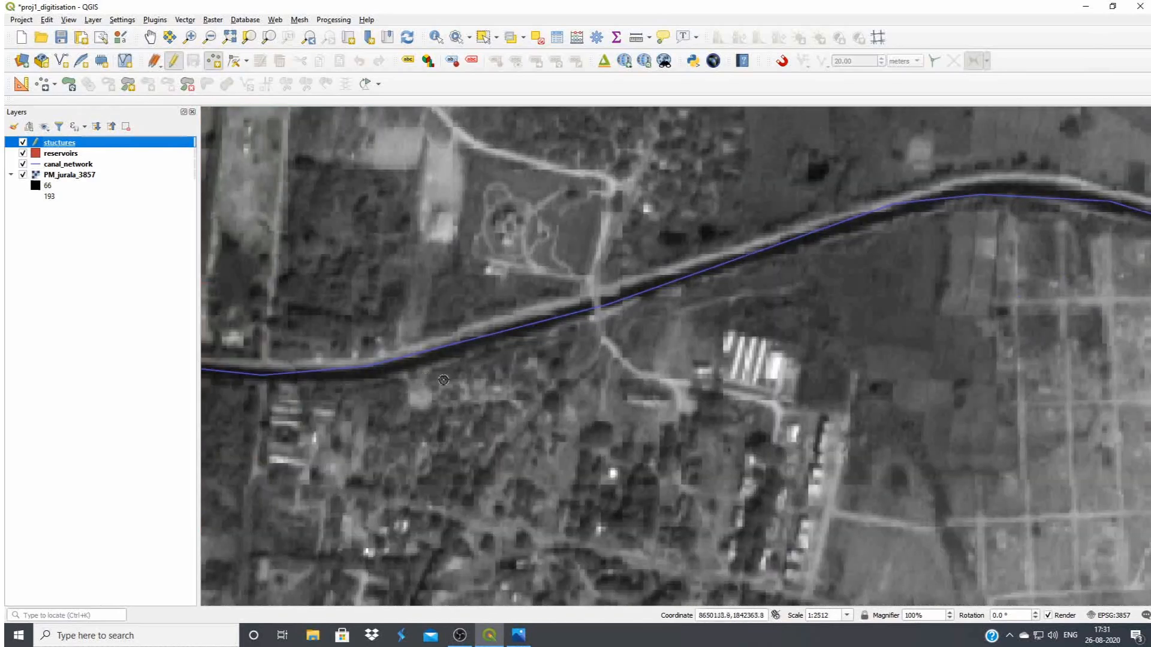
{"action": "scroll", "coordinate": [331, 374], "scroll_direction": "down", "scroll_amount": 1}
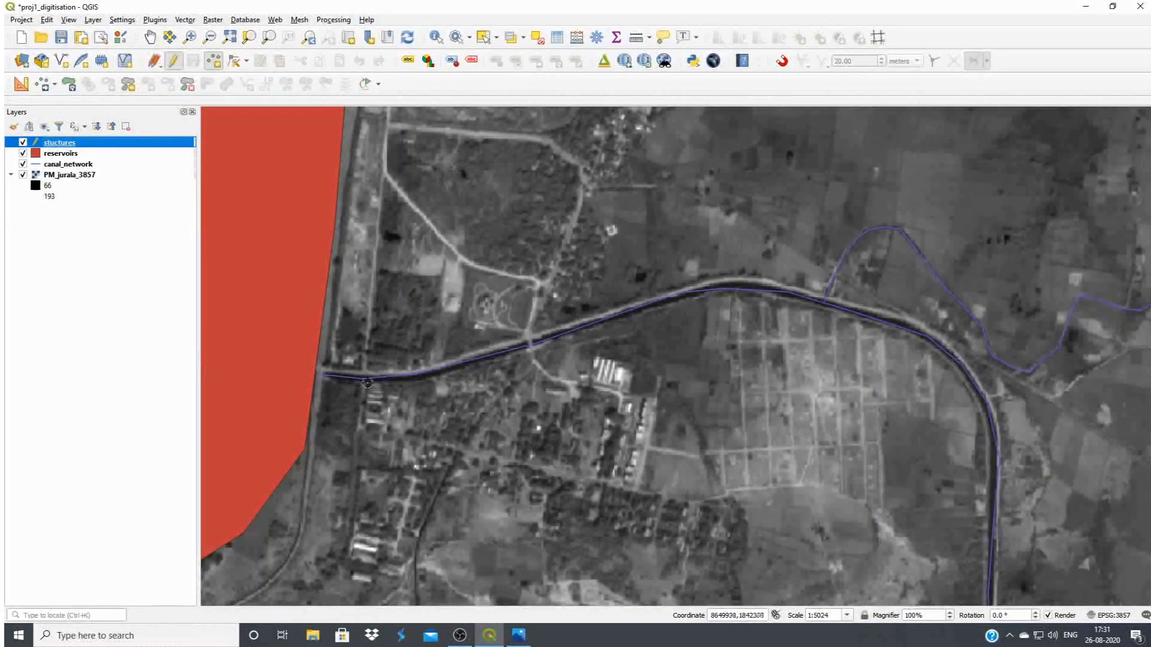
{"action": "scroll", "coordinate": [479, 328], "scroll_direction": "up", "scroll_amount": 1}
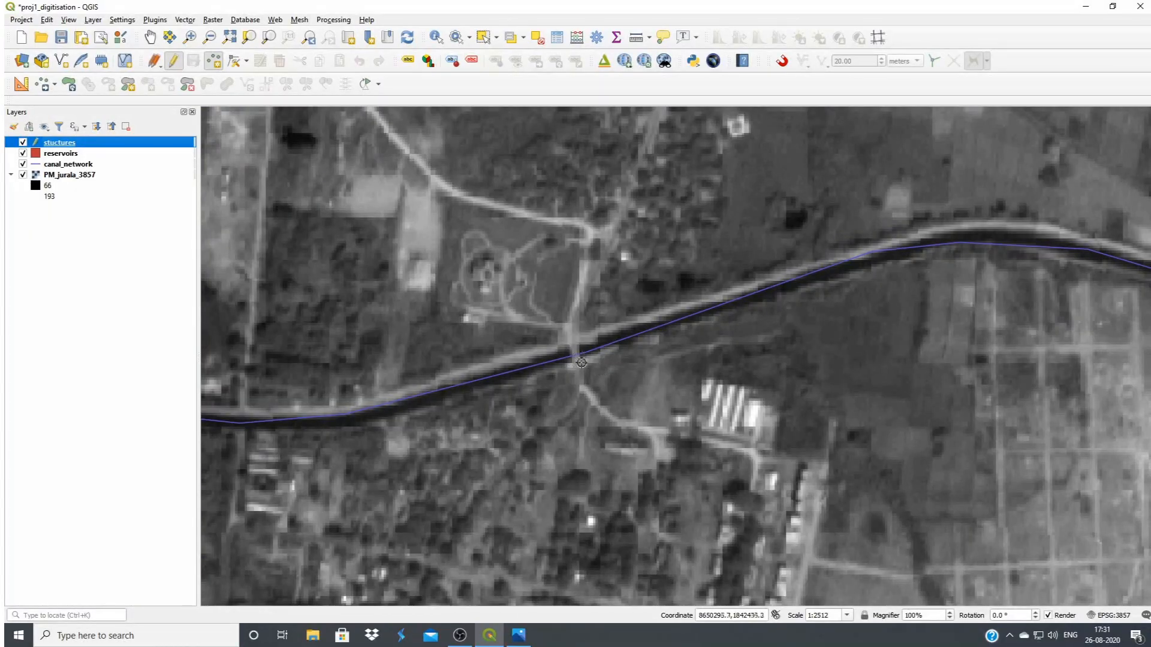
{"action": "scroll", "coordinate": [579, 381], "scroll_direction": "up", "scroll_amount": 1}
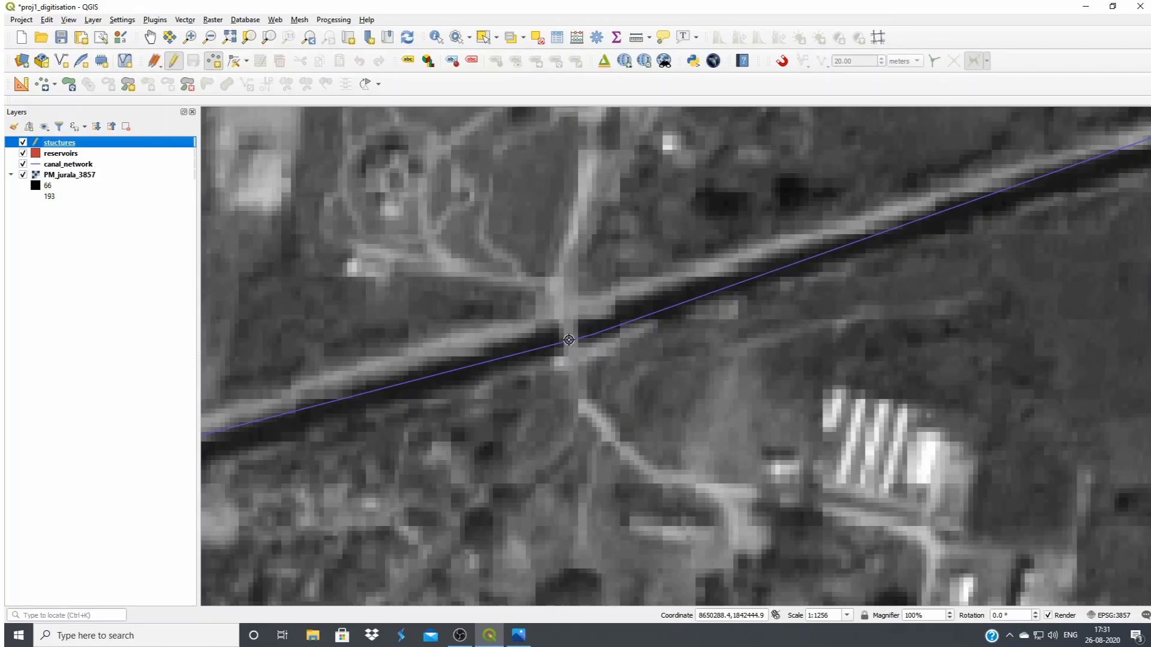
{"action": "left_click", "coordinate": [589, 347]}
{"action": "type", "text": "1"}
{"action": "left_click", "coordinate": [612, 554]}
{"action": "type", "text": "4"}
{"action": "left_click_drag", "start_coordinate": [659, 519], "coordinate": [645, 458]}
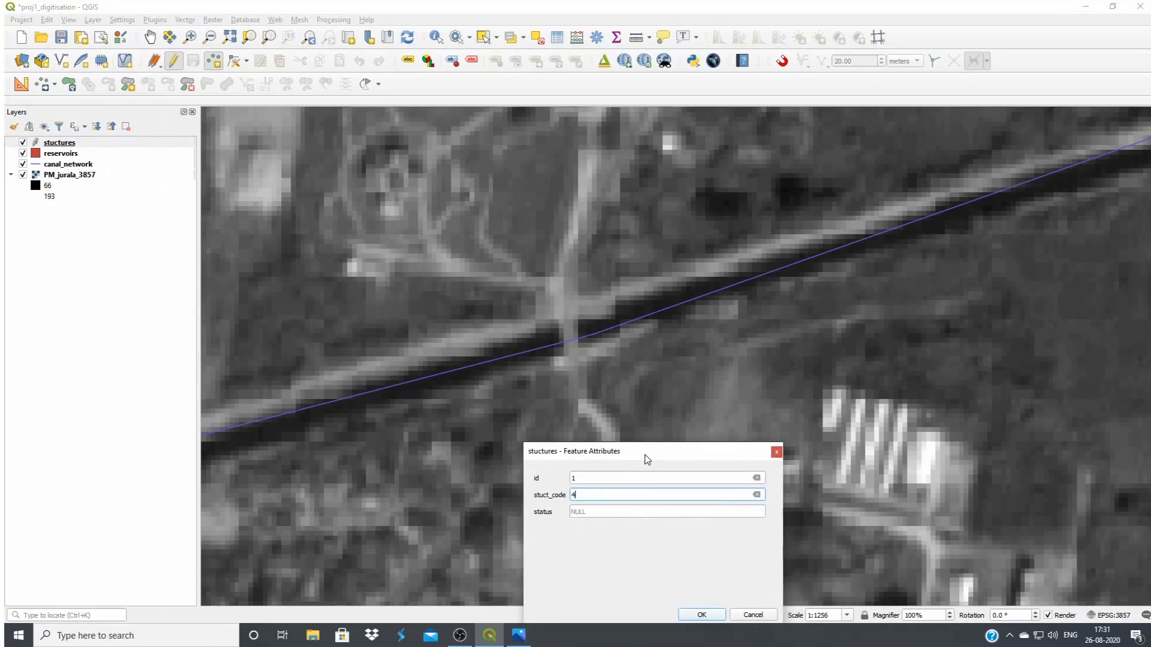
{"action": "left_click", "coordinate": [702, 615]}
Add a structure point where the branch canal leaves the main canal, with id 2 and stuct_code 3
{"action": "scroll", "coordinate": [812, 366], "scroll_direction": "down", "scroll_amount": 1}
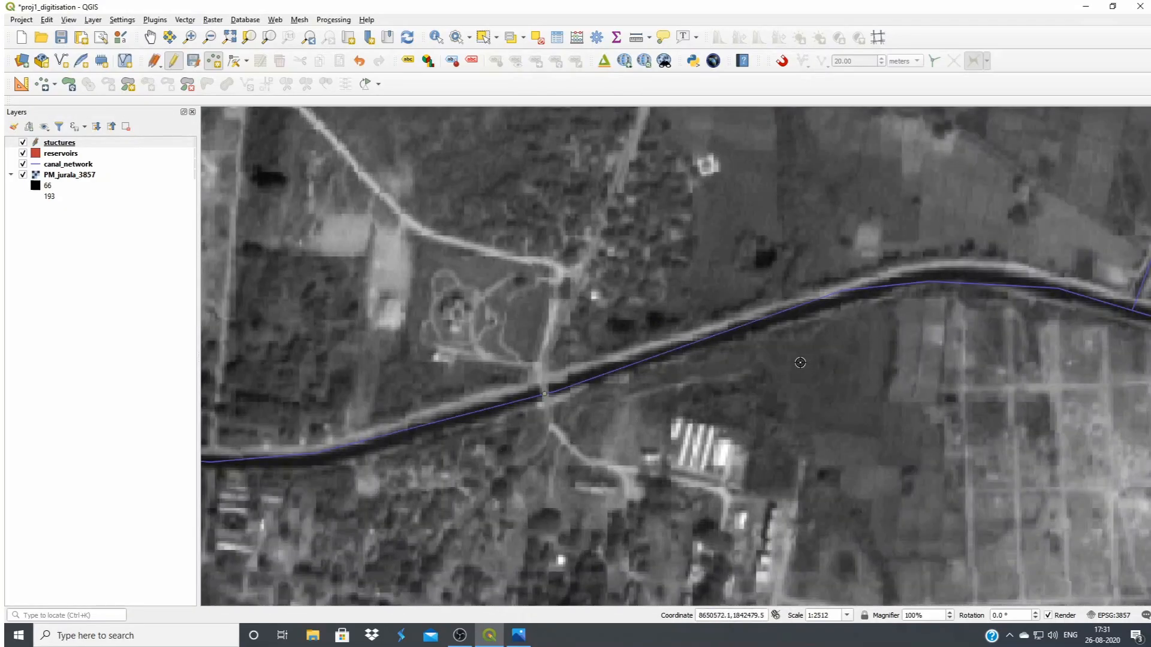
{"action": "left_click_drag", "start_coordinate": [562, 231], "coordinate": [243, 281]}
{"action": "left_click_drag", "start_coordinate": [802, 394], "coordinate": [691, 376]}
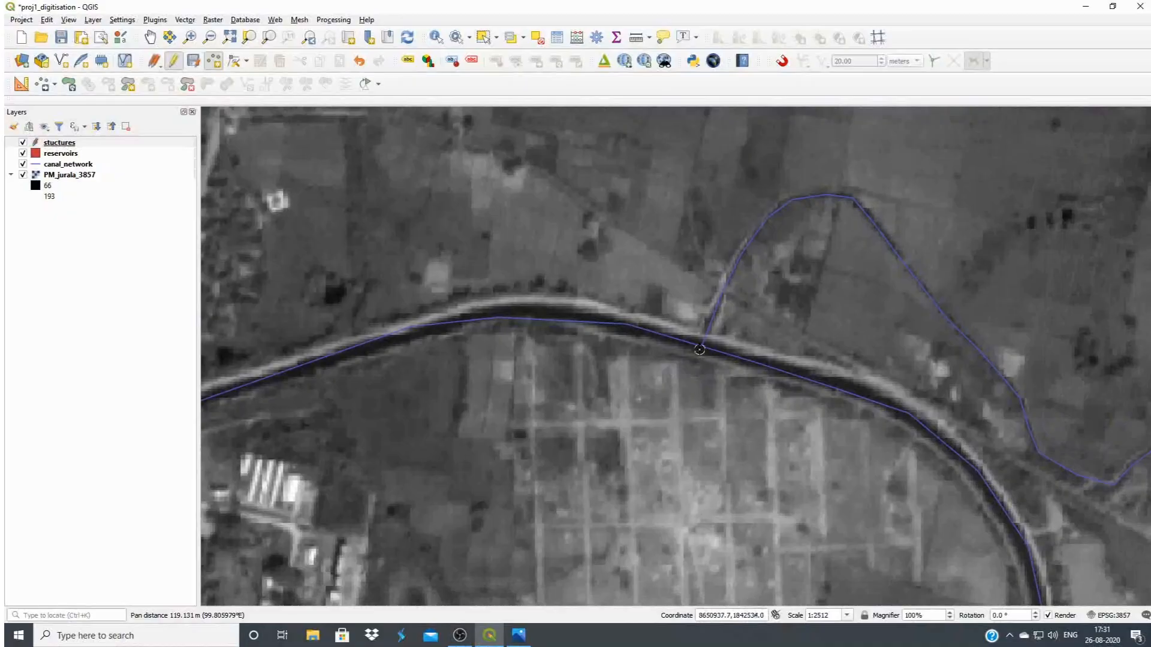
{"action": "left_click", "coordinate": [702, 347]}
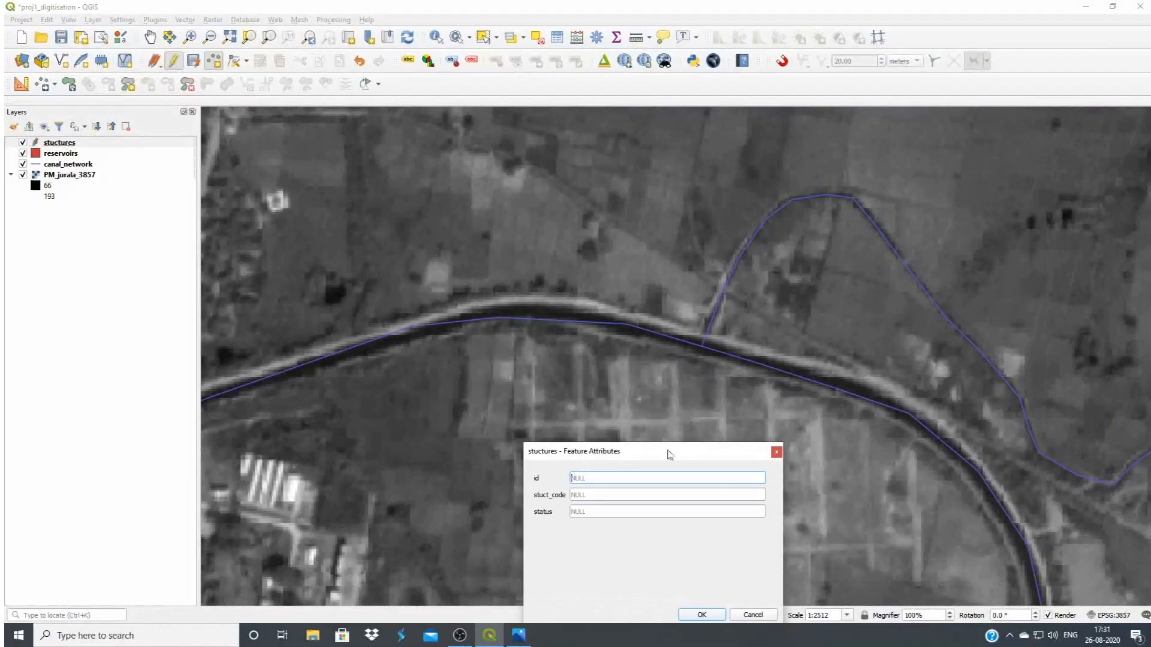
{"action": "type", "text": "2"}
{"action": "left_click", "coordinate": [614, 497]}
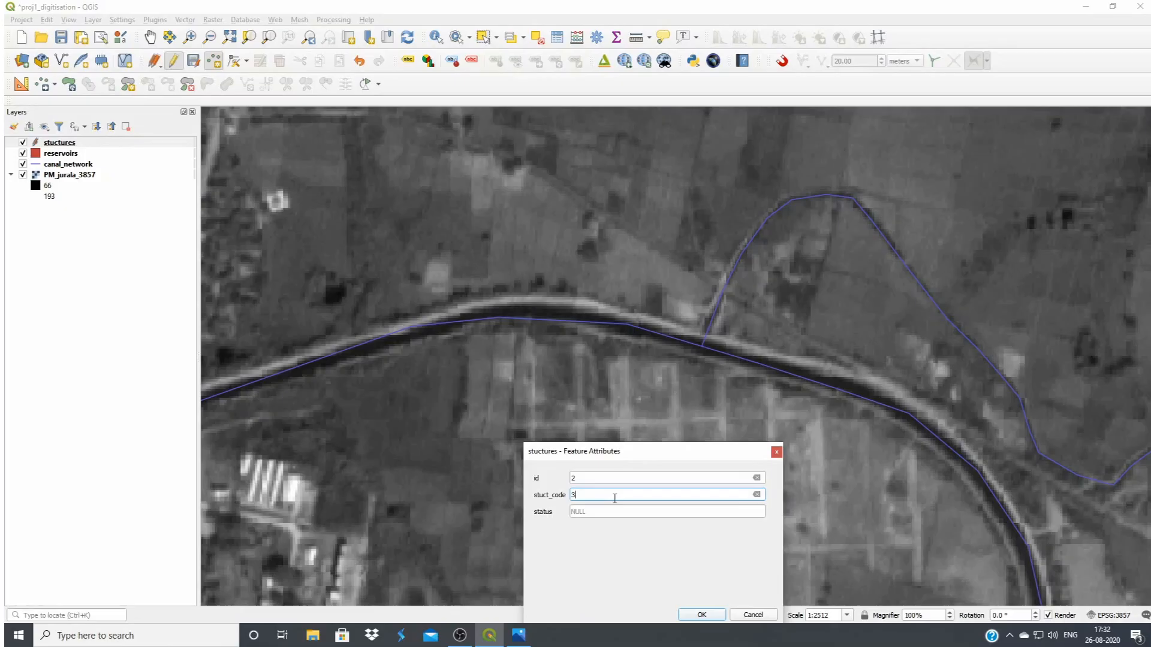
{"action": "left_click", "coordinate": [701, 616]}
Add a structure point with id 3 at the narrow section where the stream crosses the southward stretch of the main canal
{"action": "left_click_drag", "start_coordinate": [747, 406], "coordinate": [511, 239]}
{"action": "left_click_drag", "start_coordinate": [749, 467], "coordinate": [675, 326]}
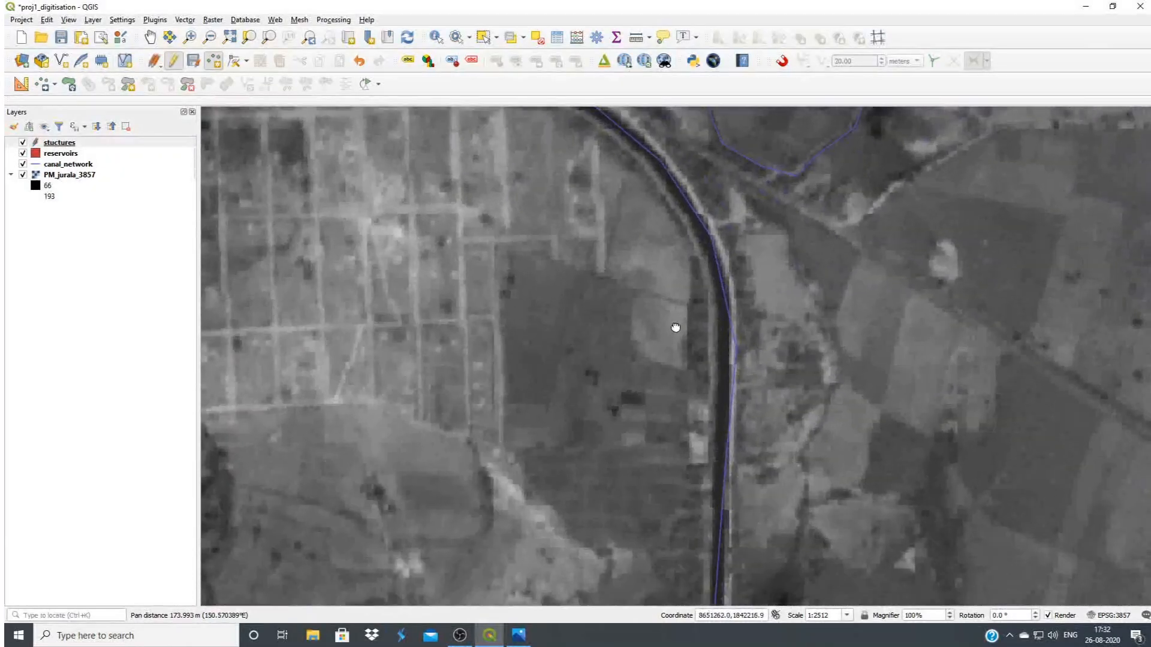
{"action": "left_click_drag", "start_coordinate": [707, 520], "coordinate": [678, 316]}
{"action": "left_click_drag", "start_coordinate": [678, 535], "coordinate": [674, 460]}
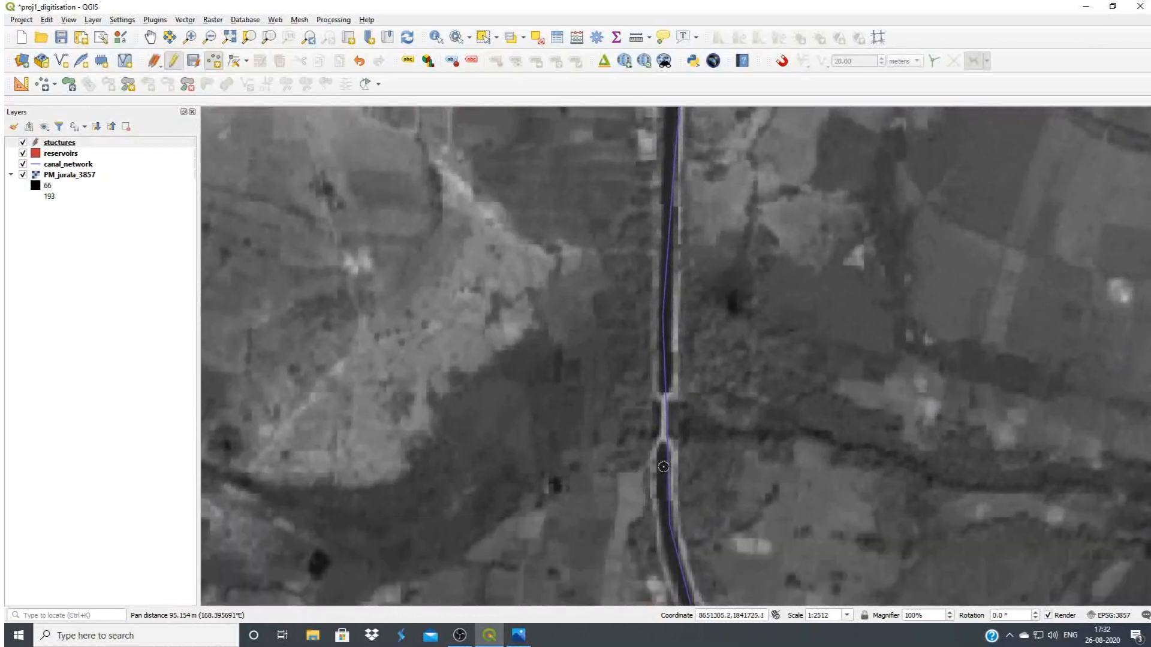
{"action": "left_click", "coordinate": [662, 422]}
{"action": "type", "text": "3"}
{"action": "left_click", "coordinate": [611, 494]}
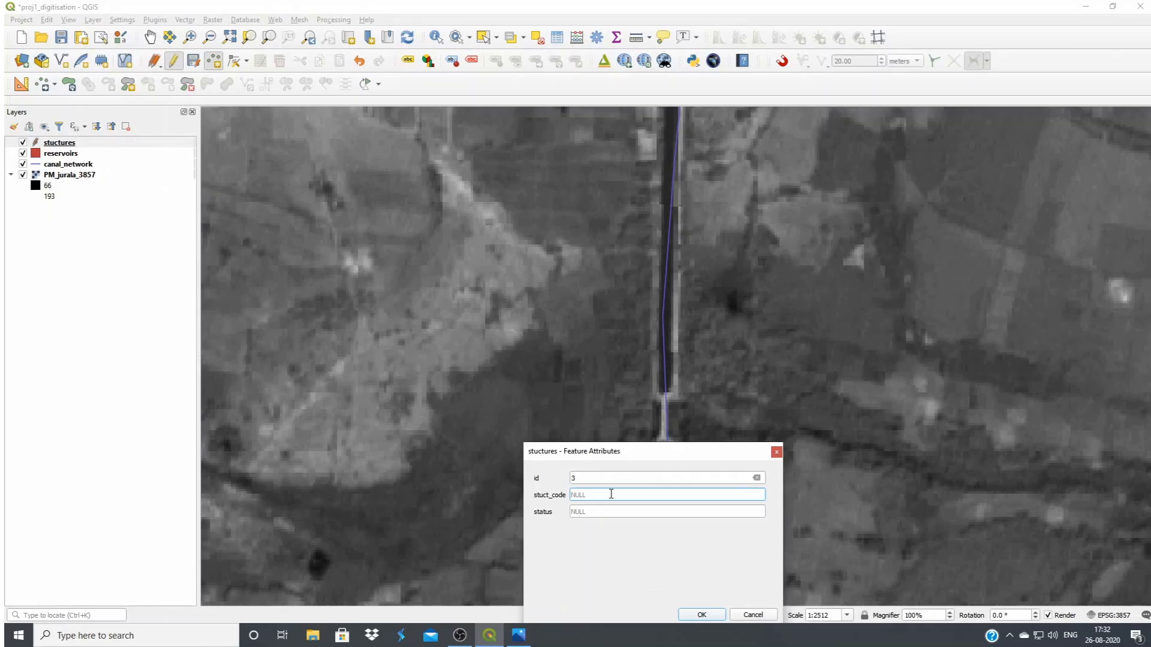
{"action": "left_click", "coordinate": [705, 615]}
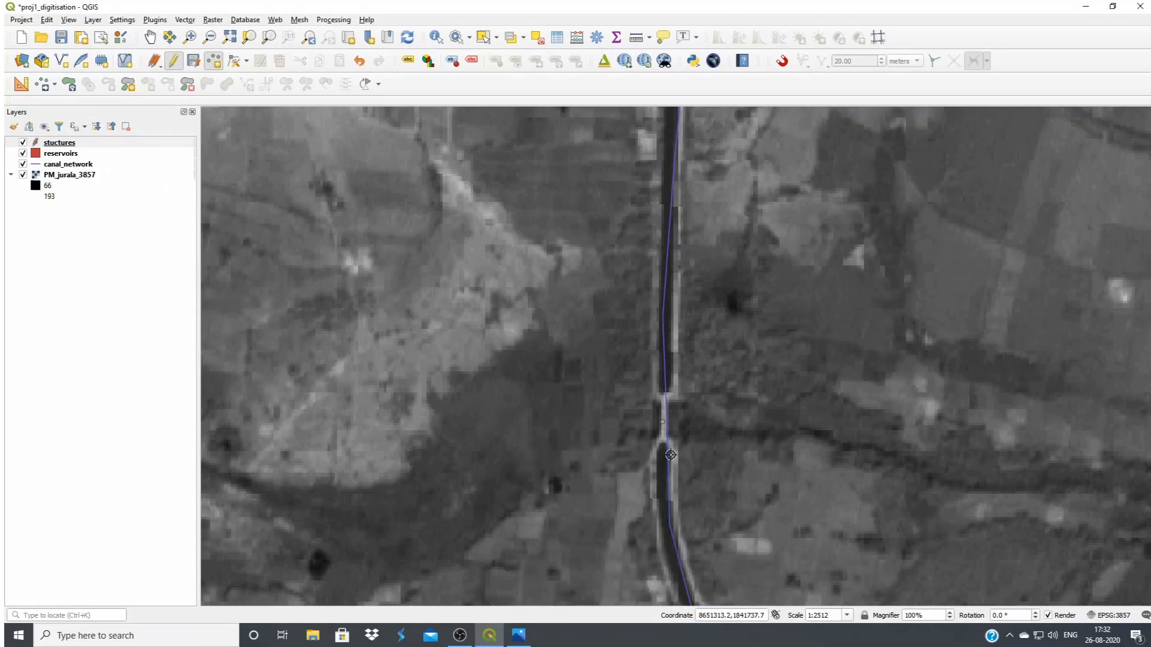
Add a structure point farther down the main canal where the track from the northeast meets it, with id 4 and stuct_code 4
{"action": "left_click_drag", "start_coordinate": [671, 467], "coordinate": [588, 193]}
{"action": "left_click_drag", "start_coordinate": [666, 443], "coordinate": [577, 233]}
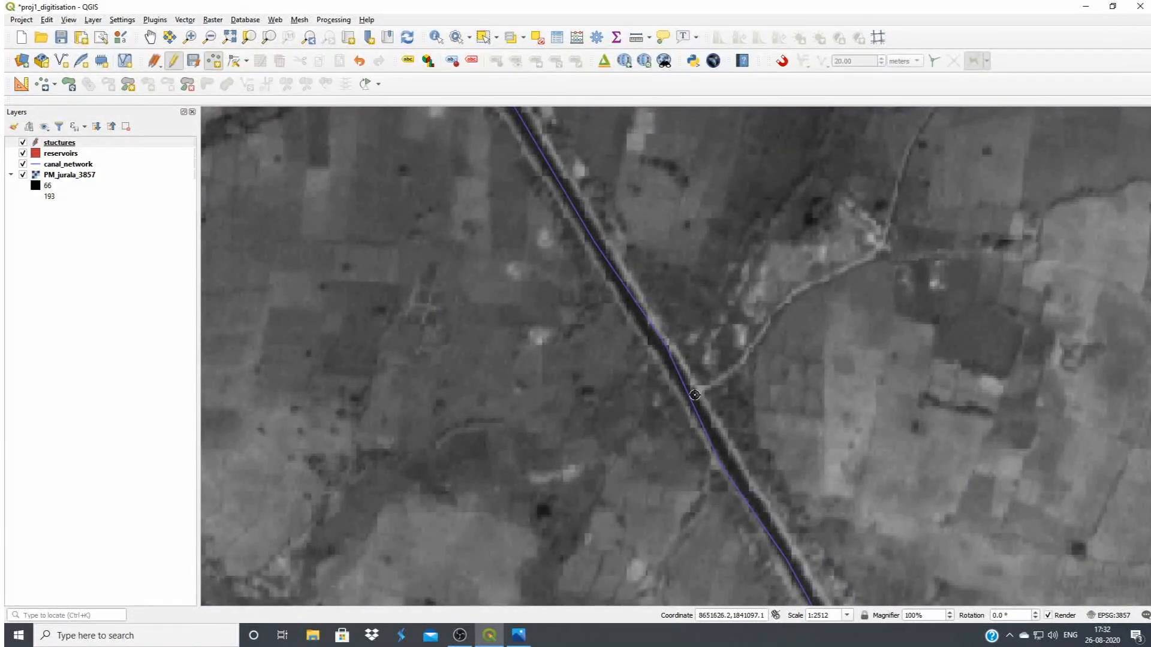
{"action": "left_click", "coordinate": [694, 395]}
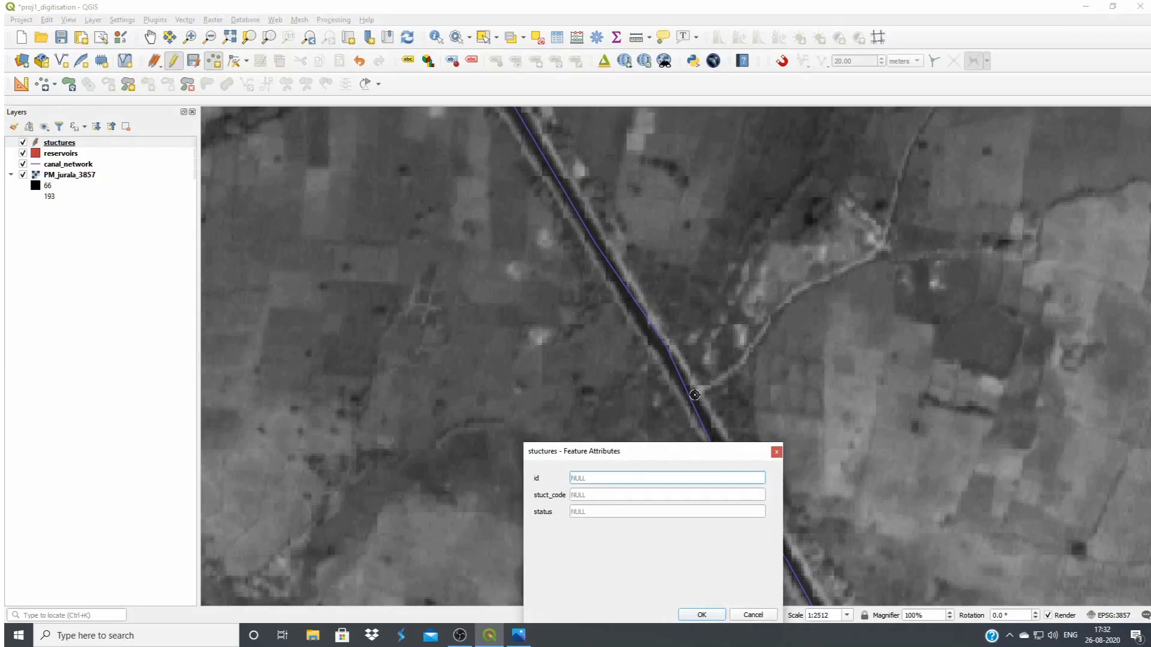
{"action": "type", "text": "1"}
{"action": "key", "text": "BackSpace"}
{"action": "type", "text": "4"}
{"action": "left_click", "coordinate": [616, 494]}
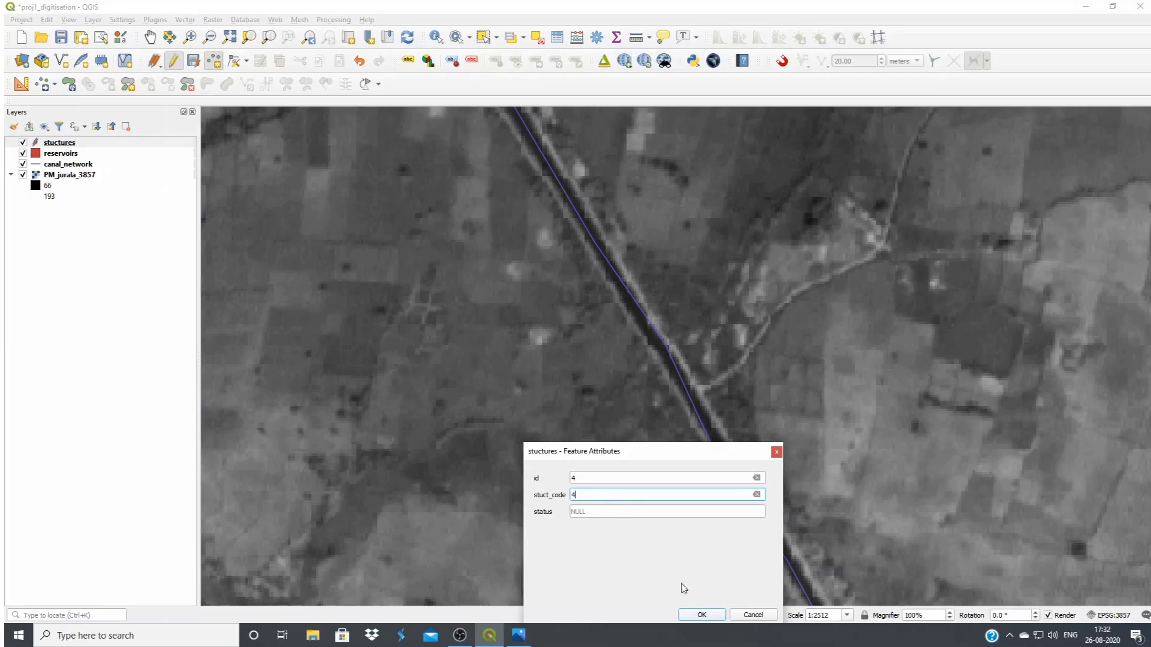
{"action": "left_click", "coordinate": [701, 615]}
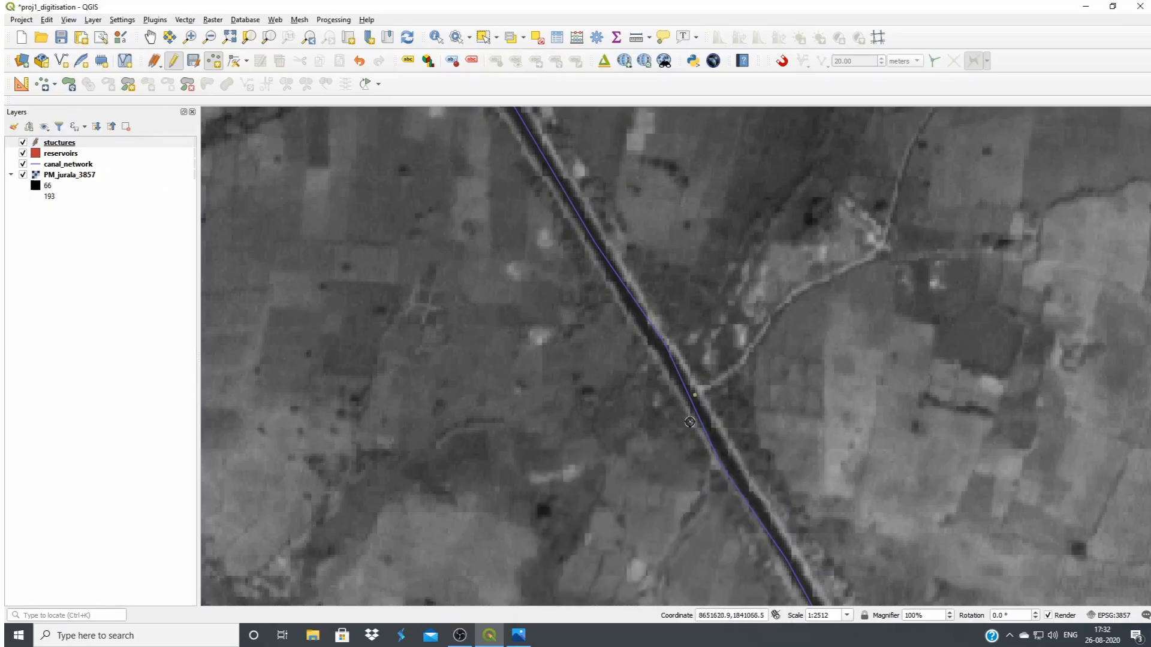
Add a structure point at the next track crossing downstream on the main canal, with id 5 and stuct_code 4
{"action": "left_click_drag", "start_coordinate": [730, 469], "coordinate": [559, 198]}
{"action": "left_click_drag", "start_coordinate": [843, 586], "coordinate": [601, 337]}
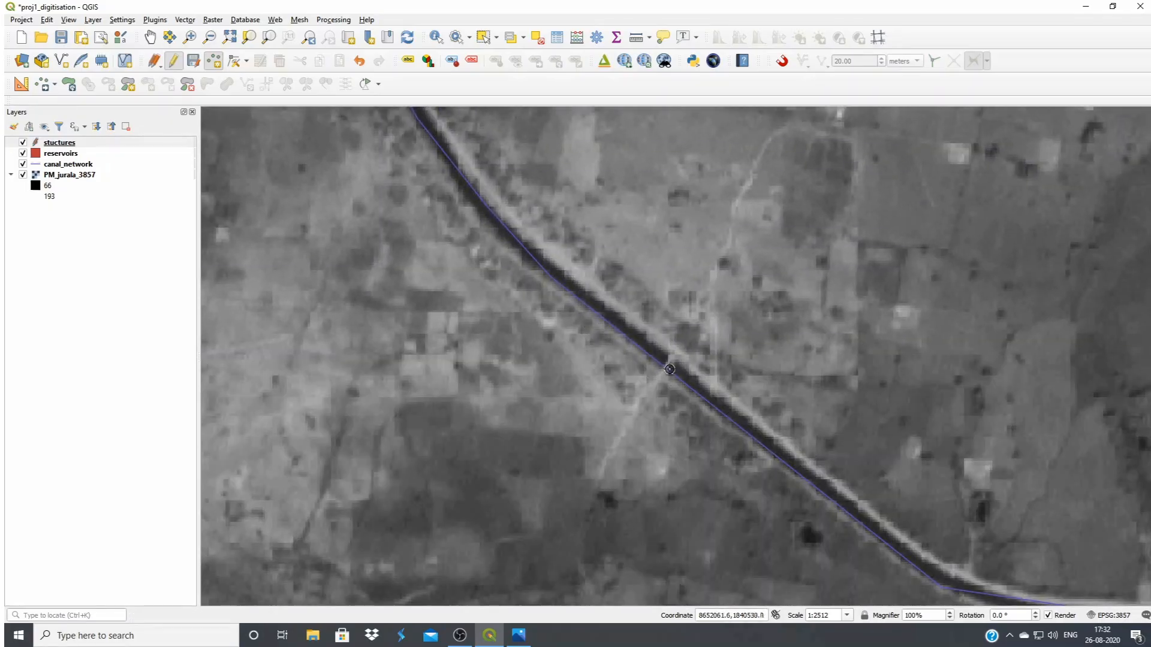
{"action": "left_click", "coordinate": [666, 368]}
{"action": "type", "text": "5"}
{"action": "left_click", "coordinate": [639, 496]}
{"action": "type", "text": "4"}
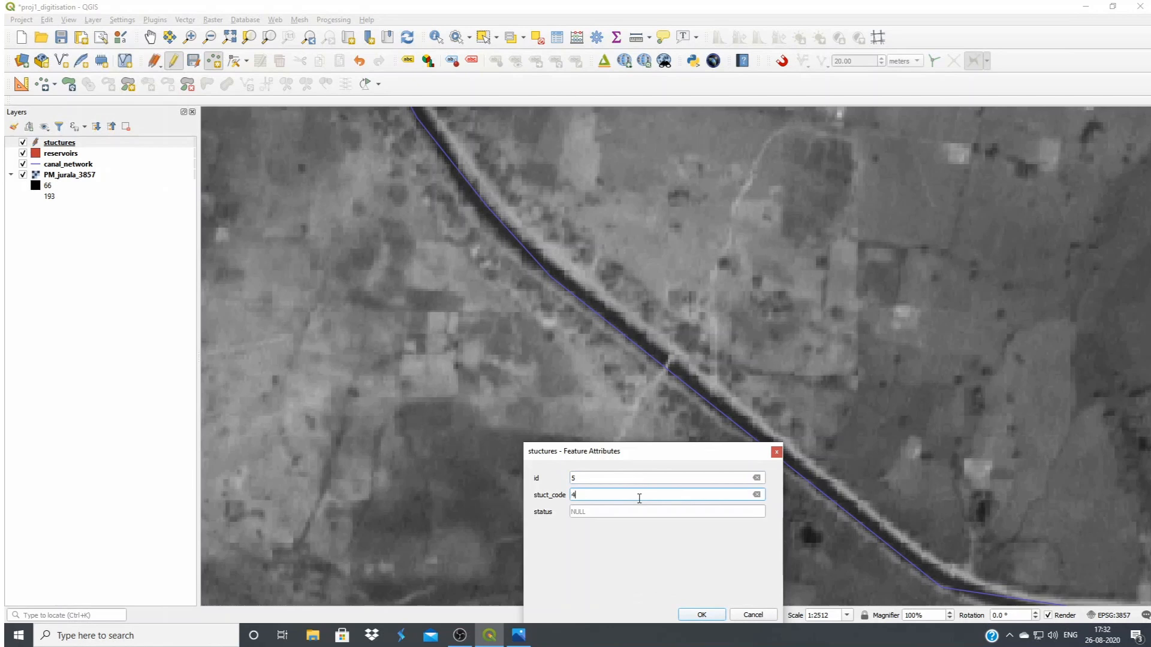
{"action": "left_click", "coordinate": [701, 615]}
Add a structure point on the canal just past its eastern bend, where the narrow channel meets it, with id 6 and stuct_code 3
{"action": "left_click_drag", "start_coordinate": [708, 515], "coordinate": [539, 328]}
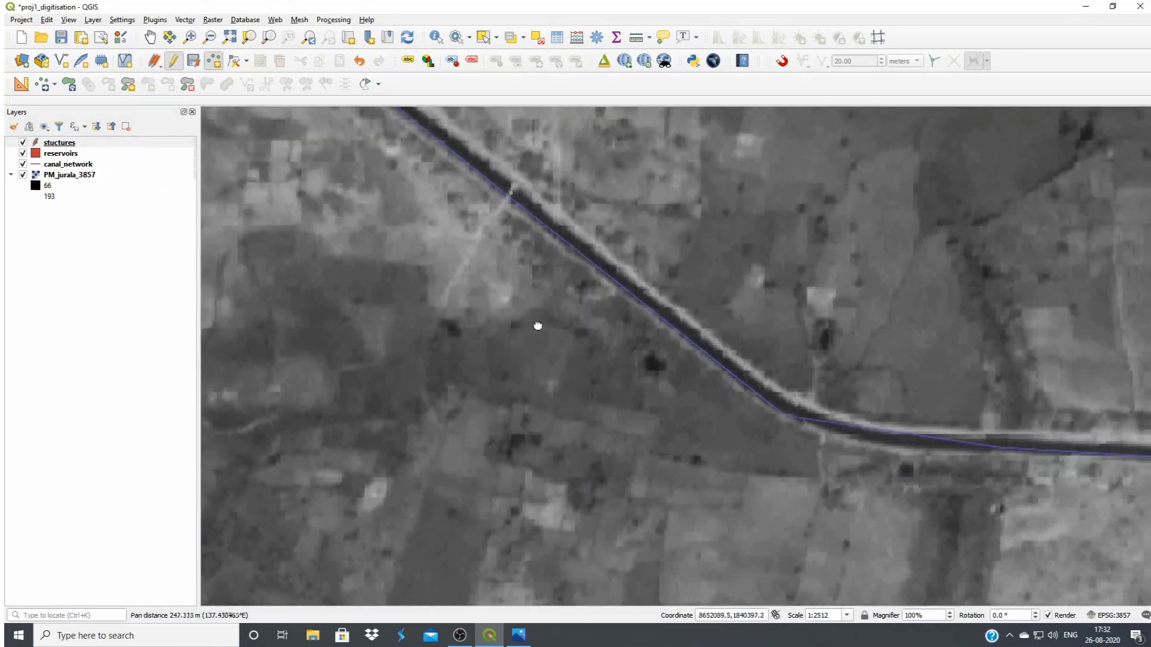
{"action": "left_click_drag", "start_coordinate": [801, 445], "coordinate": [626, 460]}
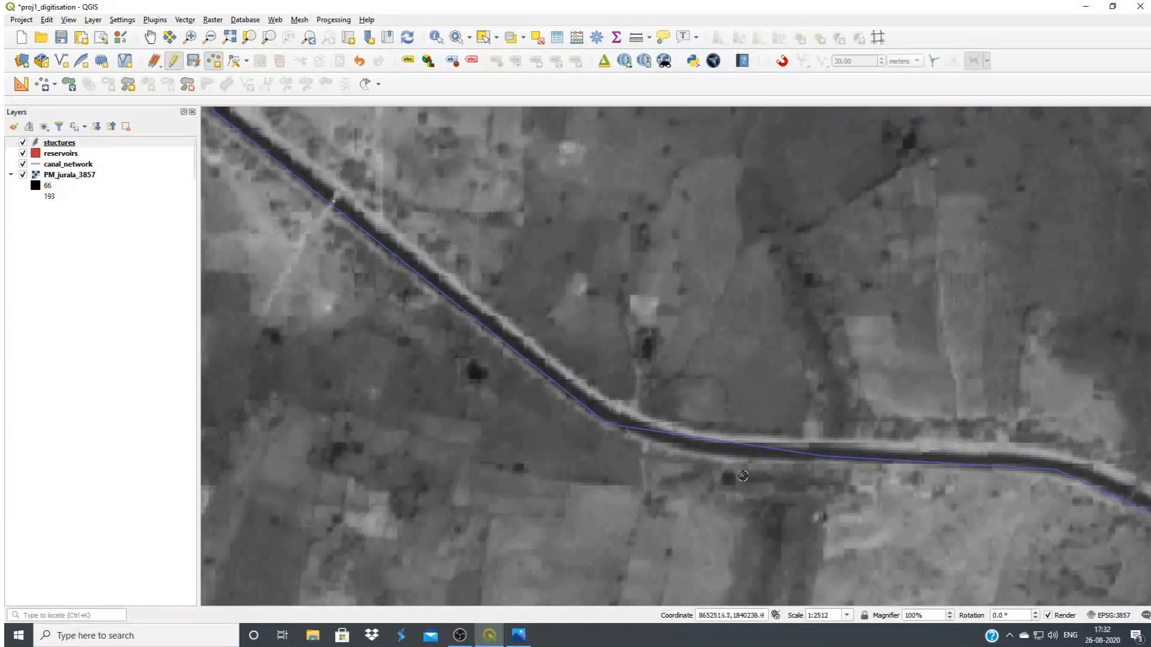
{"action": "left_click_drag", "start_coordinate": [621, 456], "coordinate": [894, 595]}
{"action": "left_click_drag", "start_coordinate": [475, 414], "coordinate": [457, 318]}
{"action": "left_click_drag", "start_coordinate": [995, 572], "coordinate": [701, 436]}
{"action": "left_click_drag", "start_coordinate": [1023, 451], "coordinate": [795, 447]}
{"action": "left_click_drag", "start_coordinate": [963, 460], "coordinate": [852, 459]}
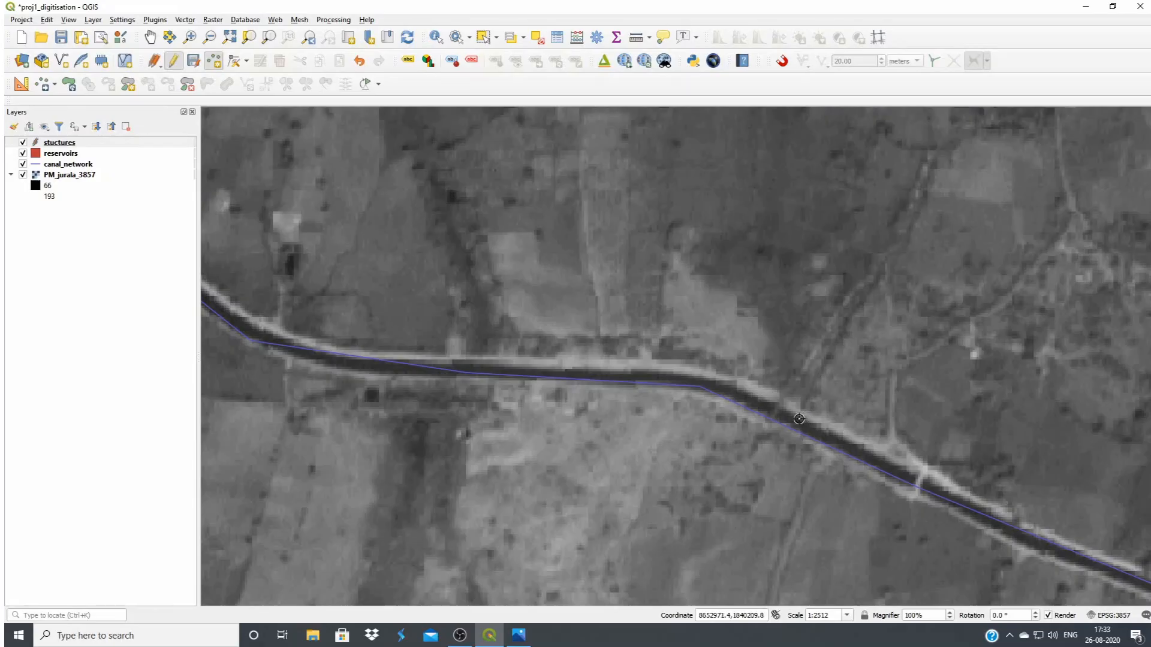
{"action": "left_click", "coordinate": [817, 426]}
{"action": "type", "text": "5"}
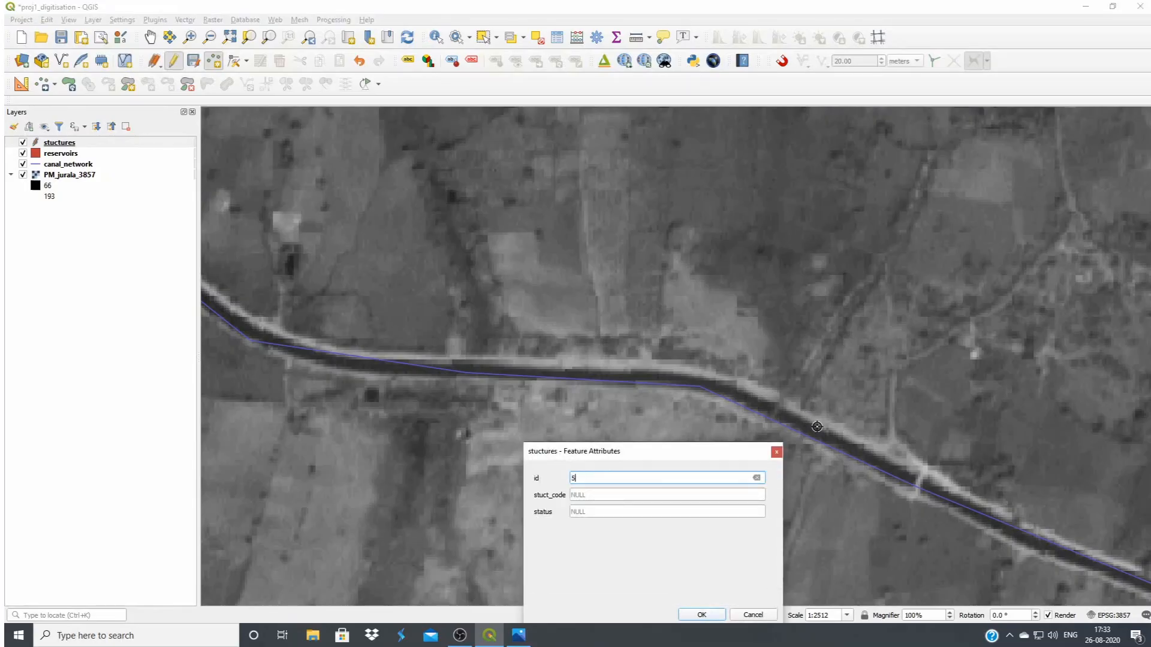
{"action": "key", "text": "BackSpace"}
{"action": "type", "text": "6"}
{"action": "left_click", "coordinate": [613, 493]}
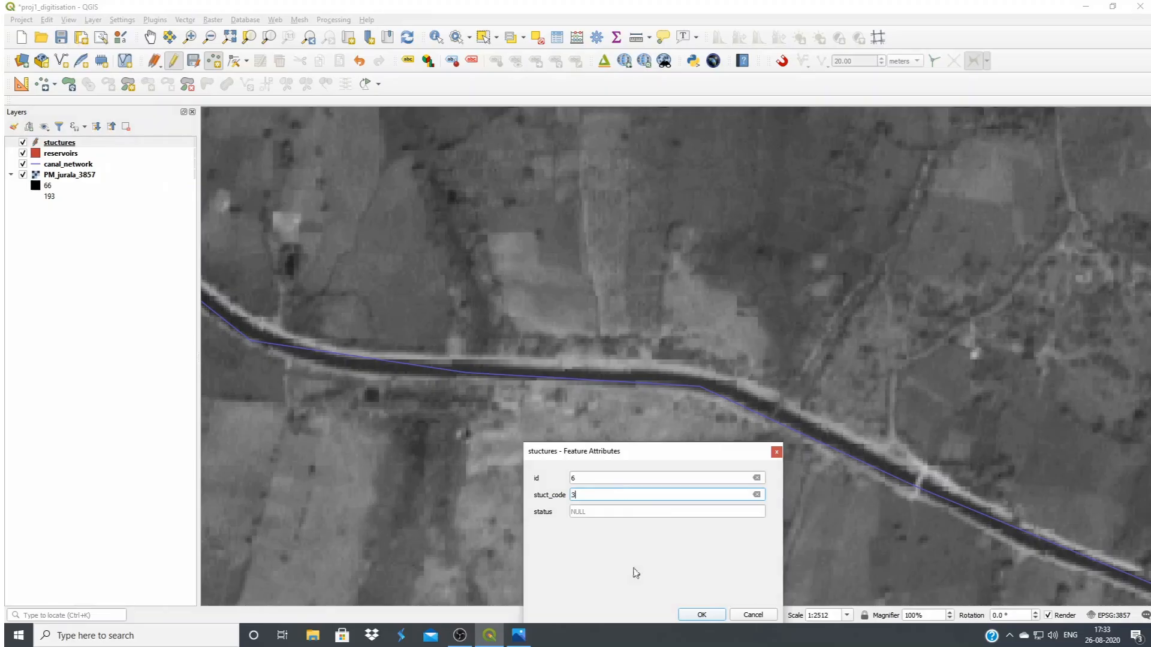
{"action": "left_click", "coordinate": [685, 615]}
Add a structure point with id 7 at the road bridge just downstream of point 6 on the main canal
{"action": "left_click_drag", "start_coordinate": [863, 480], "coordinate": [629, 362]}
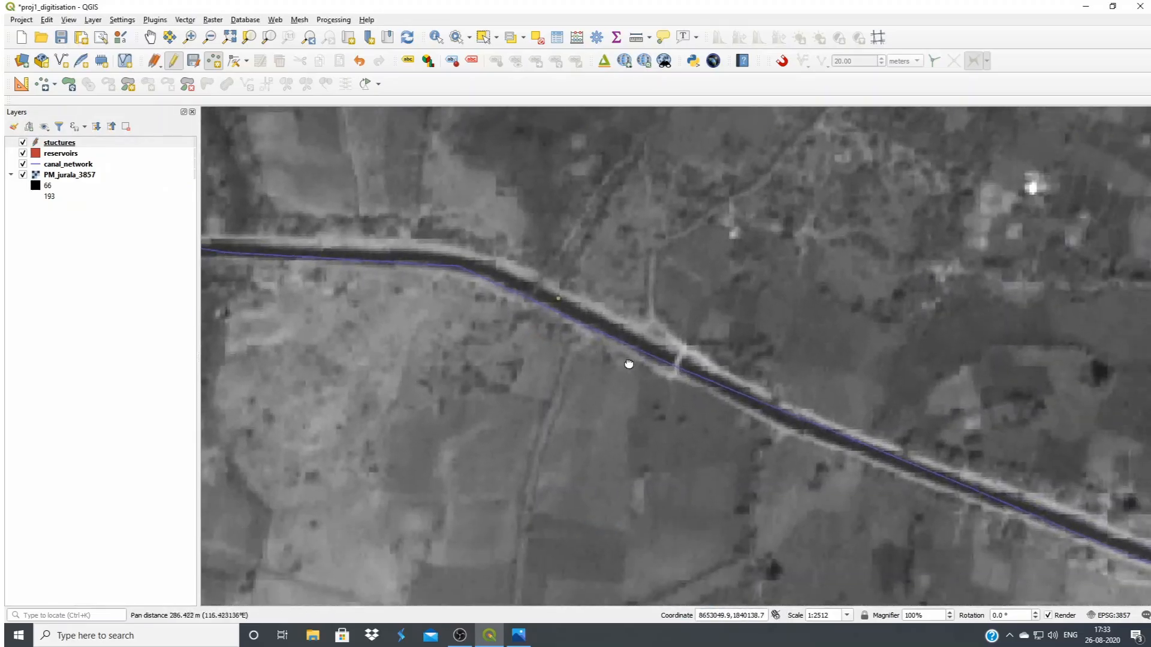
{"action": "left_click", "coordinate": [681, 367]}
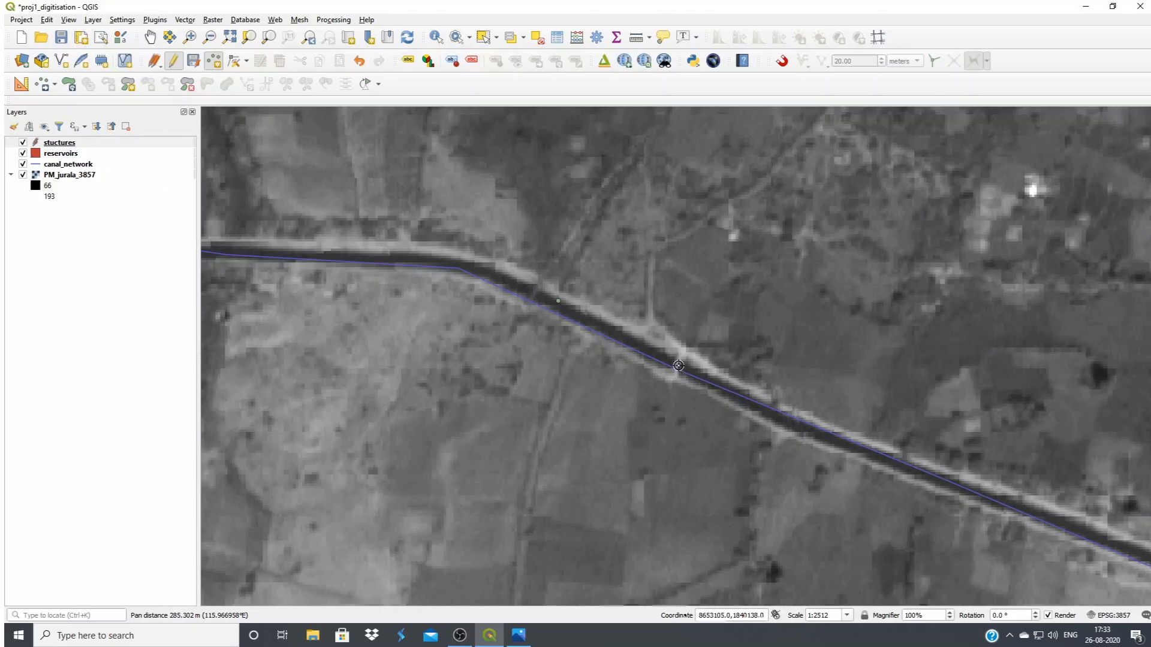
{"action": "type", "text": "7"}
{"action": "left_click", "coordinate": [626, 495]}
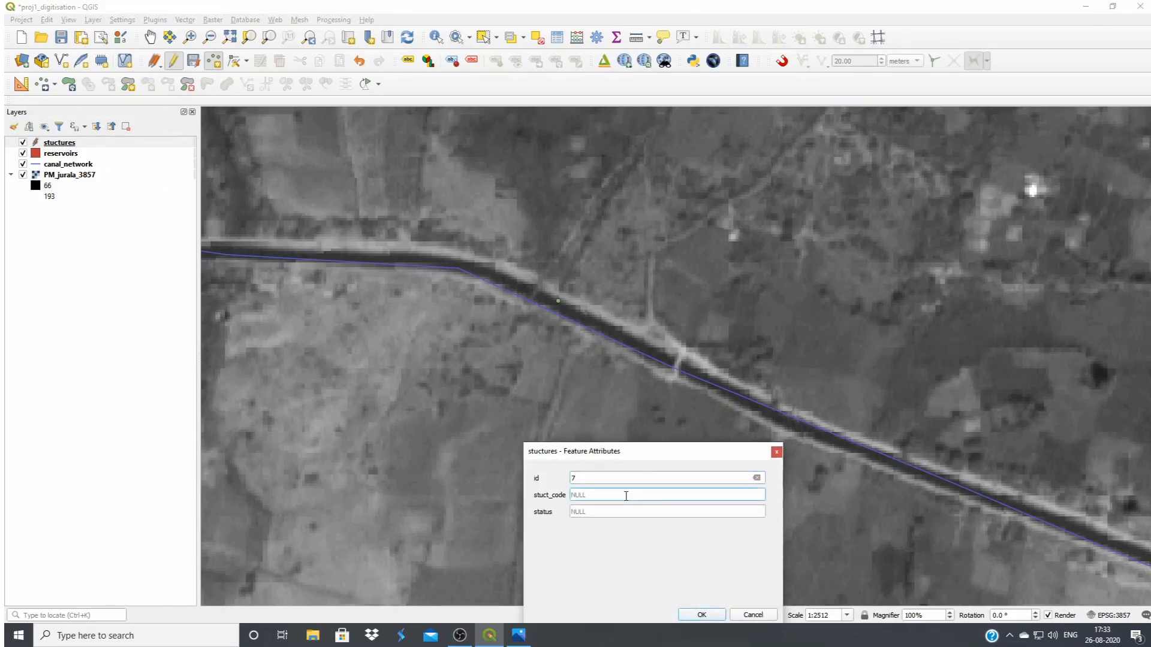
{"action": "left_click", "coordinate": [696, 614]}
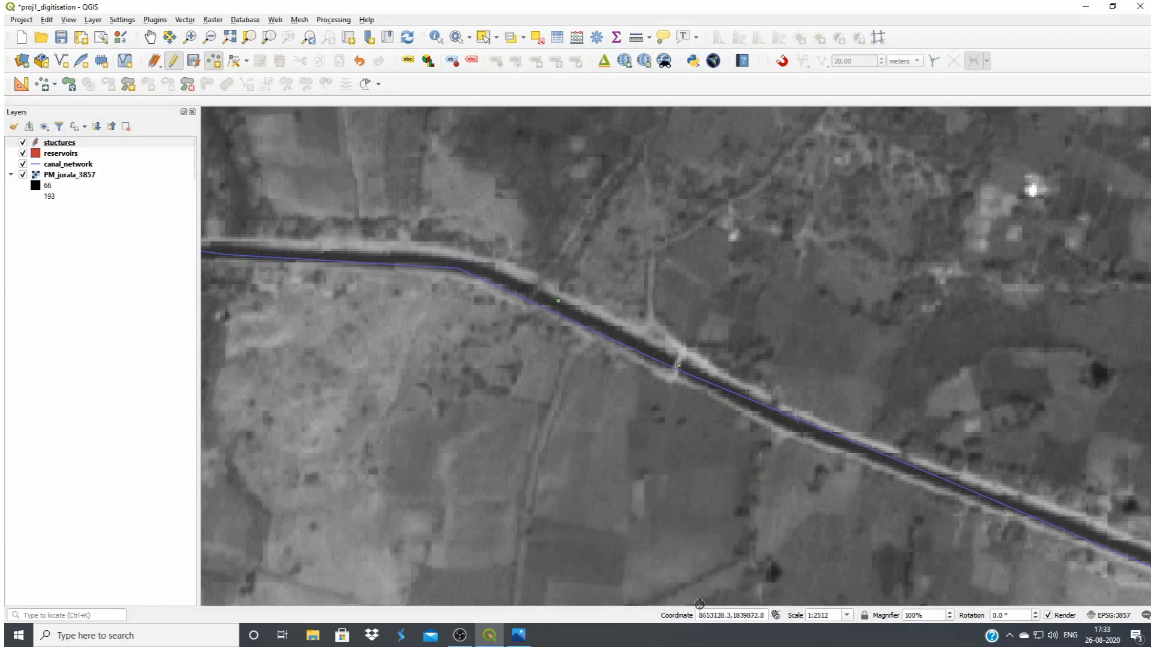
{"action": "left_click_drag", "start_coordinate": [782, 498], "coordinate": [514, 336]}
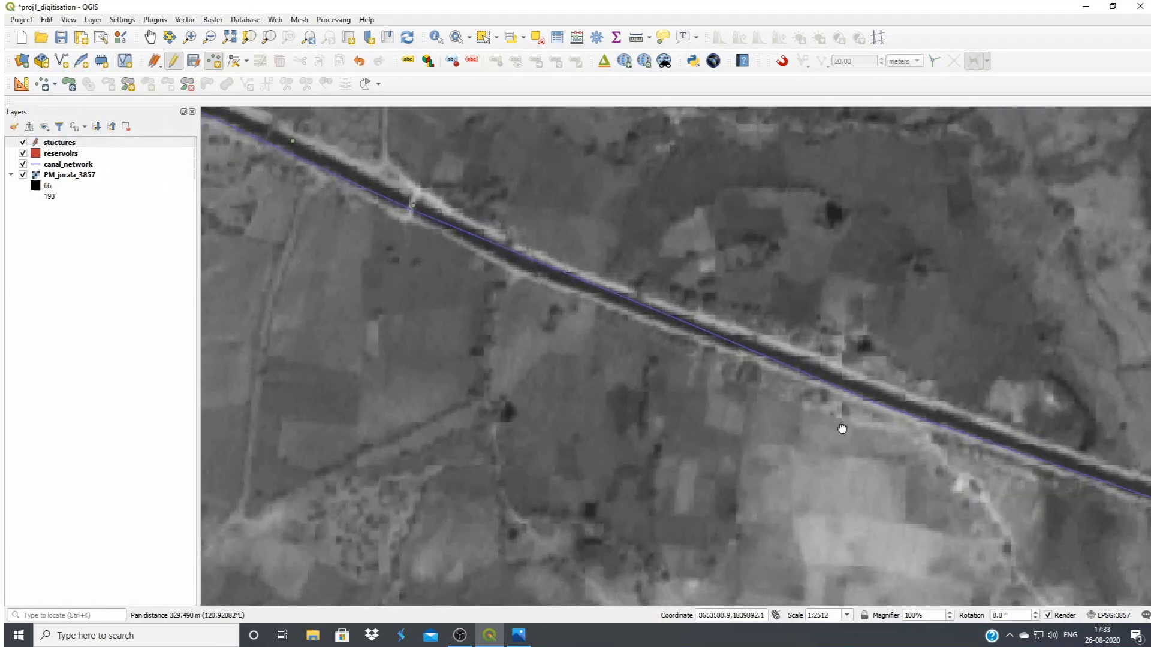
Add a structure point at the canal bend where the narrow channel from the north meets it, with id 8 and stuct_code 3
{"action": "left_click_drag", "start_coordinate": [842, 428], "coordinate": [608, 368]}
{"action": "left_click_drag", "start_coordinate": [964, 468], "coordinate": [699, 431]}
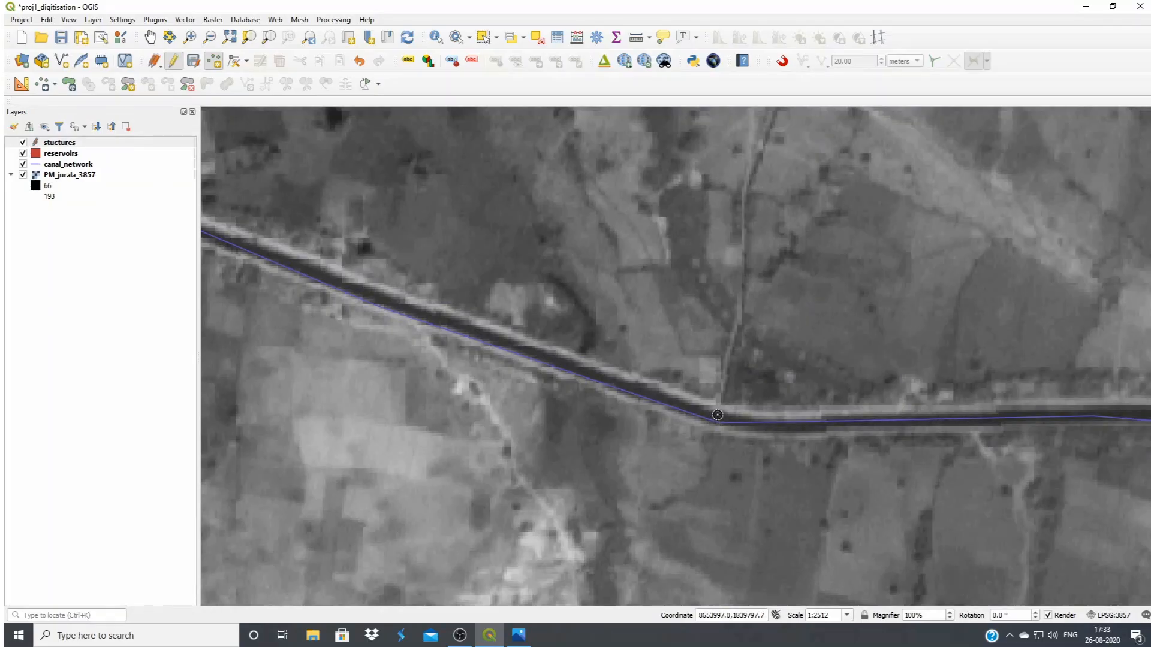
{"action": "left_click", "coordinate": [717, 416]}
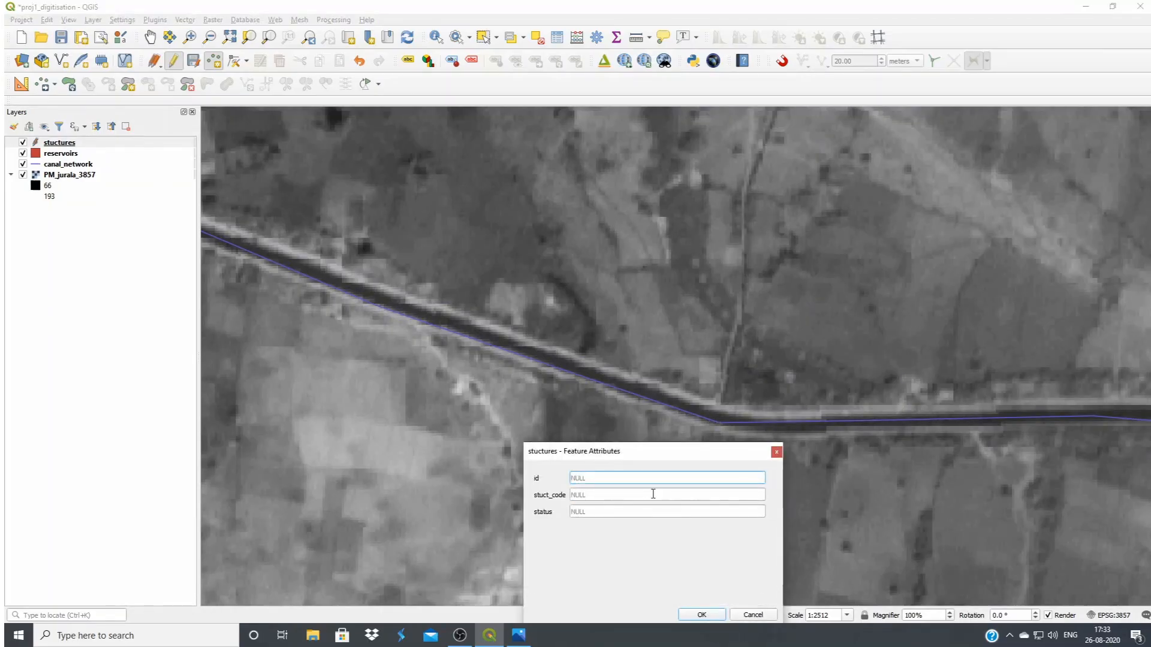
{"action": "left_click", "coordinate": [623, 495]}
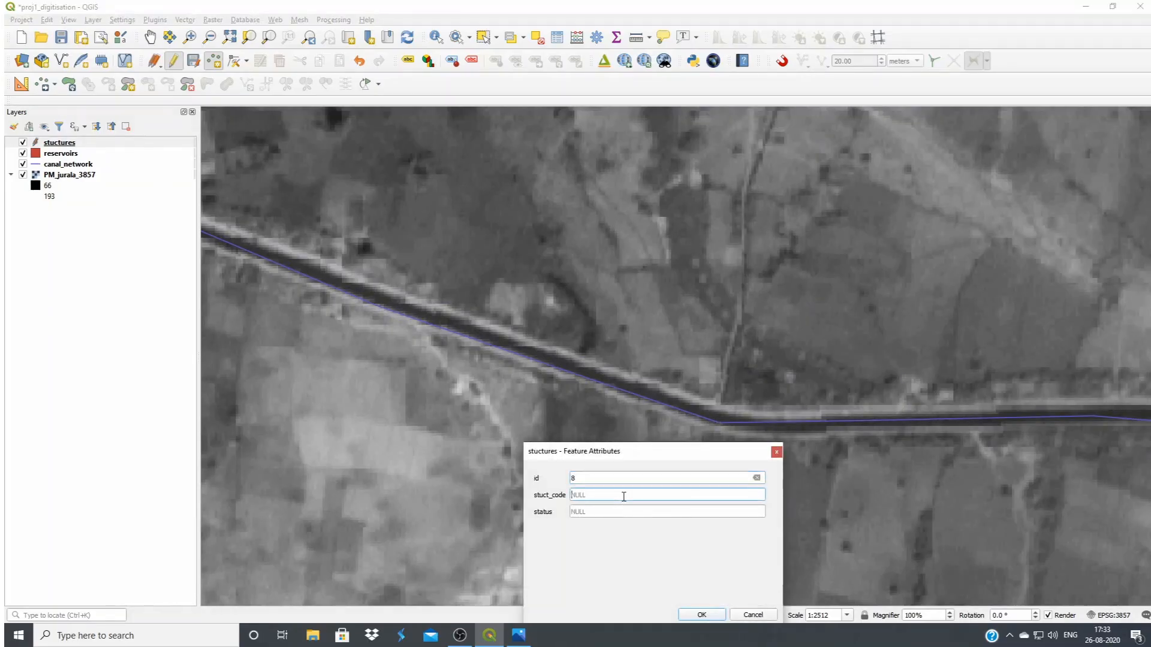
{"action": "left_click", "coordinate": [702, 616]}
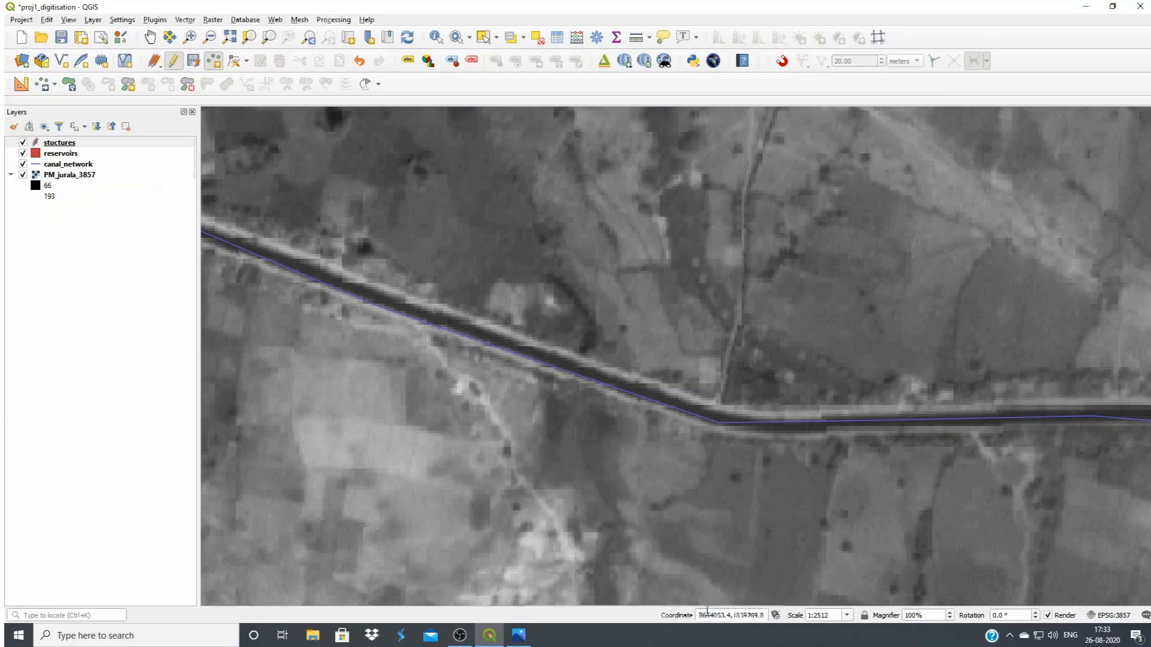
Add a structure point where the canal turns southeast and the channel from the northeast meets it, with id 9 and stuct_code 3
{"action": "left_click_drag", "start_coordinate": [845, 494], "coordinate": [418, 400]}
{"action": "left_click_drag", "start_coordinate": [815, 418], "coordinate": [614, 481]}
{"action": "left_click", "coordinate": [623, 409]}
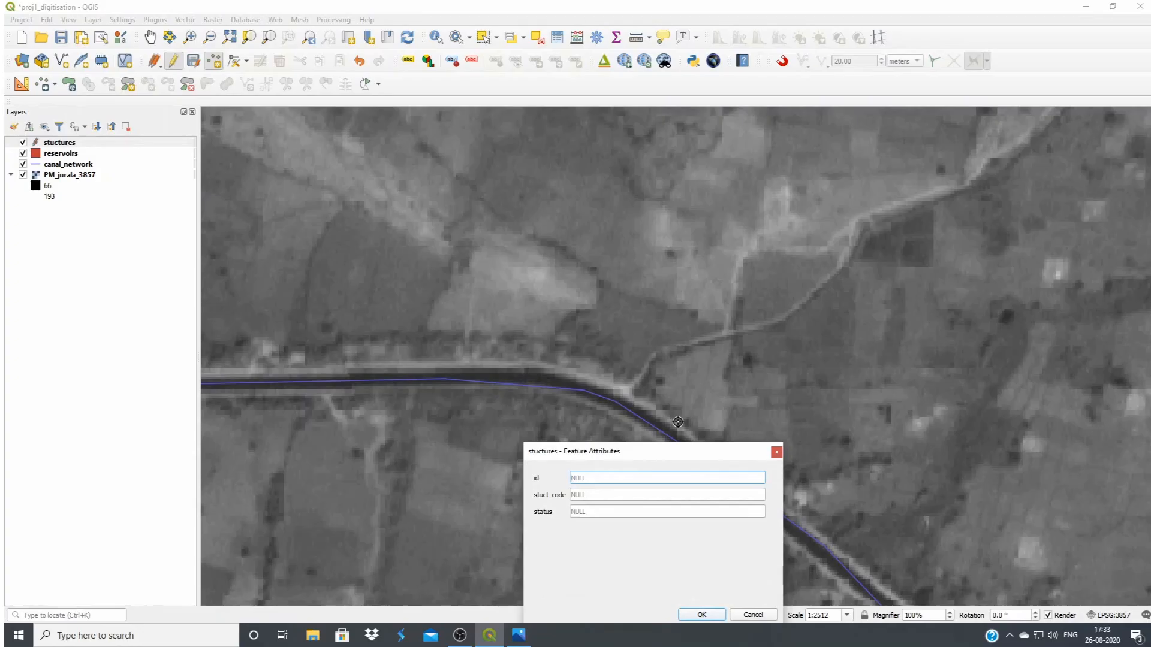
{"action": "type", "text": "9"}
{"action": "left_click", "coordinate": [618, 495]}
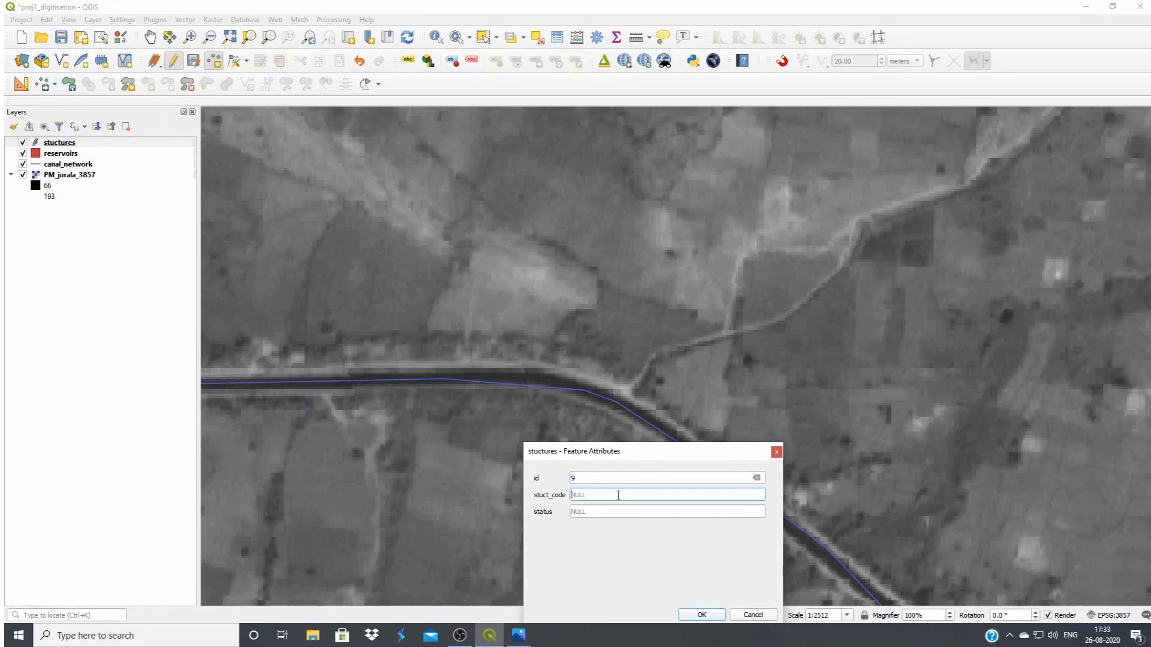
{"action": "left_click", "coordinate": [701, 615]}
Add a structure point where the northeastern channel joins the canal's southward stretch, with id 10 and stuct_code 3
{"action": "left_click_drag", "start_coordinate": [668, 518], "coordinate": [481, 306]}
{"action": "left_click_drag", "start_coordinate": [791, 516], "coordinate": [527, 332]}
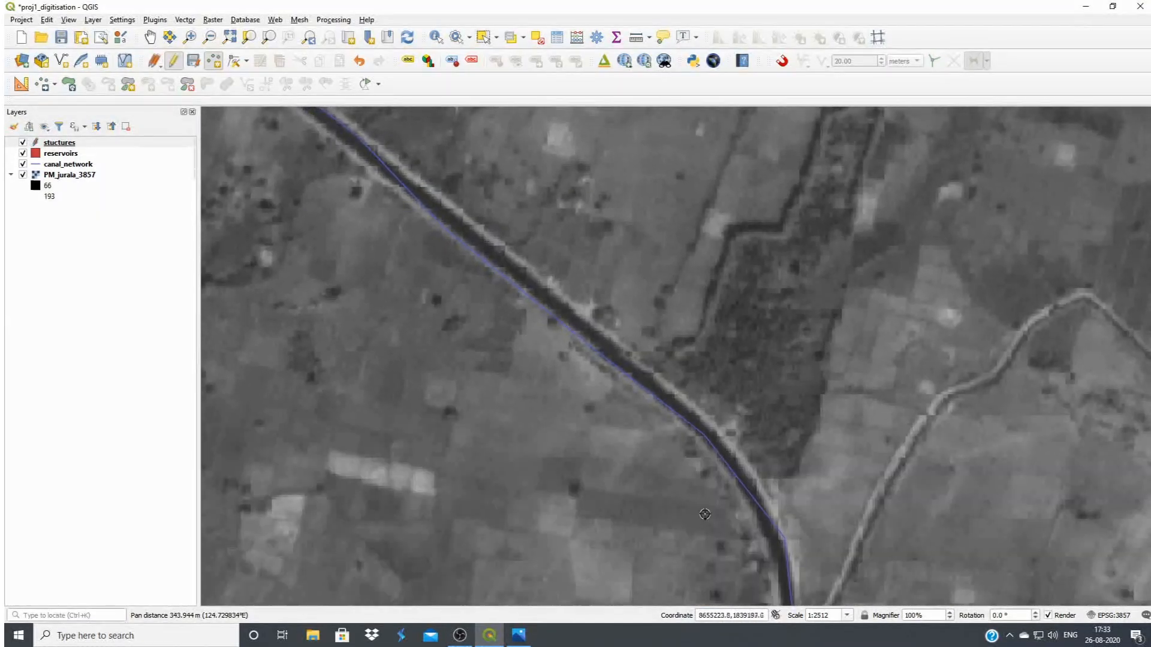
{"action": "left_click_drag", "start_coordinate": [686, 506], "coordinate": [580, 392]}
{"action": "left_click_drag", "start_coordinate": [658, 549], "coordinate": [636, 412]}
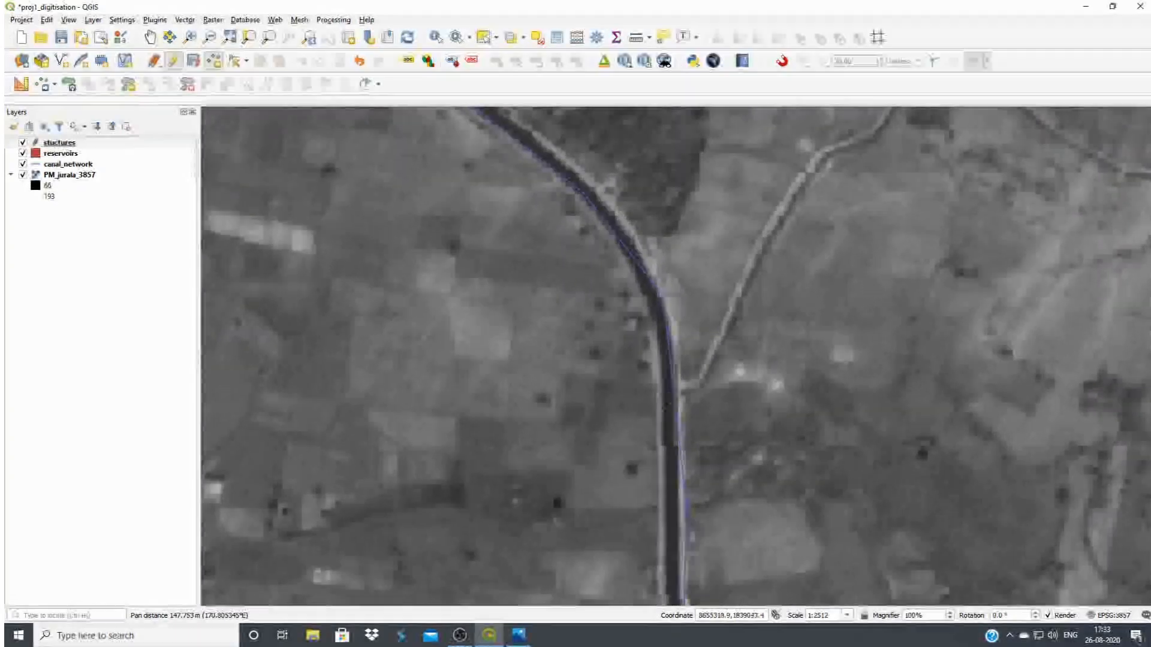
{"action": "left_click", "coordinate": [672, 393]}
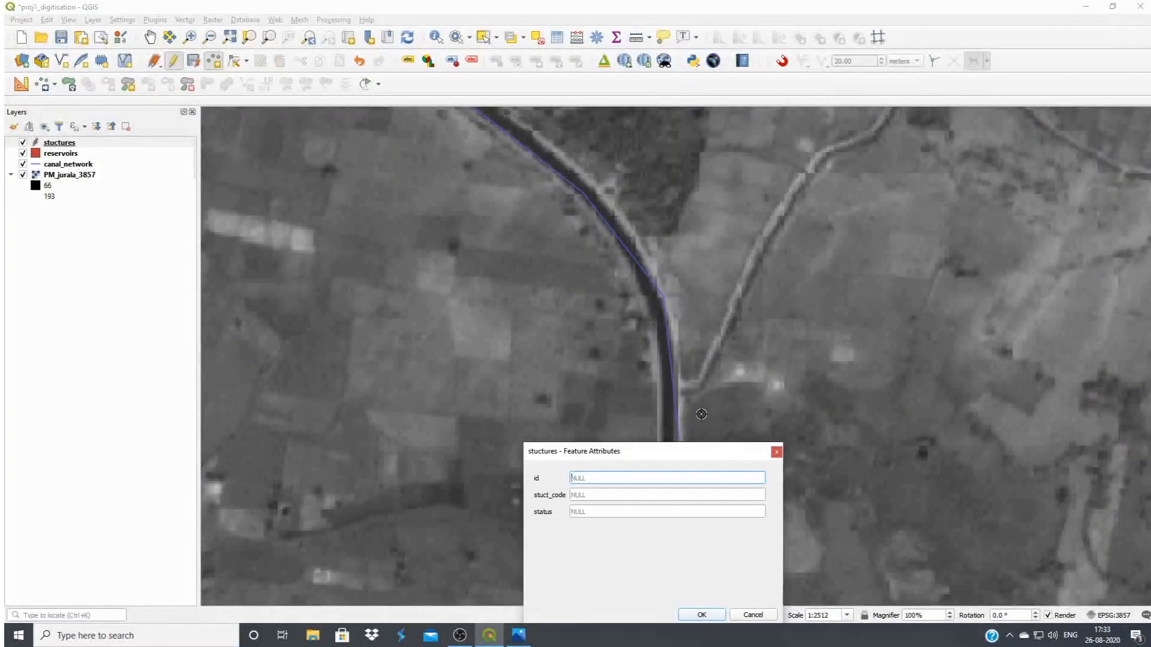
{"action": "type", "text": "10"}
{"action": "left_click", "coordinate": [602, 497]}
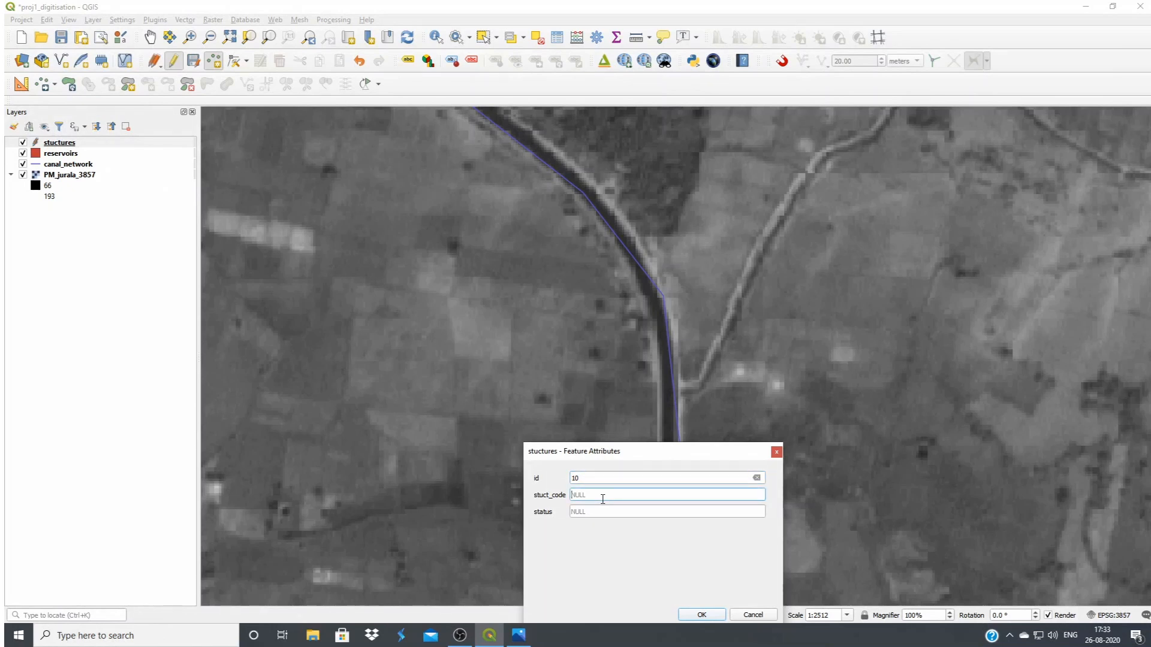
{"action": "left_click", "coordinate": [686, 614]}
Add a structure point where the dark stream bed crosses the canal just upstream of the track crossing, with id 11 and stuct_code 2
{"action": "left_click_drag", "start_coordinate": [659, 534], "coordinate": [543, 299]}
{"action": "left_click_drag", "start_coordinate": [578, 443], "coordinate": [588, 390]}
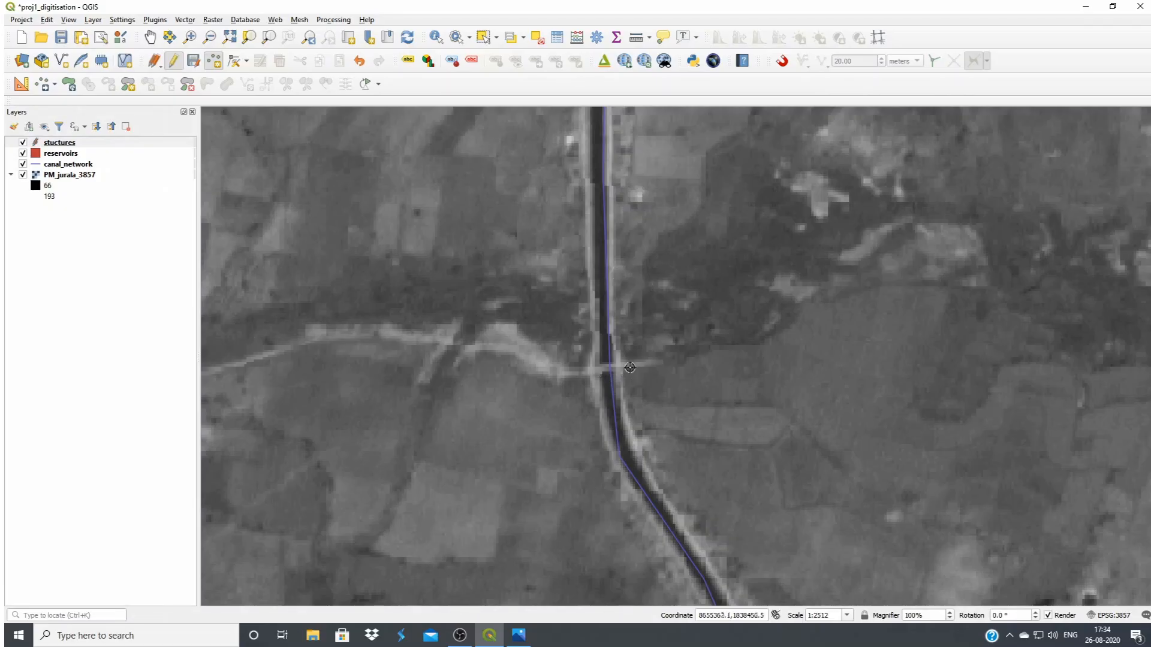
{"action": "left_click", "coordinate": [601, 336]}
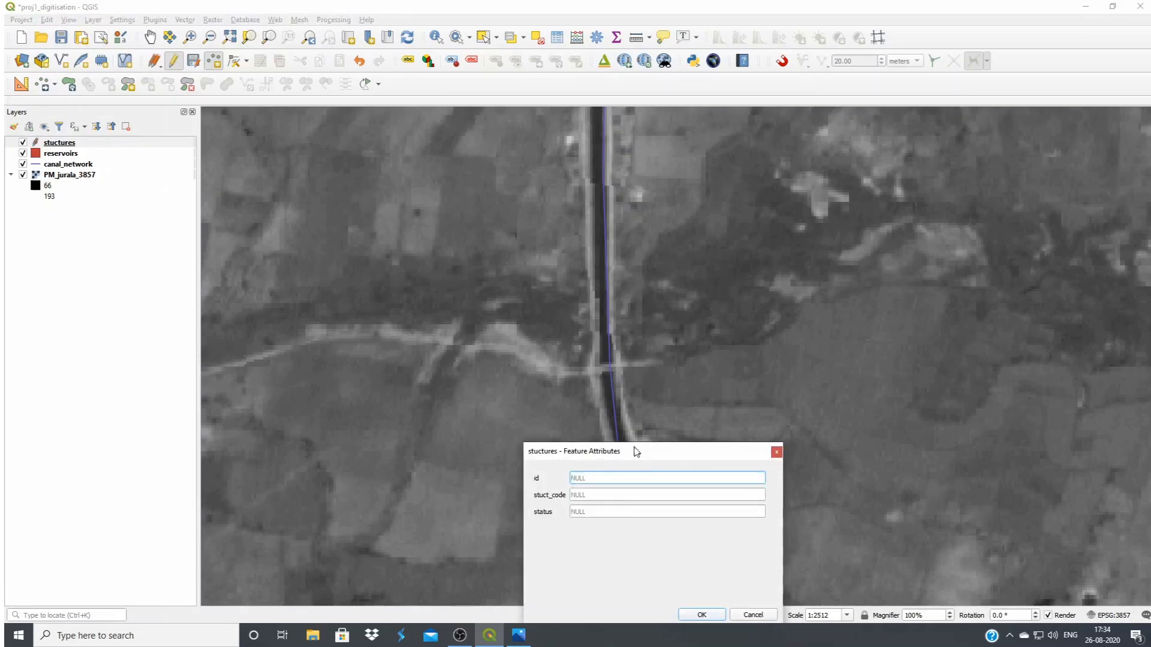
{"action": "type", "text": "11"}
{"action": "left_click", "coordinate": [633, 496]}
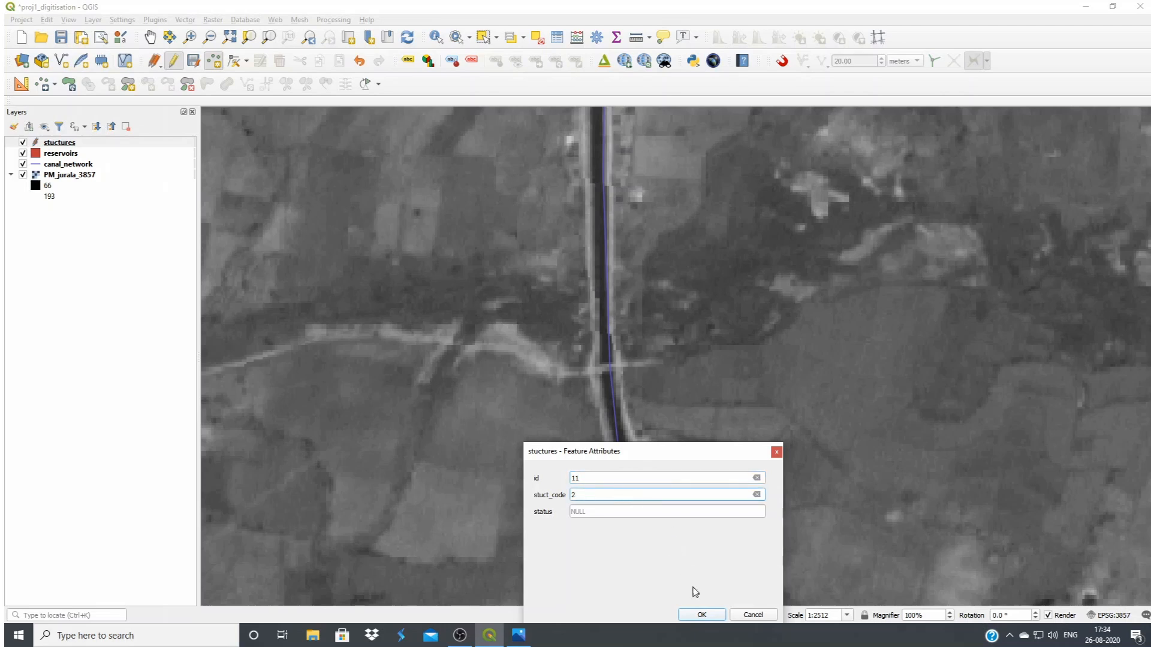
{"action": "left_click", "coordinate": [701, 615]}
Add a structure point at the stream crossing just before the canal curves east, with id 12 and stuct_code 2
{"action": "left_click_drag", "start_coordinate": [621, 406], "coordinate": [610, 351]}
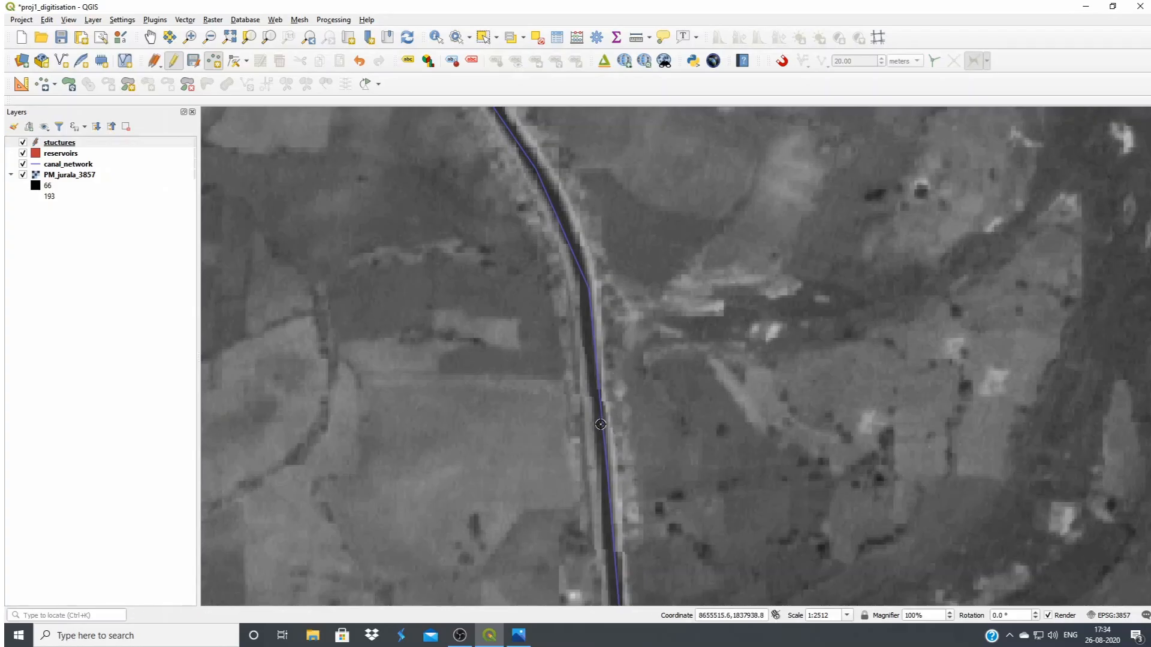
{"action": "left_click_drag", "start_coordinate": [600, 424], "coordinate": [619, 203]}
{"action": "left_click_drag", "start_coordinate": [654, 524], "coordinate": [646, 365]}
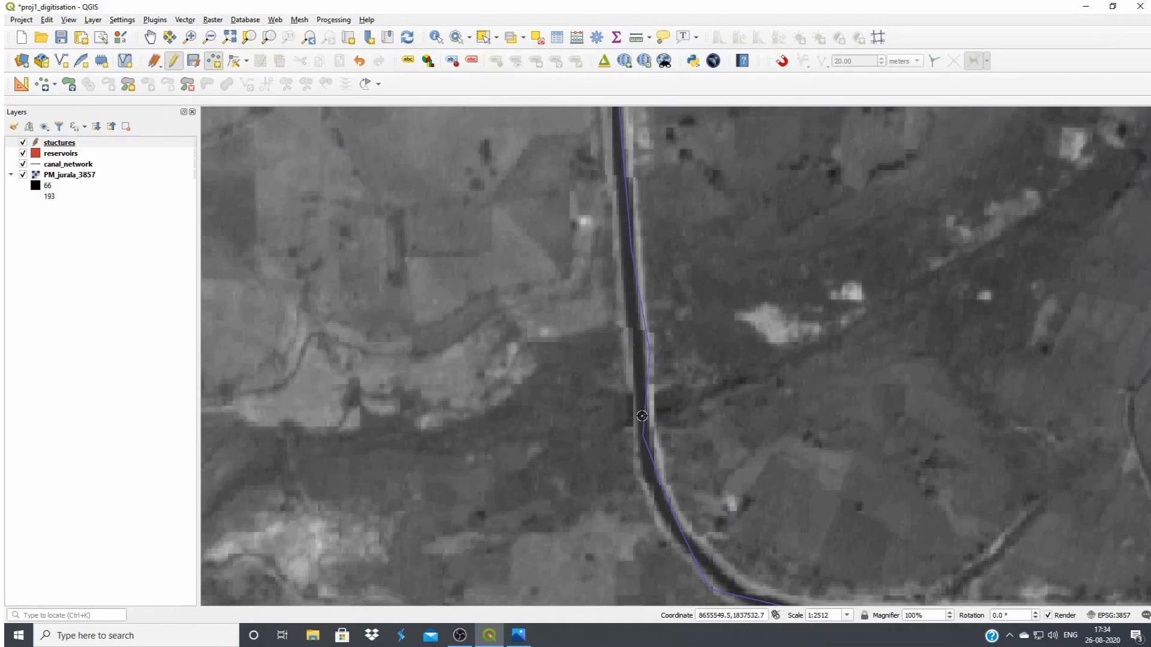
{"action": "left_click", "coordinate": [644, 414]}
{"action": "type", "text": "12"}
{"action": "left_click", "coordinate": [655, 495]}
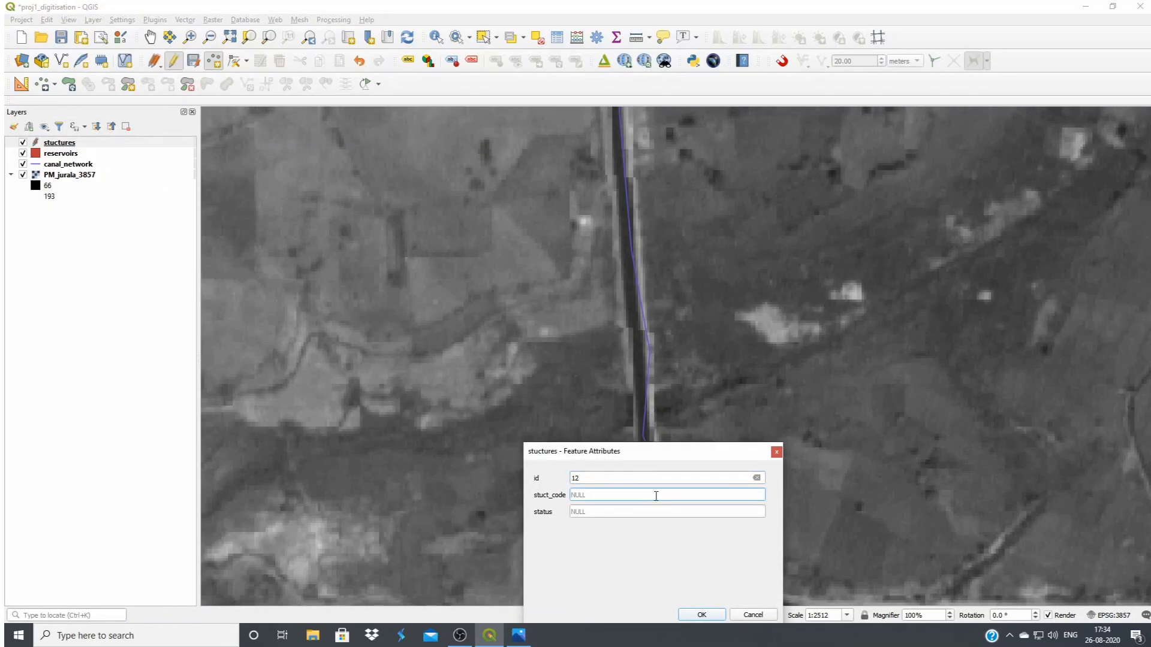
{"action": "left_click", "coordinate": [701, 617]}
Examine the canal around and downstream of point 12 for stream crossings, channel offtakes and bridges
{"action": "left_click_drag", "start_coordinate": [673, 523], "coordinate": [585, 340]}
{"action": "left_click_drag", "start_coordinate": [857, 423], "coordinate": [420, 444]}
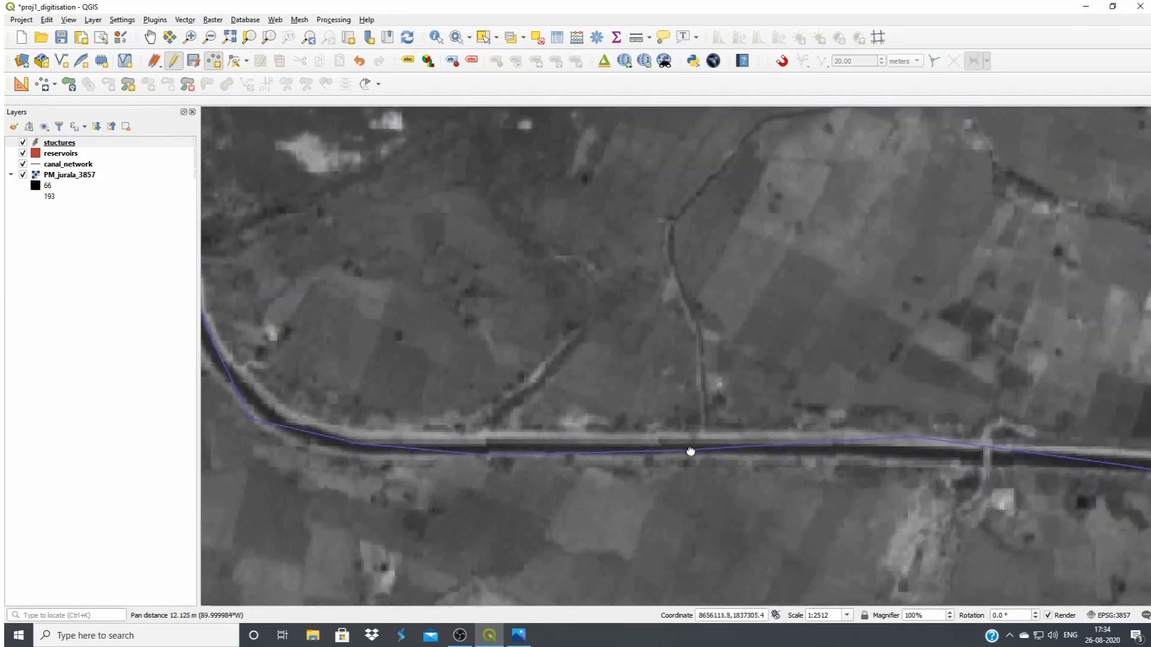
{"action": "left_click_drag", "start_coordinate": [688, 452], "coordinate": [629, 446]}
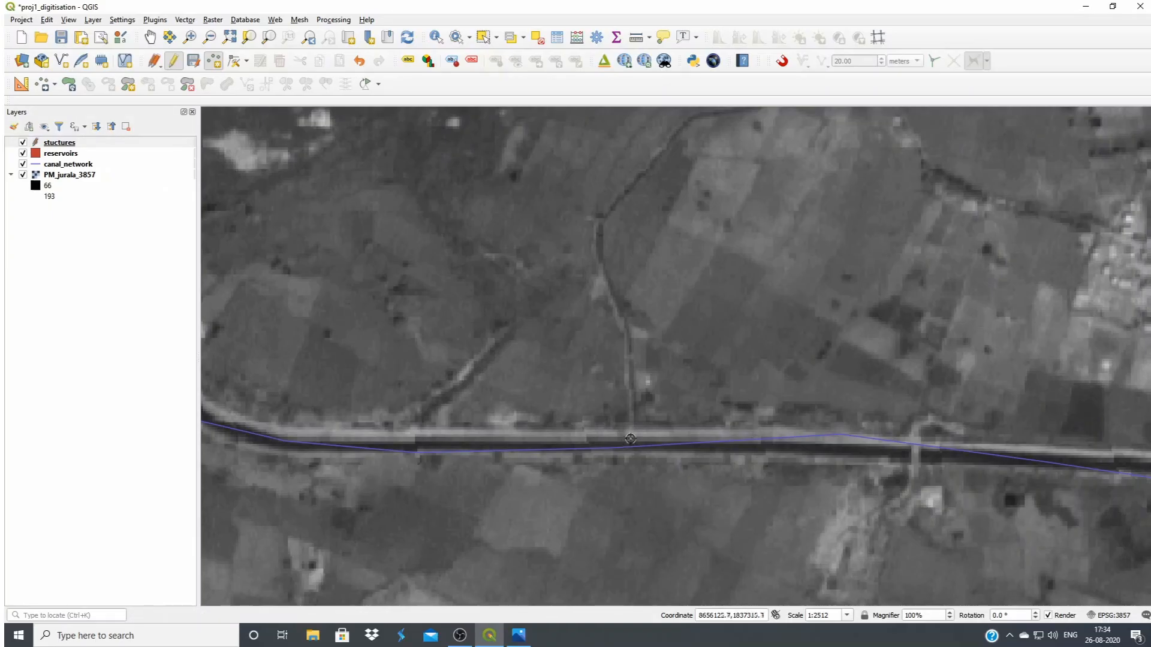
{"action": "scroll", "coordinate": [628, 444], "scroll_direction": "down", "scroll_amount": 1}
{"action": "scroll", "coordinate": [791, 462], "scroll_direction": "down", "scroll_amount": 1}
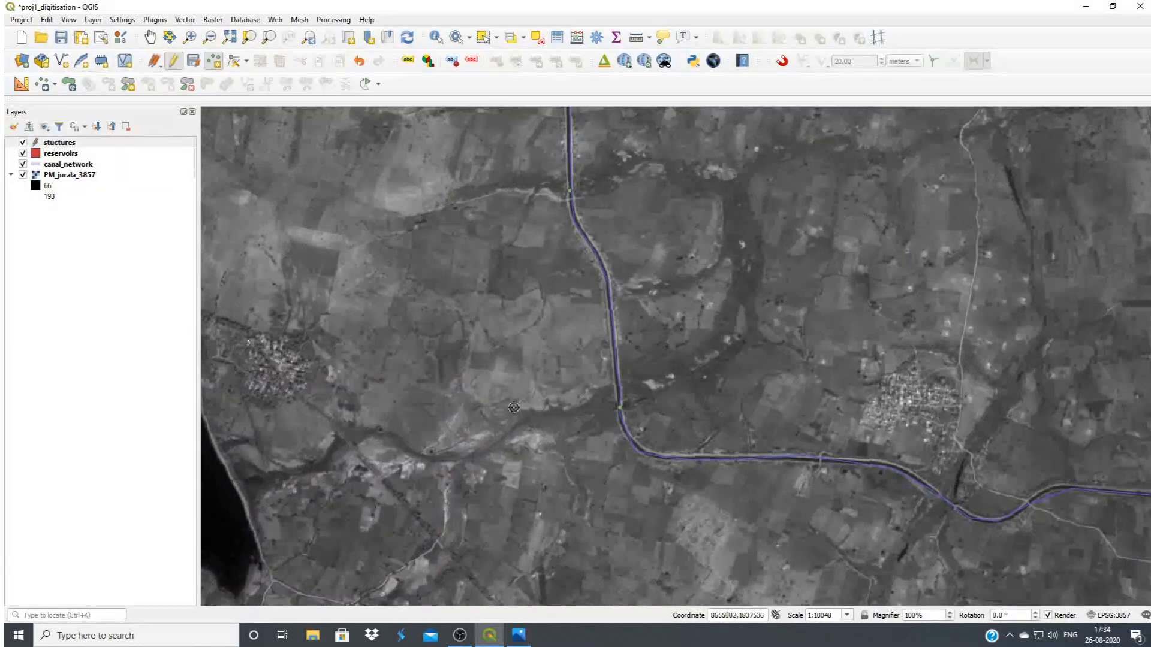
{"action": "scroll", "coordinate": [615, 403], "scroll_direction": "up", "scroll_amount": 1}
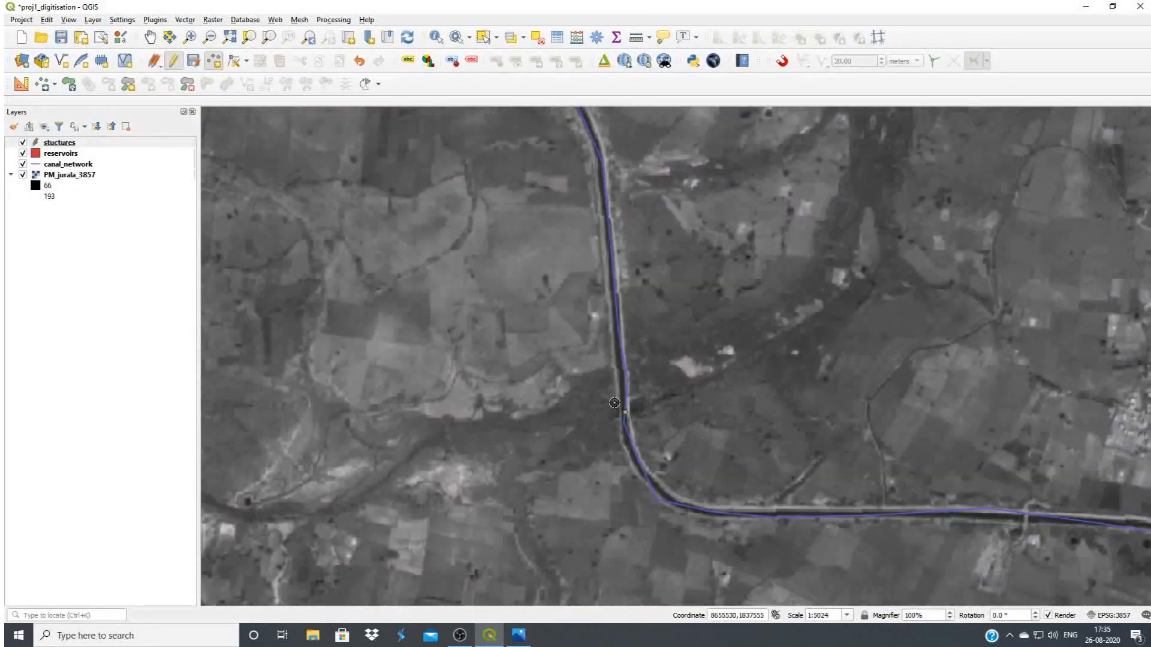
{"action": "scroll", "coordinate": [697, 479], "scroll_direction": "down", "scroll_amount": 1}
{"action": "scroll", "coordinate": [669, 429], "scroll_direction": "up", "scroll_amount": 1}
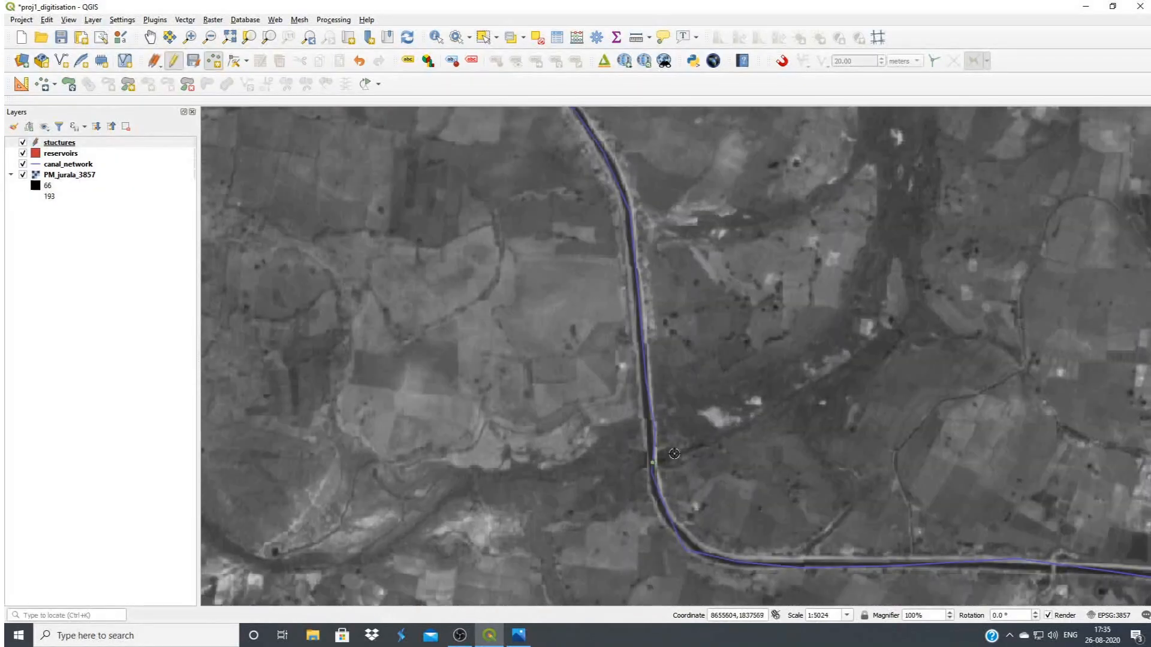
{"action": "scroll", "coordinate": [675, 455], "scroll_direction": "up", "scroll_amount": 1}
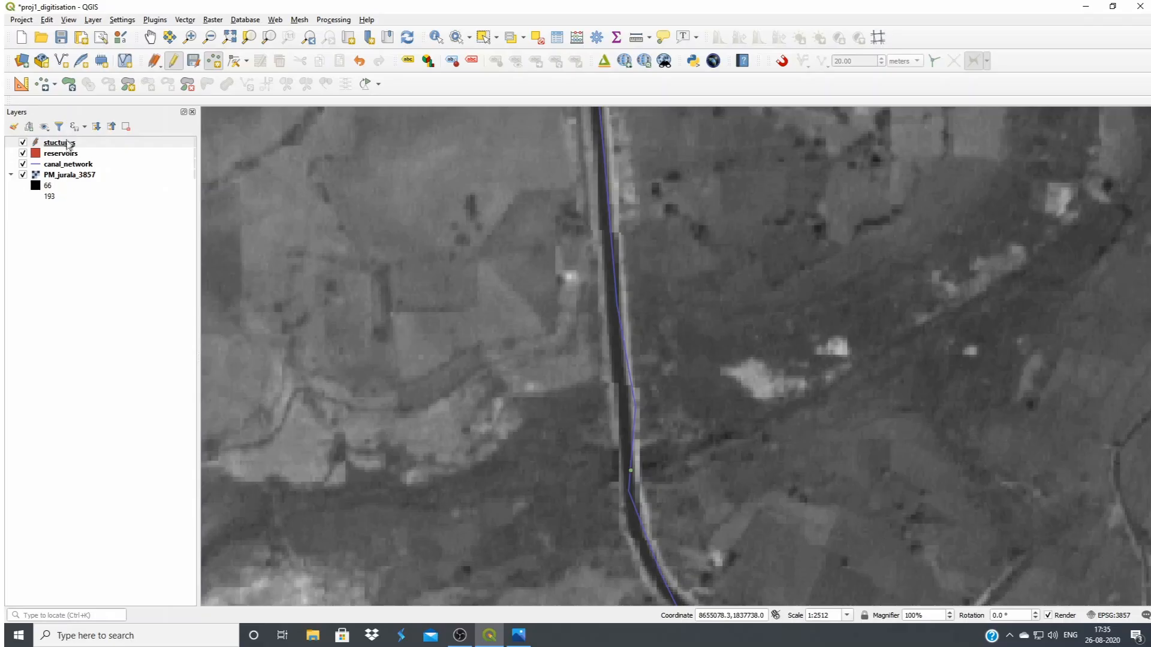
Stop editing the stuctures layer with its changes saved, and review the ids and codes in its attribute table
{"action": "left_click", "coordinate": [173, 60]}
{"action": "left_click", "coordinate": [547, 323]}
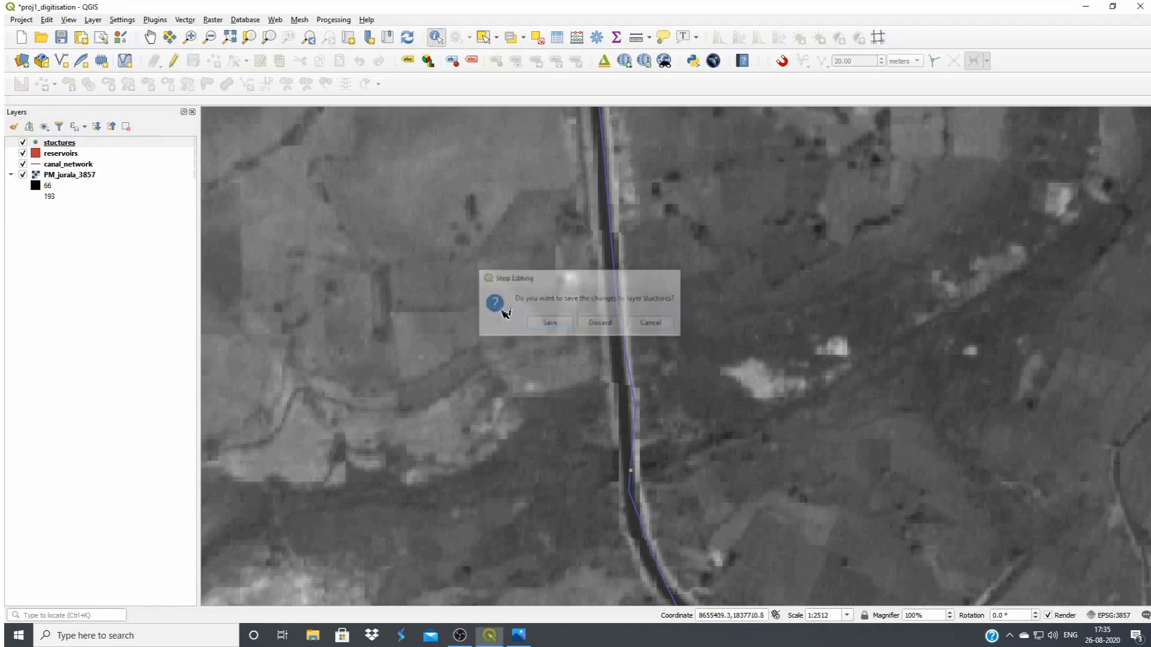
{"action": "left_click", "coordinate": [557, 38]}
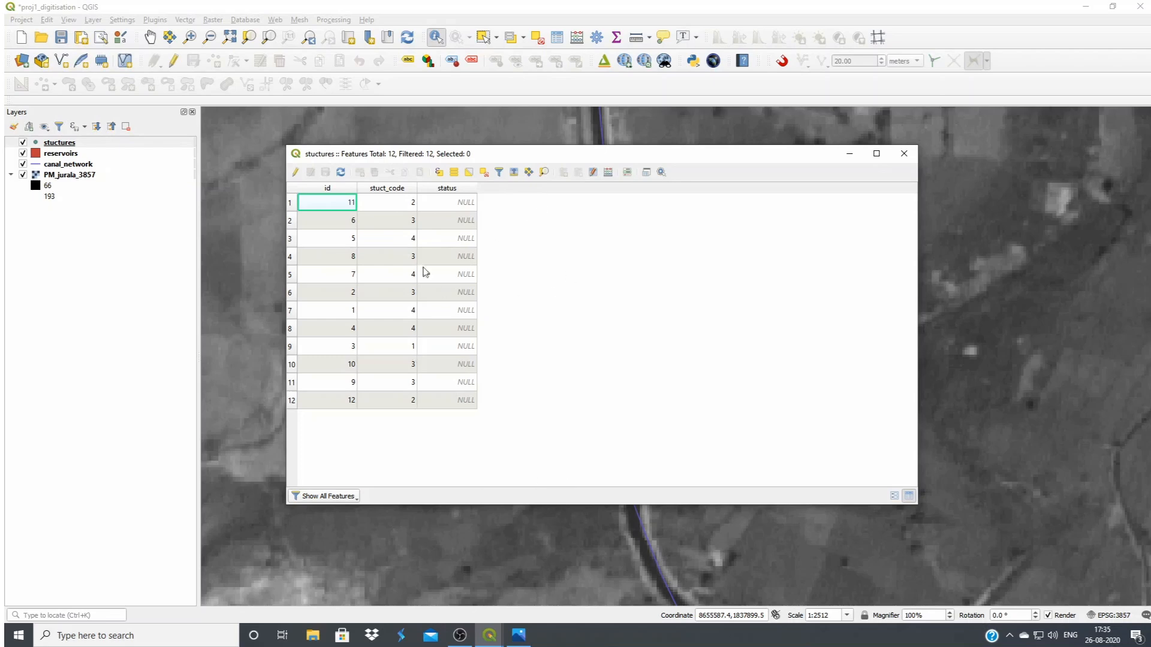
{"action": "left_click", "coordinate": [903, 153]}
Make the canal_network layer editable and use the Vertex Tool to move the road-crossing vertex north, off the canal
{"action": "scroll", "coordinate": [542, 257], "scroll_direction": "down", "scroll_amount": 1}
{"action": "scroll", "coordinate": [437, 238], "scroll_direction": "down", "scroll_amount": 1}
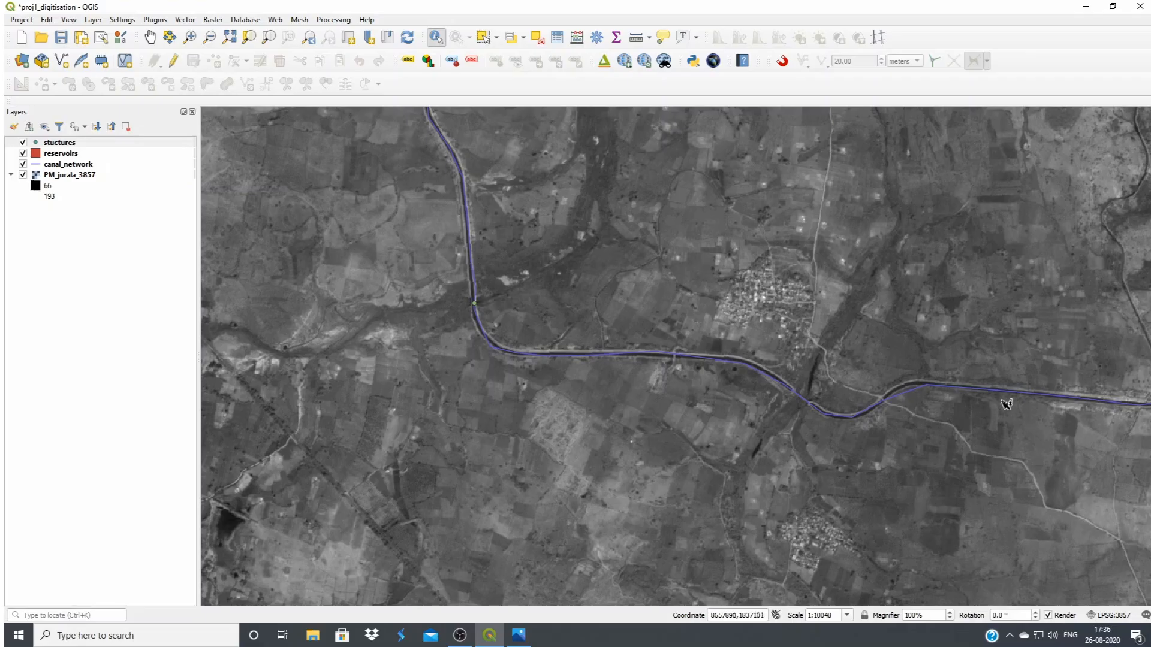
{"action": "scroll", "coordinate": [857, 413], "scroll_direction": "down", "scroll_amount": 1}
{"action": "scroll", "coordinate": [857, 413], "scroll_direction": "up", "scroll_amount": 4}
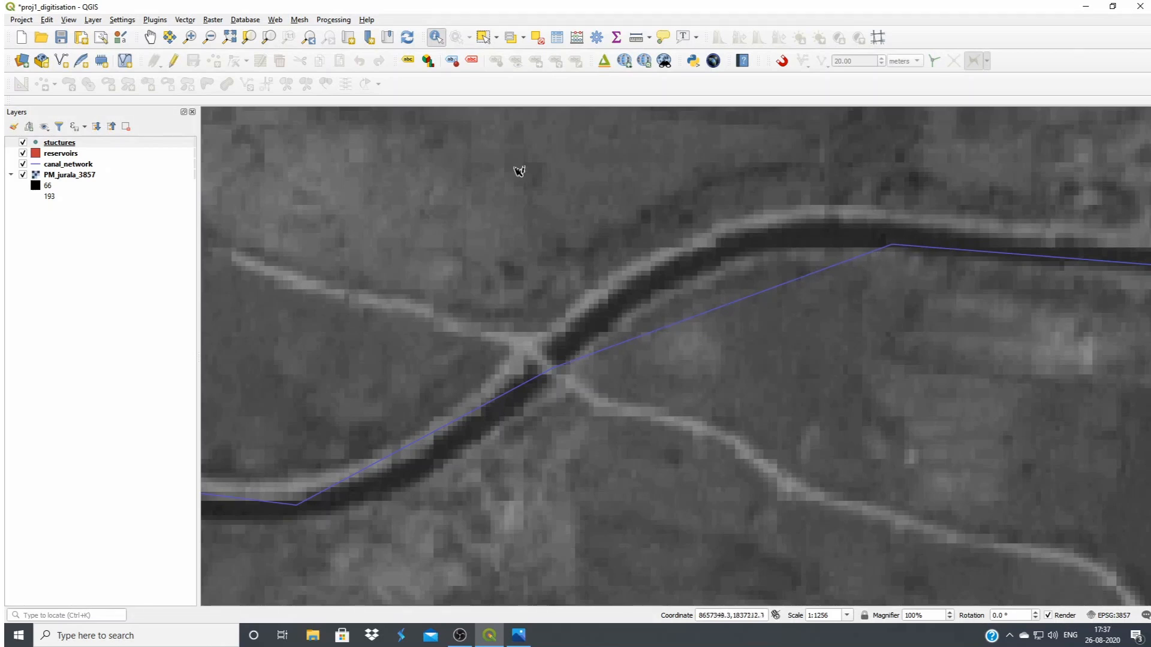
{"action": "left_click", "coordinate": [78, 168]}
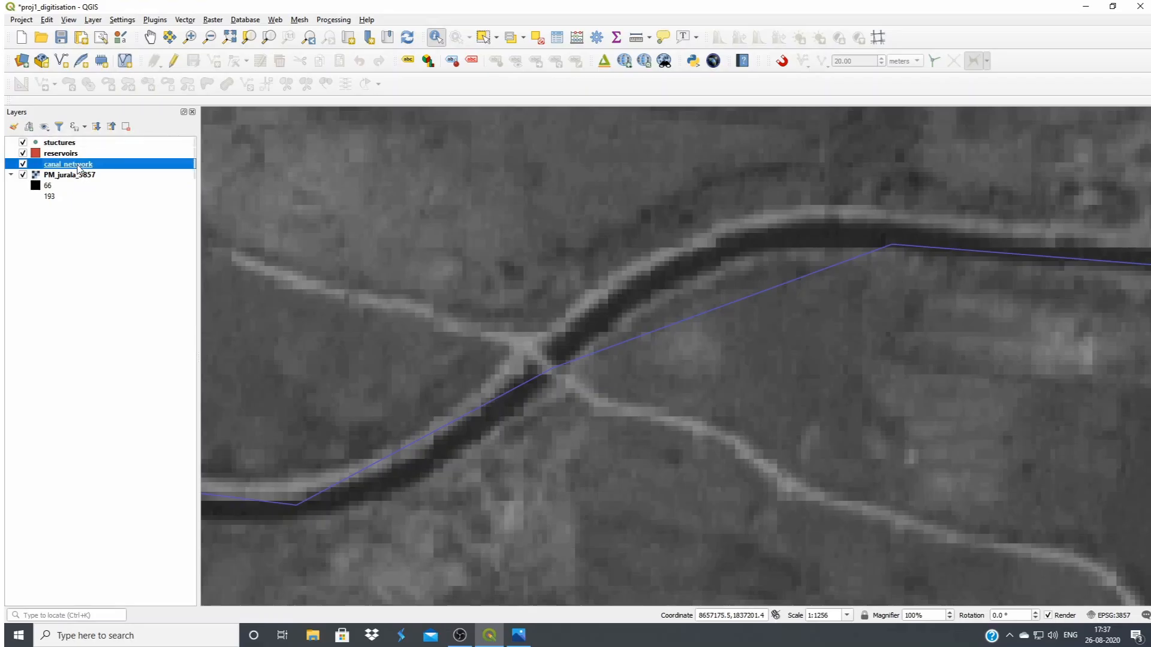
{"action": "left_click", "coordinate": [174, 61]}
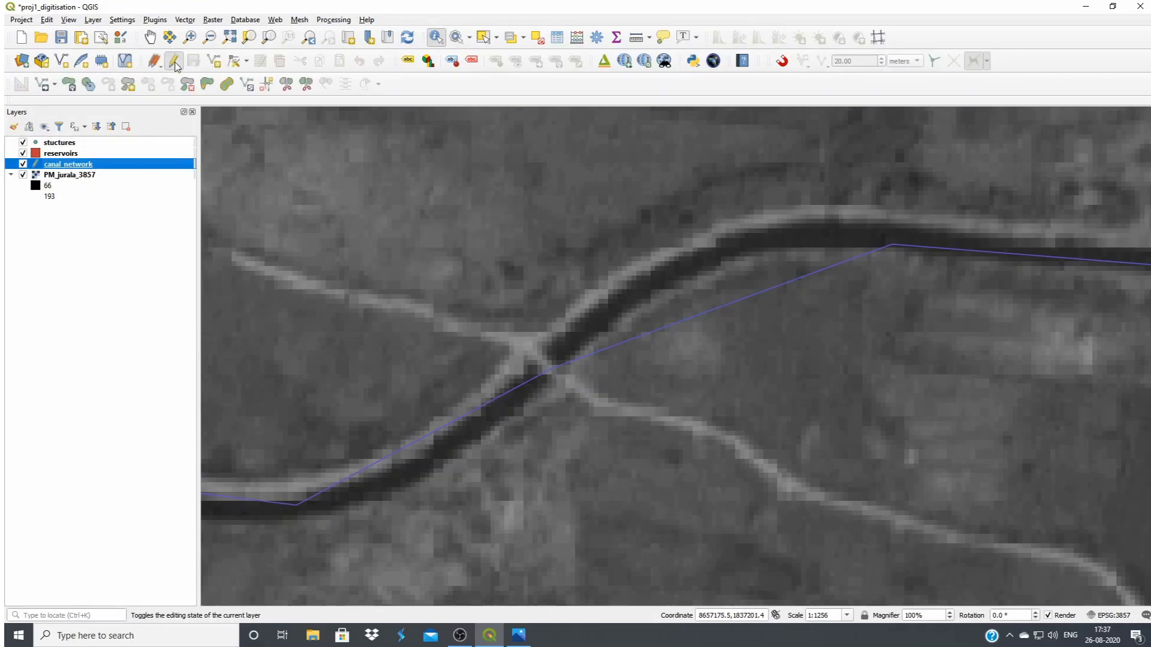
{"action": "left_click", "coordinate": [234, 65]}
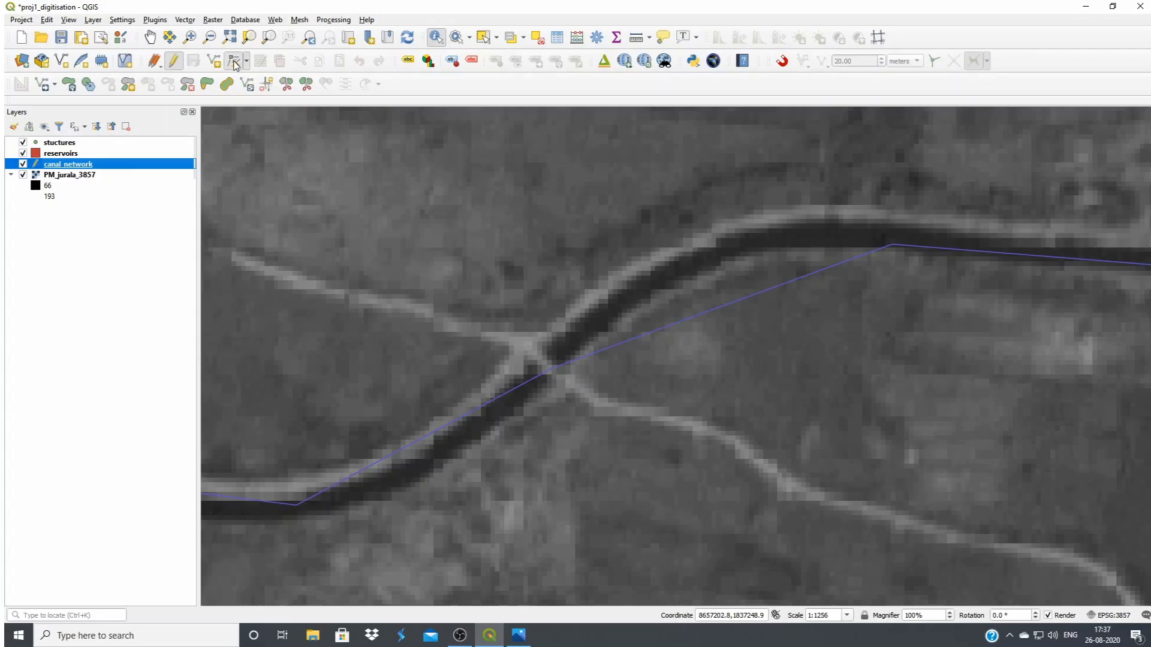
{"action": "left_click", "coordinate": [553, 368]}
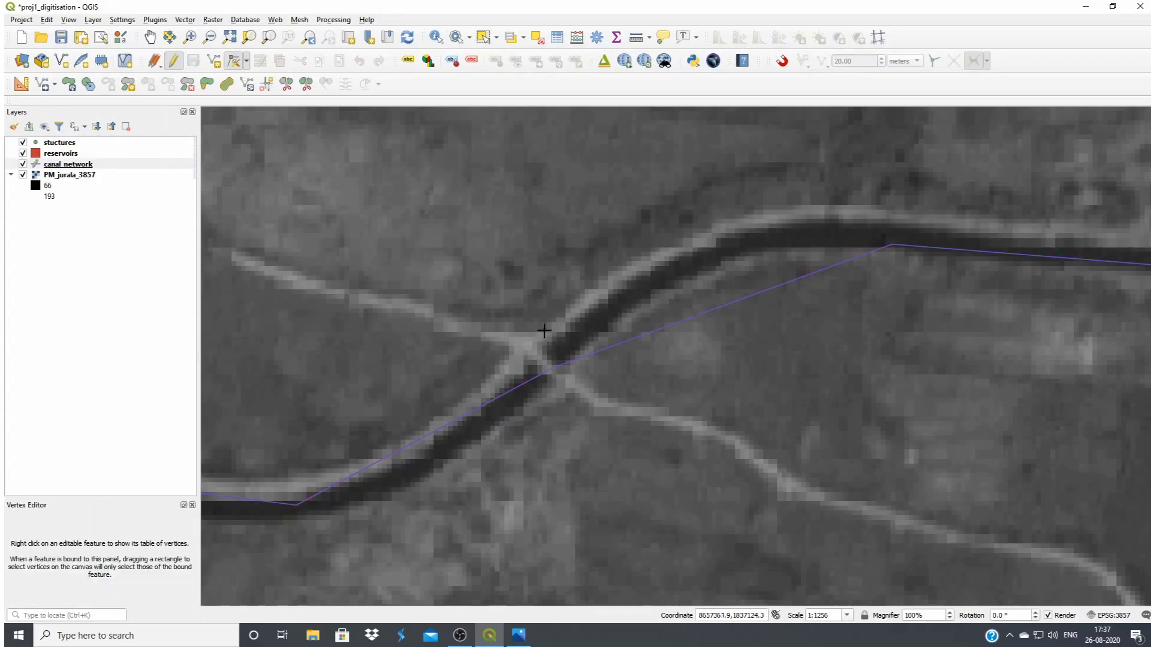
{"action": "left_click", "coordinate": [532, 307]}
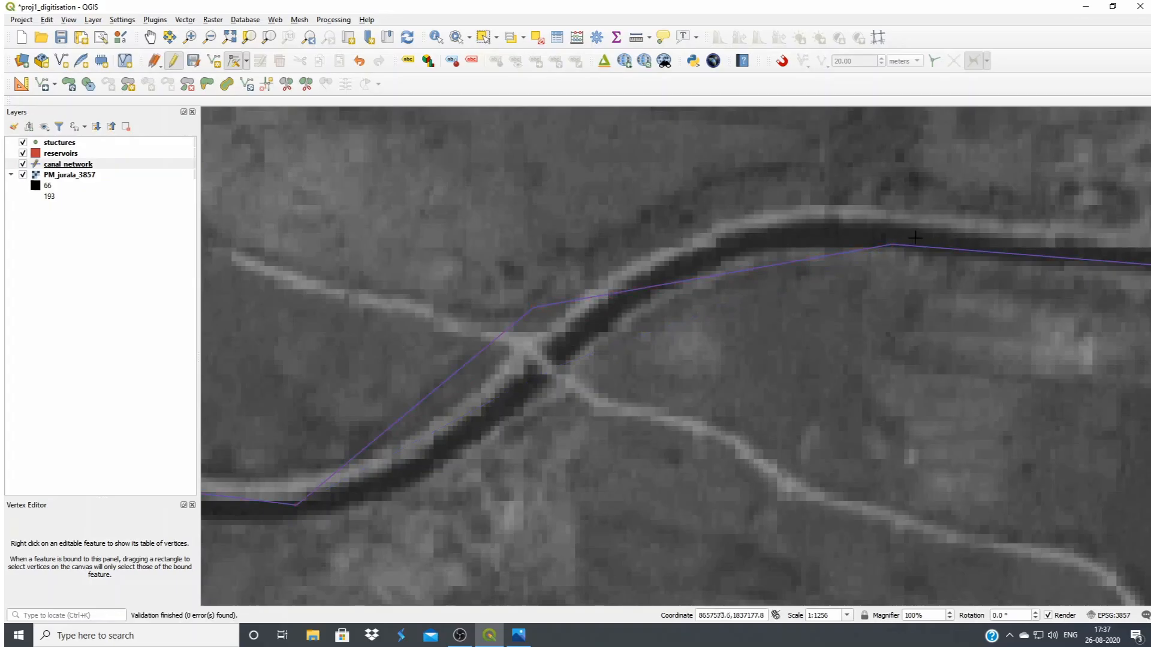
Move the canal line's next vertex to the east northward off the canal, and the one to the southwest toward the southeast
{"action": "left_click", "coordinate": [892, 245]}
{"action": "left_click", "coordinate": [892, 190]}
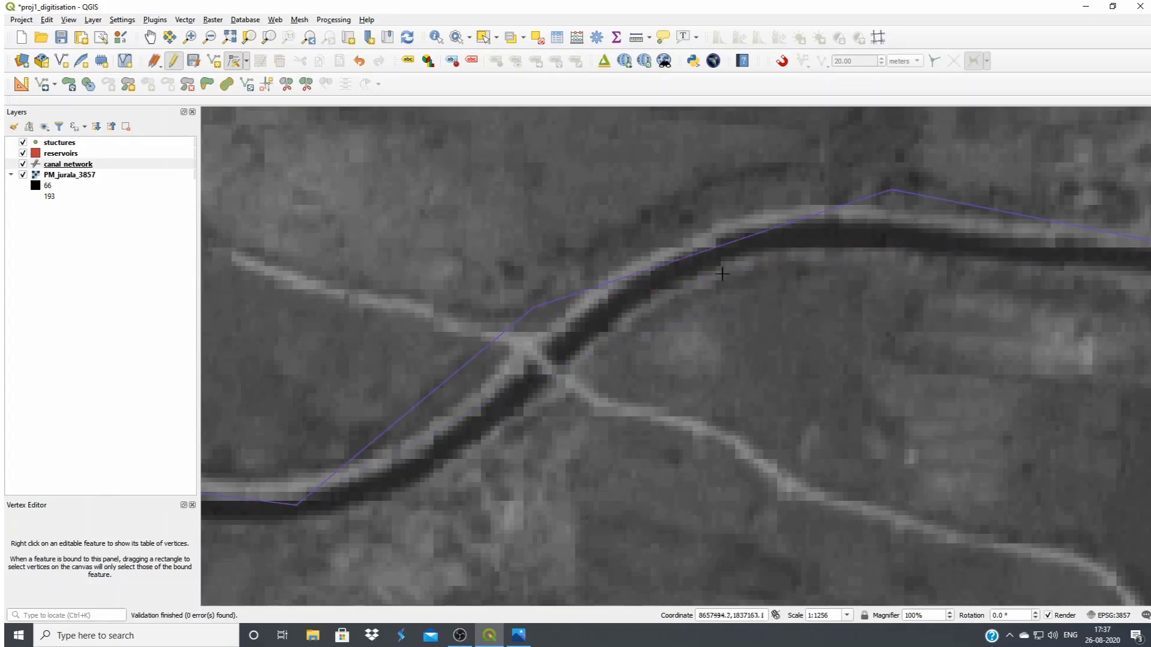
{"action": "left_click", "coordinate": [293, 507]}
{"action": "left_click", "coordinate": [347, 559]}
Add three vertices to the canal line along the bend northeast of the road crossing and three more southwest of it
{"action": "left_click_drag", "start_coordinate": [715, 249], "coordinate": [710, 223]}
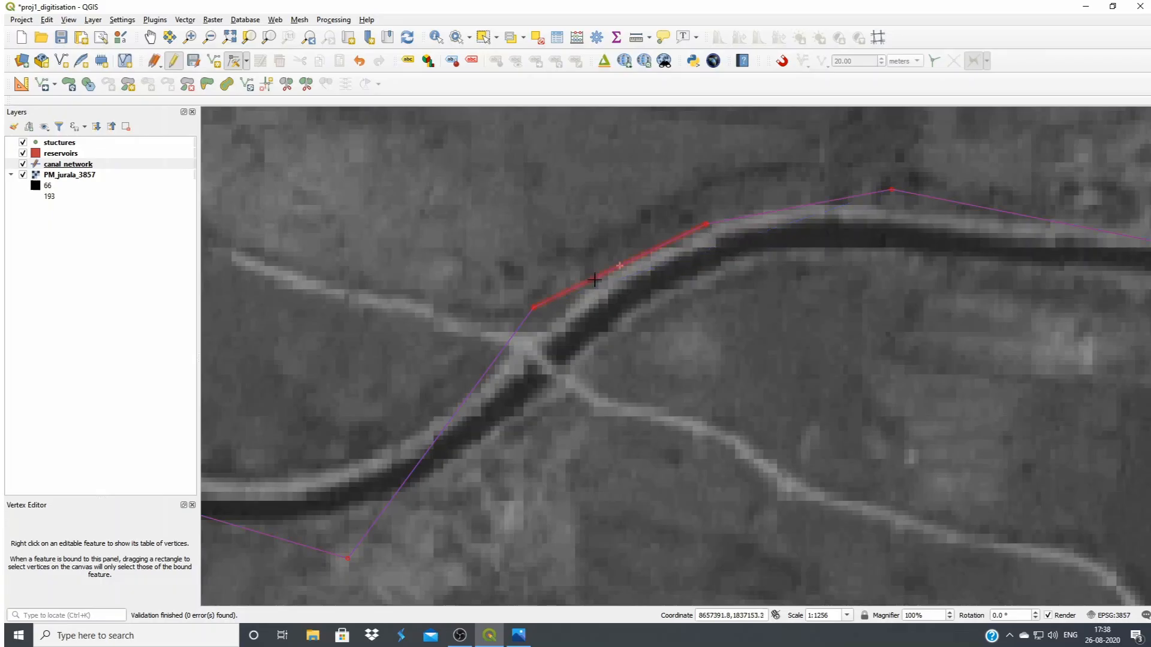
{"action": "mouse_move", "coordinate": [615, 268]}
{"action": "left_mouse_down"}
{"action": "mouse_move", "coordinate": [559, 277]}
{"action": "mouse_move", "coordinate": [606, 256]}
{"action": "left_mouse_up"}
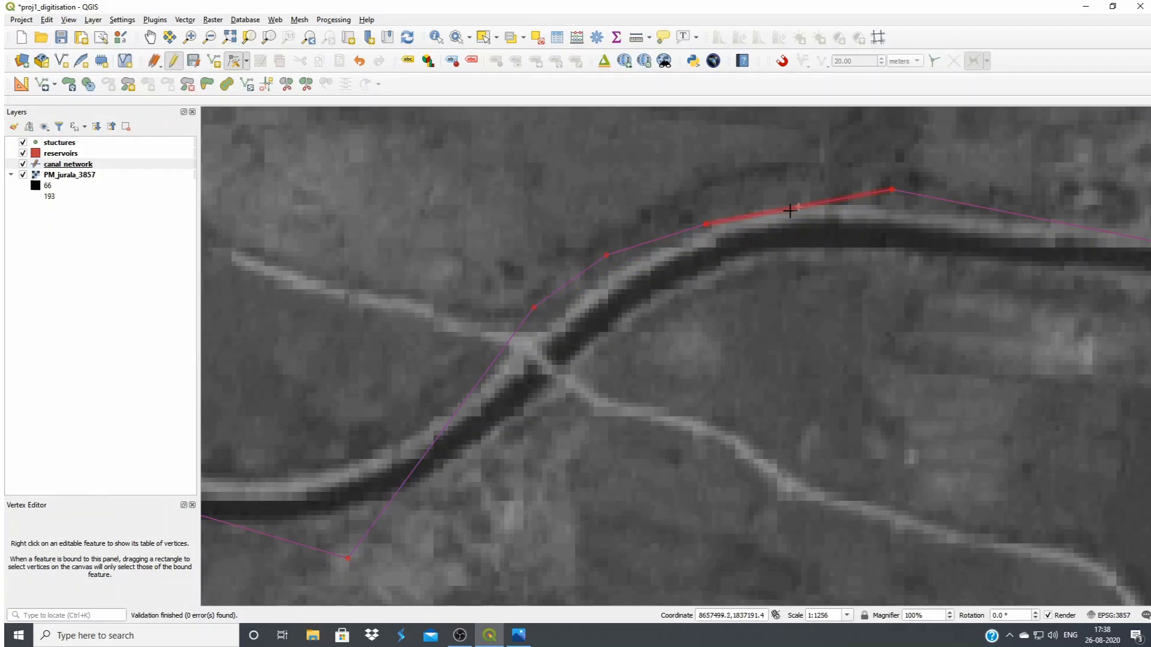
{"action": "left_click_drag", "start_coordinate": [801, 206], "coordinate": [796, 189]}
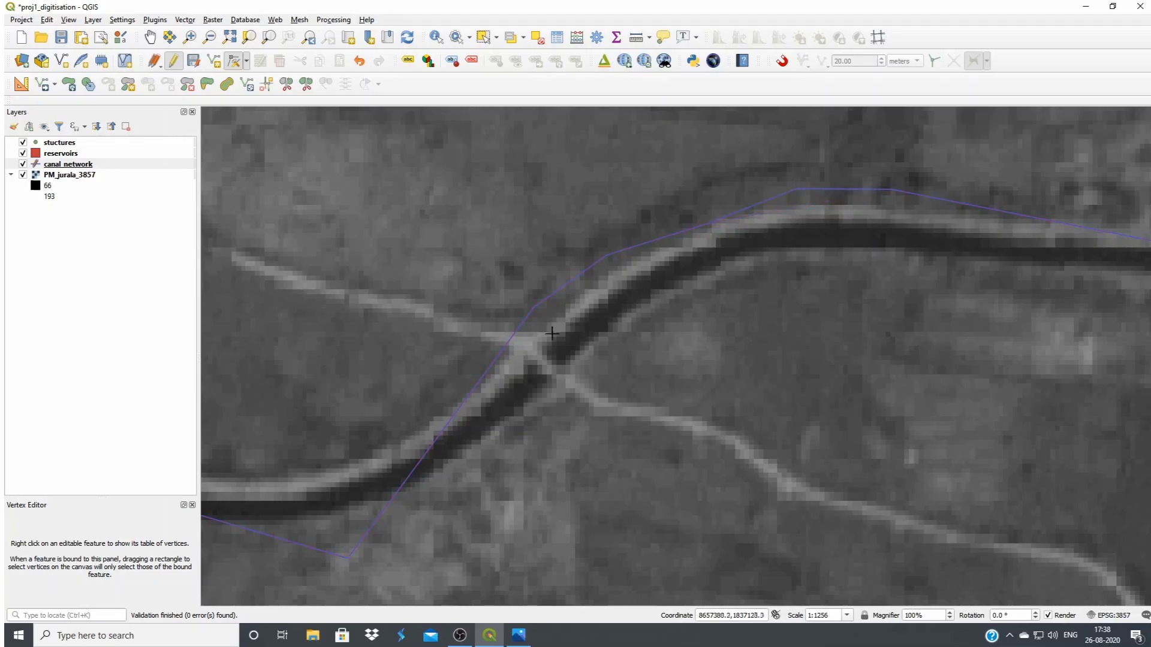
{"action": "left_click", "coordinate": [532, 414]}
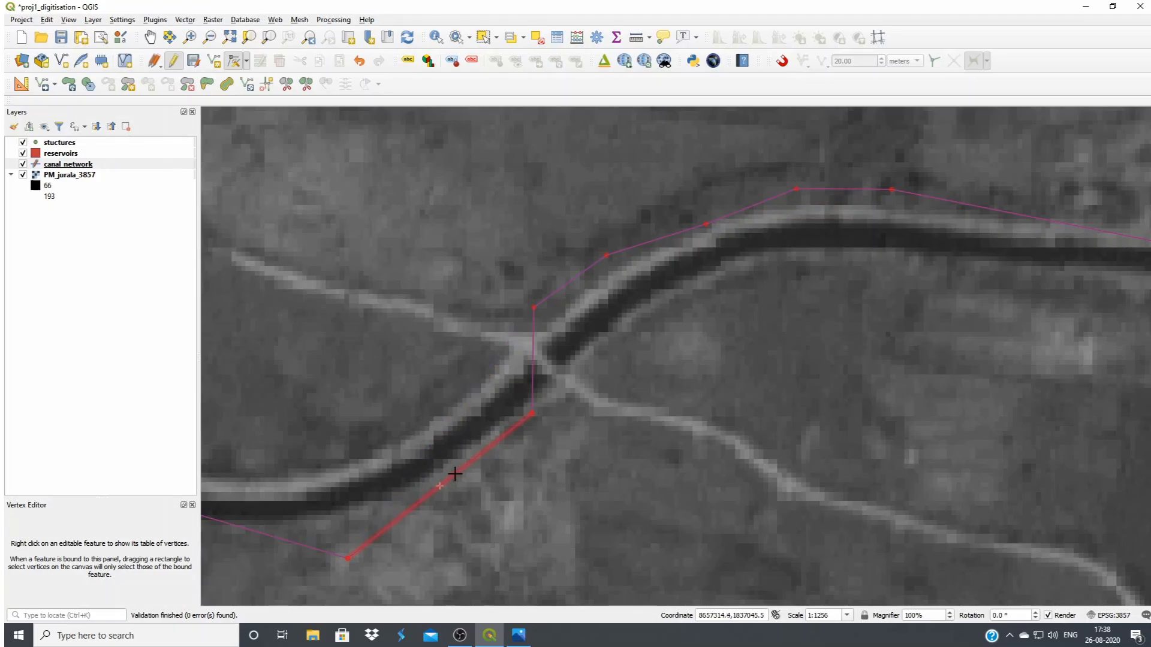
{"action": "left_click_drag", "start_coordinate": [440, 486], "coordinate": [419, 411]}
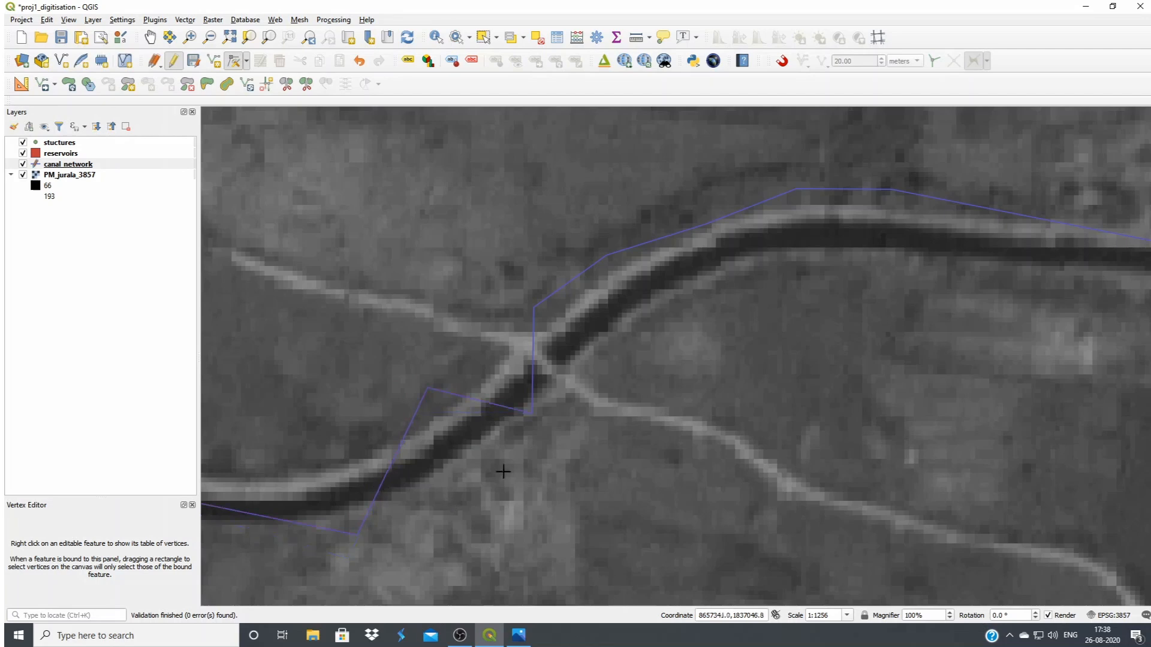
{"action": "left_click_drag", "start_coordinate": [387, 468], "coordinate": [365, 449]}
Delete the added vertex beside the canal's north bank, just southwest of the road crossing
{"action": "left_click", "coordinate": [426, 387]}
{"action": "key", "text": "Delete"}
{"action": "left_click", "coordinate": [447, 431]}
Realign the canal line southwest of the road crossing by adding one vertex and moving three others back onto the canal
{"action": "left_click", "coordinate": [443, 395]}
{"action": "left_click", "coordinate": [441, 397]}
{"action": "left_click", "coordinate": [456, 439]}
{"action": "left_click", "coordinate": [364, 449]}
{"action": "left_click", "coordinate": [384, 481]}
{"action": "left_click", "coordinate": [358, 535]}
{"action": "left_click", "coordinate": [329, 501]}
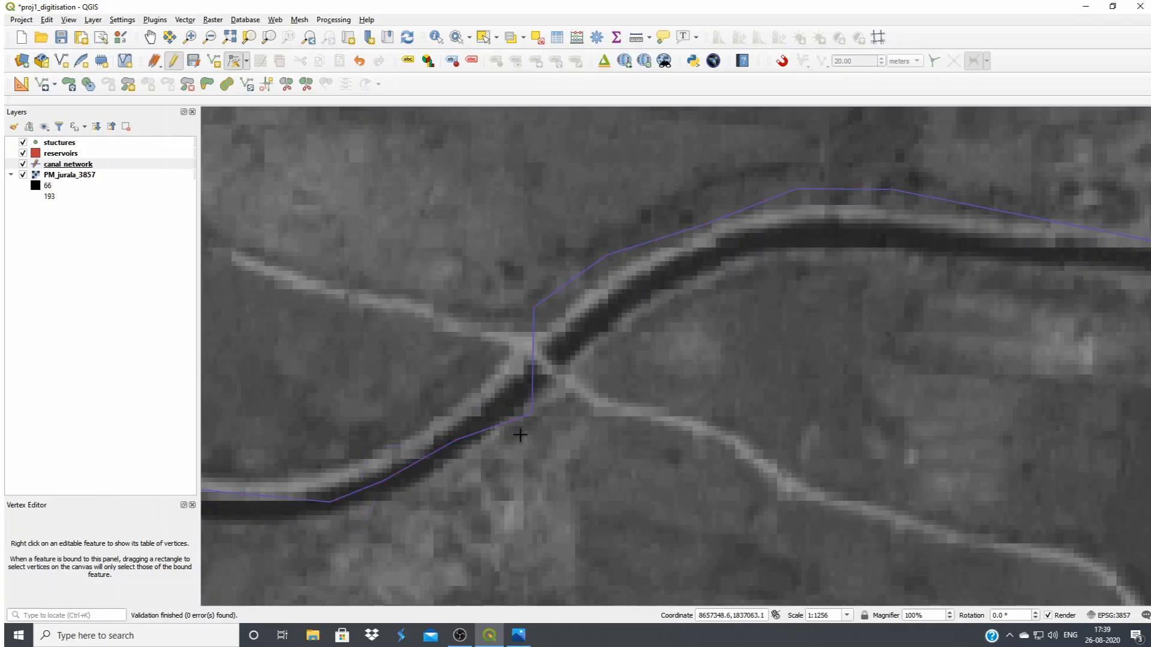
{"action": "left_click", "coordinate": [528, 414]}
{"action": "left_click", "coordinate": [516, 401]}
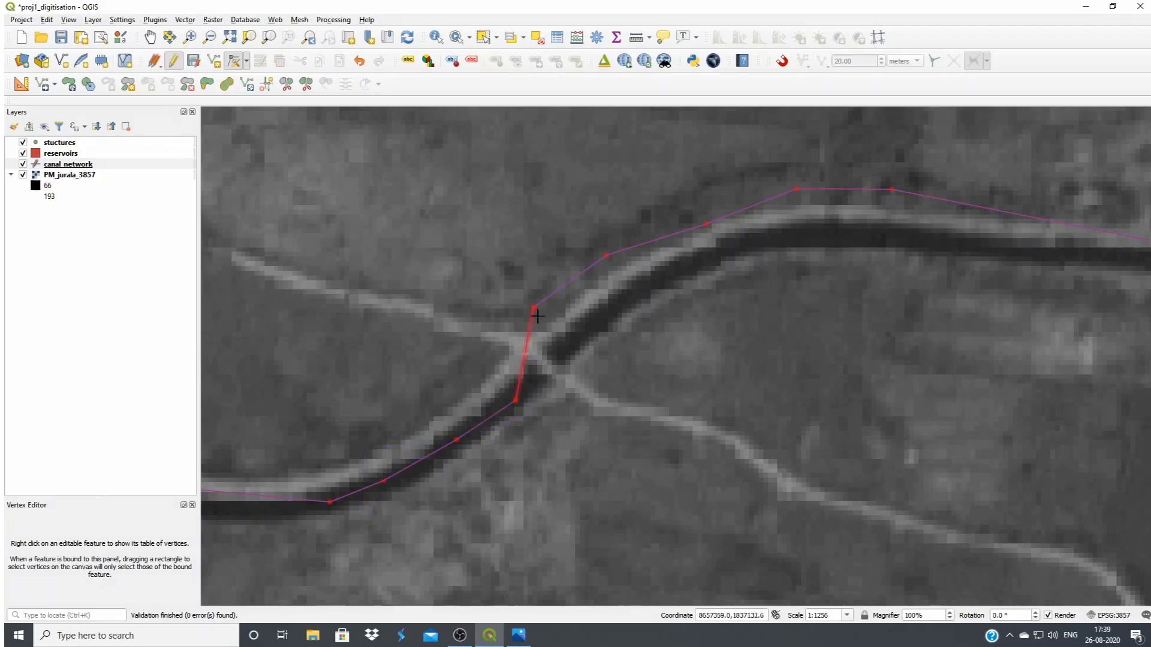
Move the five canal line vertices from the road crossing through the northeast bend back onto the canal
{"action": "left_click", "coordinate": [571, 339]}
{"action": "left_click", "coordinate": [645, 289]}
{"action": "left_click", "coordinate": [709, 224]}
{"action": "left_click", "coordinate": [730, 248]}
{"action": "left_click", "coordinate": [812, 230]}
{"action": "left_click", "coordinate": [892, 191]}
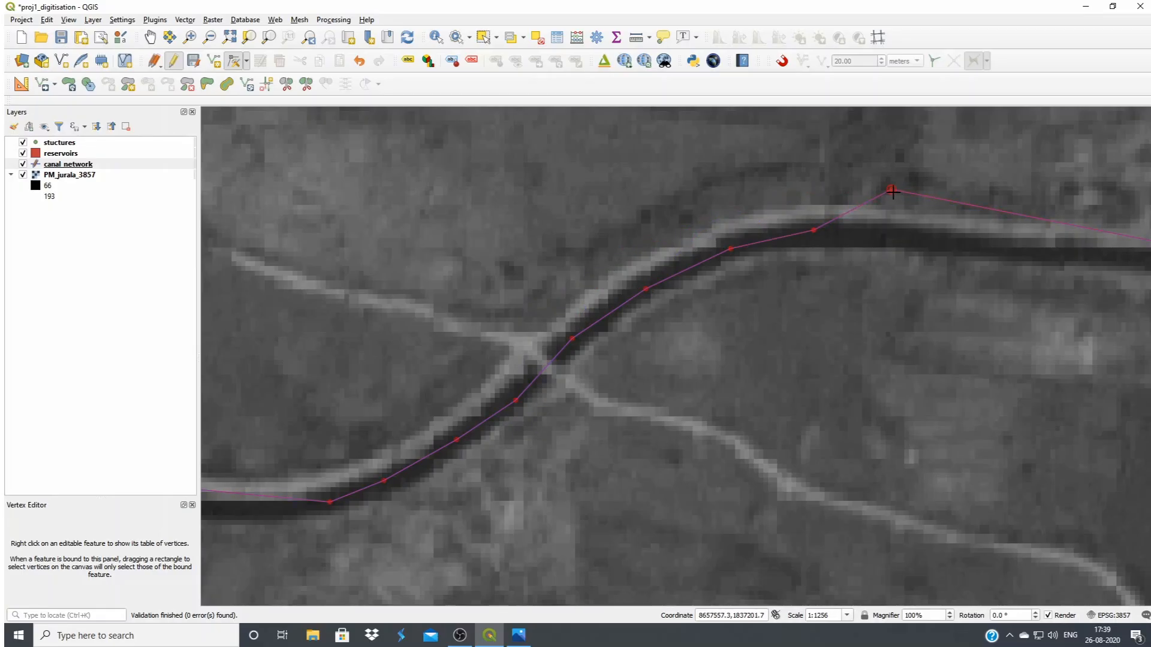
{"action": "left_click", "coordinate": [903, 236]}
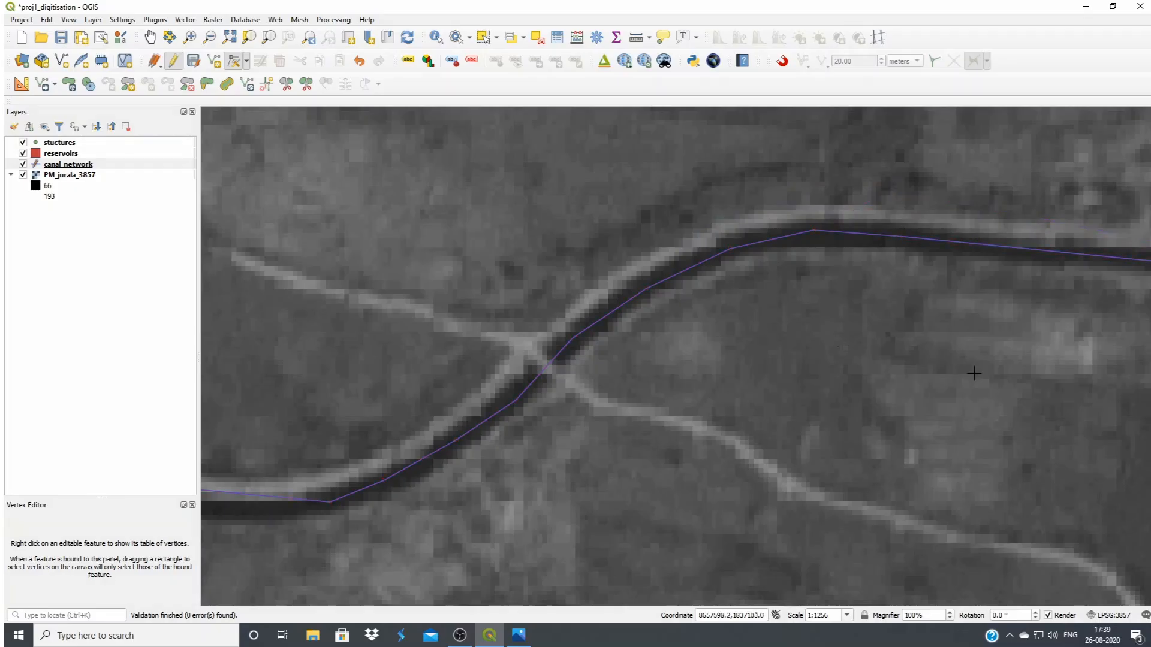
Examine the western part of the large reservoir polygon, around its small hooked inlet on the north shore
{"action": "scroll", "coordinate": [1064, 415], "scroll_direction": "down", "scroll_amount": 1}
{"action": "scroll", "coordinate": [1004, 451], "scroll_direction": "down", "scroll_amount": 4}
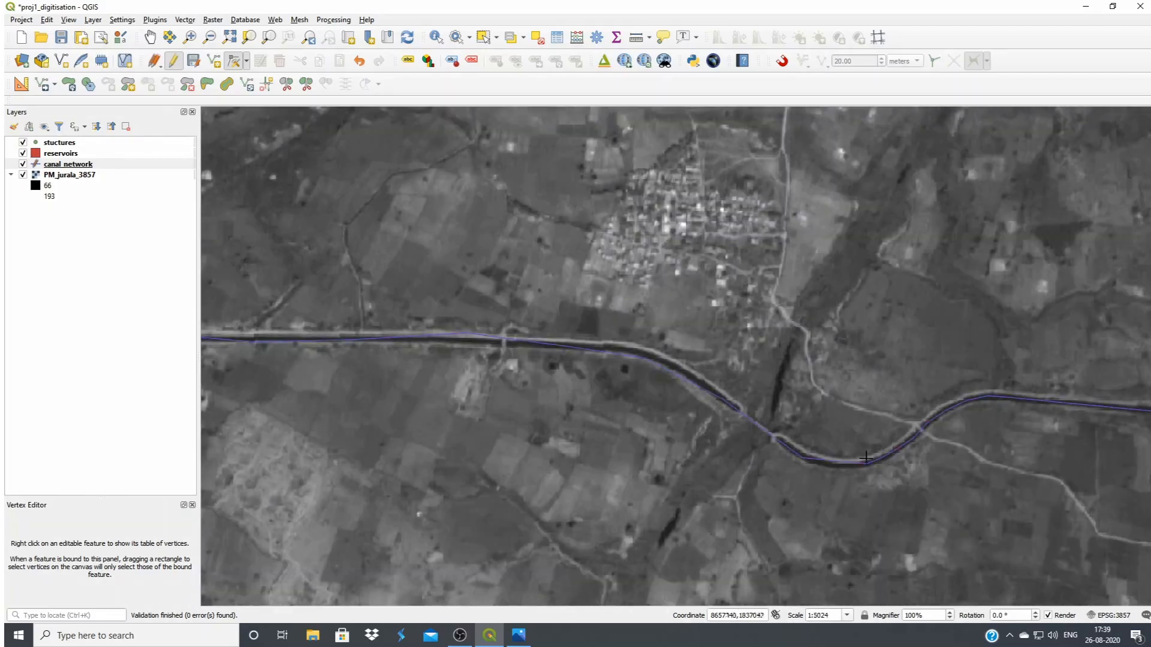
{"action": "scroll", "coordinate": [617, 421], "scroll_direction": "down", "scroll_amount": 1}
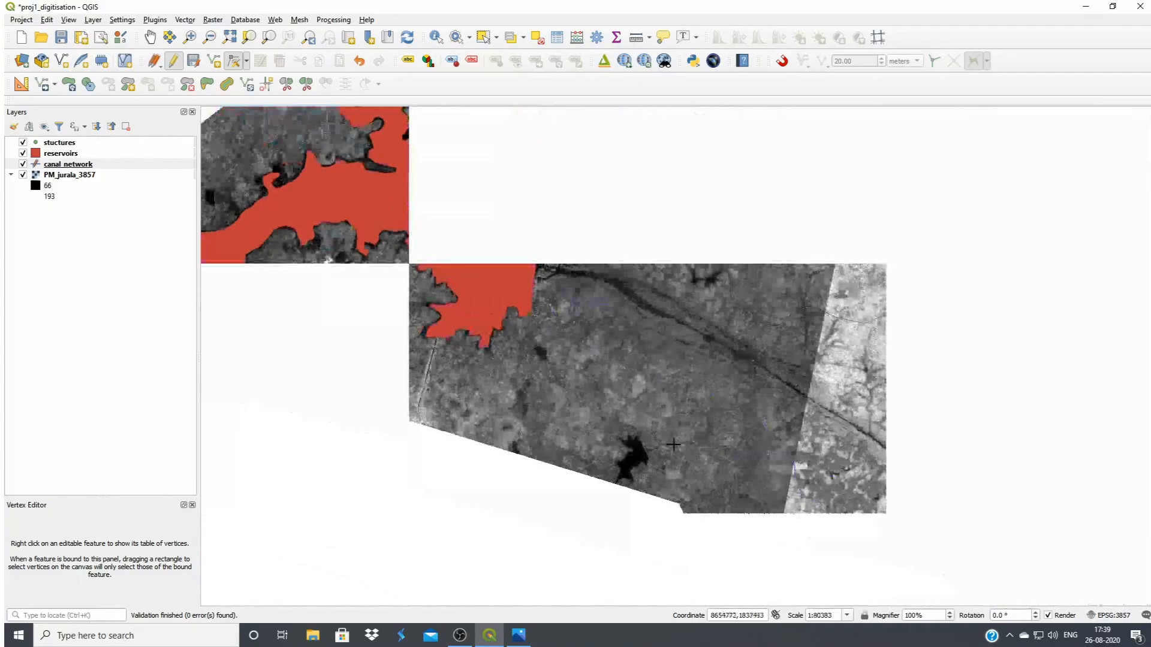
{"action": "scroll", "coordinate": [340, 139], "scroll_direction": "down", "scroll_amount": 1}
{"action": "scroll", "coordinate": [383, 186], "scroll_direction": "up", "scroll_amount": 2}
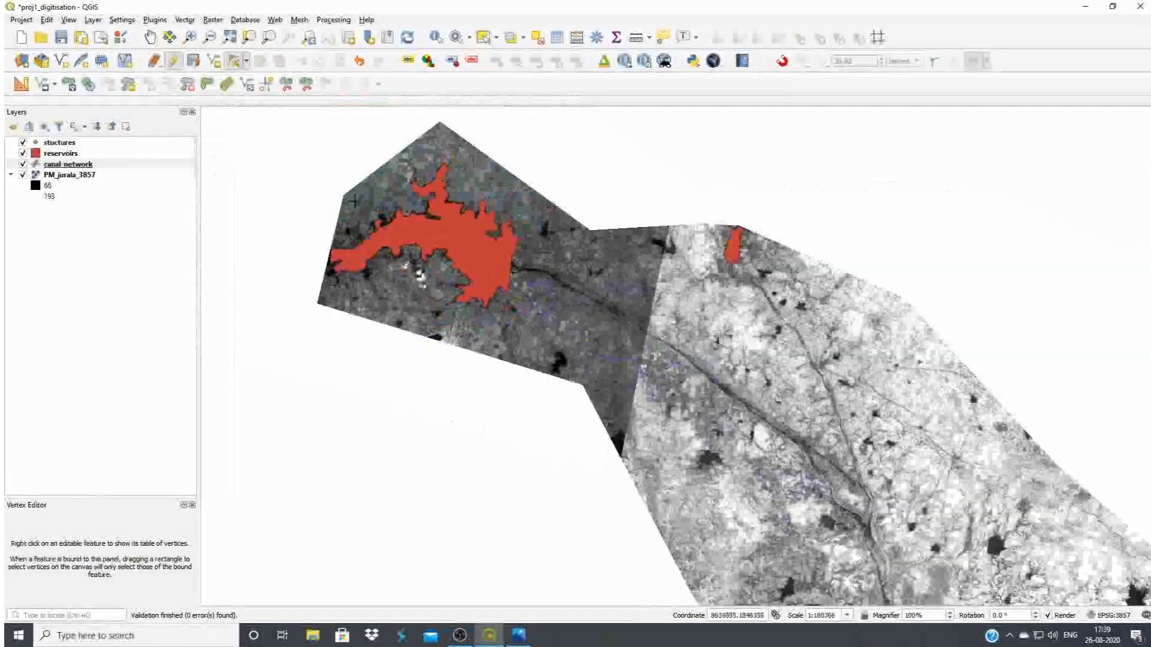
{"action": "scroll", "coordinate": [389, 193], "scroll_direction": "up", "scroll_amount": 1}
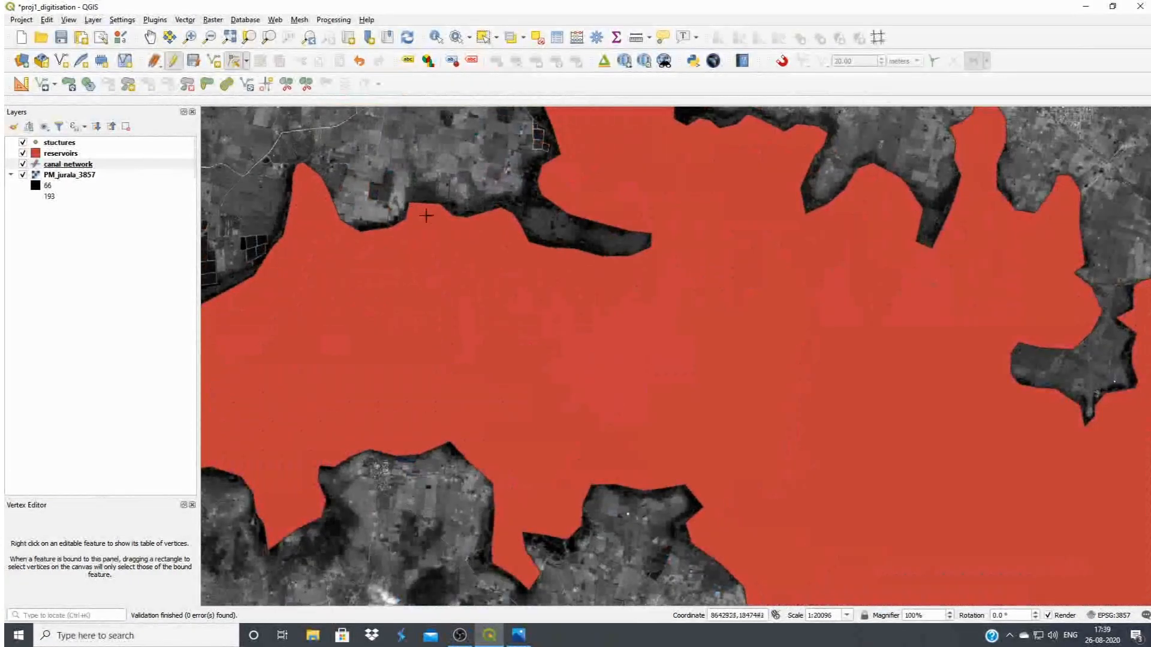
{"action": "scroll", "coordinate": [669, 335], "scroll_direction": "down", "scroll_amount": 2}
{"action": "scroll", "coordinate": [516, 355], "scroll_direction": "up", "scroll_amount": 2}
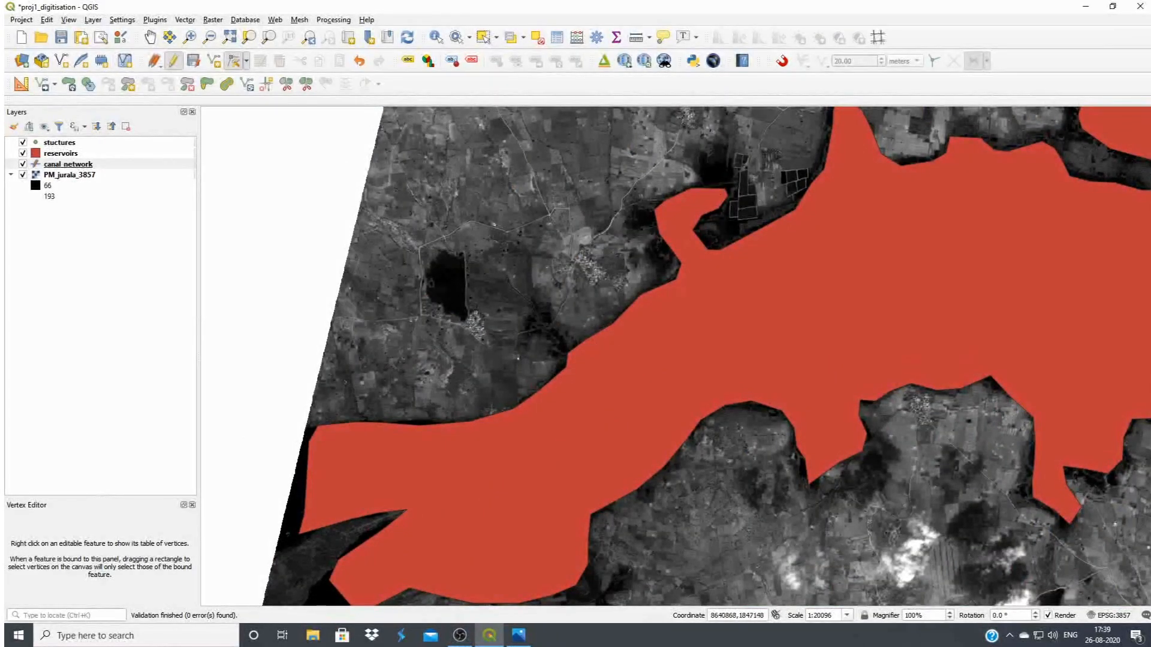
{"action": "scroll", "coordinate": [727, 176], "scroll_direction": "up", "scroll_amount": 1}
{"action": "scroll", "coordinate": [690, 263], "scroll_direction": "down", "scroll_amount": 1}
{"action": "scroll", "coordinate": [715, 183], "scroll_direction": "up", "scroll_amount": 1}
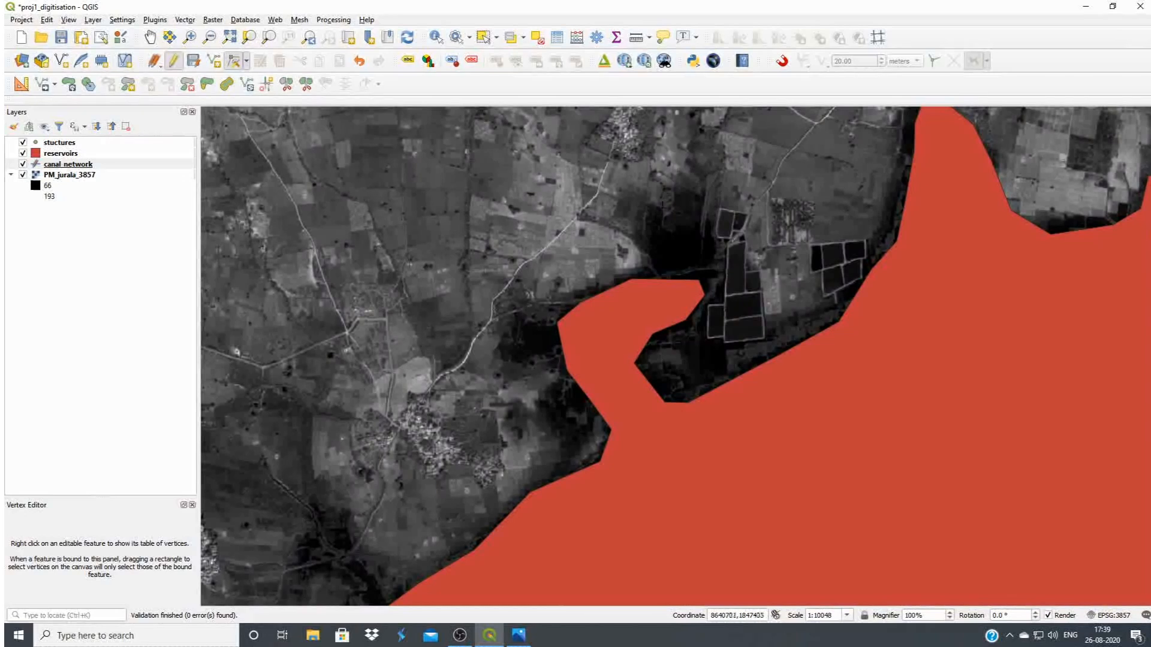
Stop editing the canal_network layer and save its changes
{"action": "left_click", "coordinate": [69, 165]}
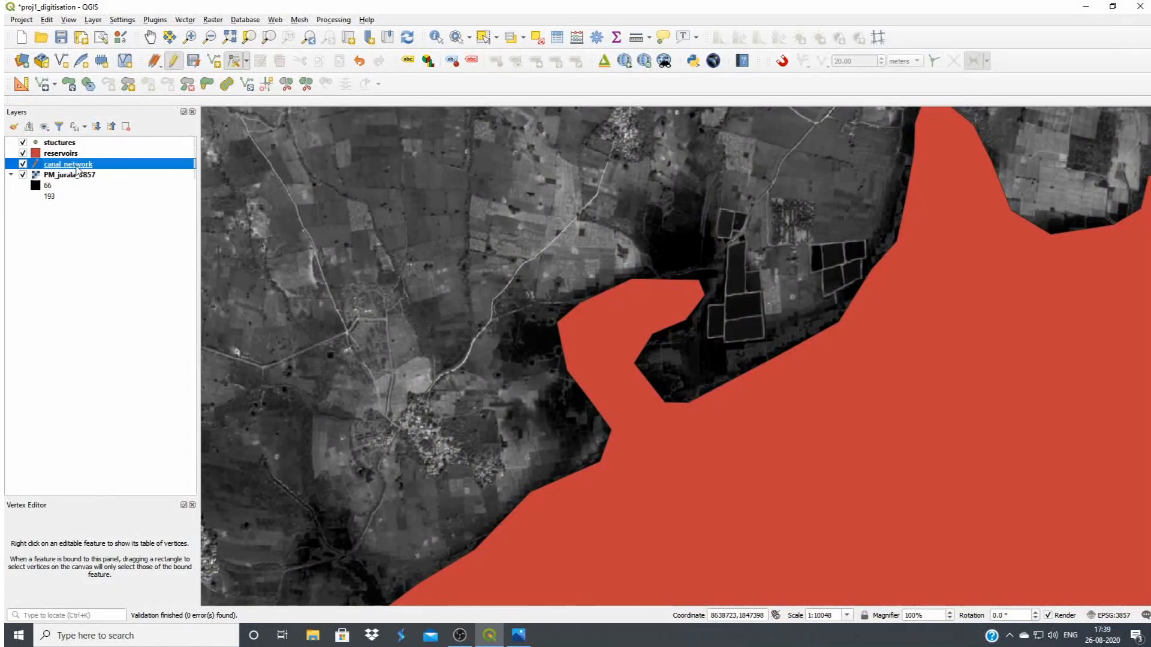
{"action": "left_click", "coordinate": [174, 61]}
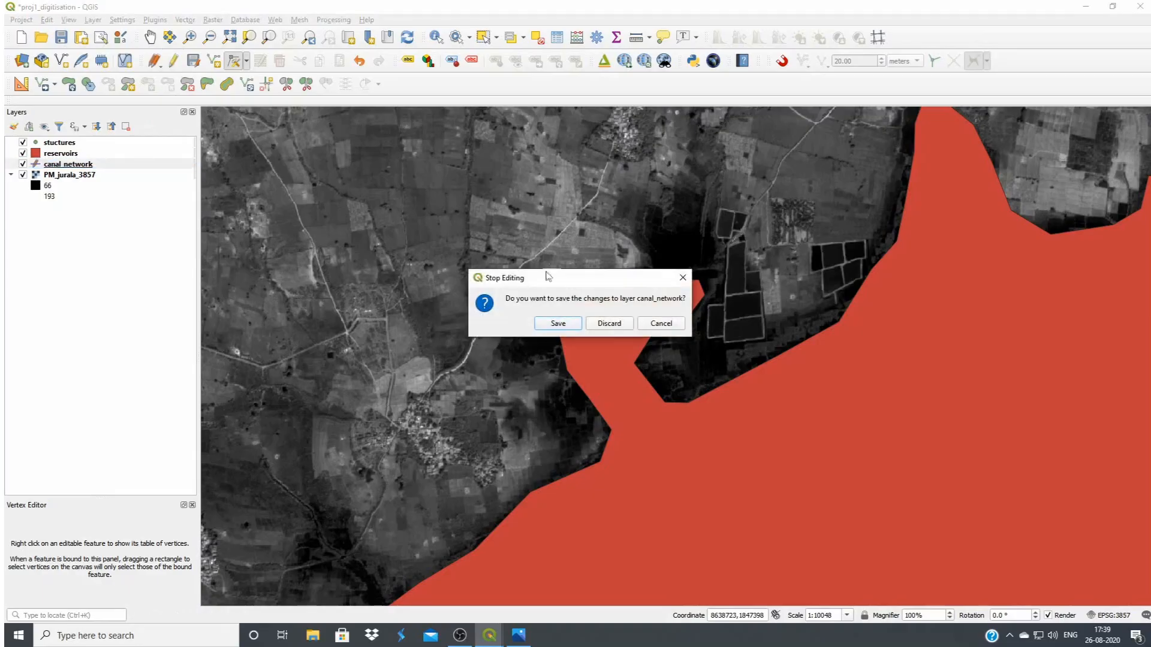
{"action": "left_click", "coordinate": [558, 323]}
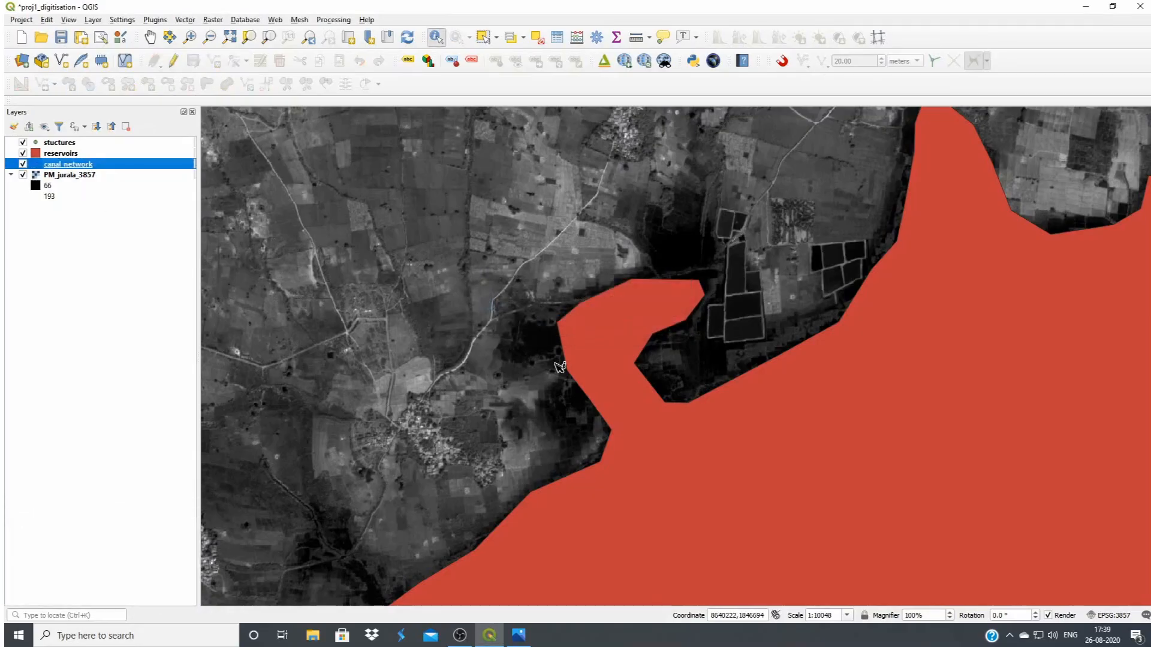
Make the reservoirs layer editable and use the Vertex Tool to add two vertices beside the hooked inlet's inner corner, extending the polygon eastward
{"action": "left_click", "coordinate": [58, 155]}
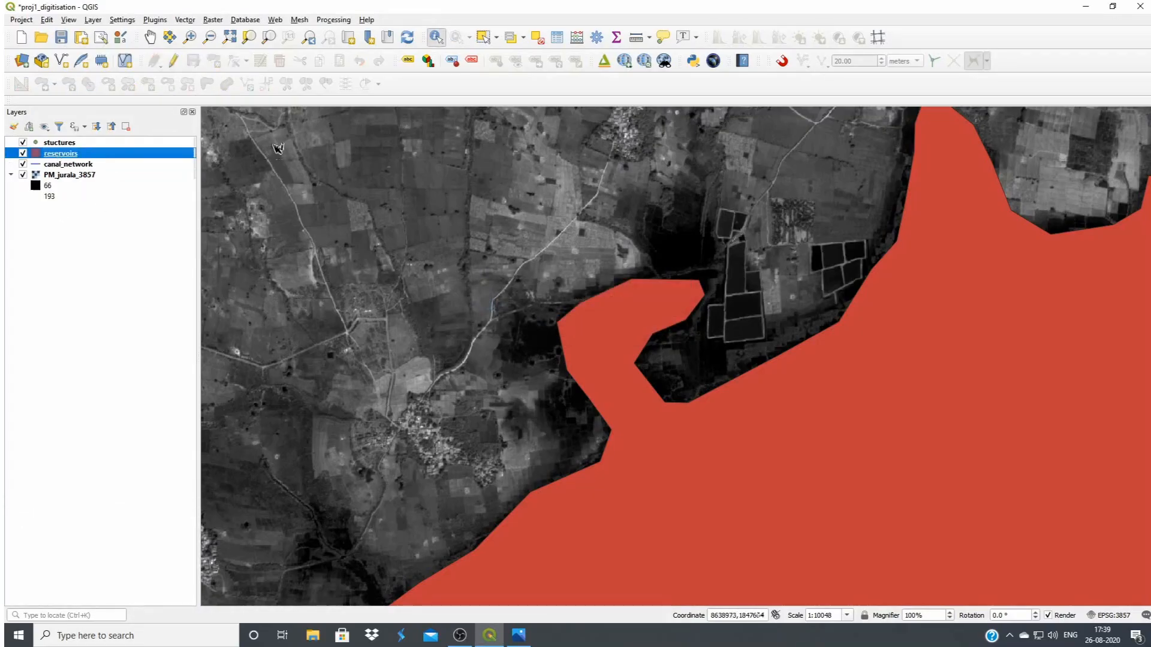
{"action": "left_click", "coordinate": [174, 61]}
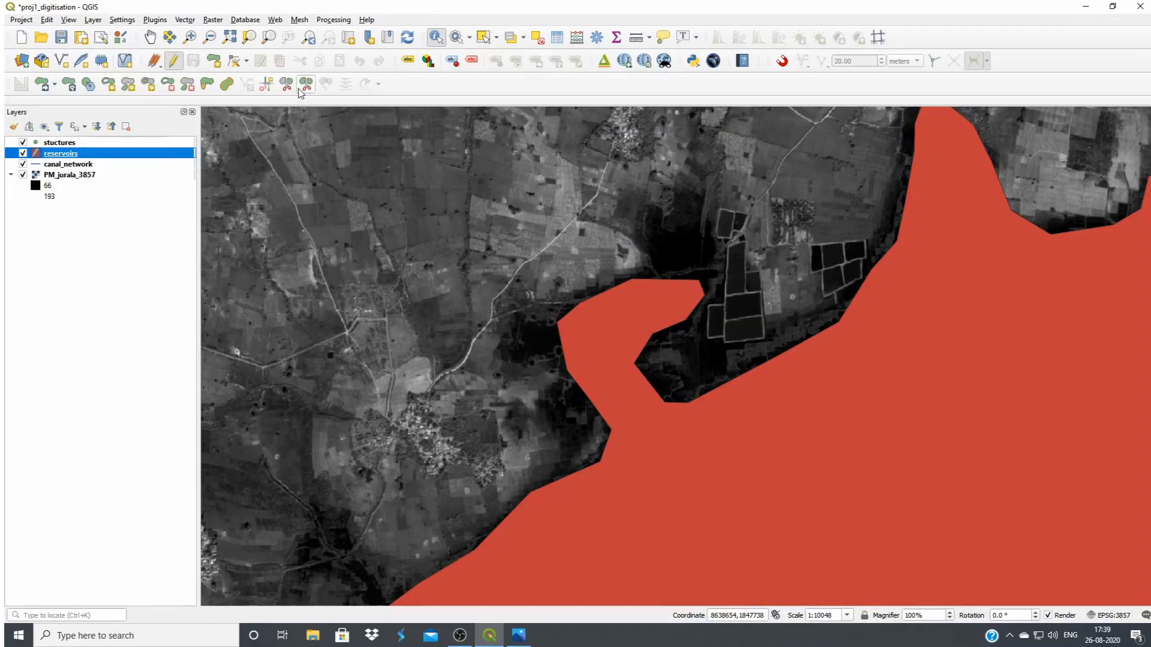
{"action": "left_click", "coordinate": [233, 61]}
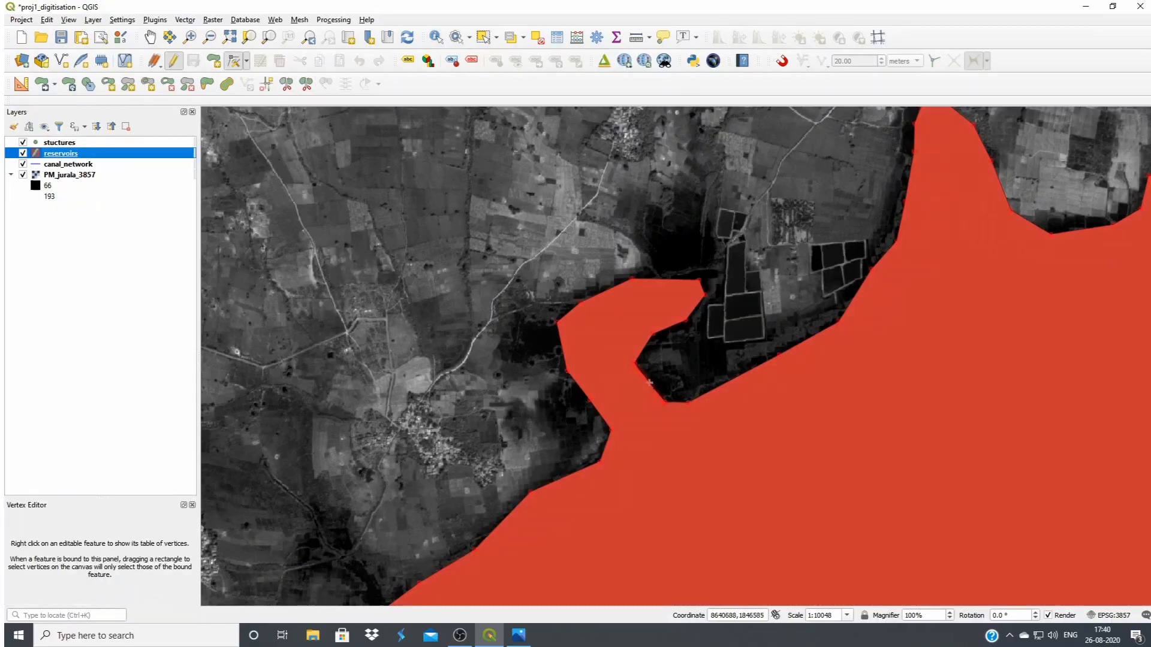
{"action": "scroll", "coordinate": [654, 383], "scroll_direction": "up", "scroll_amount": 1}
{"action": "scroll", "coordinate": [634, 376], "scroll_direction": "up", "scroll_amount": 1}
{"action": "scroll", "coordinate": [634, 376], "scroll_direction": "down", "scroll_amount": 2}
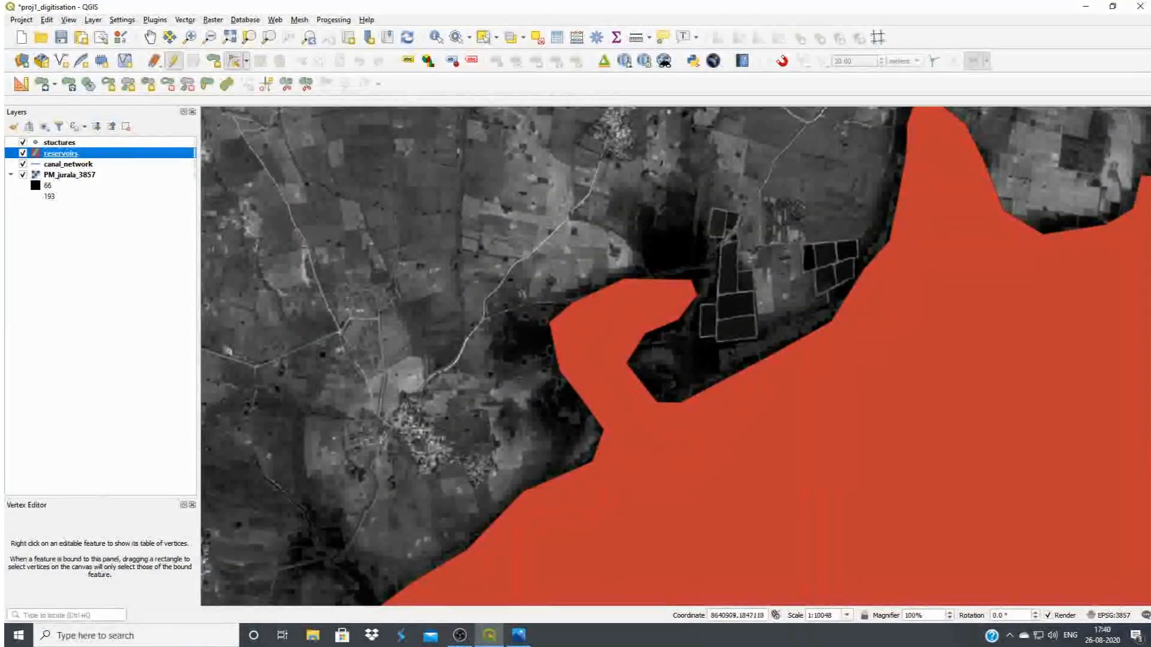
{"action": "scroll", "coordinate": [634, 403], "scroll_direction": "up", "scroll_amount": 1}
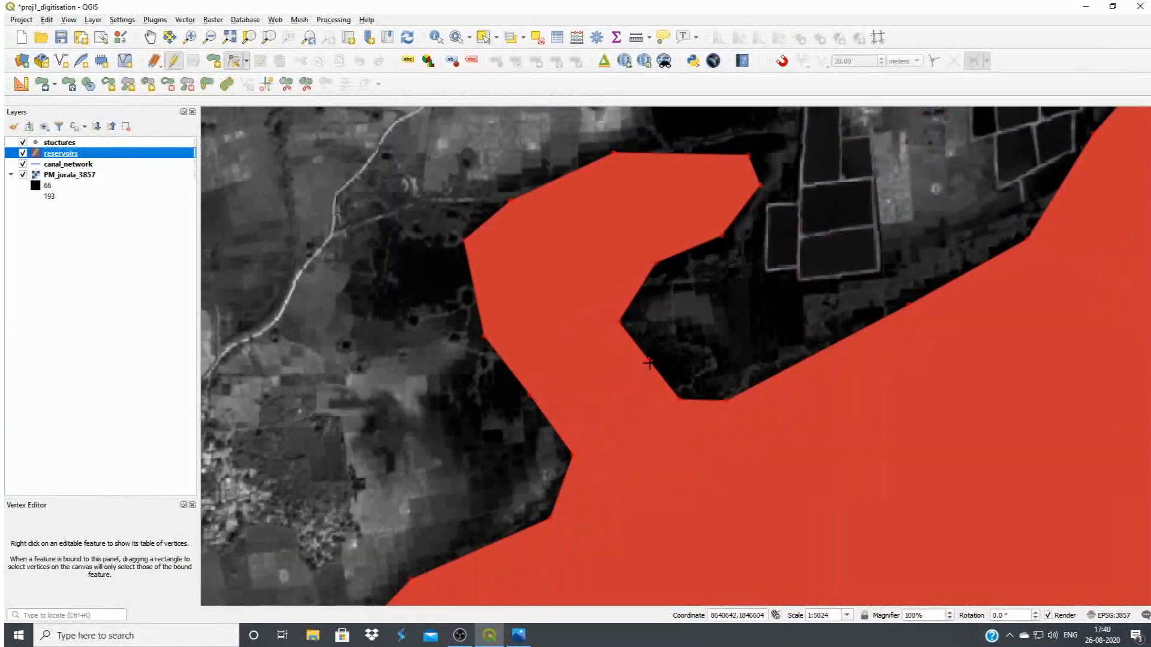
{"action": "left_click", "coordinate": [649, 362]}
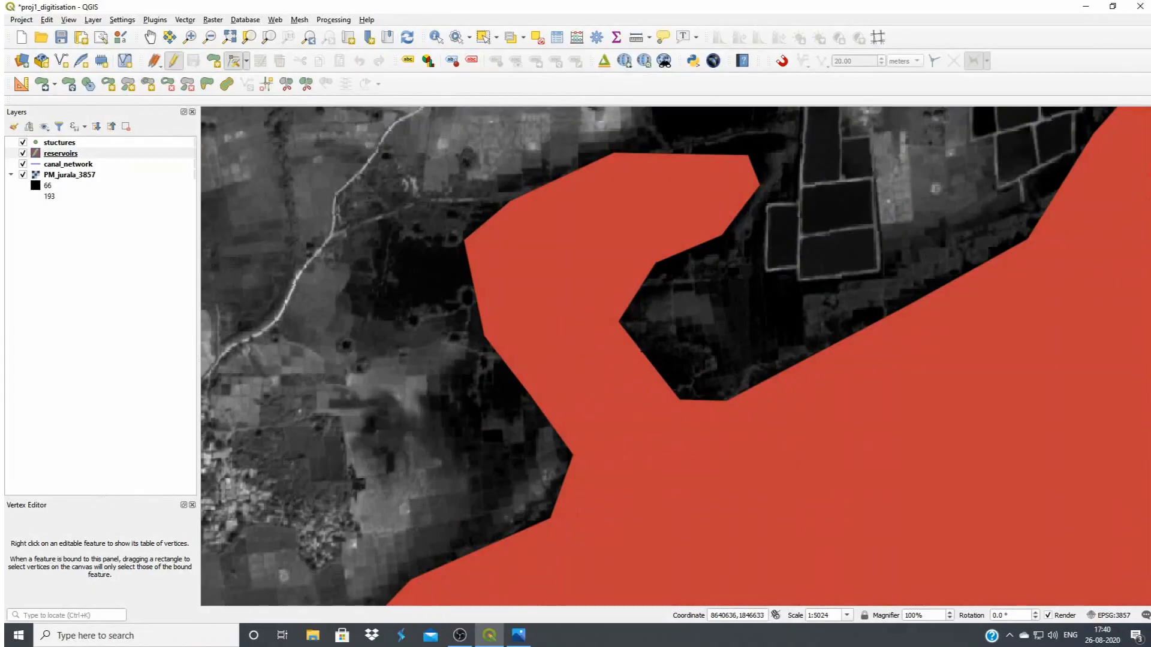
{"action": "left_click", "coordinate": [688, 356]}
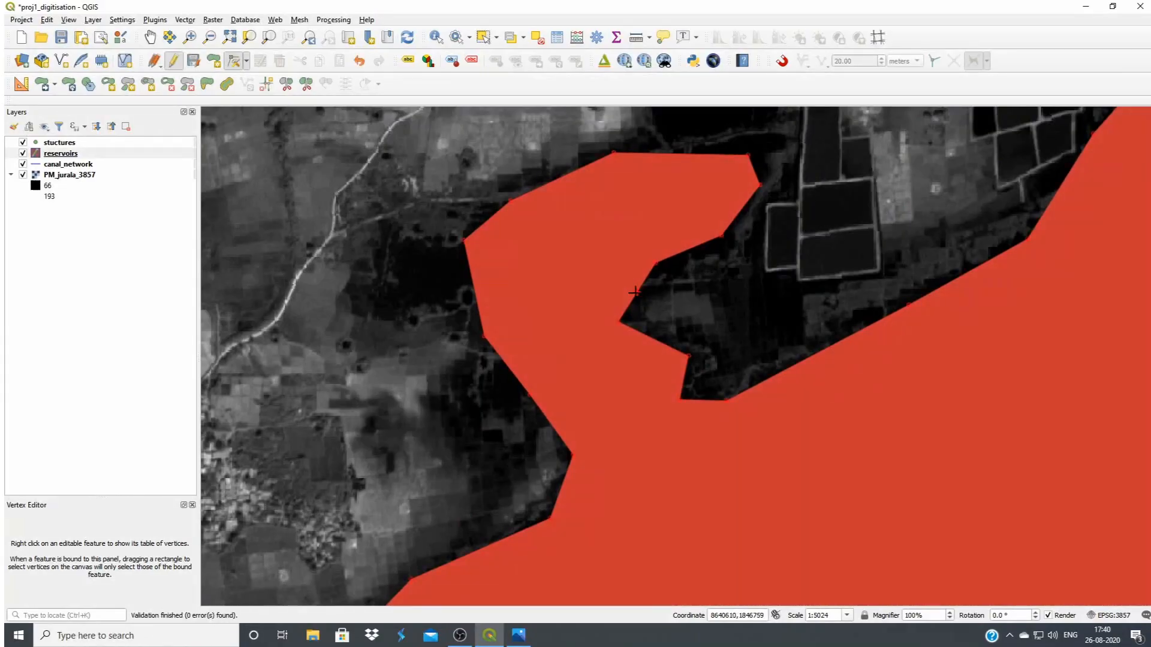
{"action": "left_click", "coordinate": [657, 297]}
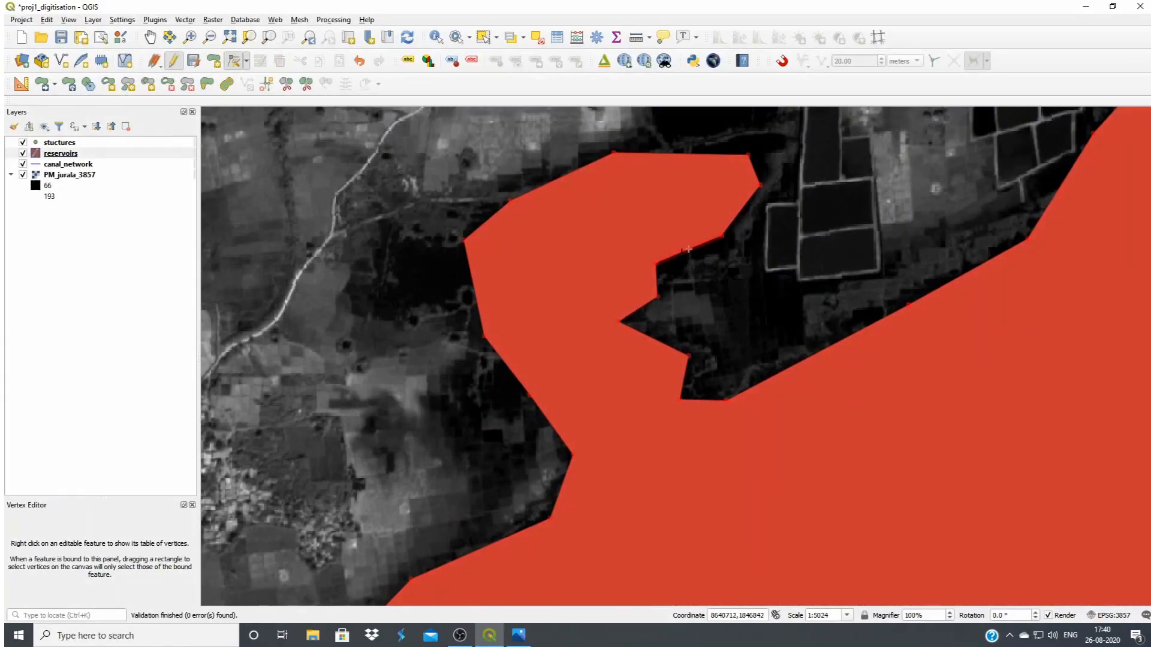
Add two vertices on the southeast edge of the hooked inlet's tip, pushing the reservoir boundary outward
{"action": "left_click", "coordinate": [688, 248]}
{"action": "left_click", "coordinate": [697, 263]}
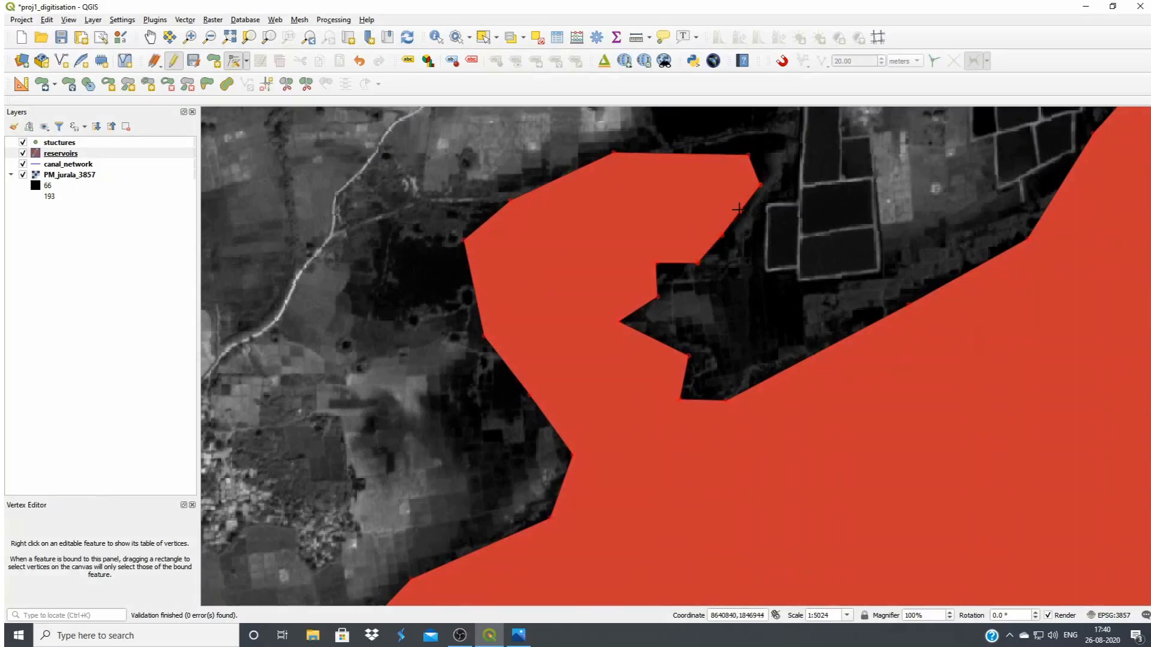
{"action": "left_click", "coordinate": [739, 208]}
{"action": "left_click", "coordinate": [754, 223]}
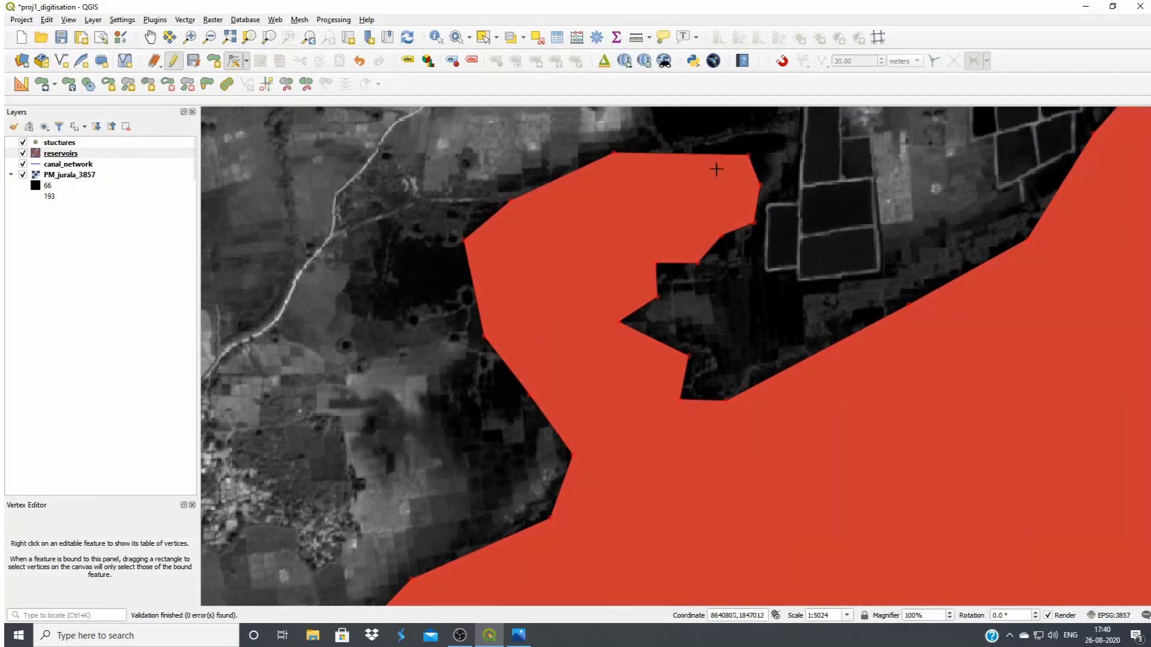
Add four vertices along the hooked inlet's northern edge, pulling the reservoir boundary slightly outward
{"action": "left_click", "coordinate": [682, 154]}
{"action": "left_click", "coordinate": [699, 137]}
{"action": "scroll", "coordinate": [721, 156], "scroll_direction": "down", "scroll_amount": 1}
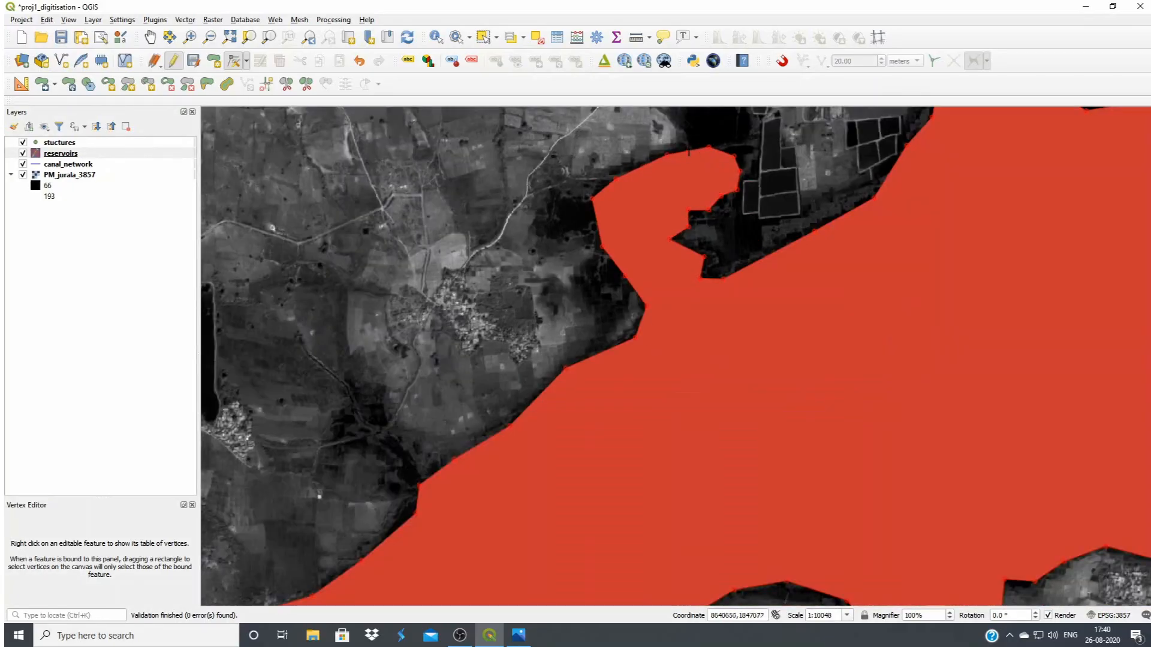
{"action": "scroll", "coordinate": [681, 133], "scroll_direction": "up", "scroll_amount": 1}
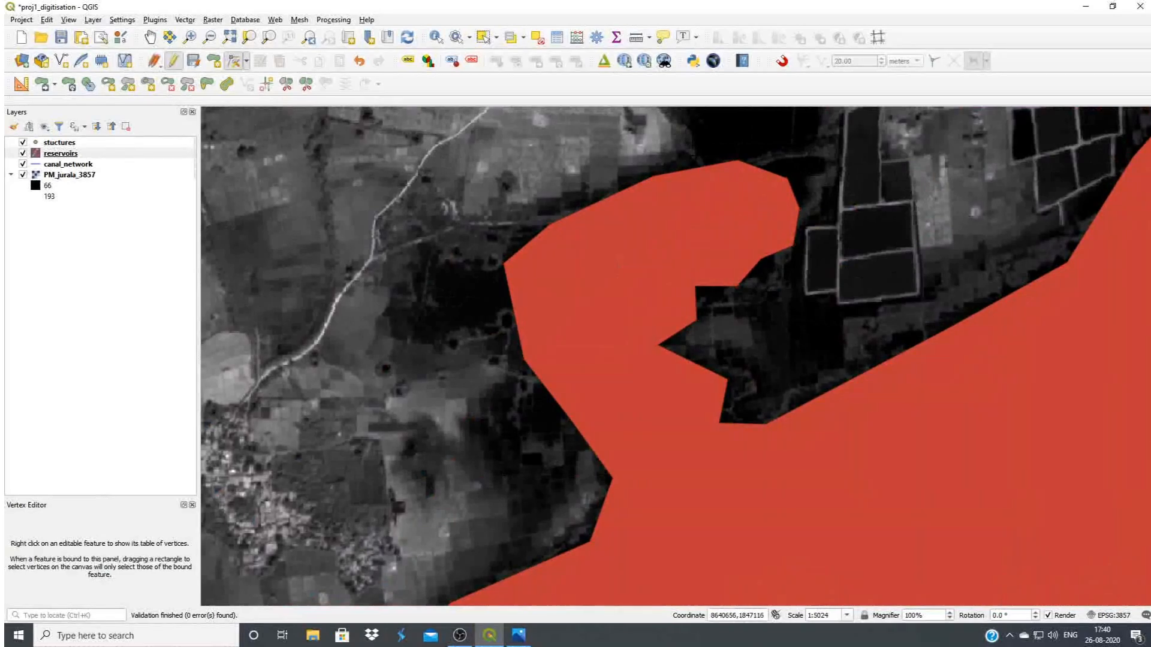
{"action": "left_click", "coordinate": [696, 153]}
{"action": "scroll", "coordinate": [775, 179], "scroll_direction": "down", "scroll_amount": 2}
{"action": "scroll", "coordinate": [789, 147], "scroll_direction": "up", "scroll_amount": 2}
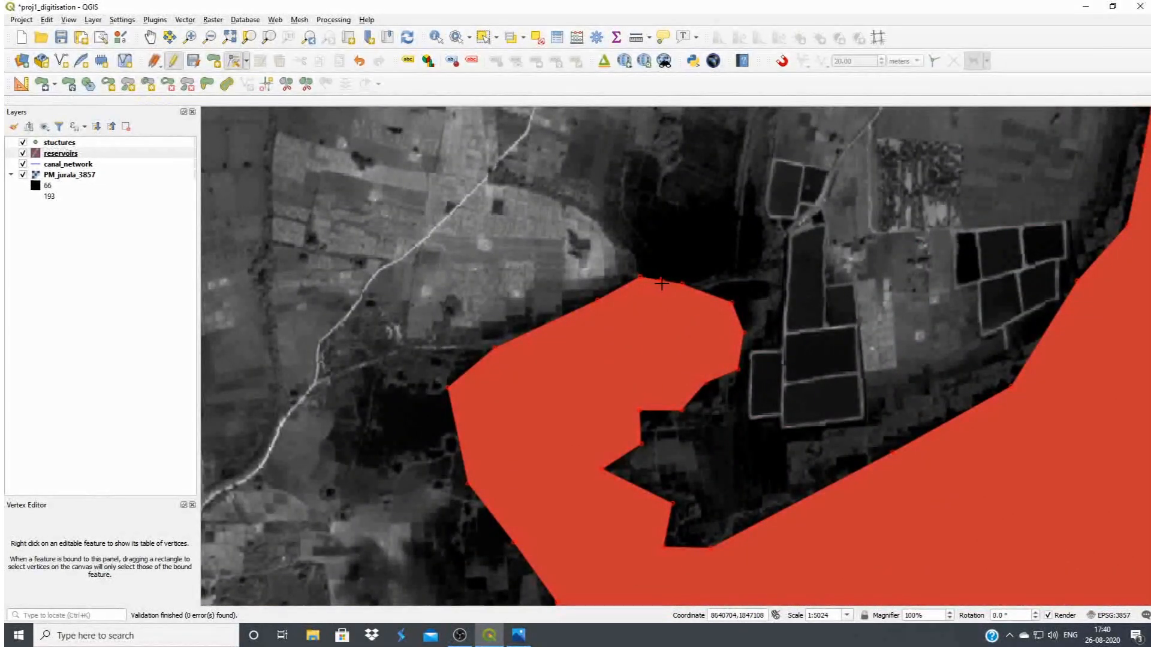
{"action": "left_click", "coordinate": [663, 269]}
{"action": "left_click", "coordinate": [712, 283]}
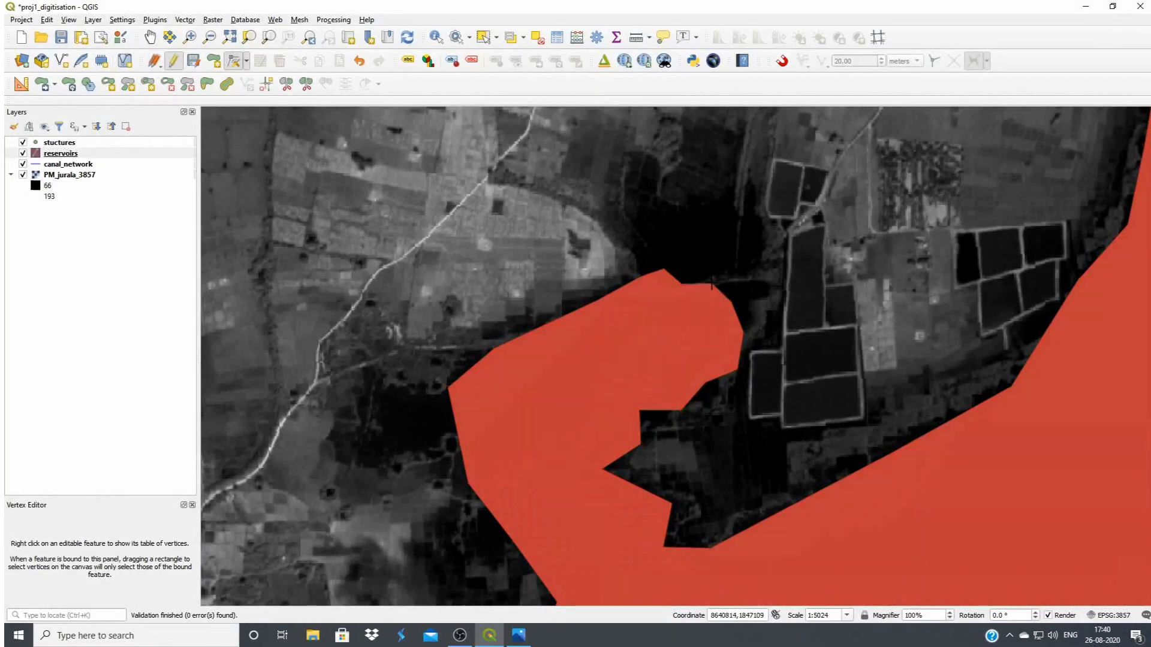
Extend the inlet's west side by adding a vertex on either side of its western corner and moving the corner southwest
{"action": "left_click", "coordinate": [530, 306]}
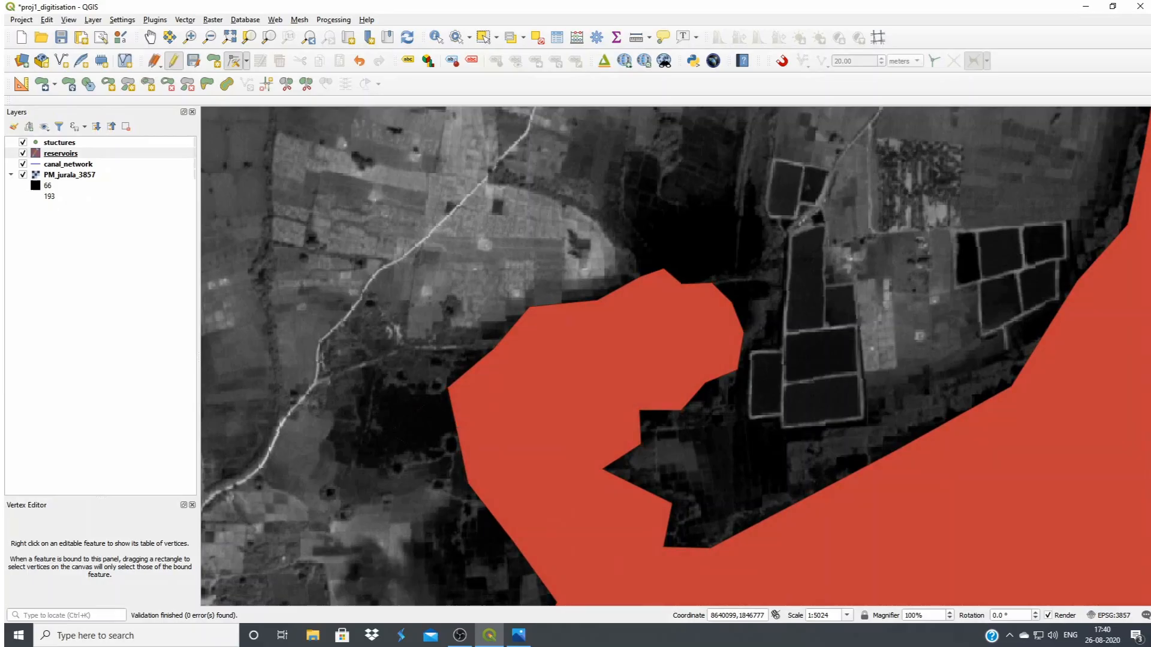
{"action": "left_click", "coordinate": [418, 410]}
{"action": "left_click", "coordinate": [443, 447]}
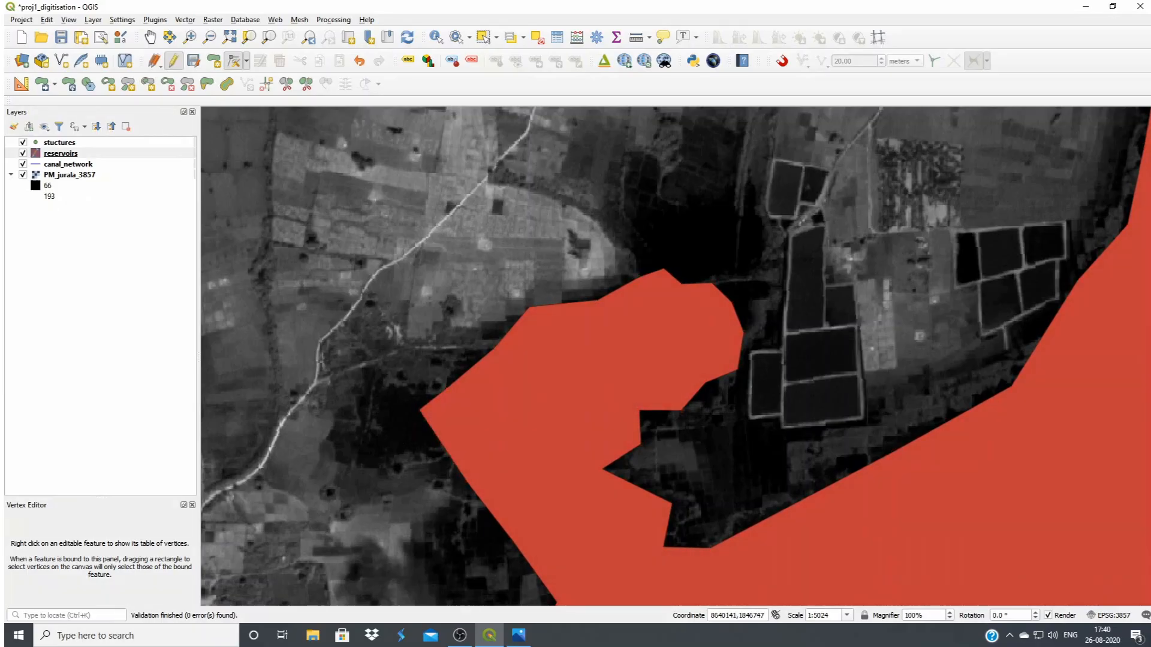
{"action": "left_click", "coordinate": [403, 449]}
Move four vertices on the inlet's northern edge northward to extend the reservoir over the dark area there
{"action": "left_click", "coordinate": [639, 277]}
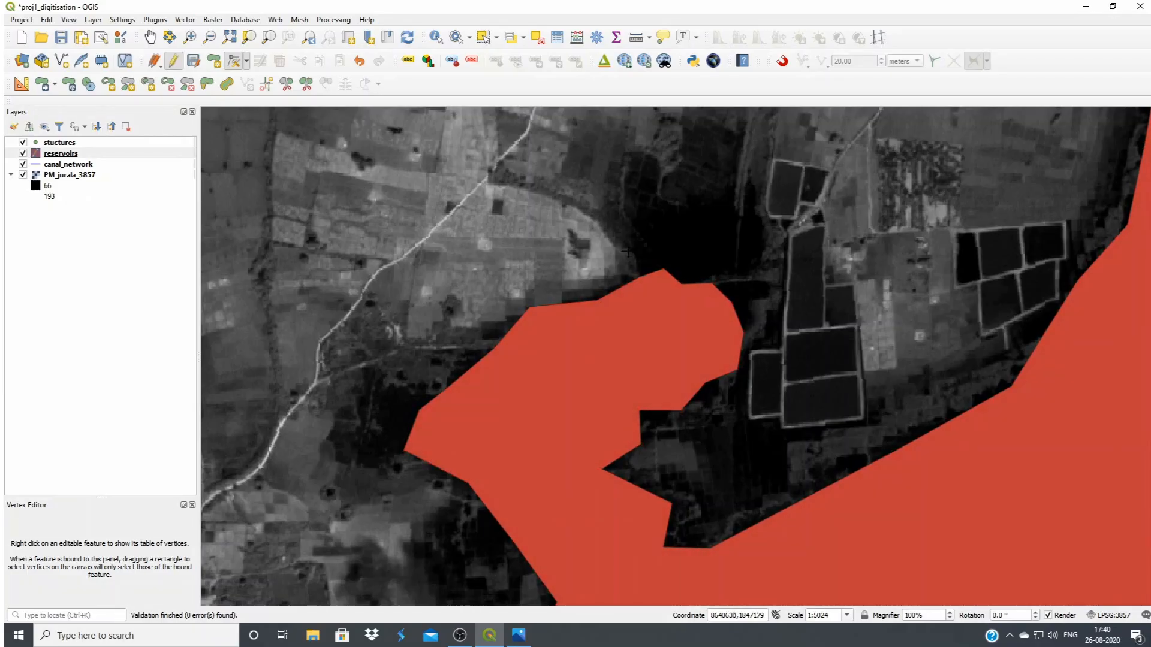
{"action": "left_click", "coordinate": [623, 244]}
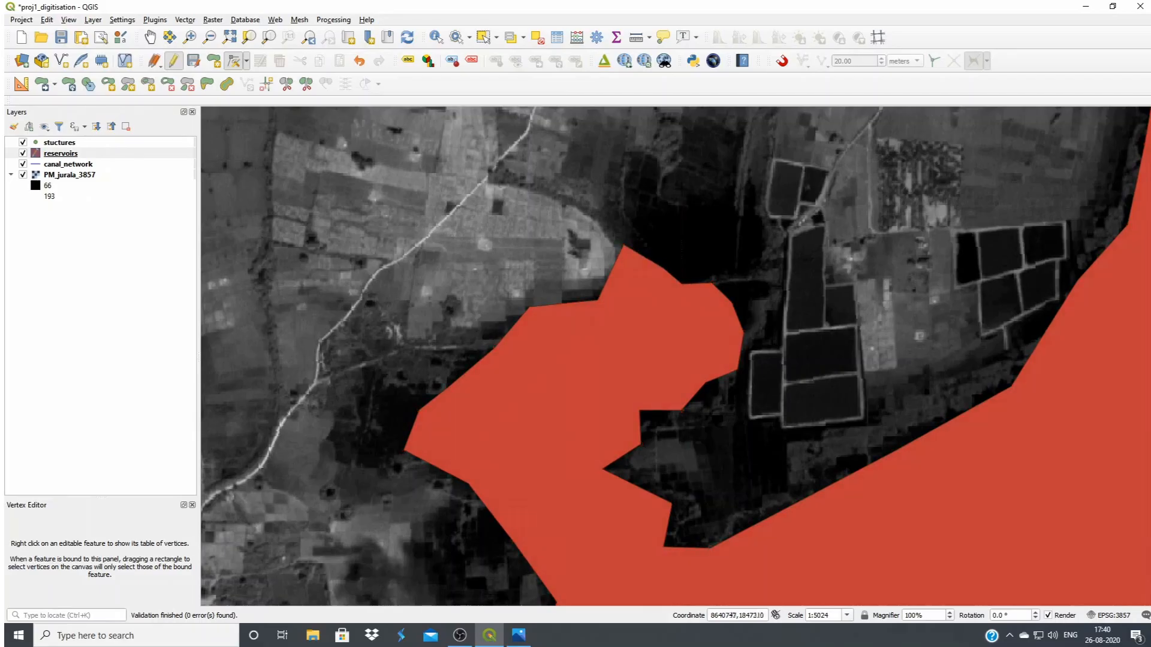
{"action": "left_click", "coordinate": [624, 244]}
{"action": "left_click", "coordinate": [645, 165]}
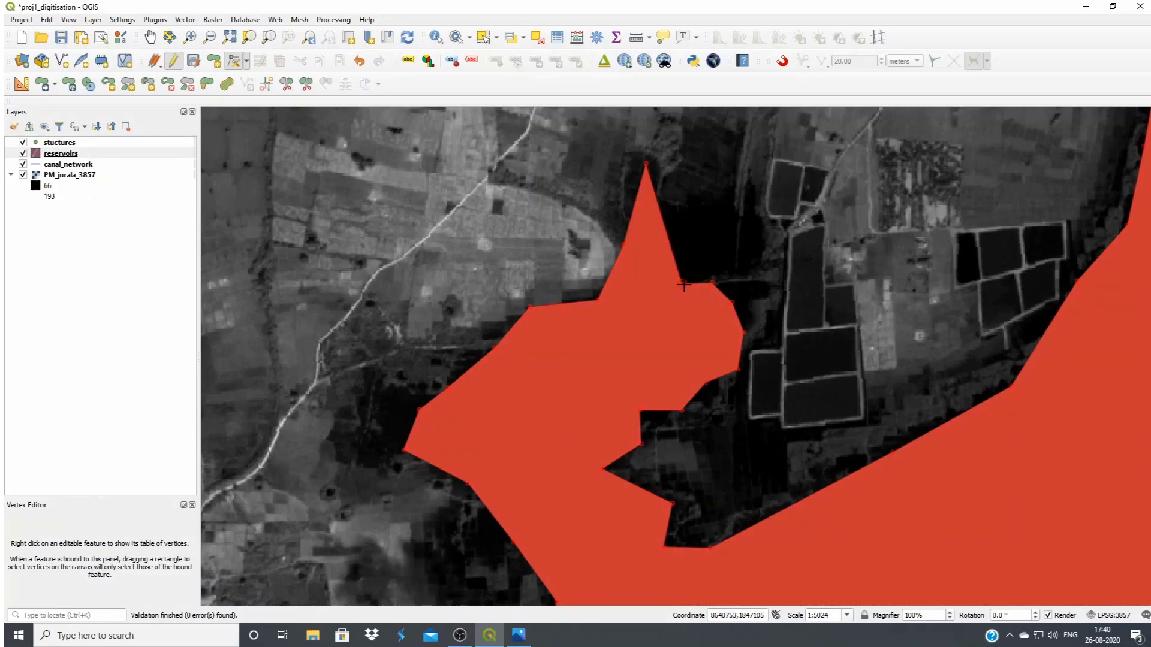
{"action": "left_click", "coordinate": [679, 203]}
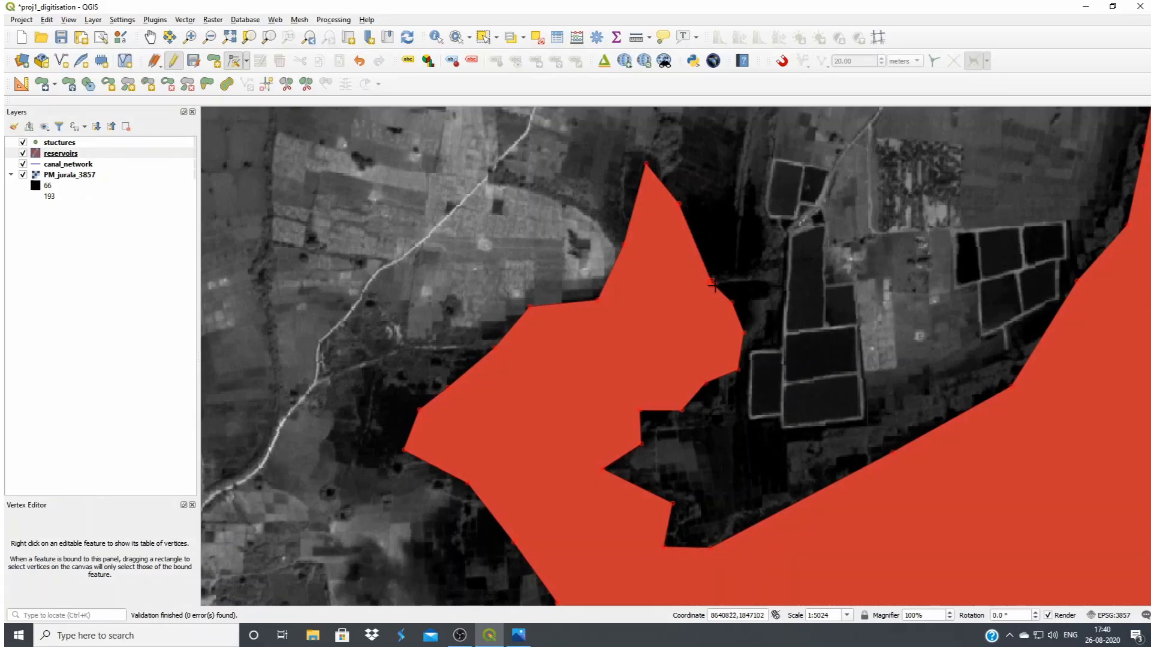
{"action": "left_click", "coordinate": [743, 211]}
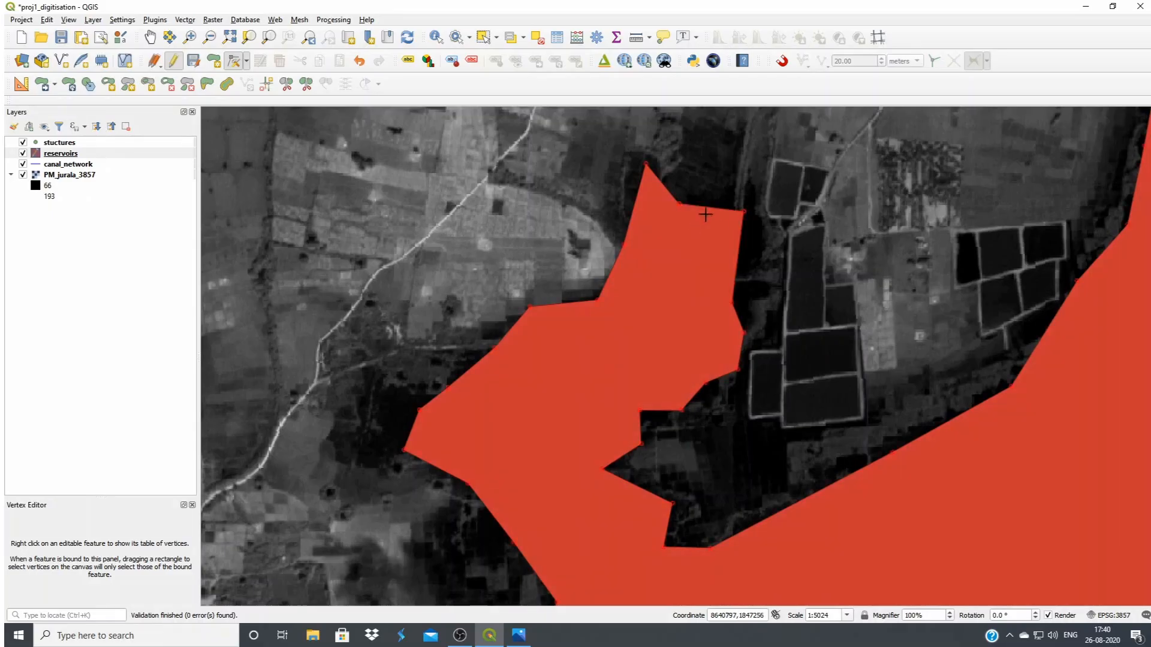
Widen the hooked inlet's northern end by moving its upper vertex north, adding an east-side vertex and shifting the next vertex east
{"action": "left_click", "coordinate": [711, 165]}
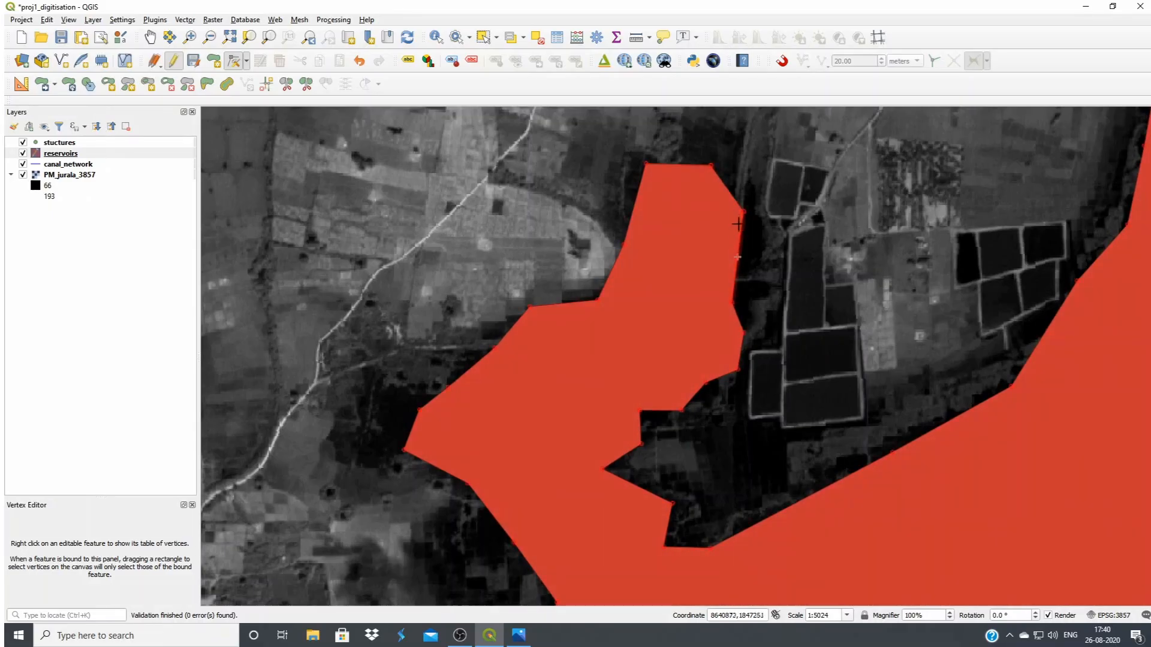
{"action": "left_click", "coordinate": [765, 251]}
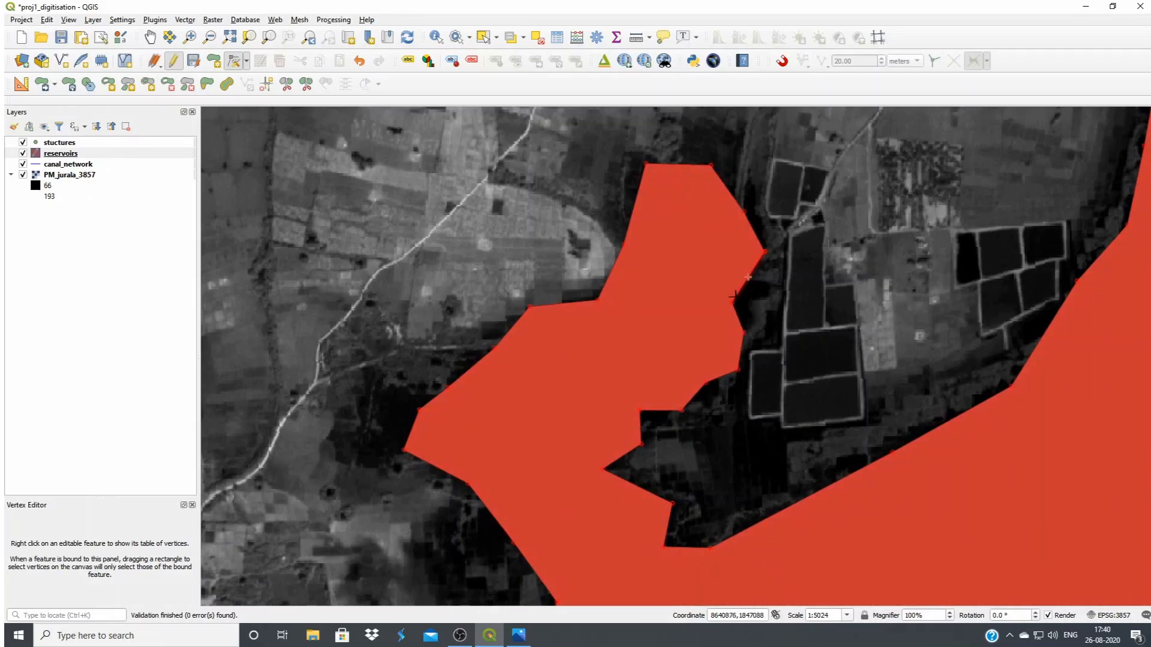
{"action": "left_click", "coordinate": [731, 301]}
{"action": "left_click", "coordinate": [760, 299]}
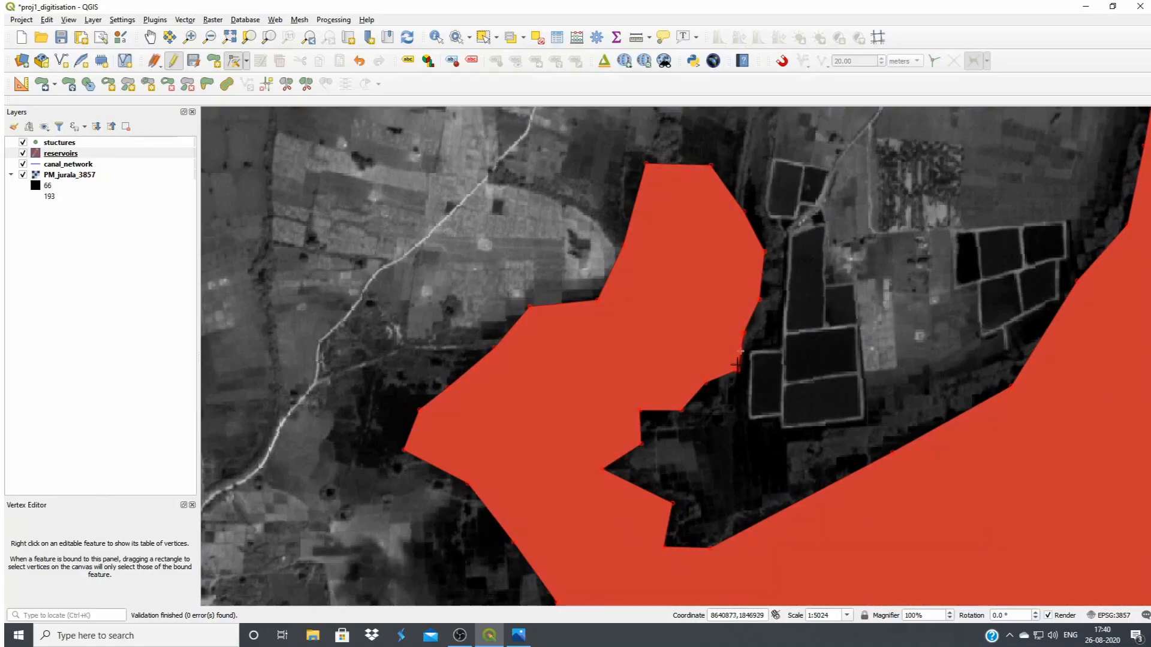
Move two vertices on the inlet's southeast side eastward to smooth the notched reservoir boundary
{"action": "left_click", "coordinate": [640, 410]}
{"action": "left_click", "coordinate": [662, 425]}
{"action": "left_click", "coordinate": [604, 469]}
{"action": "left_click", "coordinate": [641, 466]}
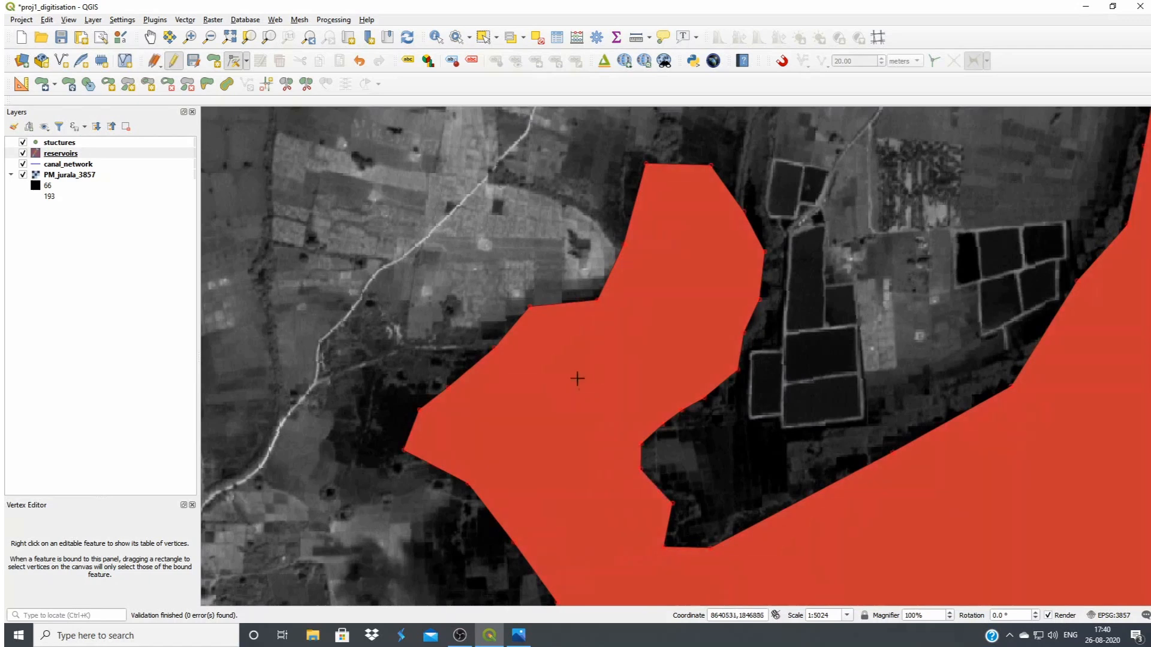
Move three vertices along the inlet's northwest edge outward to extend the reservoir to the northwest
{"action": "left_click", "coordinate": [586, 276]}
{"action": "left_click", "coordinate": [494, 349]}
{"action": "left_click", "coordinate": [480, 332]}
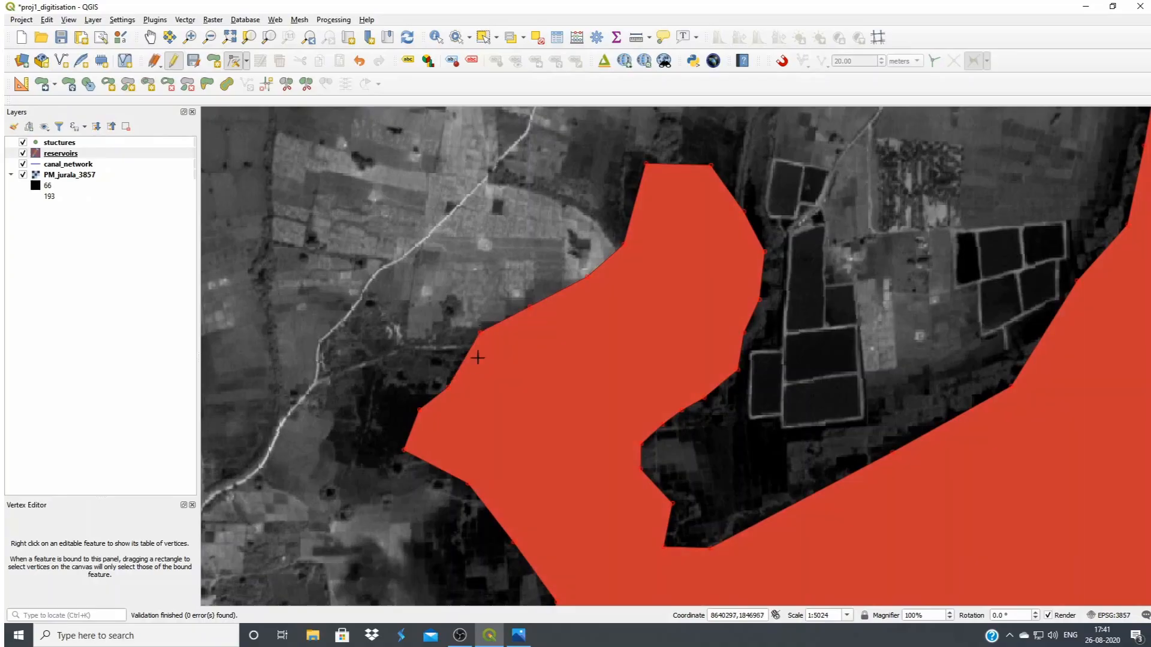
{"action": "left_click", "coordinate": [433, 374]}
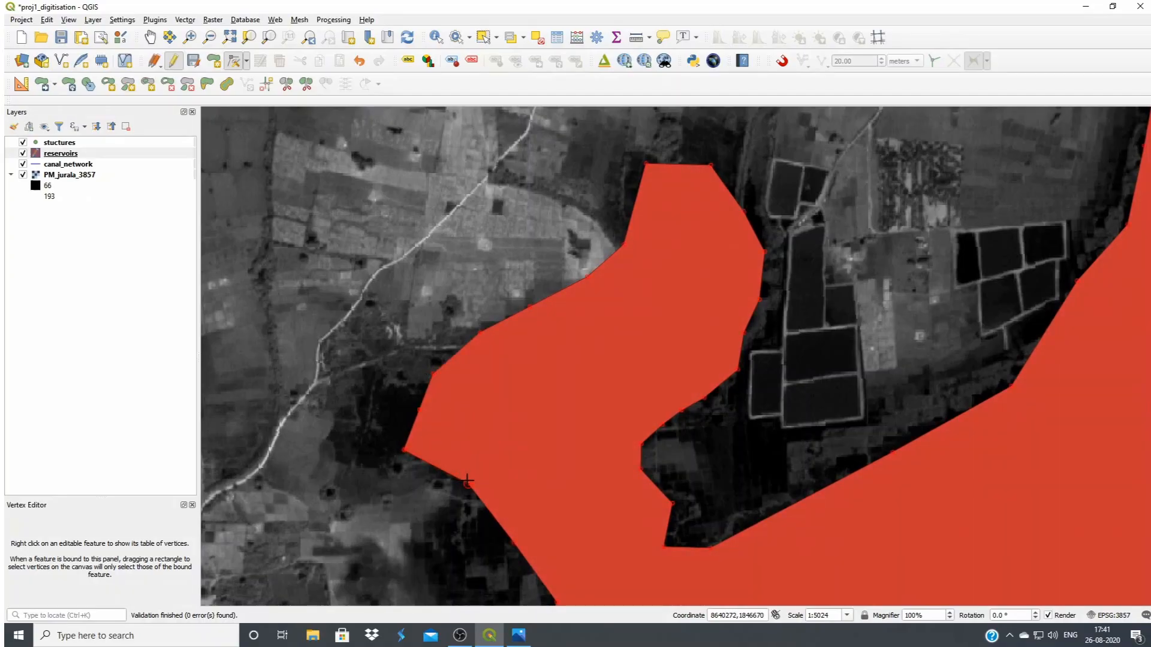
Move the boundary vertex southwest of the inlet's base westward over the dark area, and finish editing the reservoirs layer, saving its changes
{"action": "scroll", "coordinate": [513, 458], "scroll_direction": "down", "scroll_amount": 1}
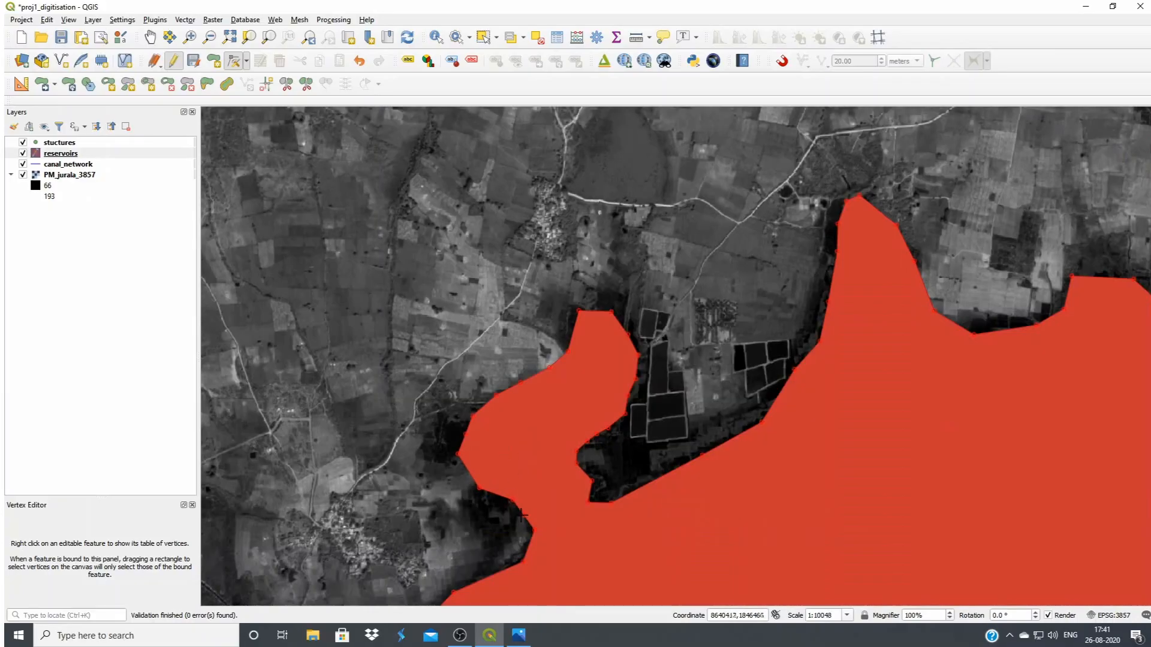
{"action": "left_click", "coordinate": [534, 529]}
{"action": "left_click", "coordinate": [502, 535]}
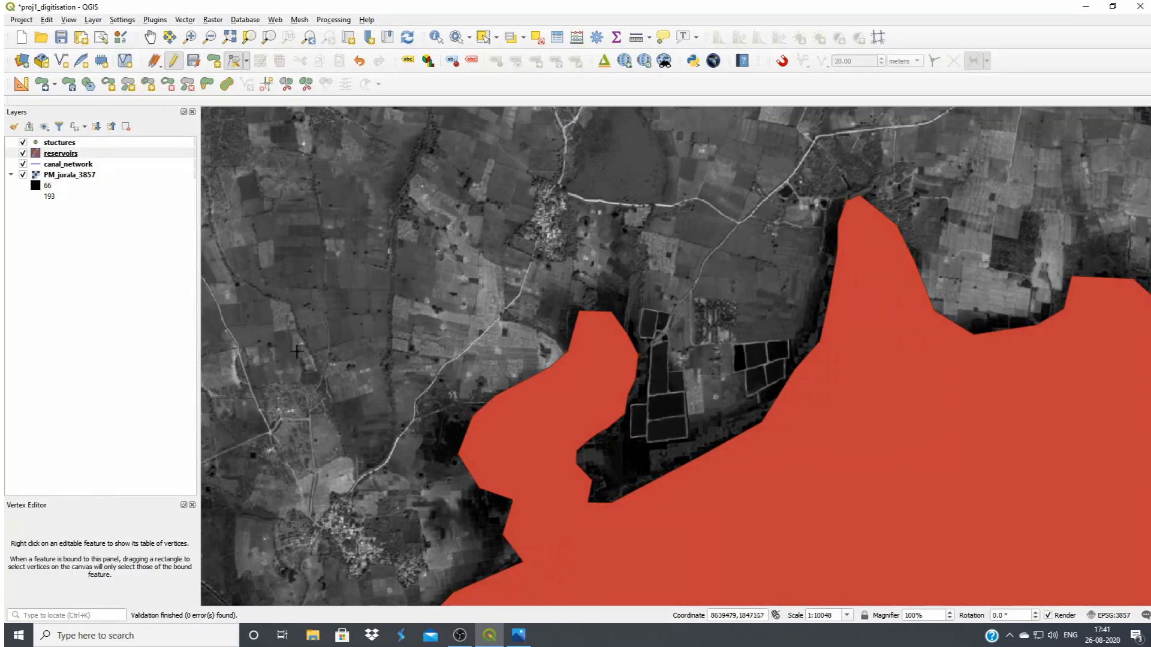
{"action": "left_click", "coordinate": [174, 61]}
{"action": "left_click", "coordinate": [549, 323]}
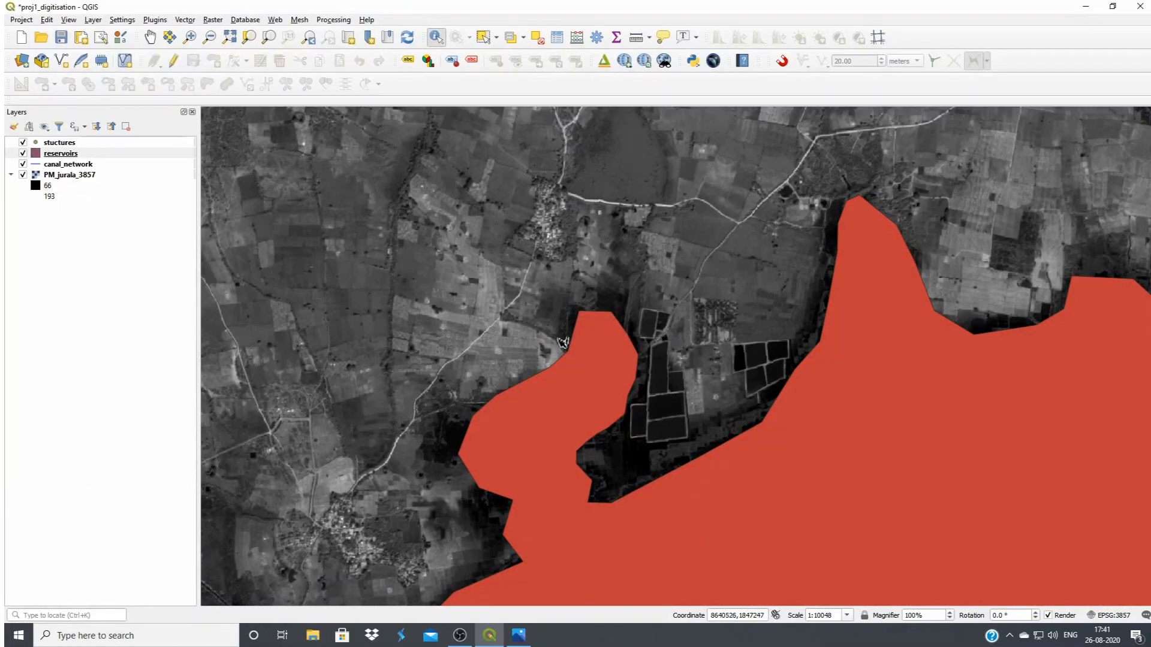
{"action": "scroll", "coordinate": [652, 300], "scroll_direction": "down", "scroll_amount": 1}
{"action": "scroll", "coordinate": [652, 300], "scroll_direction": "down", "scroll_amount": 2}
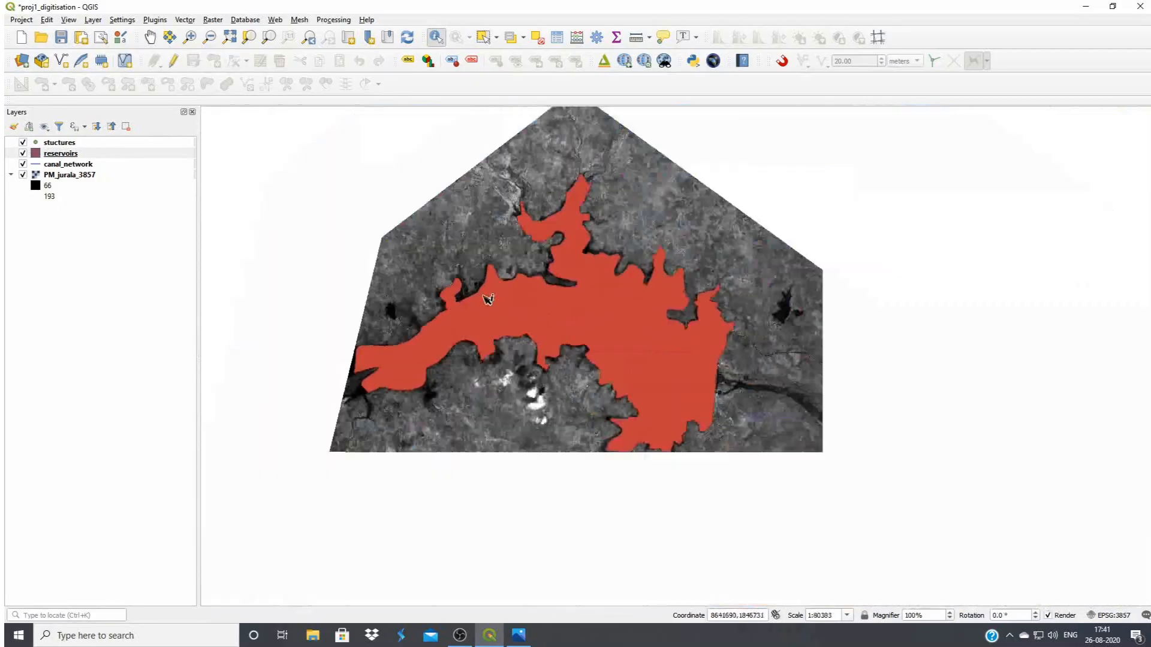
{"action": "scroll", "coordinate": [741, 340], "scroll_direction": "down", "scroll_amount": 1}
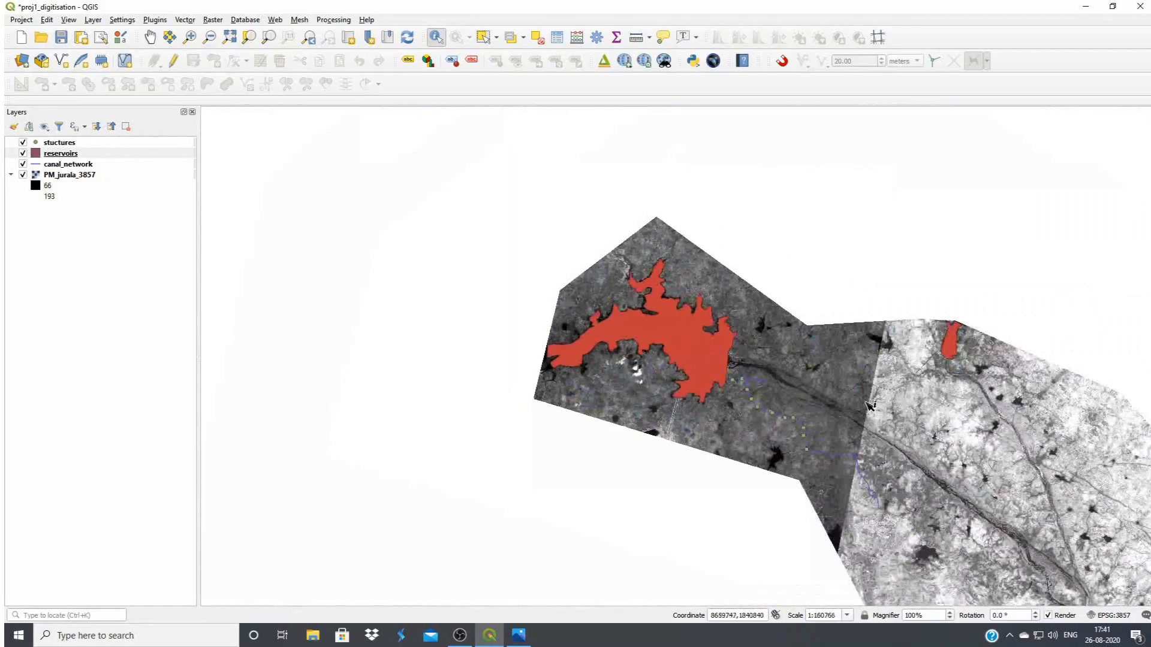
{"action": "scroll", "coordinate": [837, 462], "scroll_direction": "up", "scroll_amount": 2}
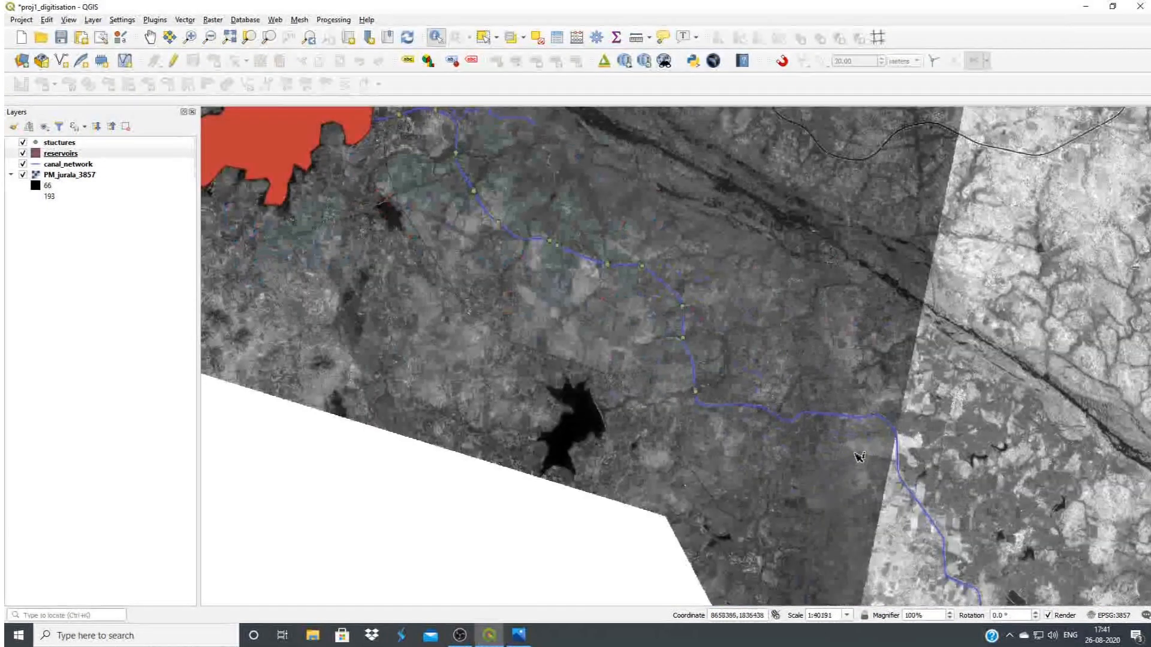
{"action": "scroll", "coordinate": [806, 461], "scroll_direction": "down", "scroll_amount": 1}
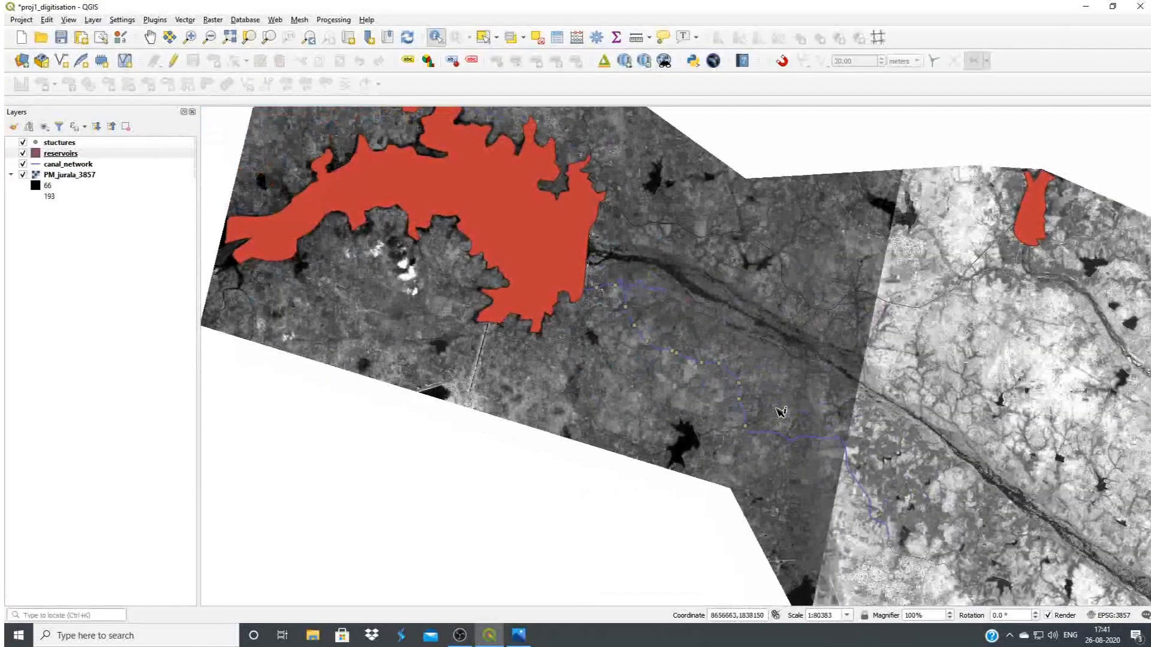